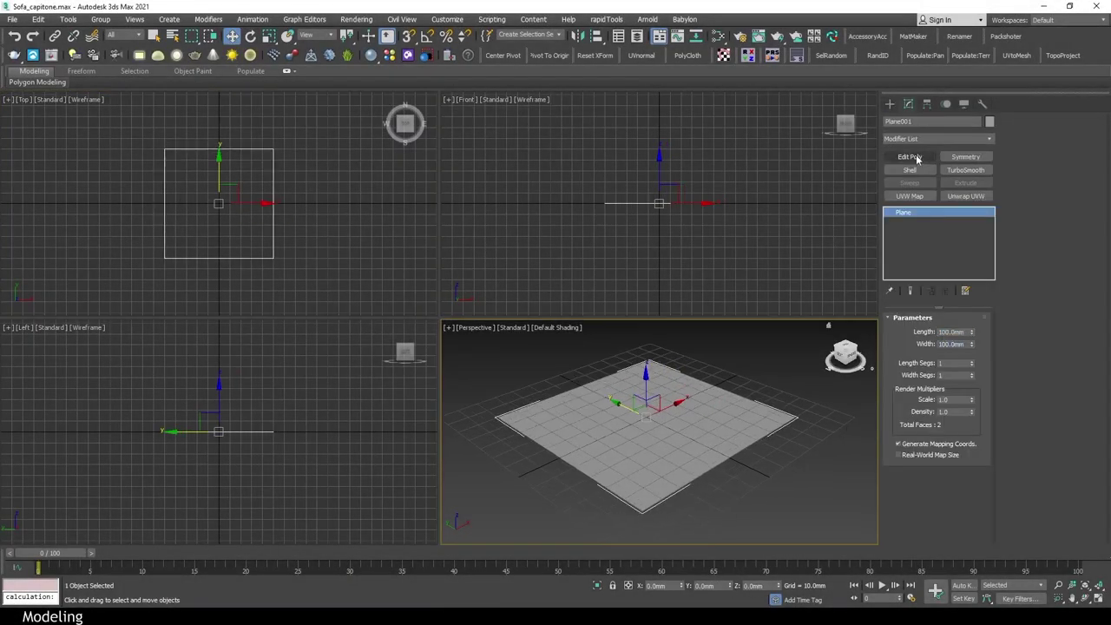
# Add Edit Poly and extrude the four corner vertices into legs (height -100, width 50).
pyautogui.click(910, 156)
pyautogui.press('1')
pyautogui.hotkey('ctrl', 'a')
pyautogui.hotkey('alt', 'w')
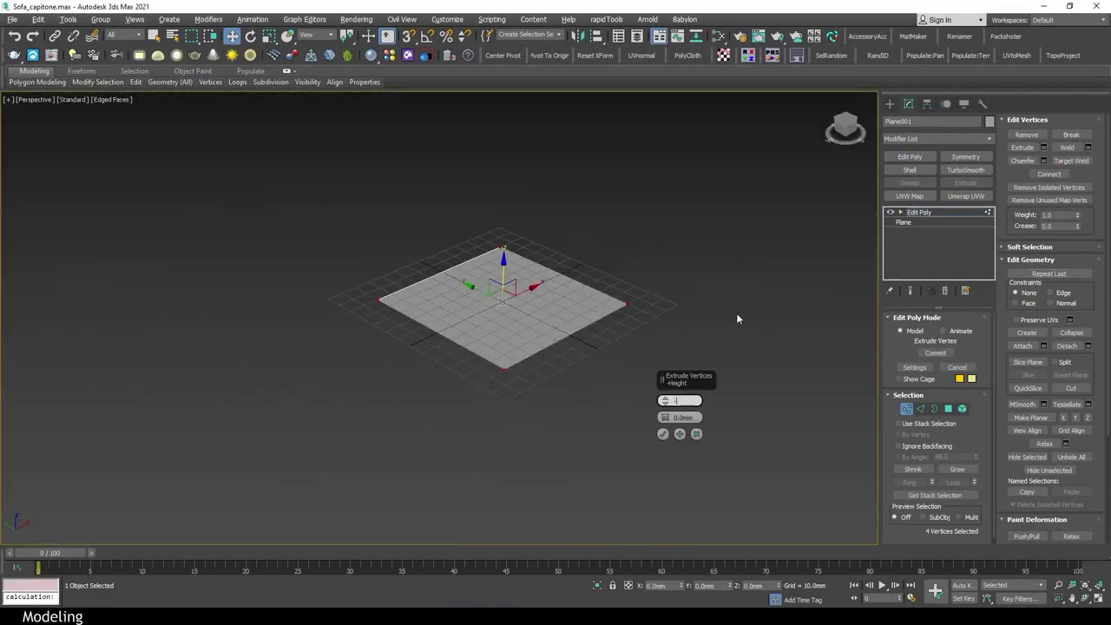
pyautogui.write('-100')
pyautogui.press('Tab')
pyautogui.write('50')
pyautogui.click(663, 434)
# Tessellate the top polygons into triangular faces and view the result from above.
pyautogui.press('4')
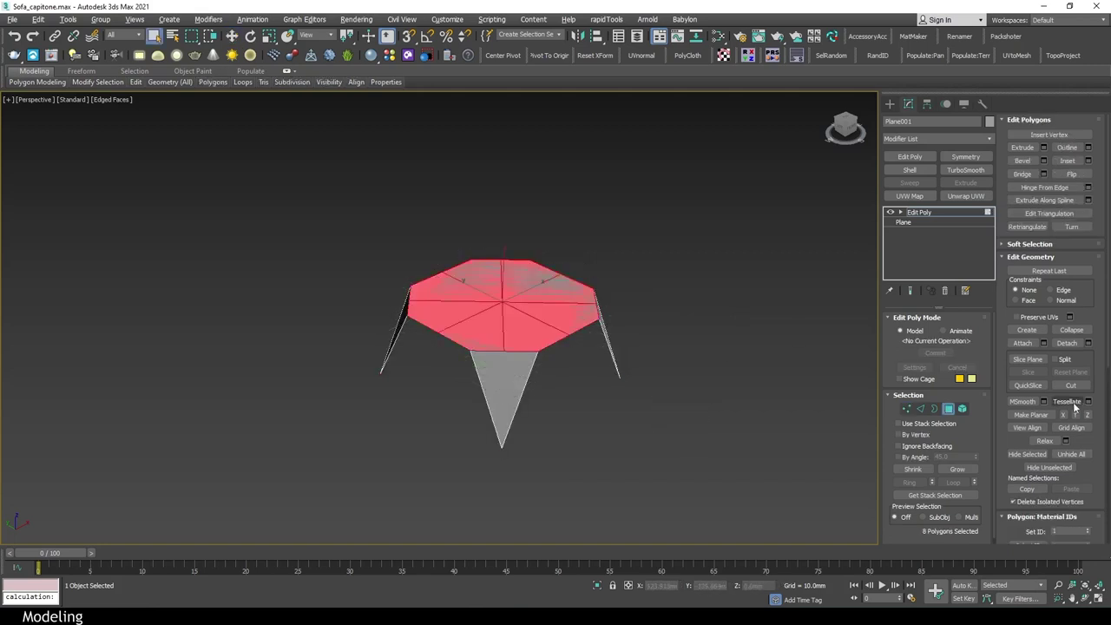
pyautogui.click(1067, 401)
pyautogui.click(97, 81)
pyautogui.click(104, 173)
pyautogui.keyDown('alt'); pyautogui.moveTo(608, 390); pyautogui.dragTo(778, 413, button='middle'); pyautogui.keyUp('alt')
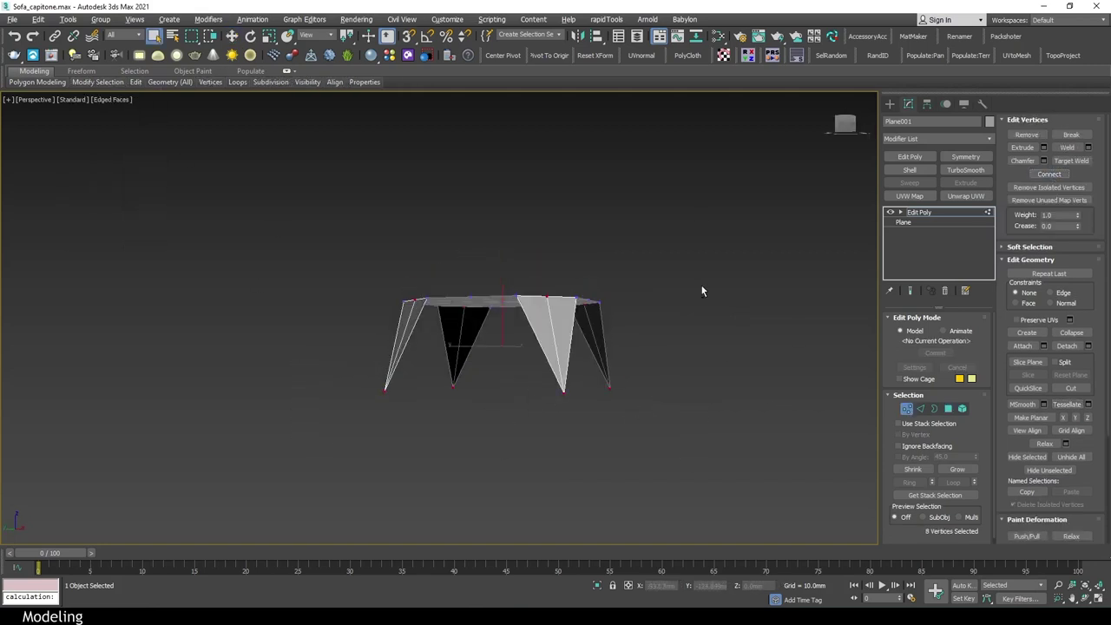
pyautogui.keyDown('alt'); pyautogui.moveTo(703, 291); pyautogui.dragTo(558, 396, button='middle'); pyautogui.keyUp('alt')
# Grow the edge selection to similar edges and scale them slightly outward.
pyautogui.press('2')
pyautogui.click(98, 81)
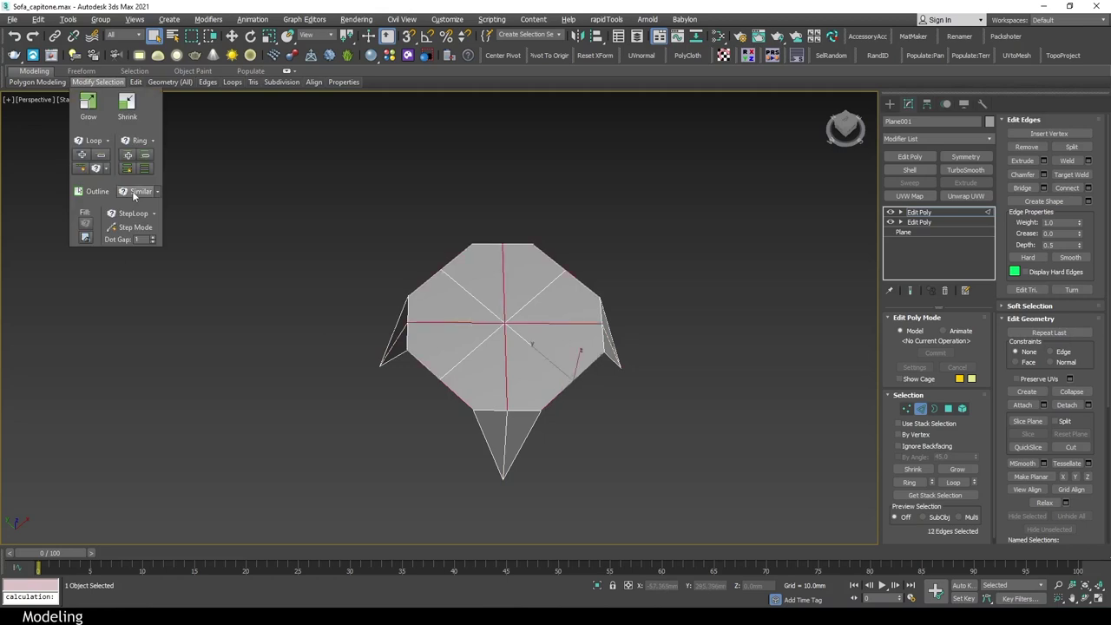
pyautogui.click(121, 192)
pyautogui.keyDown('alt'); pyautogui.moveTo(665, 388); pyautogui.dragTo(622, 446, button='middle'); pyautogui.keyUp('alt')
pyautogui.keyDown('alt'); pyautogui.moveTo(532, 410); pyautogui.dragTo(513, 440, button='middle'); pyautogui.keyUp('alt')
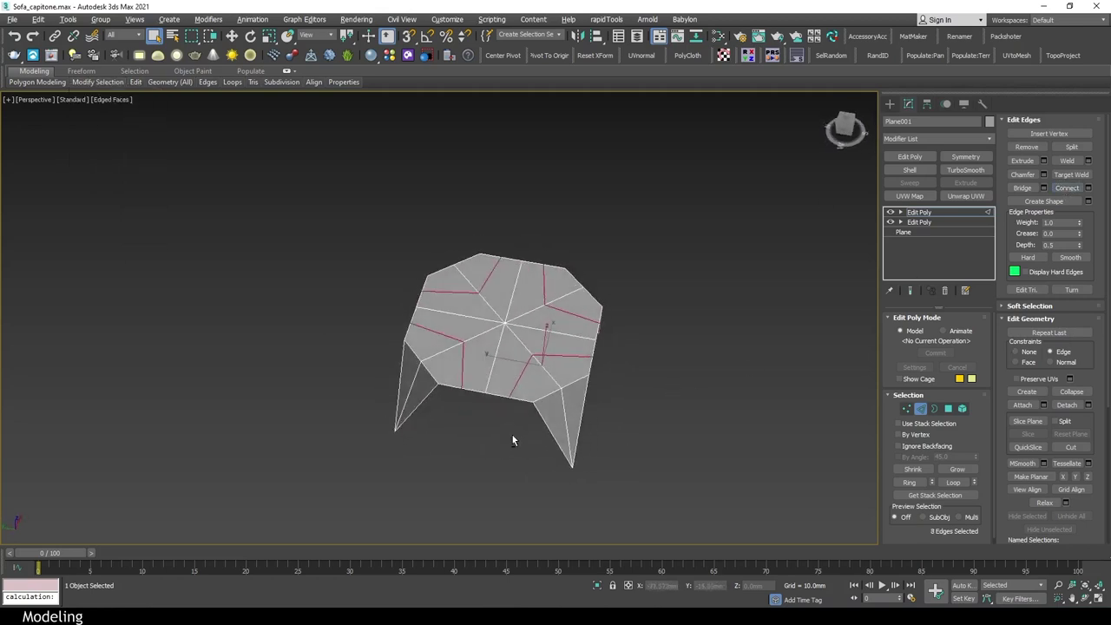
pyautogui.press('r')
pyautogui.moveTo(512, 352); pyautogui.dragTo(515, 348)
pyautogui.keyDown('alt'); pyautogui.moveTo(525, 433); pyautogui.dragTo(545, 425, button='middle'); pyautogui.keyUp('alt')
pyautogui.press('q')
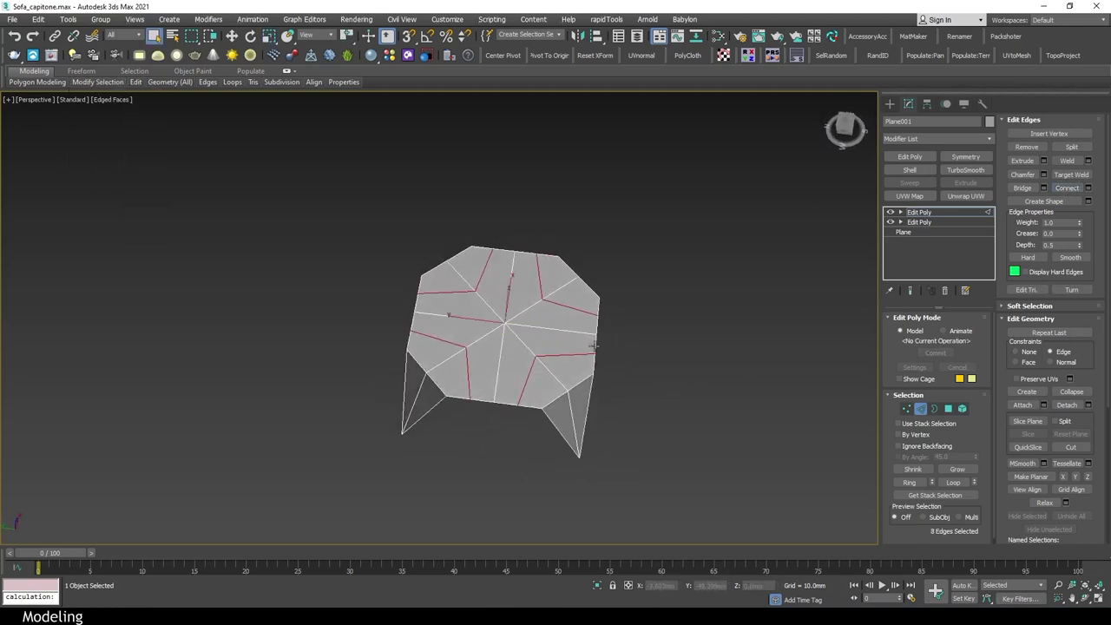
# Extend the selection to all similar edges and shrink the star polygons to 95%.
pyautogui.click(108, 83)
pyautogui.click(122, 192)
pyautogui.keyDown('alt'); pyautogui.moveTo(513, 347); pyautogui.dragTo(534, 330, button='middle'); pyautogui.keyUp('alt')
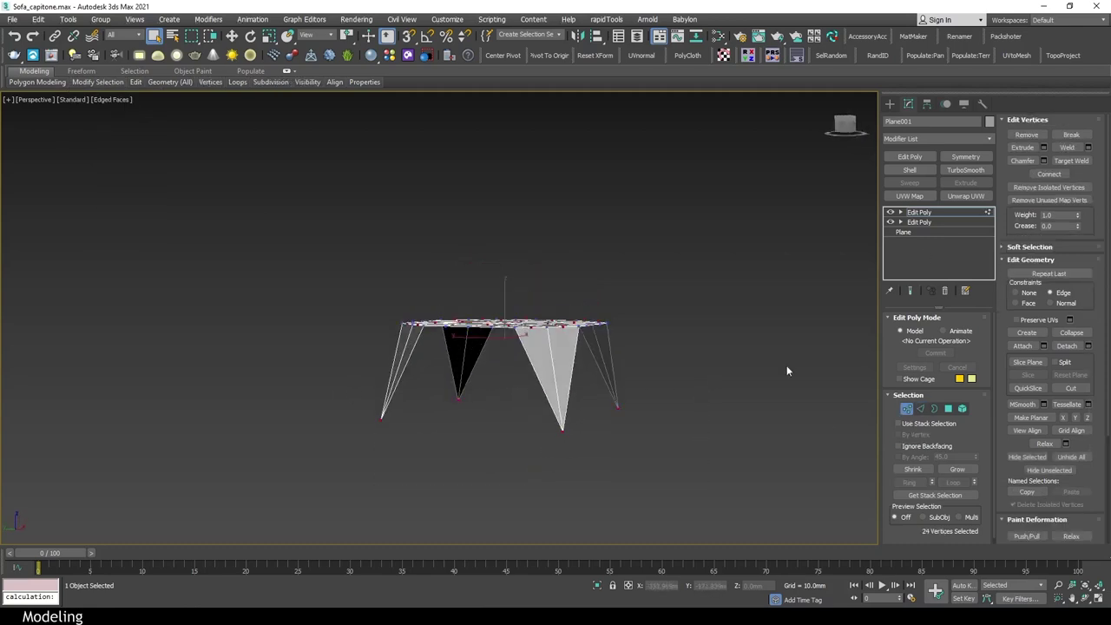
pyautogui.keyDown('alt'); pyautogui.moveTo(789, 367); pyautogui.dragTo(682, 390, button='middle'); pyautogui.keyUp('alt')
pyautogui.press('4')
pyautogui.press('r')
pyautogui.moveTo(518, 350); pyautogui.dragTo(495, 352)
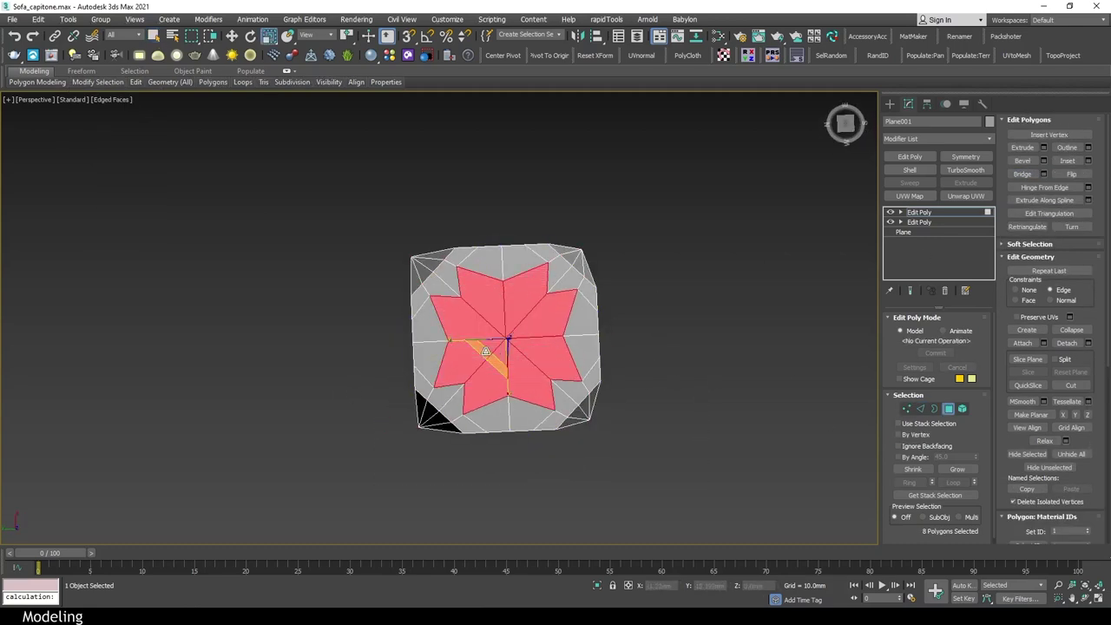
pyautogui.keyDown('alt'); pyautogui.moveTo(486, 351); pyautogui.dragTo(521, 330, button='middle'); pyautogui.keyUp('alt')
# Undo the last edge change and select a group of vertices on the top.
pyautogui.press('2')
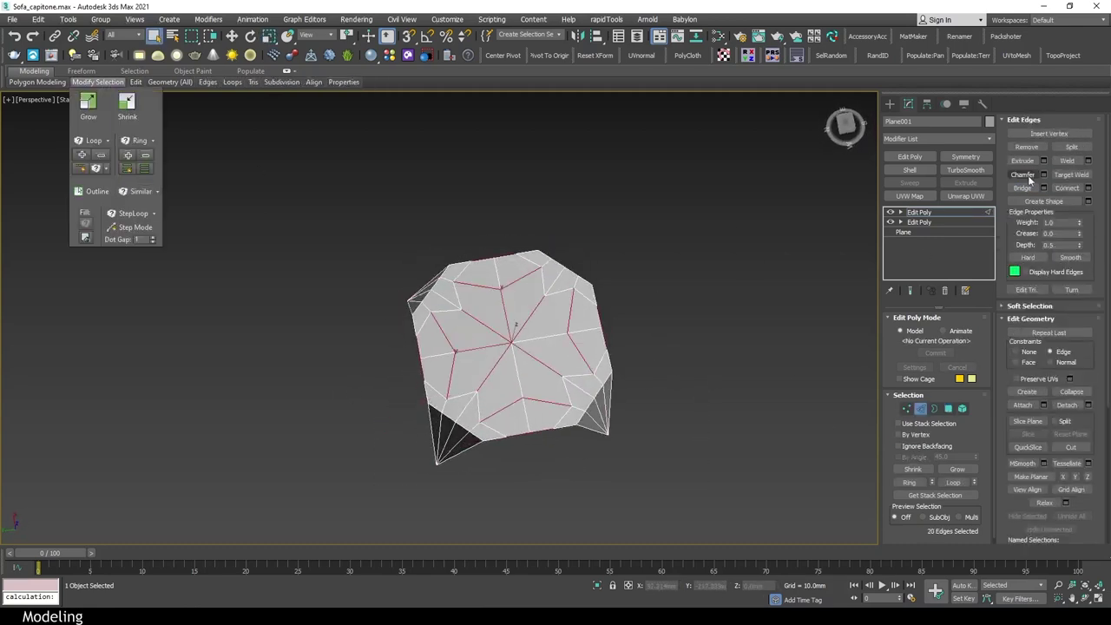
pyautogui.moveTo(660, 356)
pyautogui.keyDown('alt'); pyautogui.mouseDown(button='middle')
pyautogui.moveTo(524, 411)
pyautogui.moveTo(670, 370)
pyautogui.mouseUp(button='middle'); pyautogui.keyUp('alt')
pyautogui.hotkey('ctrl', 'z')
pyautogui.press('1')
pyautogui.moveTo(692, 419)
pyautogui.keyDown('alt'); pyautogui.mouseDown(button='middle')
pyautogui.moveTo(997, 268)
pyautogui.moveTo(633, 375)
pyautogui.moveTo(571, 255)
pyautogui.moveTo(582, 267)
pyautogui.moveTo(440, 208)
pyautogui.moveTo(843, 409)
pyautogui.mouseUp(button='middle'); pyautogui.keyUp('alt')
pyautogui.keyDown('alt'); pyautogui.moveTo(843, 409); pyautogui.dragTo(298, 339); pyautogui.keyUp('alt')
pyautogui.keyDown('alt'); pyautogui.moveTo(298, 339); pyautogui.dragTo(486, 261, button='middle'); pyautogui.keyUp('alt')
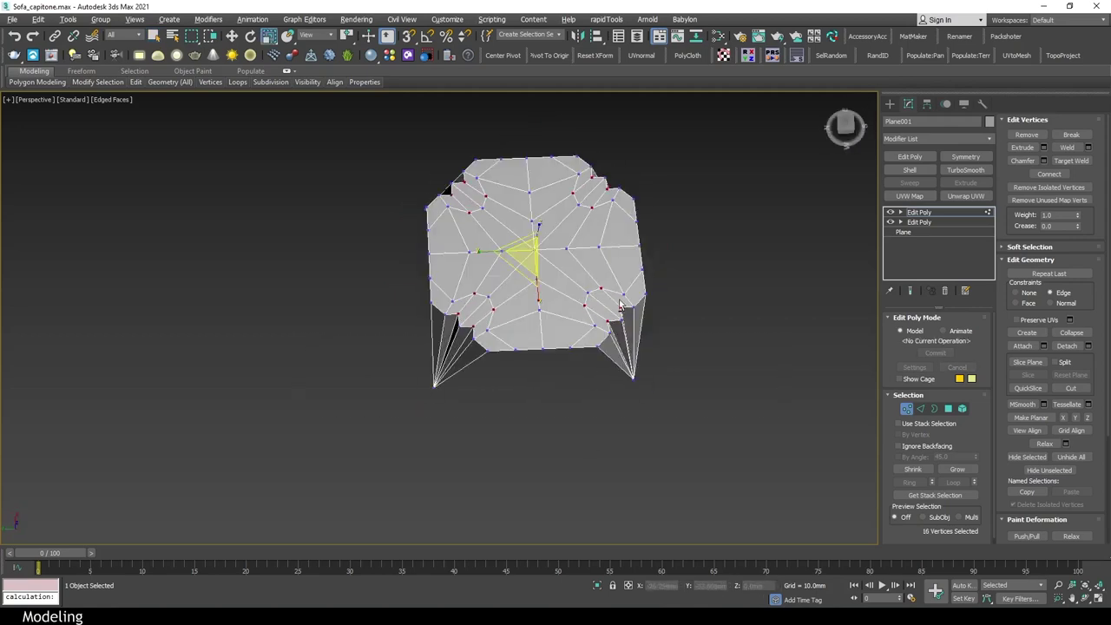
pyautogui.keyDown('alt'); pyautogui.moveTo(620, 305); pyautogui.dragTo(593, 336, button='middle'); pyautogui.keyUp('alt')
# Add a third Edit Poly modifier to Plane001 and inspect the mesh.
pyautogui.click(918, 212)
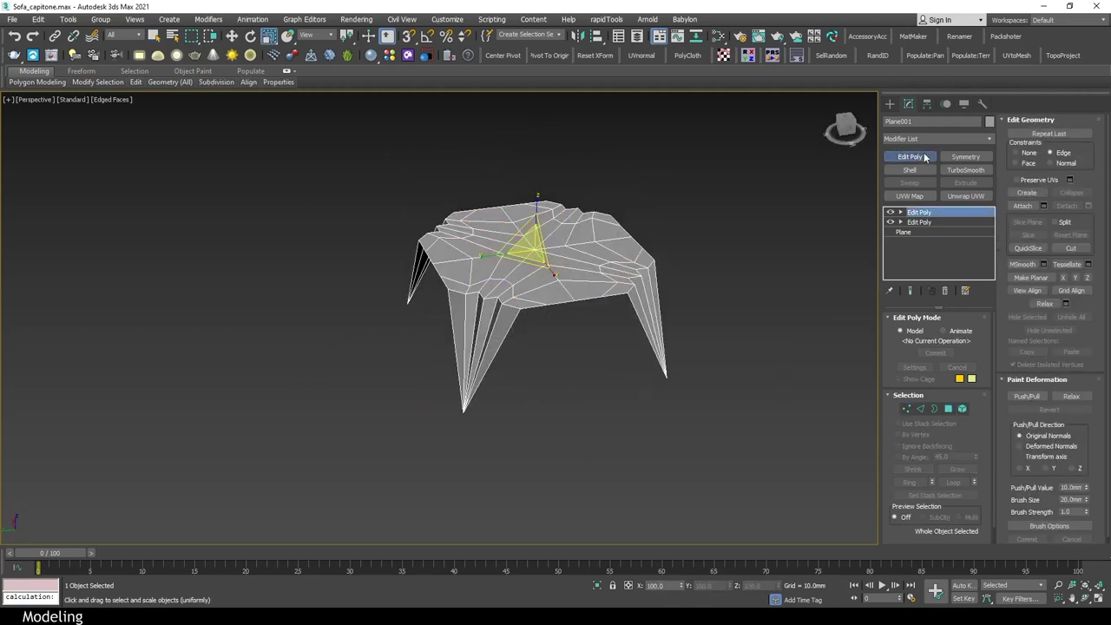
pyautogui.click(926, 156)
pyautogui.press('2')
pyautogui.keyDown('alt'); pyautogui.moveTo(608, 165); pyautogui.dragTo(198, 119, button='middle'); pyautogui.keyUp('alt')
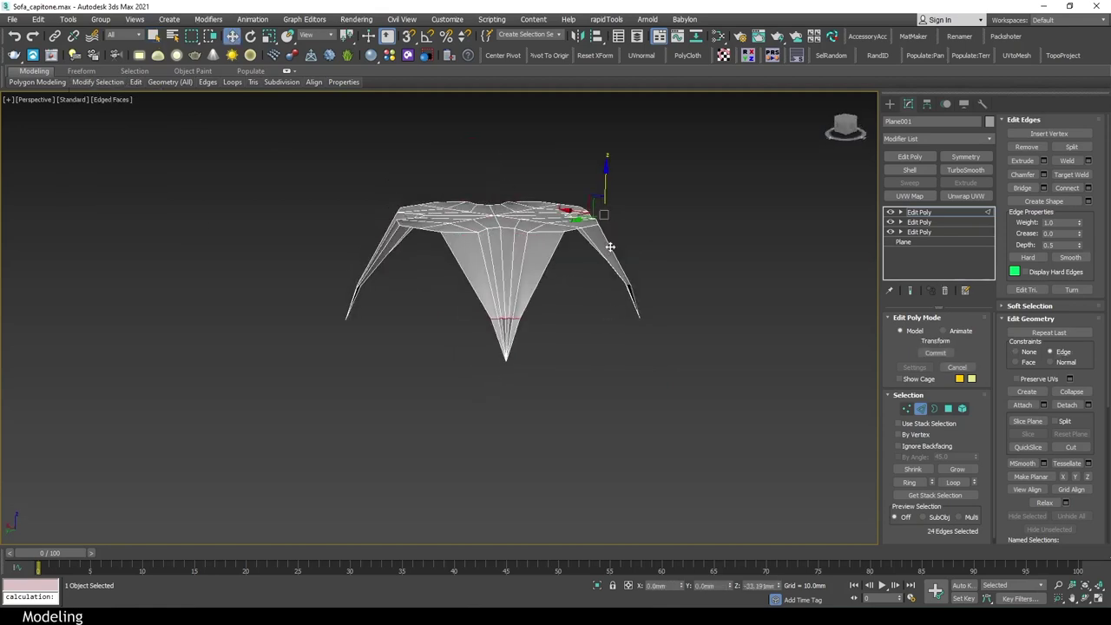
pyautogui.moveTo(610, 247)
pyautogui.keyDown('alt'); pyautogui.mouseDown(button='middle')
pyautogui.moveTo(569, 377)
pyautogui.moveTo(521, 352)
pyautogui.moveTo(502, 205)
pyautogui.mouseUp(button='middle'); pyautogui.keyUp('alt')
pyautogui.press('1')
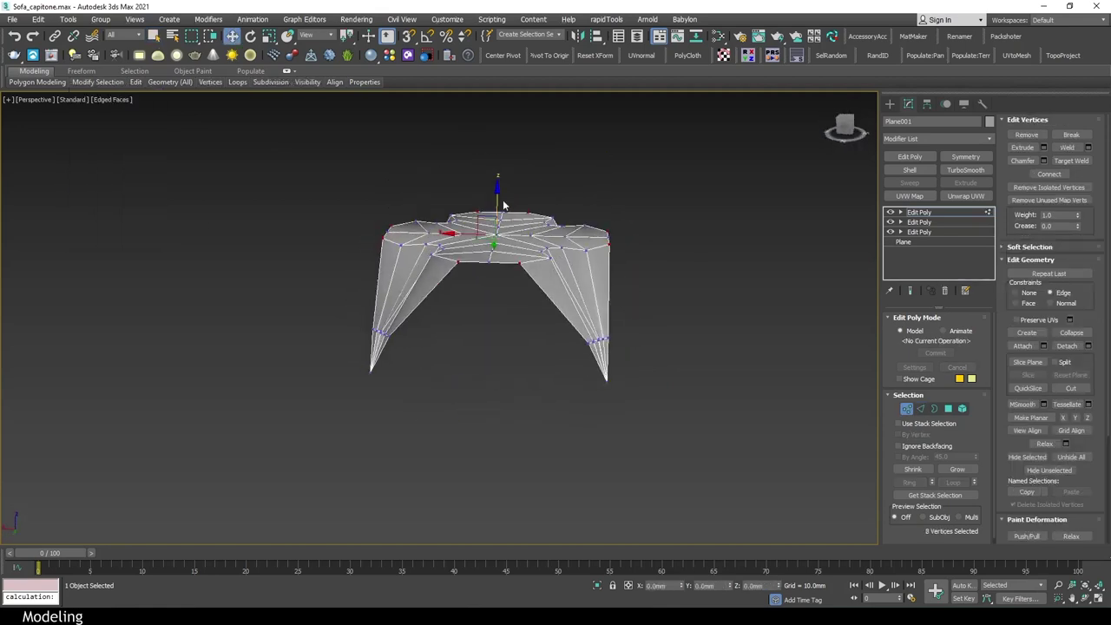
pyautogui.moveTo(492, 307)
pyautogui.keyDown('alt'); pyautogui.mouseDown(button='middle')
pyautogui.moveTo(521, 273)
pyautogui.moveTo(659, 210)
pyautogui.moveTo(645, 298)
pyautogui.moveTo(657, 367)
pyautogui.mouseUp(button='middle'); pyautogui.keyUp('alt')
# Move the cross-shaped centre faces up along Y and convert the selection to vertices.
pyautogui.press('4')
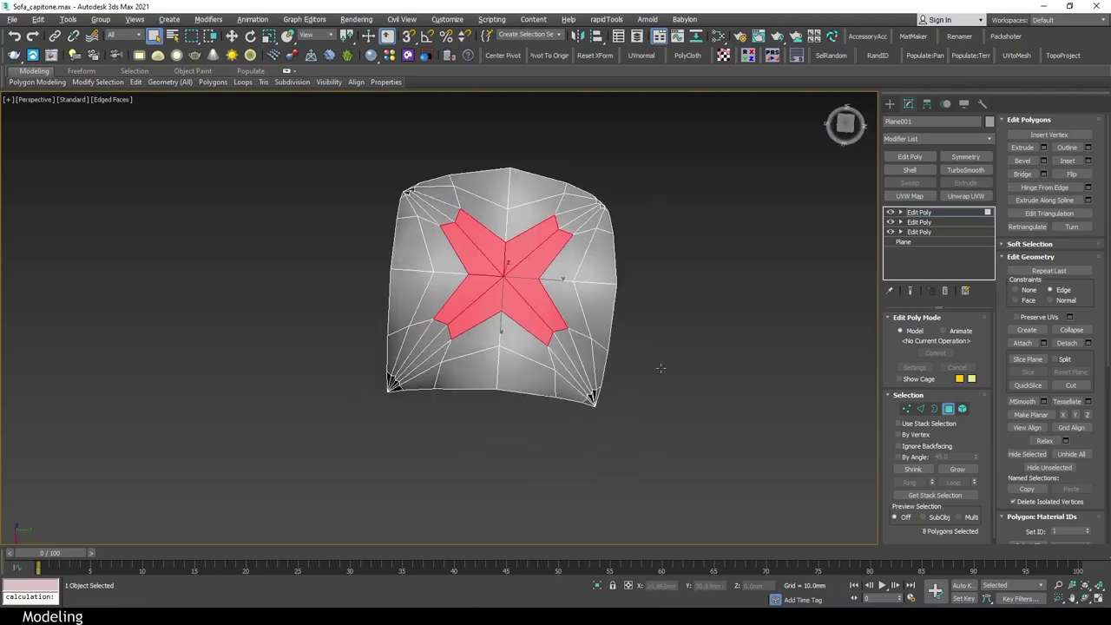
pyautogui.hotkey('alt', 'w')
pyautogui.press('w')
pyautogui.moveTo(660, 176); pyautogui.dragTo(661, 159)
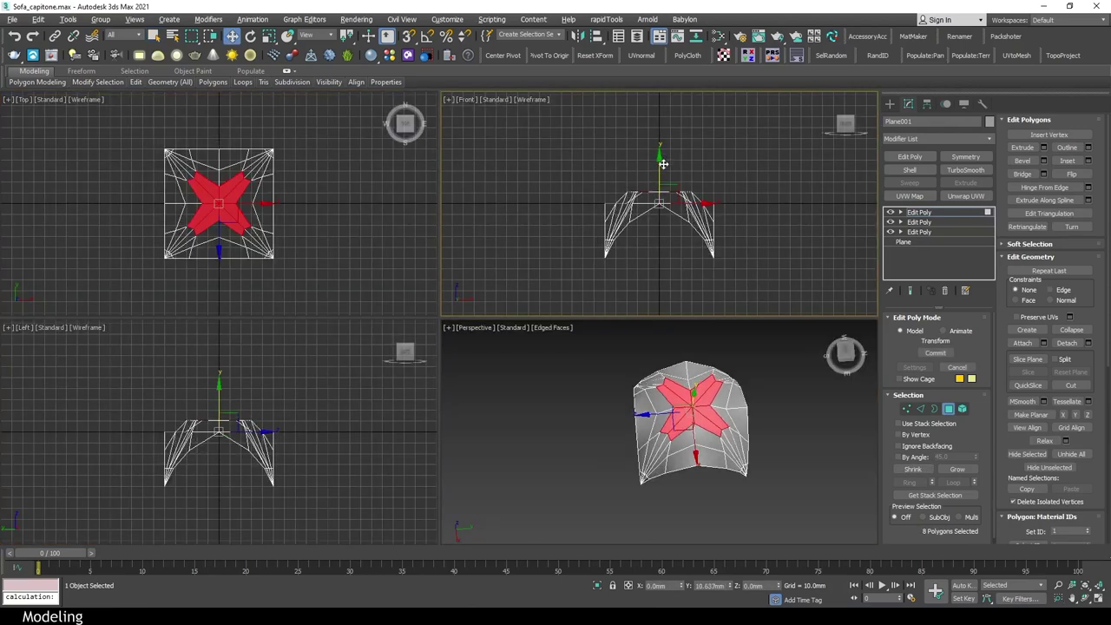
pyautogui.hotkey('ctrl', '1')
pyautogui.hotkey('alt', 'w')
pyautogui.keyDown('alt'); pyautogui.moveTo(694, 417); pyautogui.dragTo(660, 364, button='middle'); pyautogui.keyUp('alt')
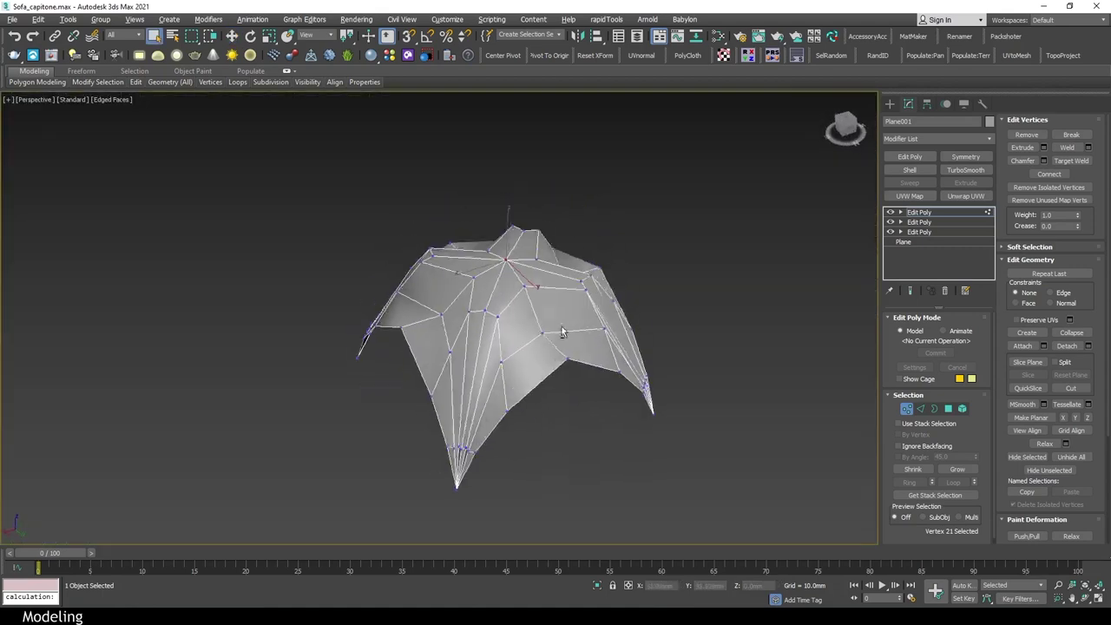
pyautogui.hotkey('alt', 'w')
pyautogui.press('q')
# Select the corner vertices and ready the Move tool for reshaping them.
pyautogui.moveTo(200, 404); pyautogui.dragTo(217, 445)
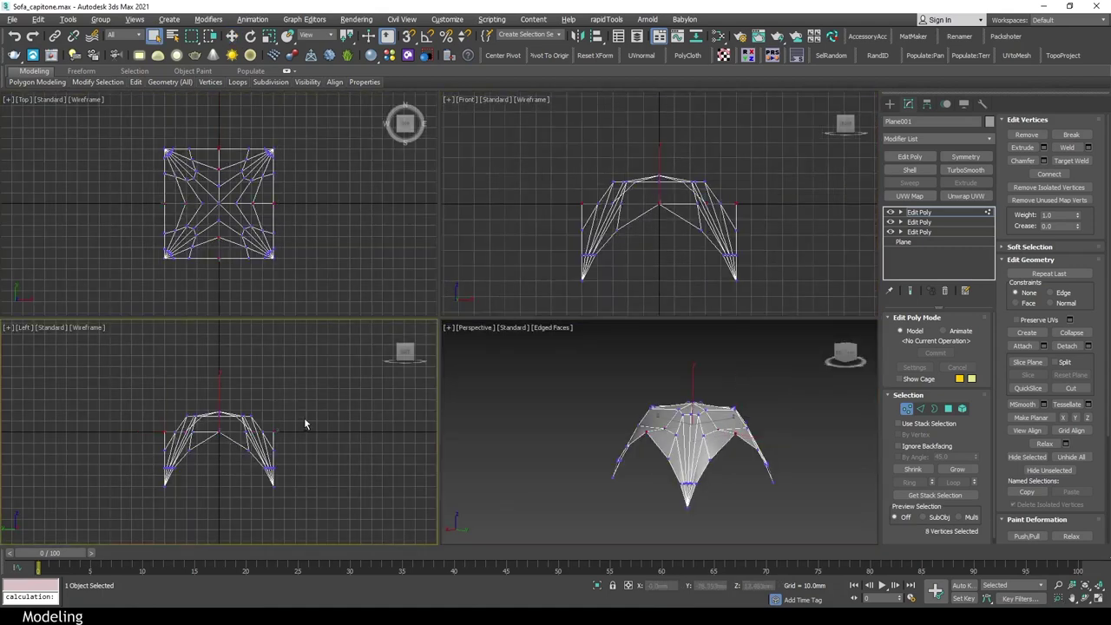
pyautogui.scroll(3, 248, 426)
pyautogui.hotkey('alt', 'w')
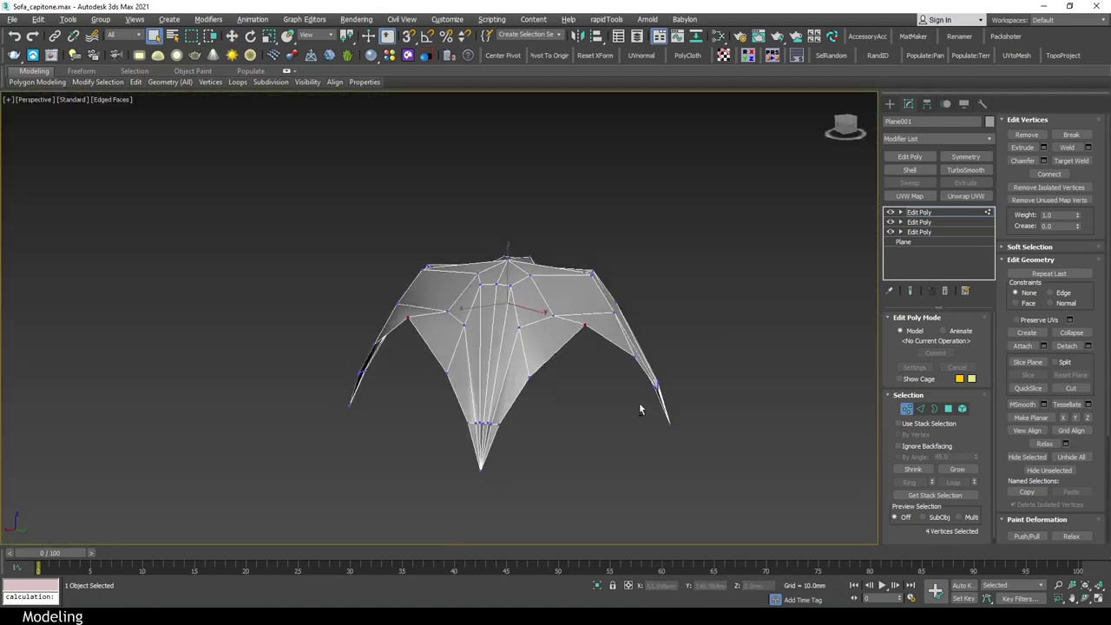
pyautogui.moveTo(557, 414)
pyautogui.keyDown('alt'); pyautogui.mouseDown(button='middle')
pyautogui.moveTo(608, 356)
pyautogui.moveTo(595, 337)
pyautogui.moveTo(625, 313)
pyautogui.mouseUp(button='middle'); pyautogui.keyUp('alt')
pyautogui.hotkey('alt', 'w')
pyautogui.press('w')
pyautogui.hotkey('alt', 'w')
# Add TurboSmooth, then edit the Edit Poly beneath it with Show End Result on.
pyautogui.click(965, 170)
pyautogui.press('F4')
pyautogui.press('q')
pyautogui.click(919, 221)
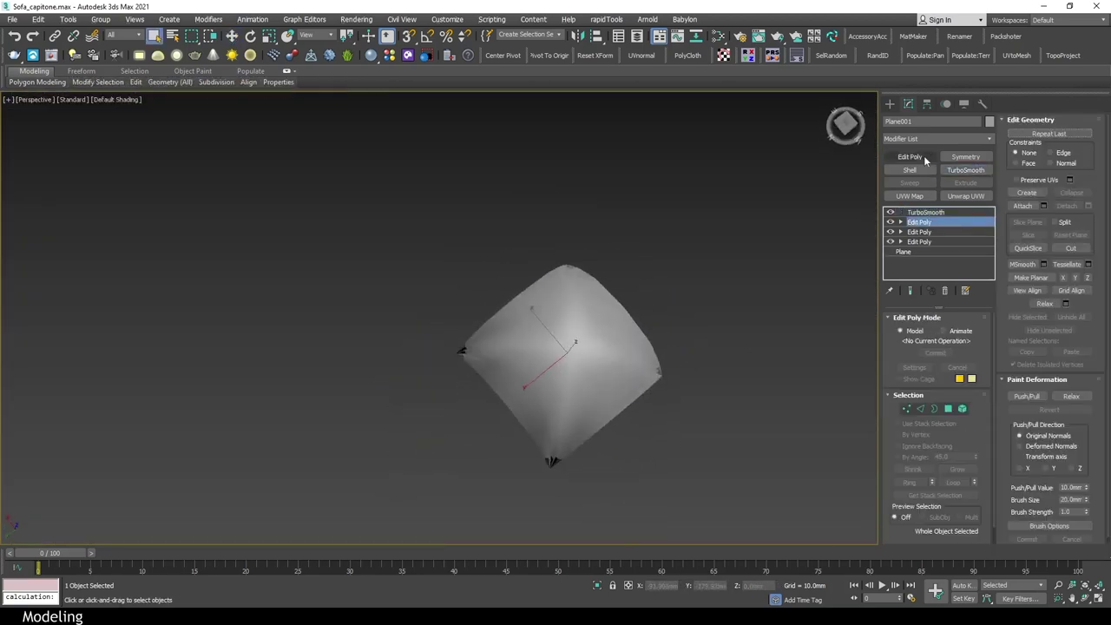
pyautogui.moveTo(522, 362)
pyautogui.keyDown('alt'); pyautogui.mouseDown(button='middle')
pyautogui.moveTo(590, 368)
pyautogui.moveTo(605, 283)
pyautogui.moveTo(565, 367)
pyautogui.moveTo(590, 322)
pyautogui.moveTo(791, 325)
pyautogui.moveTo(607, 441)
pyautogui.moveTo(581, 408)
pyautogui.mouseUp(button='middle'); pyautogui.keyUp('alt')
pyautogui.press('1')
pyautogui.press('4')
pyautogui.click(573, 356)
pyautogui.press('r')
pyautogui.press('q')
pyautogui.press('F4')
pyautogui.press('F4')
# Add a corner vertex to the selection and scale the corner vertices.
pyautogui.press('1')
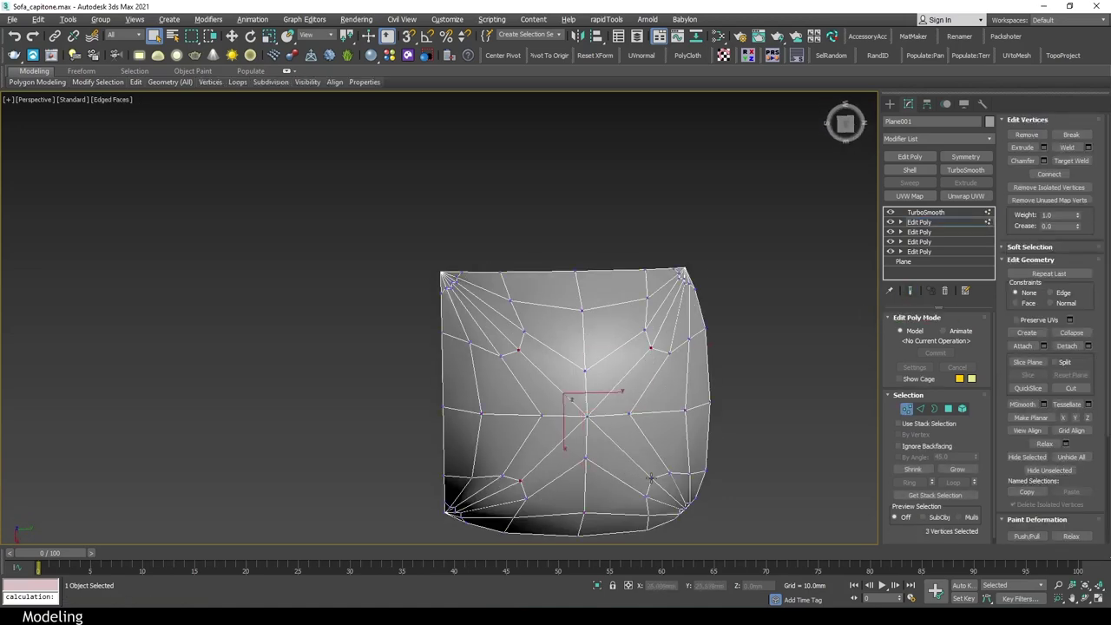
pyautogui.moveTo(650, 477)
pyautogui.keyDown('alt'); pyautogui.mouseDown(button='middle')
pyautogui.moveTo(660, 382)
pyautogui.moveTo(551, 442)
pyautogui.mouseUp(button='middle'); pyautogui.keyUp('alt')
pyautogui.scroll(5, 550, 442)
pyautogui.keyDown('ctrl'); pyautogui.click(550, 442); pyautogui.keyUp('ctrl')
pyautogui.scroll(-4, 488, 266)
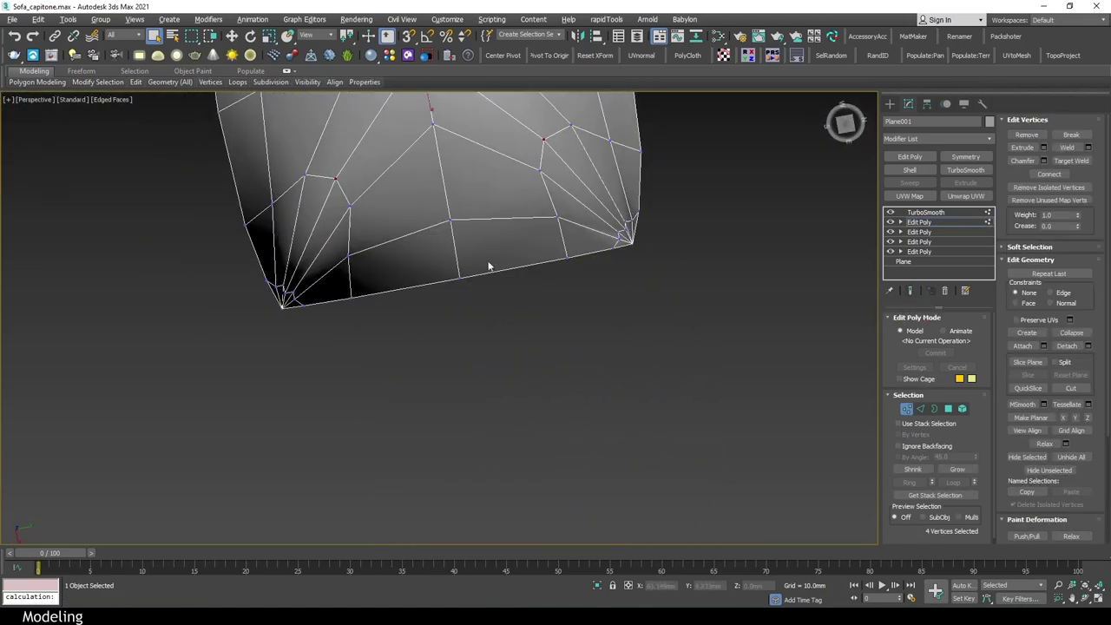
pyautogui.press('r')
pyautogui.moveTo(489, 266)
pyautogui.keyDown('alt'); pyautogui.mouseDown(button='middle')
pyautogui.moveTo(497, 239)
pyautogui.moveTo(521, 286)
pyautogui.moveTo(578, 513)
pyautogui.mouseUp(button='middle'); pyautogui.keyUp('alt')
pyautogui.press('F4')
pyautogui.press('6')
pyautogui.press('q')
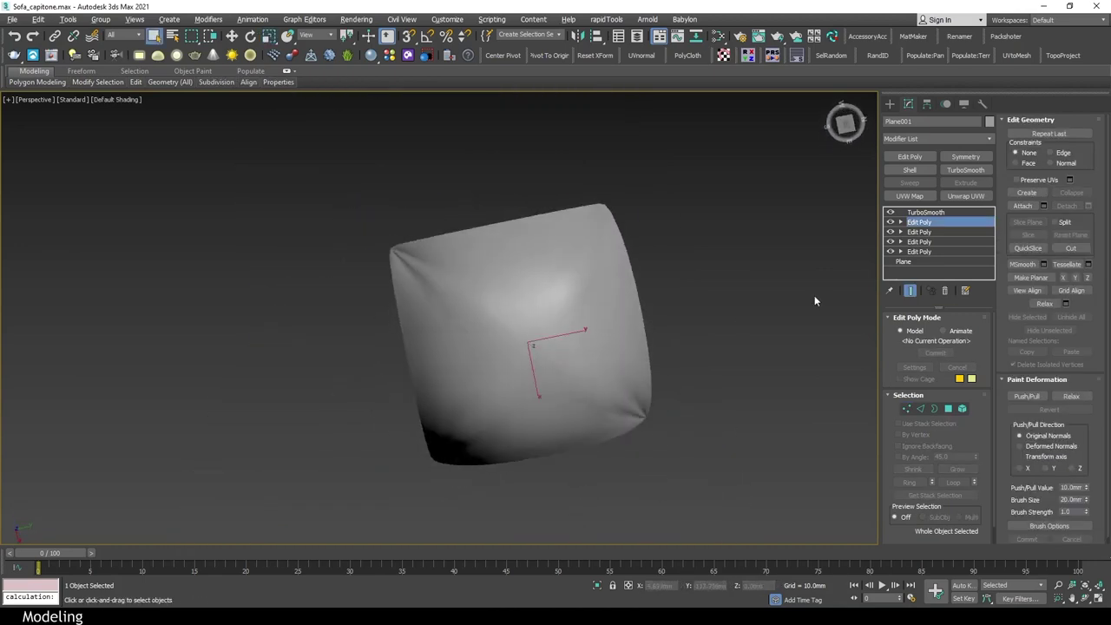
# Check the scaled corner vertices from the front and over the top.
pyautogui.press('1')
pyautogui.press('r')
pyautogui.keyDown('alt'); pyautogui.moveTo(520, 330); pyautogui.dragTo(521, 365, button='middle'); pyautogui.keyUp('alt')
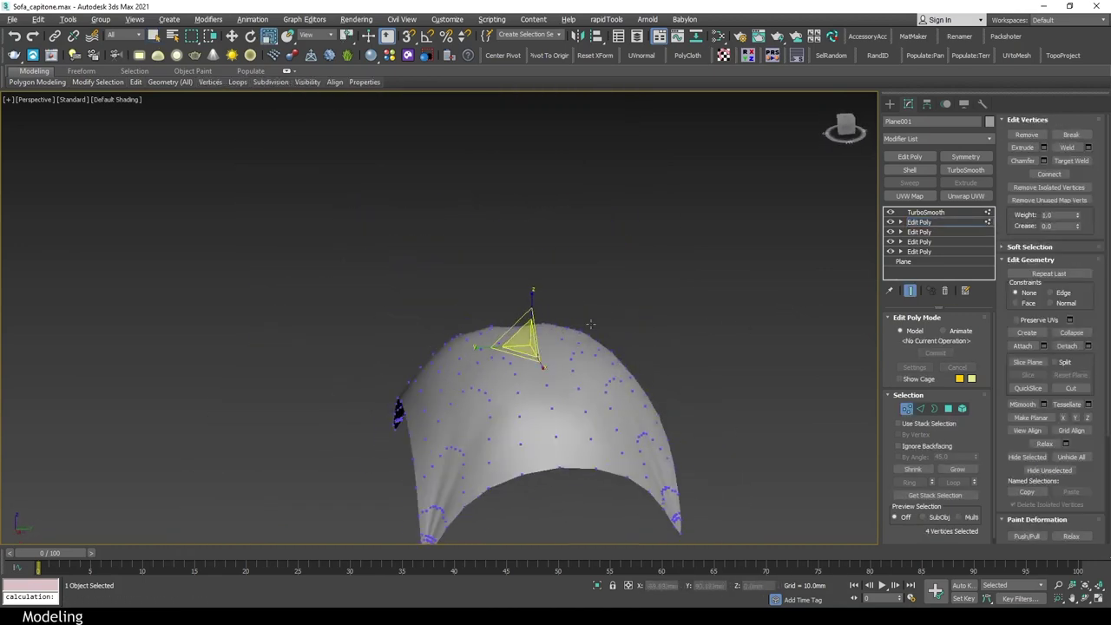
pyautogui.moveTo(608, 407)
pyautogui.keyDown('alt'); pyautogui.mouseDown(button='middle')
pyautogui.moveTo(637, 476)
pyautogui.moveTo(685, 346)
pyautogui.moveTo(547, 370)
pyautogui.moveTo(630, 384)
pyautogui.moveTo(561, 315)
pyautogui.mouseUp(button='middle'); pyautogui.keyUp('alt')
pyautogui.press('F4')
pyautogui.press('6')
pyautogui.press('q')
# Move the corner vertices and review the smoothed body up close.
pyautogui.hotkey('alt', 'w')
pyautogui.hotkey('alt', 'w')
pyautogui.press('1')
pyautogui.press('w')
pyautogui.hotkey('alt', 'w')
pyautogui.hotkey('alt', 'w')
pyautogui.press('F4')
pyautogui.press('1')
pyautogui.moveTo(678, 410)
pyautogui.keyDown('alt'); pyautogui.mouseDown(button='middle')
pyautogui.moveTo(684, 339)
pyautogui.moveTo(613, 467)
pyautogui.moveTo(625, 408)
pyautogui.moveTo(660, 373)
pyautogui.mouseUp(button='middle'); pyautogui.keyUp('alt')
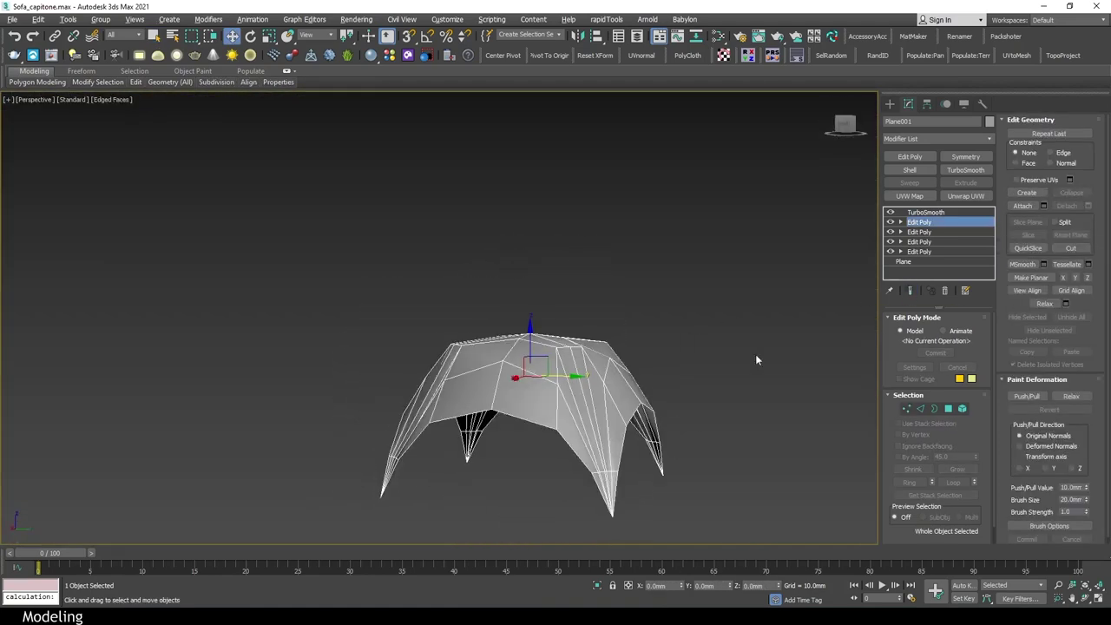
pyautogui.moveTo(755, 360)
pyautogui.keyDown('alt'); pyautogui.mouseDown(button='middle')
pyautogui.moveTo(577, 432)
pyautogui.moveTo(538, 365)
pyautogui.mouseUp(button='middle'); pyautogui.keyUp('alt')
# Add a fifth Edit Poly, grow the vertex selection, and preview the smoothed result.
pyautogui.click(909, 156)
pyautogui.press('1')
pyautogui.press('q')
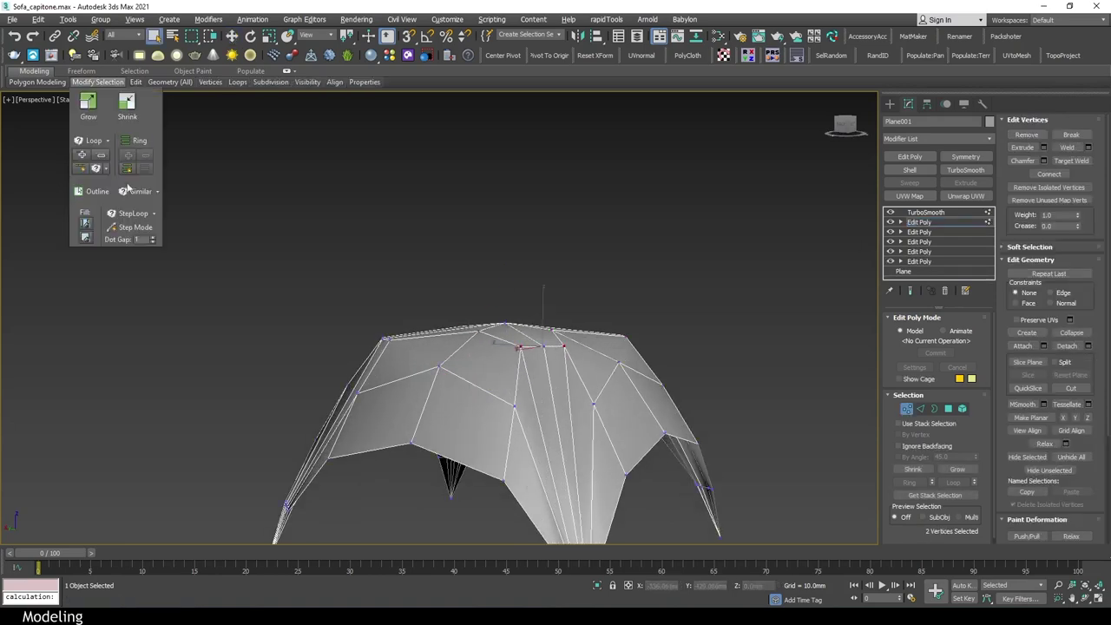
pyautogui.click(128, 190)
pyautogui.hotkey('alt', 'w')
pyautogui.keyDown('alt'); pyautogui.moveTo(607, 408); pyautogui.dragTo(649, 324, button='middle'); pyautogui.keyUp('alt')
pyautogui.hotkey('alt', 'w')
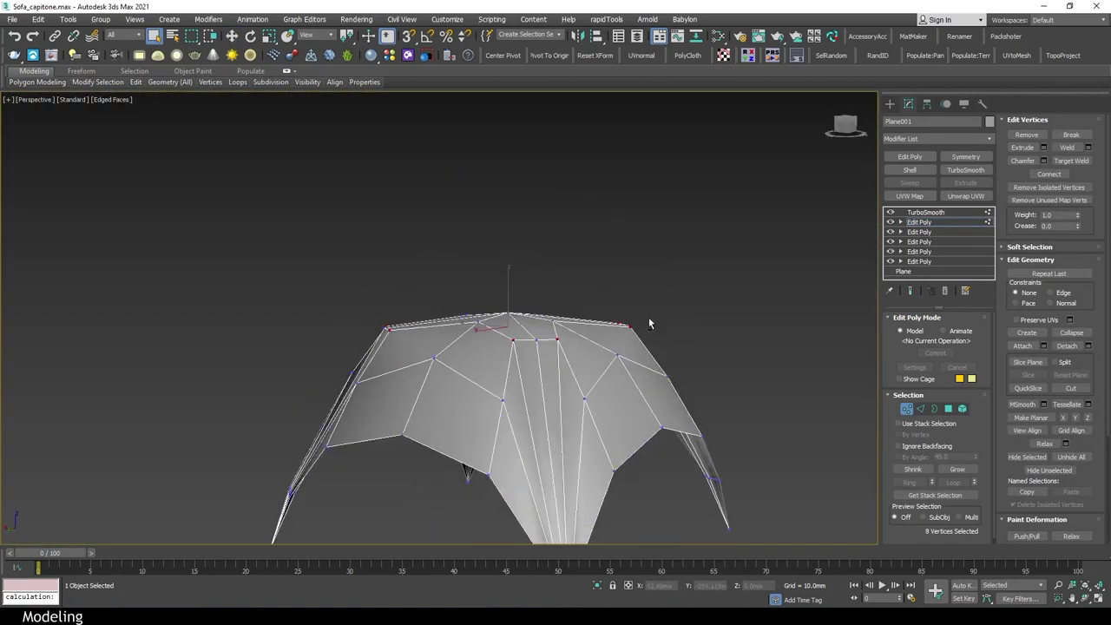
pyautogui.click(910, 290)
pyautogui.press('1')
pyautogui.press('F4')
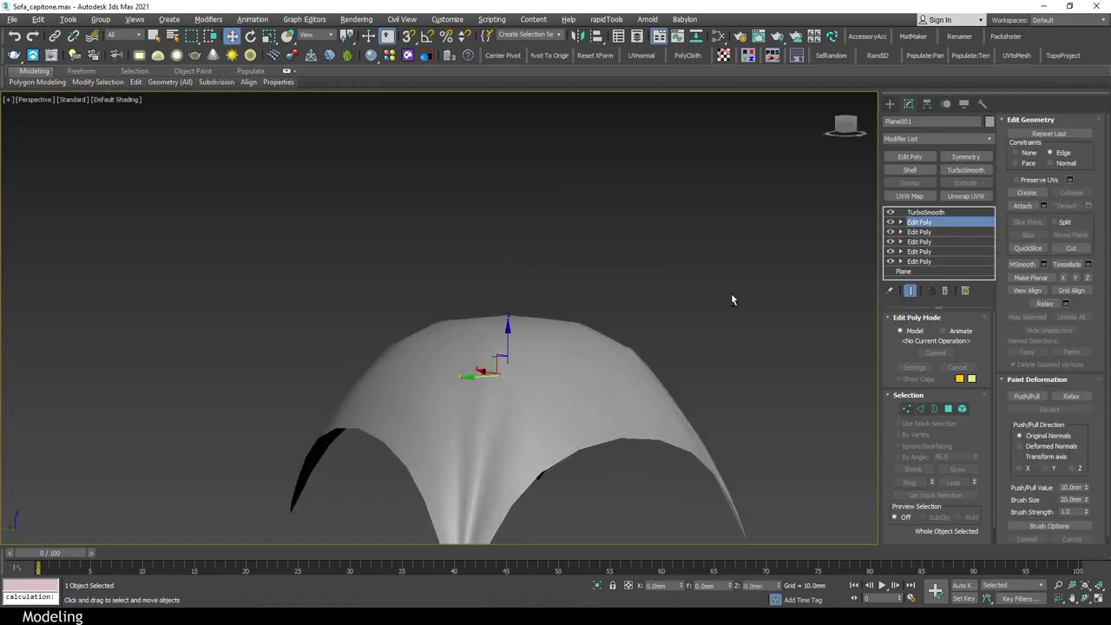
pyautogui.keyDown('alt'); pyautogui.moveTo(732, 297); pyautogui.dragTo(764, 364, button='middle'); pyautogui.keyUp('alt')
# Switch to performance display and clone the cushion tile rightward and upward in Top view.
pyautogui.click(111, 99)
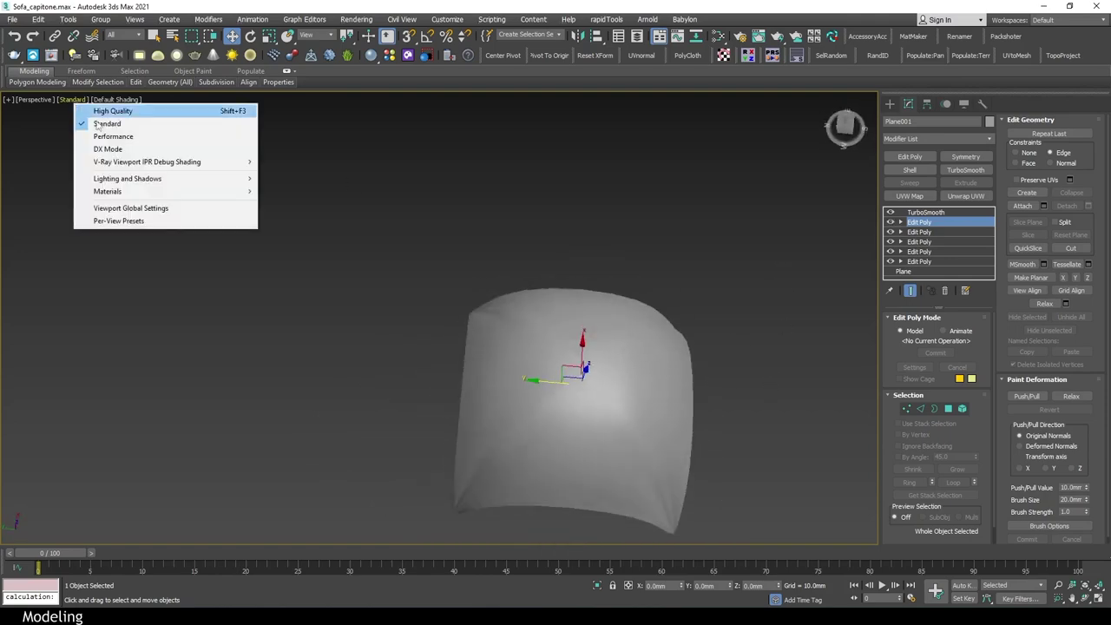
pyautogui.click(95, 139)
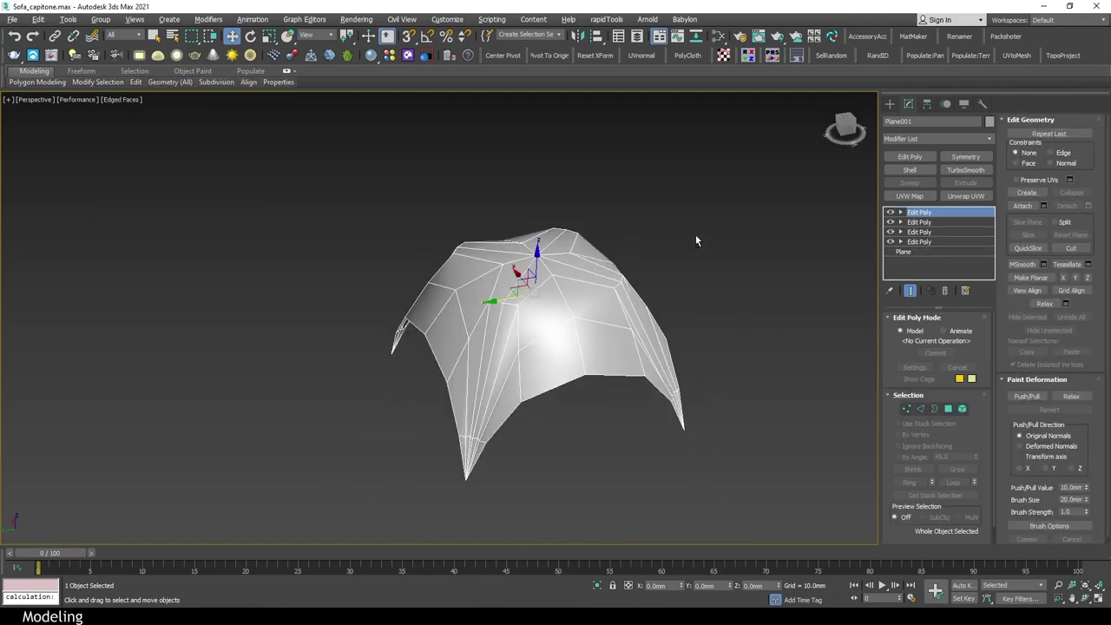
pyautogui.press('t')
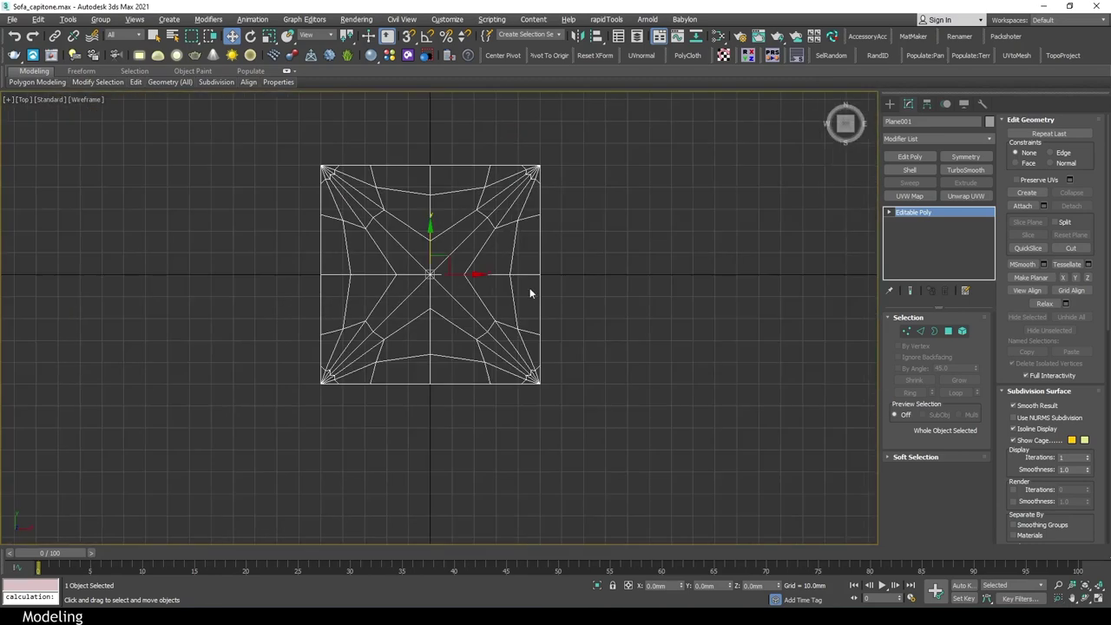
pyautogui.keyDown('shift'); pyautogui.moveTo(319, 274); pyautogui.dragTo(540, 274); pyautogui.keyUp('shift')
pyautogui.click(533, 359)
pyautogui.moveTo(521, 303); pyautogui.dragTo(538, 386, button='middle')
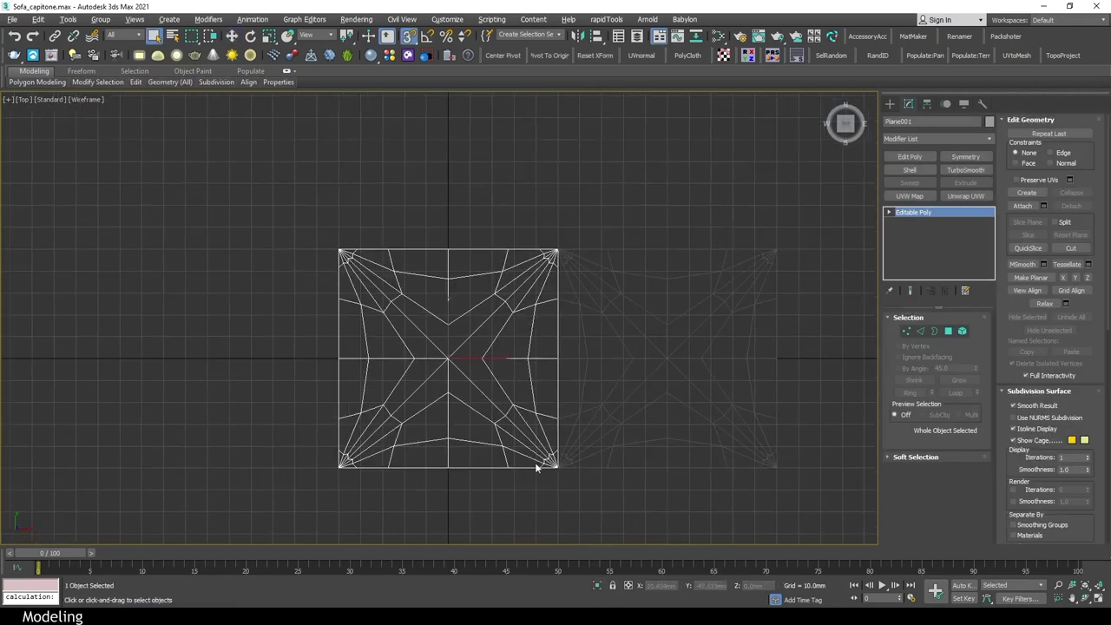
pyautogui.keyDown('shift'); pyautogui.moveTo(448, 466); pyautogui.dragTo(450, 245); pyautogui.keyUp('shift')
pyautogui.click(516, 363)
# Scale the original tile's vertices and add smoothing to preview the cushion shape.
pyautogui.click(512, 375)
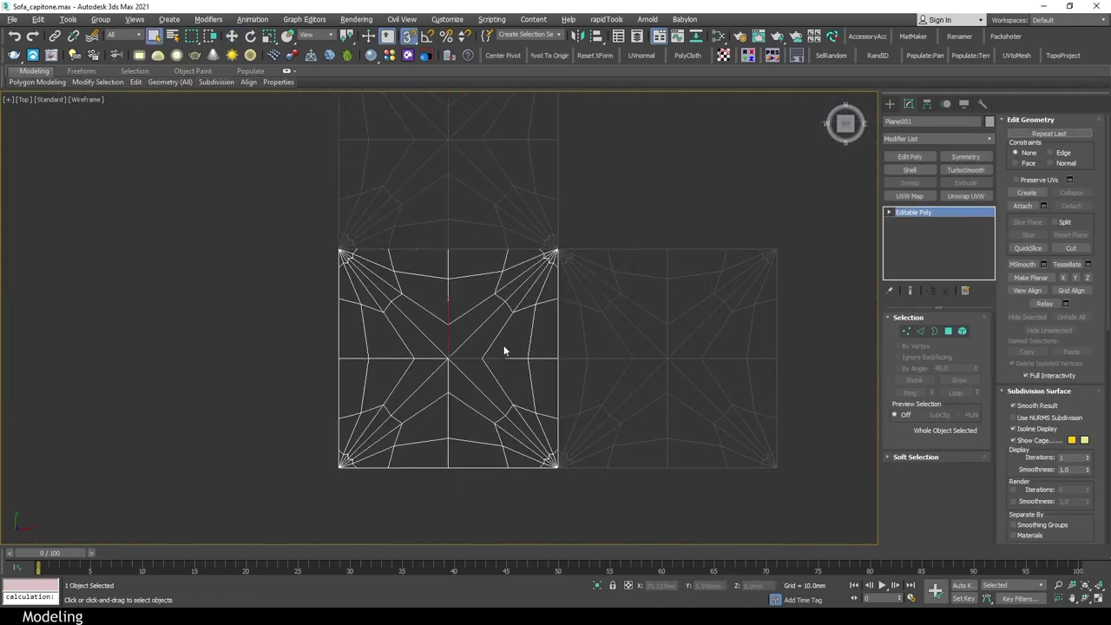
pyautogui.press('1')
pyautogui.hotkey('shift', 'z')
pyautogui.moveTo(626, 327)
pyautogui.keyDown('alt'); pyautogui.mouseDown(button='middle')
pyautogui.moveTo(597, 377)
pyautogui.moveTo(609, 370)
pyautogui.moveTo(556, 290)
pyautogui.mouseUp(button='middle'); pyautogui.keyUp('alt')
pyautogui.hotkey('alt', 'w')
pyautogui.hotkey('alt', 'w')
pyautogui.press('r')
pyautogui.keyDown('alt'); pyautogui.moveTo(512, 241); pyautogui.dragTo(756, 255, button='middle'); pyautogui.keyUp('alt')
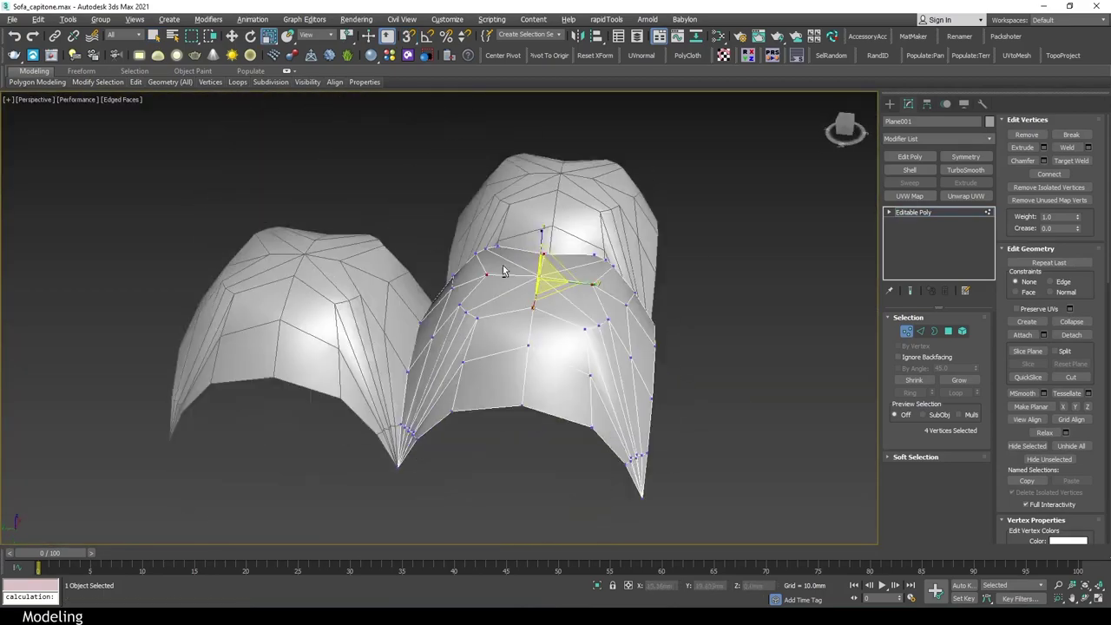
pyautogui.press('1')
pyautogui.hotkey('alt', 'q')
pyautogui.click(965, 169)
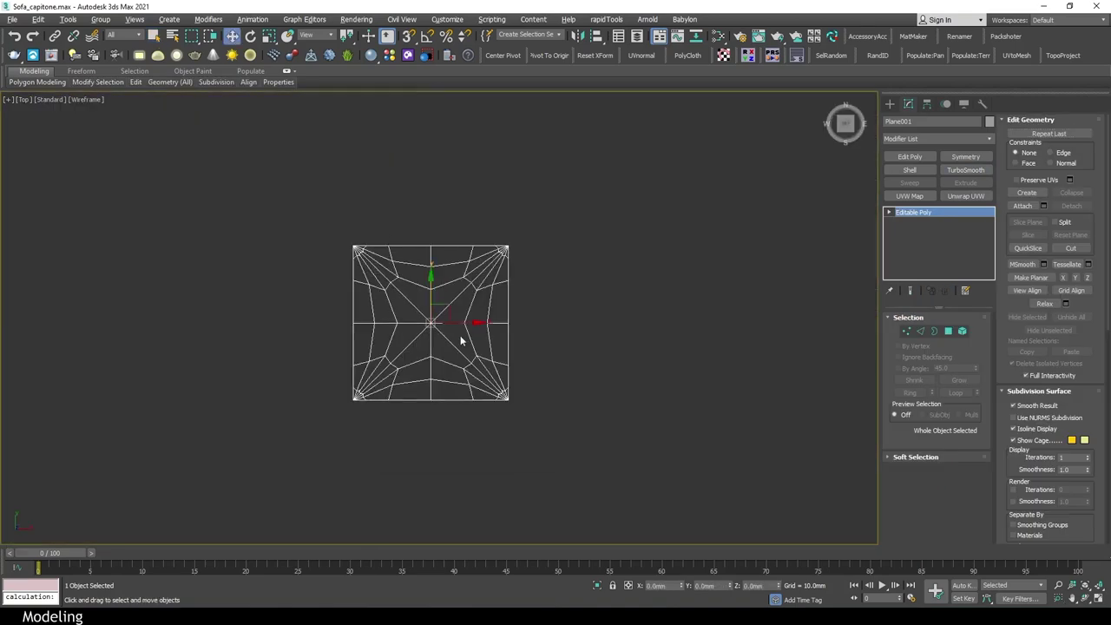
# Place two more tile copies and weld the vertices along their touching borders.
pyautogui.keyDown('shift'); pyautogui.moveTo(455, 406); pyautogui.dragTo(455, 253); pyautogui.keyUp('shift')
pyautogui.press('Return')
pyautogui.click(467, 323)
pyautogui.keyDown('shift'); pyautogui.moveTo(467, 323); pyautogui.dragTo(623, 323); pyautogui.keyUp('shift')
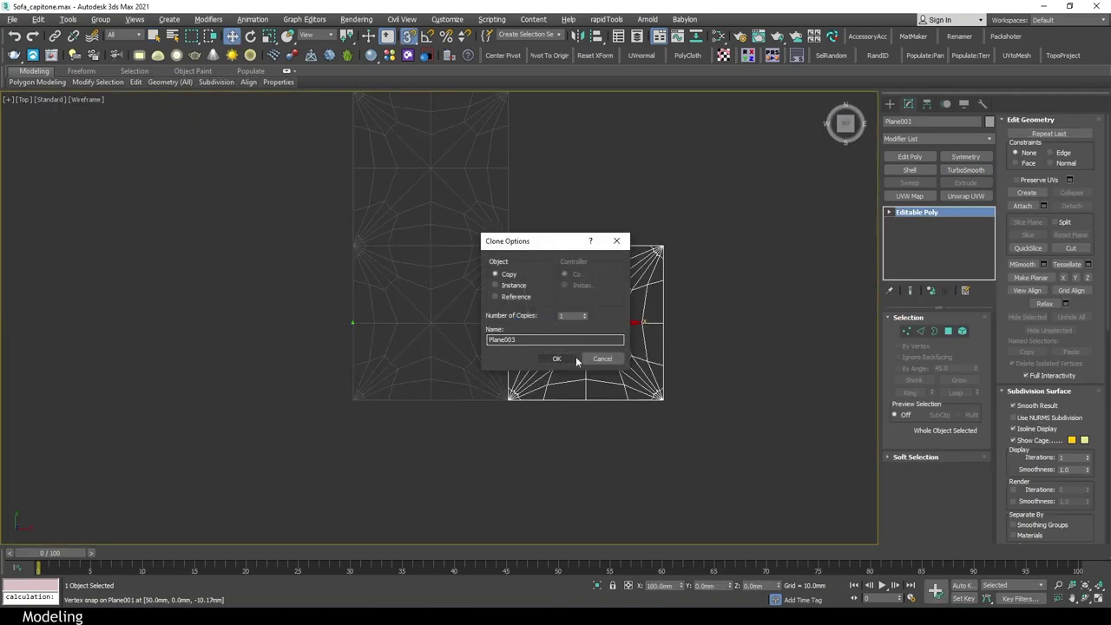
pyautogui.press('Return')
pyautogui.press('p')
pyautogui.moveTo(556, 313)
pyautogui.keyDown('alt'); pyautogui.mouseDown(button='middle')
pyautogui.moveTo(657, 323)
pyautogui.moveTo(830, 310)
pyautogui.mouseUp(button='middle'); pyautogui.keyUp('alt')
pyautogui.press('1')
pyautogui.click(663, 442)
# Chamfer the seam edges between the tiles in a new Edit Poly modifier.
pyautogui.click(910, 156)
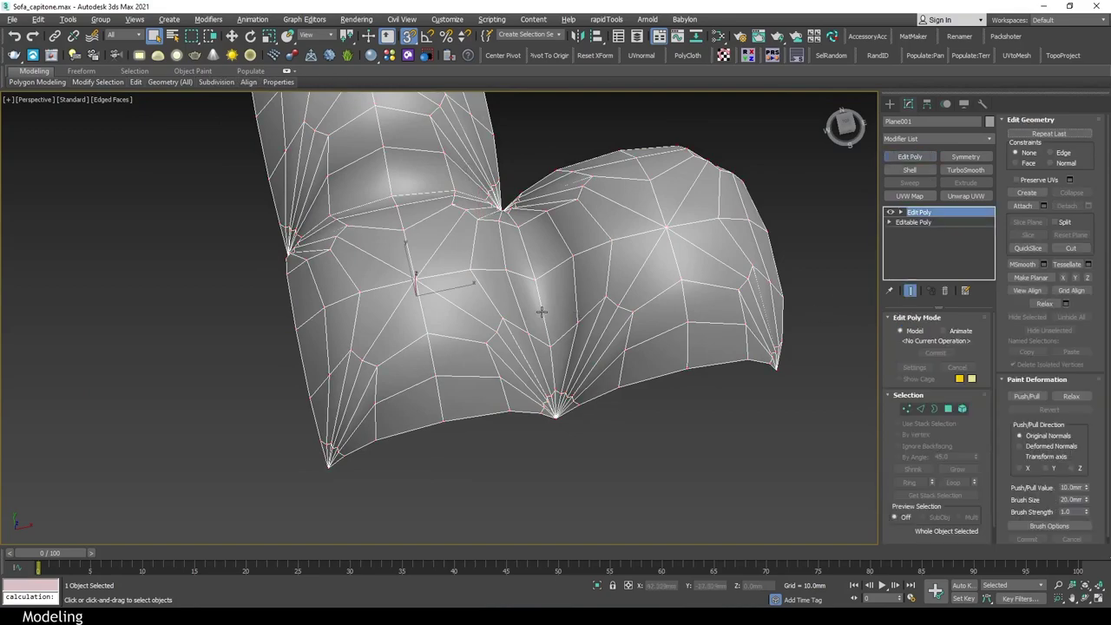
pyautogui.press('2')
pyautogui.keyDown('alt'); pyautogui.moveTo(422, 199); pyautogui.dragTo(461, 385, button='middle'); pyautogui.keyUp('alt')
pyautogui.keyDown('alt'); pyautogui.moveTo(461, 384); pyautogui.dragTo(318, 322); pyautogui.keyUp('alt')
pyautogui.hotkey('ctrl', 'shift', 'c')
pyautogui.moveTo(516, 379)
pyautogui.keyDown('alt'); pyautogui.mouseDown(button='middle')
pyautogui.moveTo(596, 281)
pyautogui.moveTo(585, 211)
pyautogui.mouseUp(button='middle'); pyautogui.keyUp('alt')
pyautogui.scroll(2, 585, 211)
pyautogui.click(663, 517)
pyautogui.moveTo(663, 517)
pyautogui.keyDown('alt'); pyautogui.mouseDown(button='middle')
pyautogui.moveTo(426, 182)
pyautogui.moveTo(460, 226)
pyautogui.mouseUp(button='middle'); pyautogui.keyUp('alt')
# Add another Edit Poly layer and select the seam edge loop.
pyautogui.press('1')
pyautogui.click(910, 156)
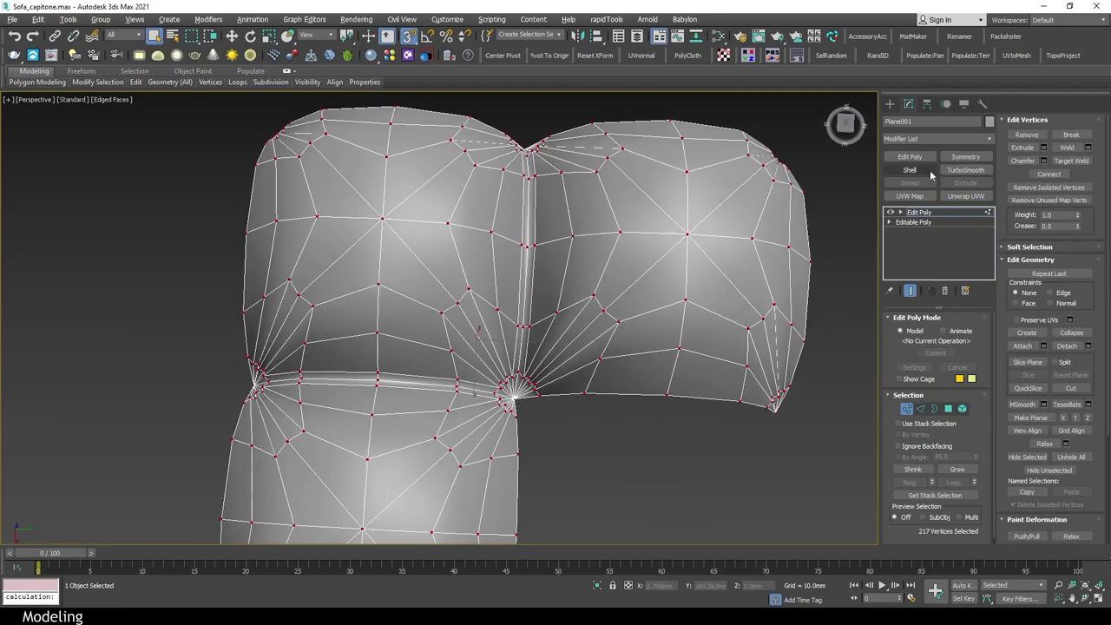
pyautogui.press('2')
pyautogui.doubleClick(526, 278)
pyautogui.moveTo(526, 278)
pyautogui.keyDown('alt'); pyautogui.mouseDown(button='middle')
pyautogui.moveTo(527, 463)
pyautogui.moveTo(594, 470)
pyautogui.mouseUp(button='middle'); pyautogui.keyUp('alt')
pyautogui.press('t')
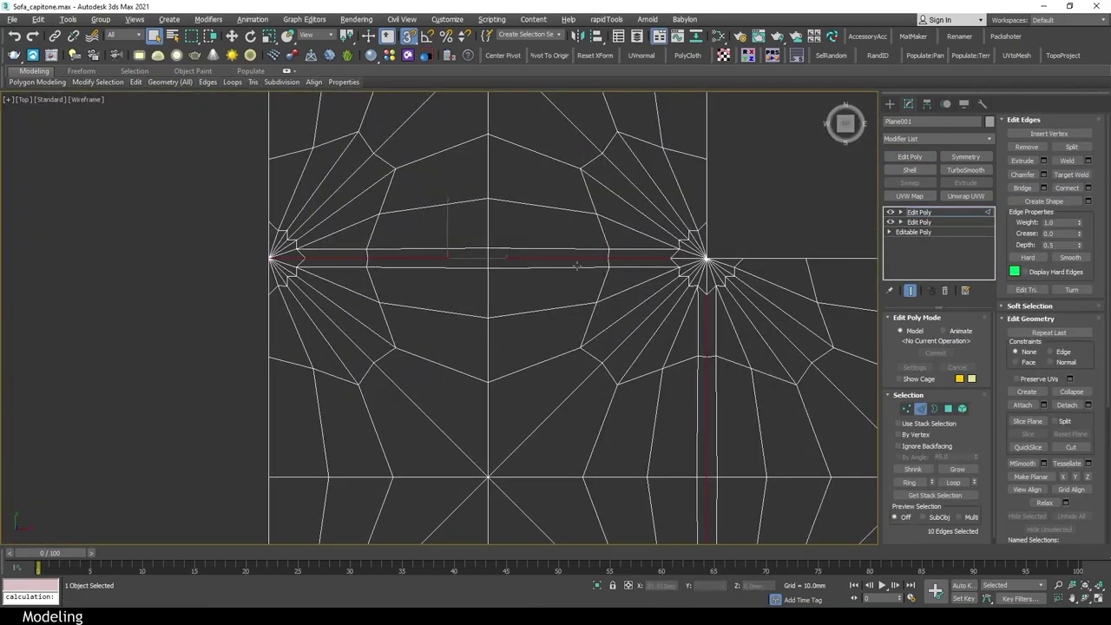
# Inspect the base mesh and delete the extra Edit Poly modifier.
pyautogui.click(919, 221)
pyautogui.press('1')
pyautogui.moveTo(476, 111); pyautogui.dragTo(452, 143, button='middle')
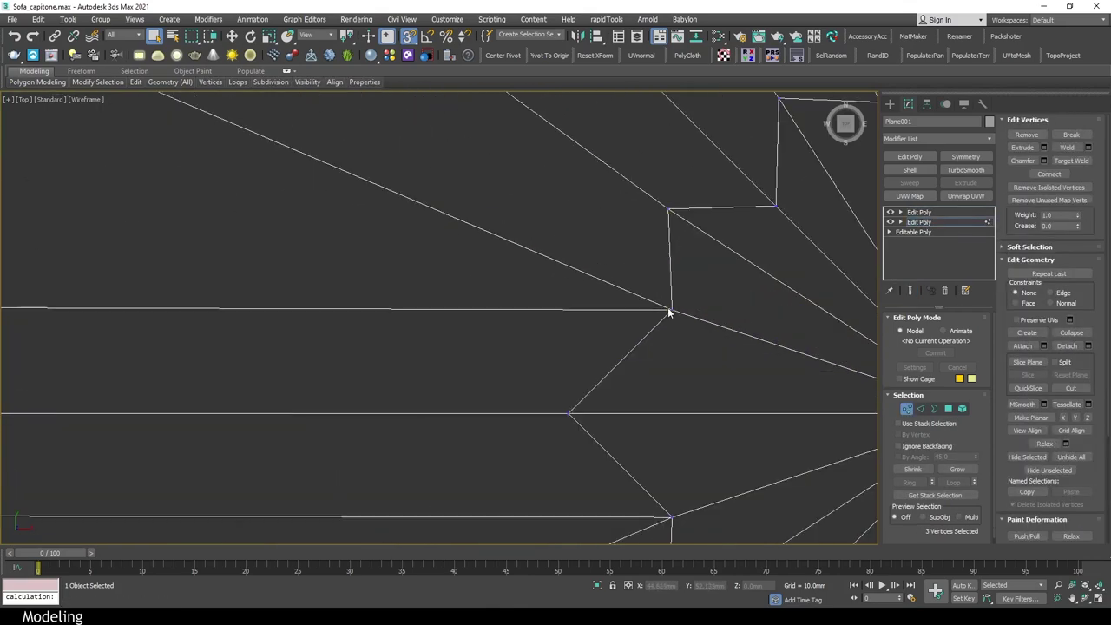
pyautogui.click(913, 231)
pyautogui.click(911, 292)
pyautogui.click(918, 221)
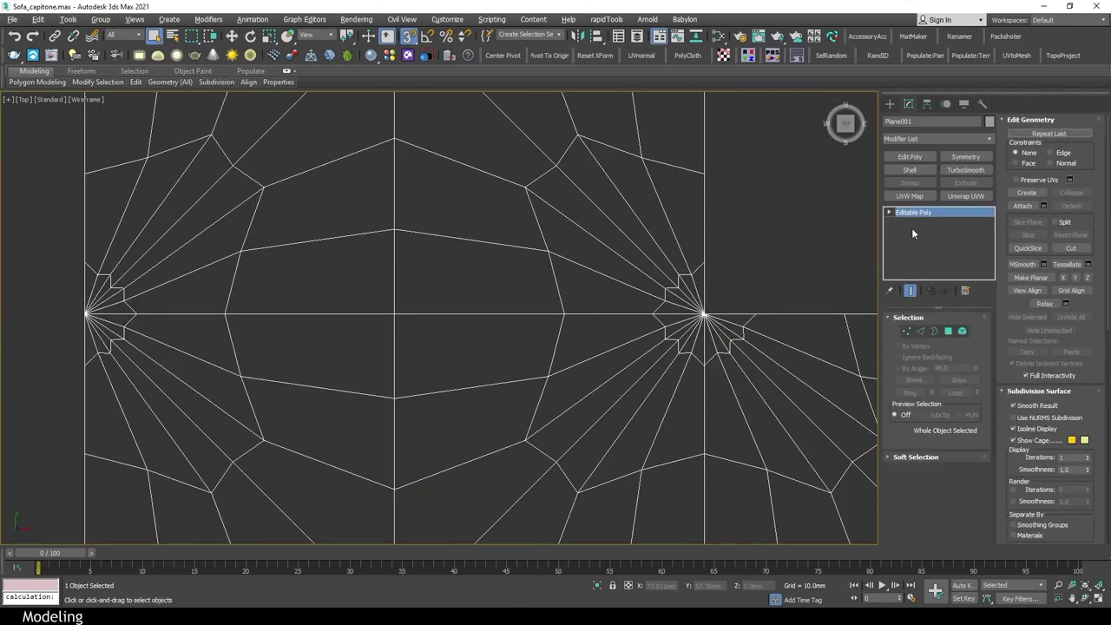
pyautogui.click(945, 290)
# Chamfer the edges at the pinch point between cushions by 1.974 mm.
pyautogui.hotkey('alt', 'w')
pyautogui.rightClick(489, 451)
pyautogui.hotkey('alt', 'w')
pyautogui.keyDown('alt'); pyautogui.moveTo(489, 450); pyautogui.dragTo(469, 400, button='middle'); pyautogui.keyUp('alt')
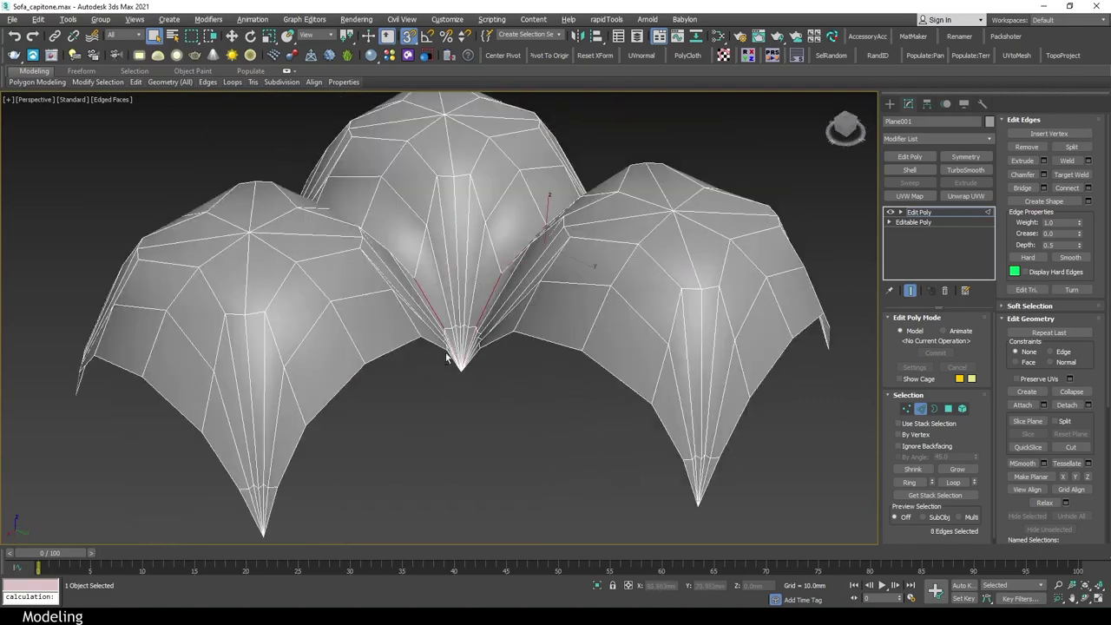
pyautogui.scroll(6, 460, 395)
pyautogui.click(1044, 174)
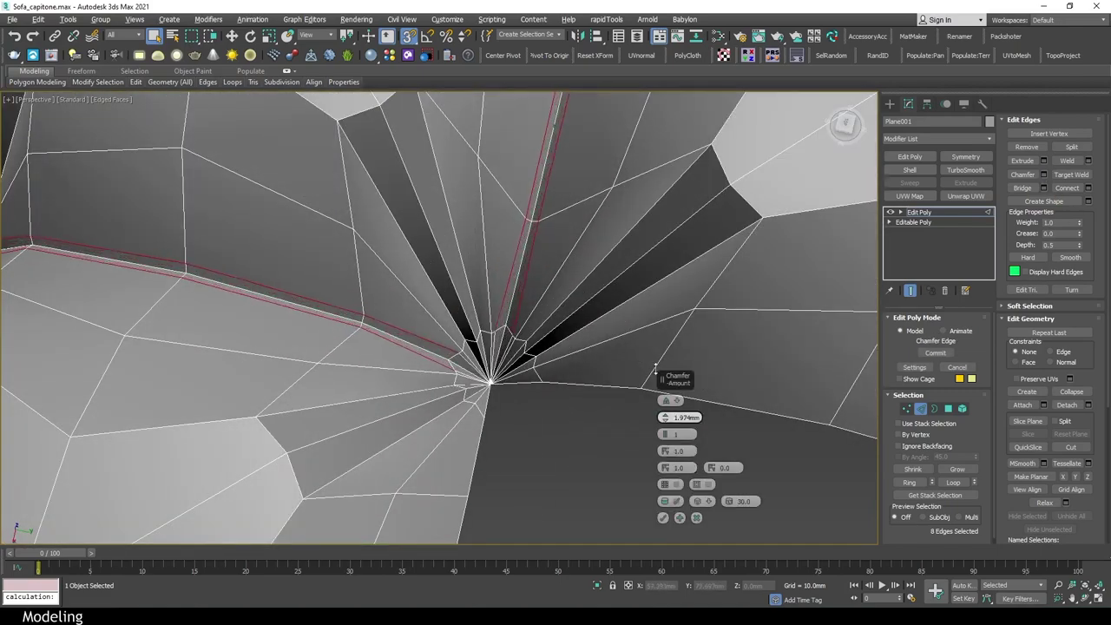
# Zoom in on the Top view and select a seam edge between the cushions.
pyautogui.press('1')
pyautogui.press('t')
pyautogui.press('F3')
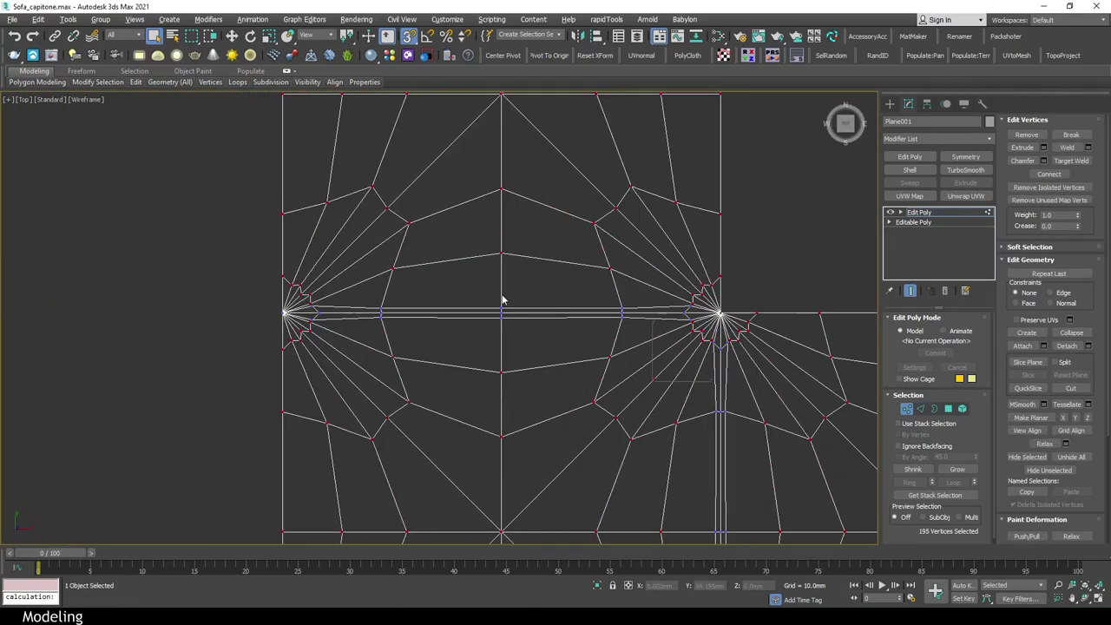
pyautogui.scroll(2, 504, 298)
pyautogui.scroll(2, 616, 371)
pyautogui.press('2')
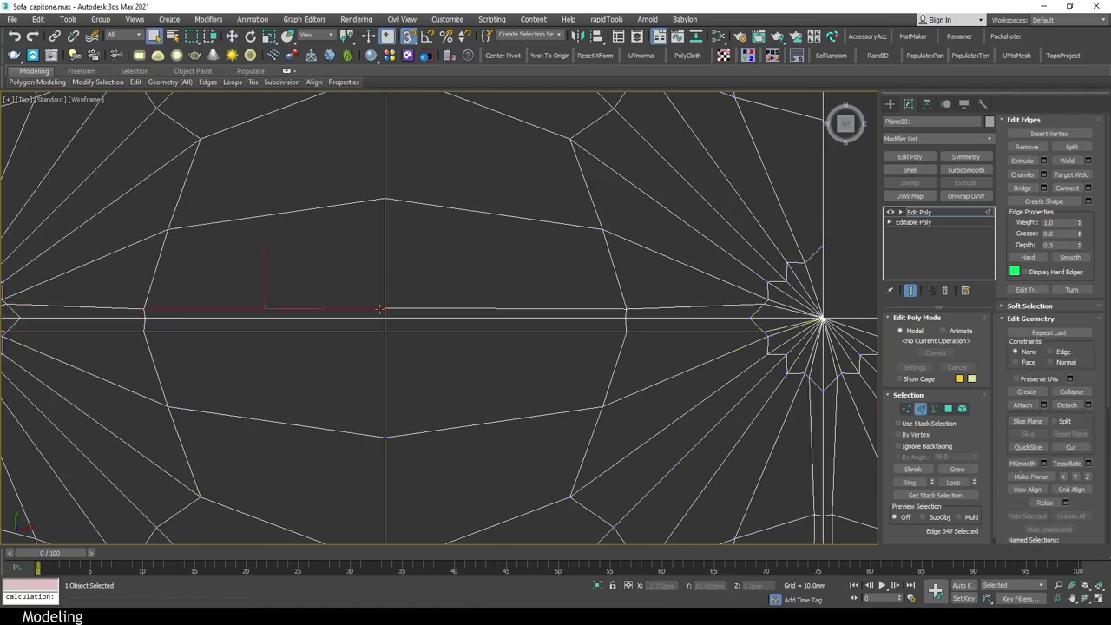
pyautogui.scroll(-3, 521, 330)
pyautogui.press('q')
pyautogui.scroll(4, 633, 371)
pyautogui.click(621, 399)
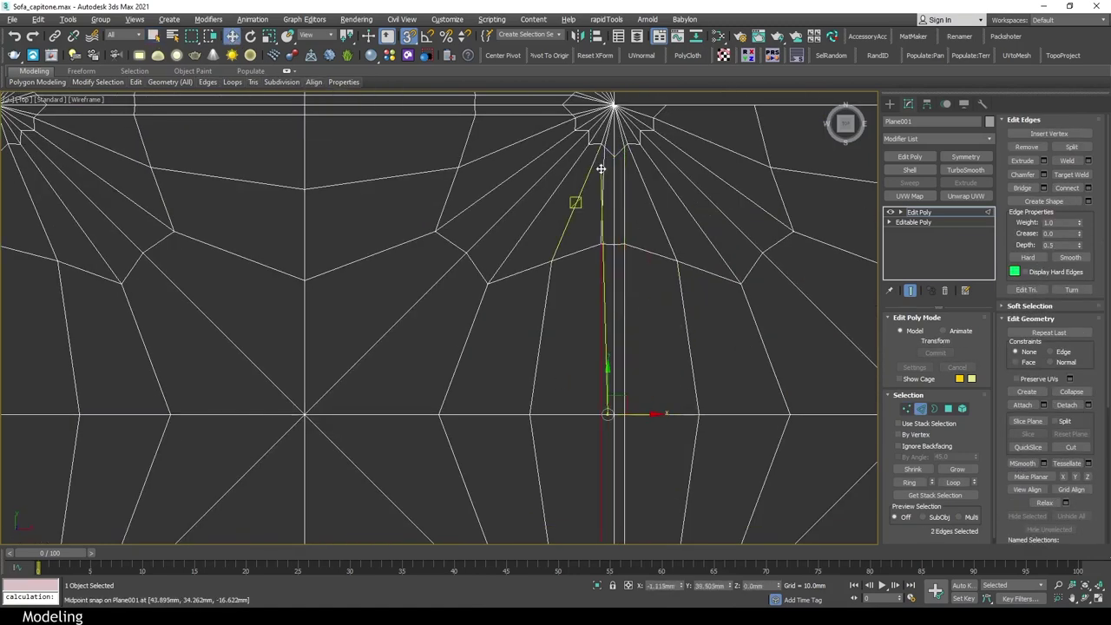
pyautogui.scroll(-3, 661, 326)
# Add a new Edit Poly and extrude the seam edges into 3.0 mm grooves.
pyautogui.click(909, 156)
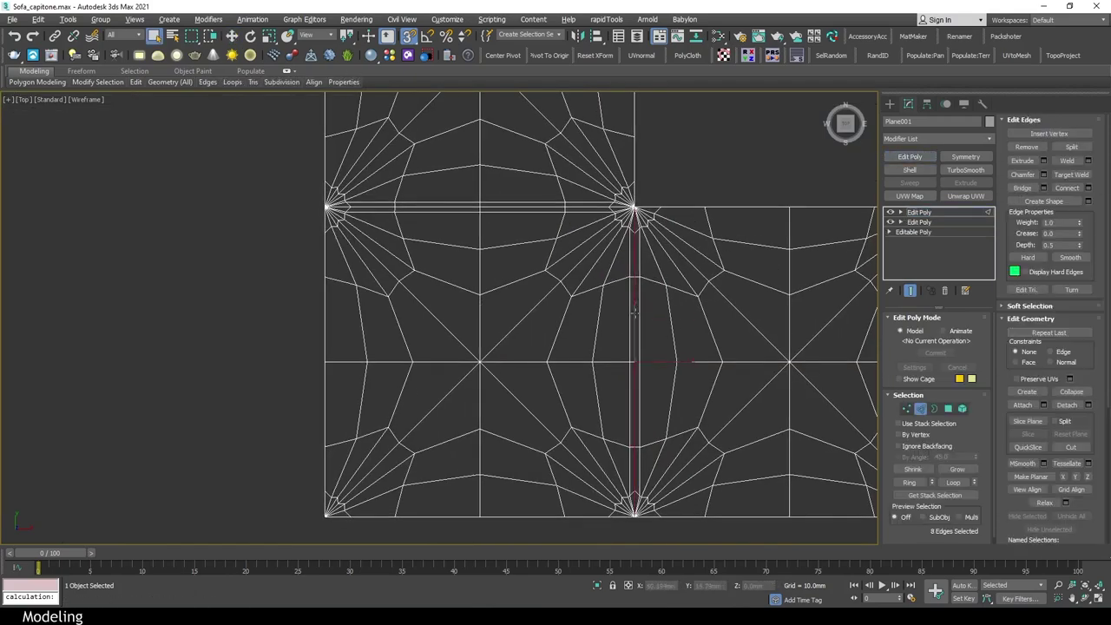
pyautogui.keyDown('alt'); pyautogui.click(621, 259); pyautogui.keyUp('alt')
pyautogui.moveTo(670, 533); pyautogui.dragTo(670, 476, button='middle')
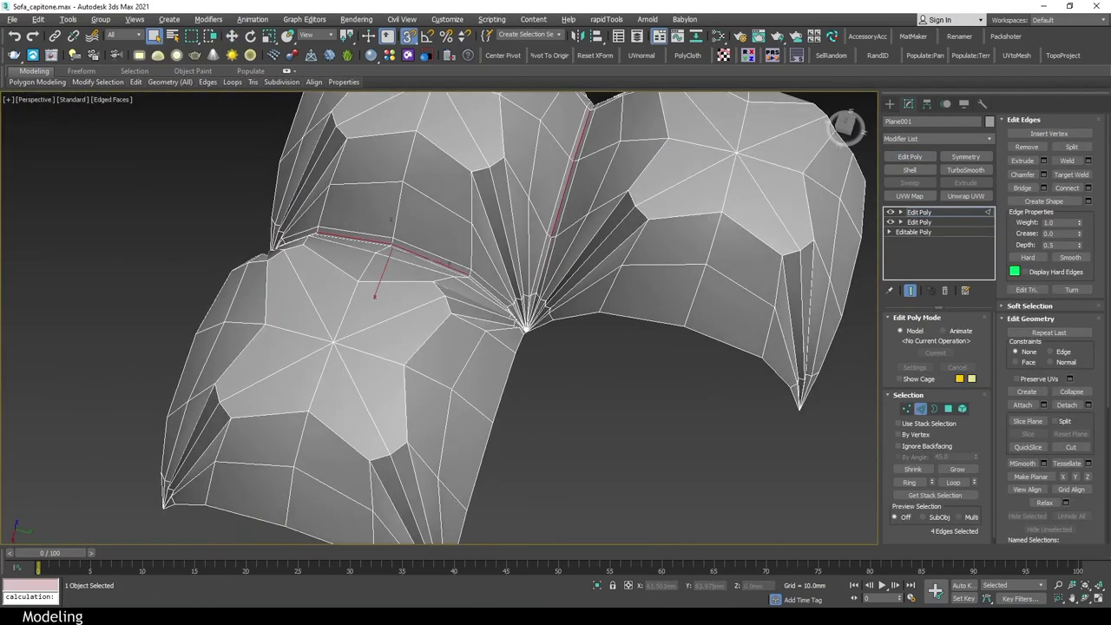
pyautogui.scroll(4, 667, 329)
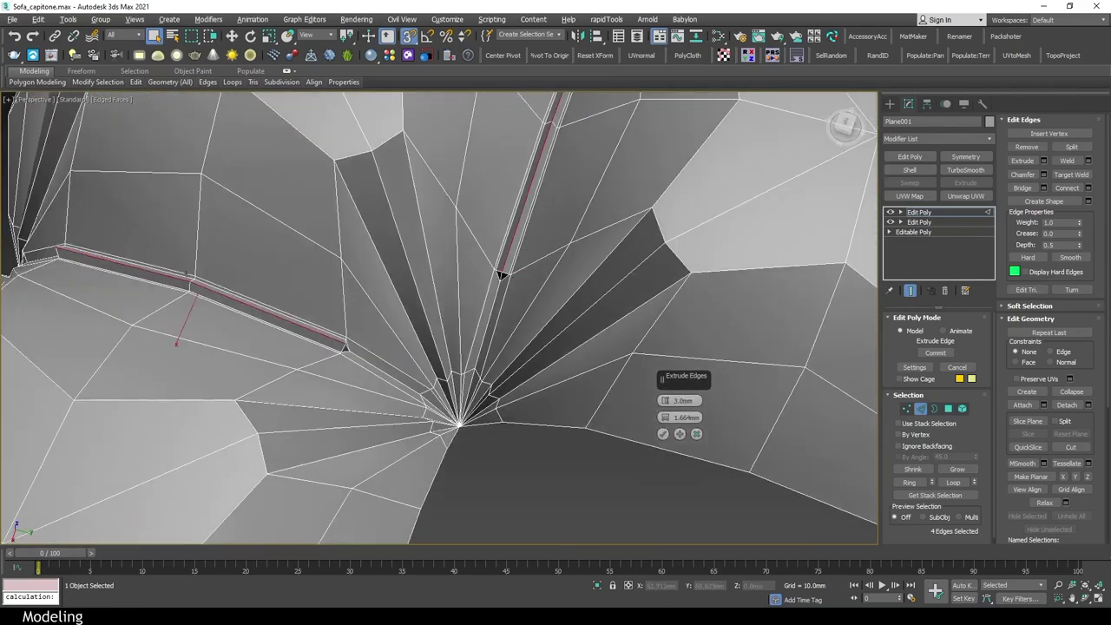
pyautogui.click(663, 434)
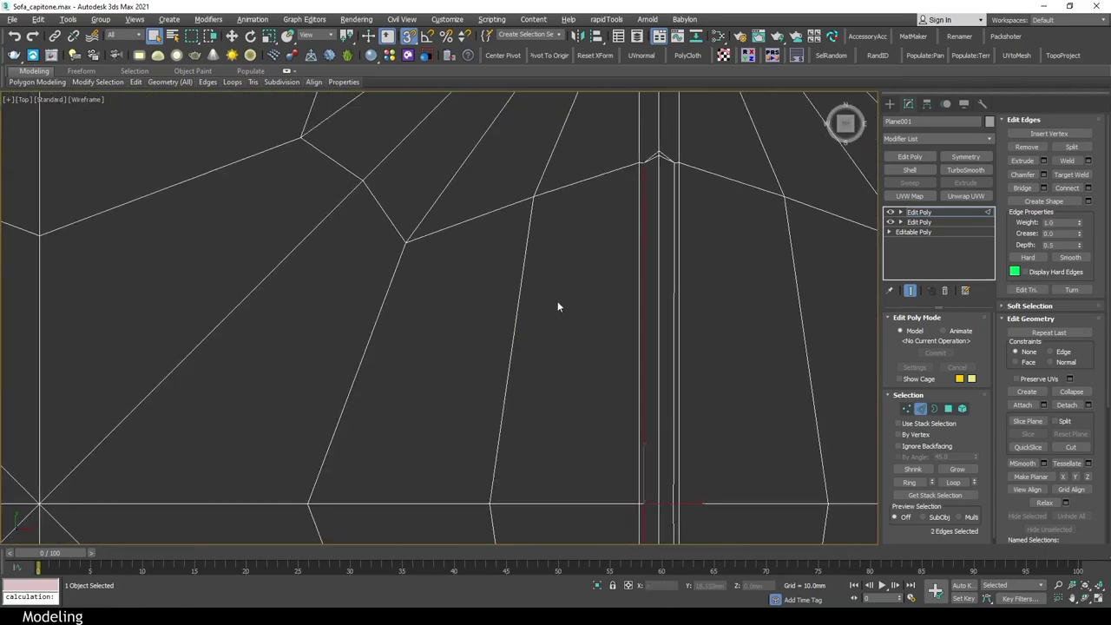
pyautogui.scroll(-5, 638, 420)
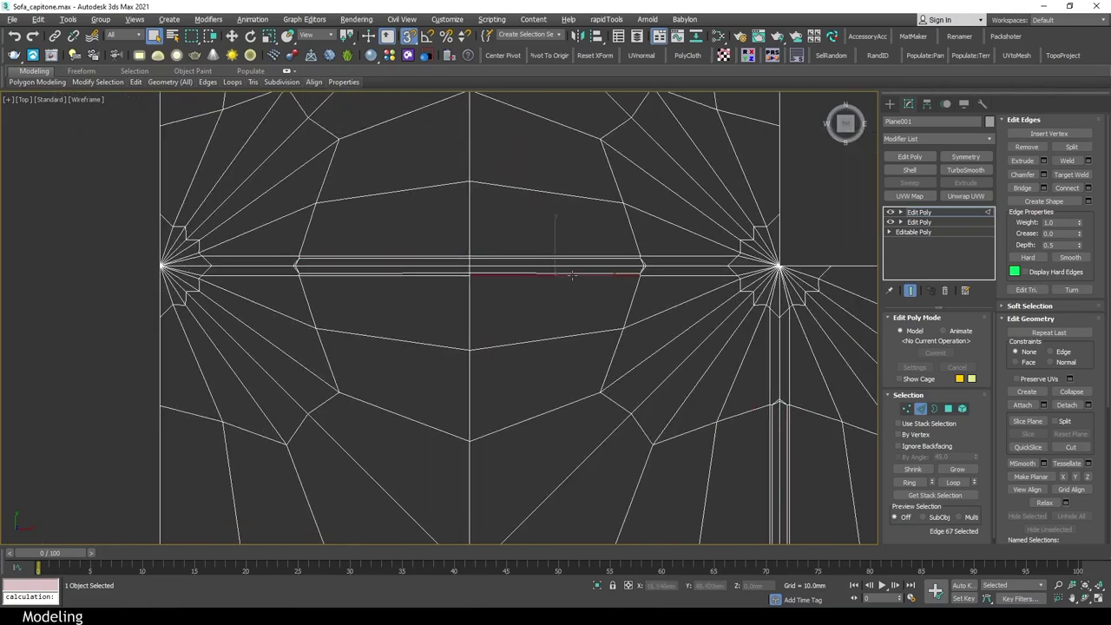
pyautogui.press('1')
pyautogui.scroll(3, 797, 242)
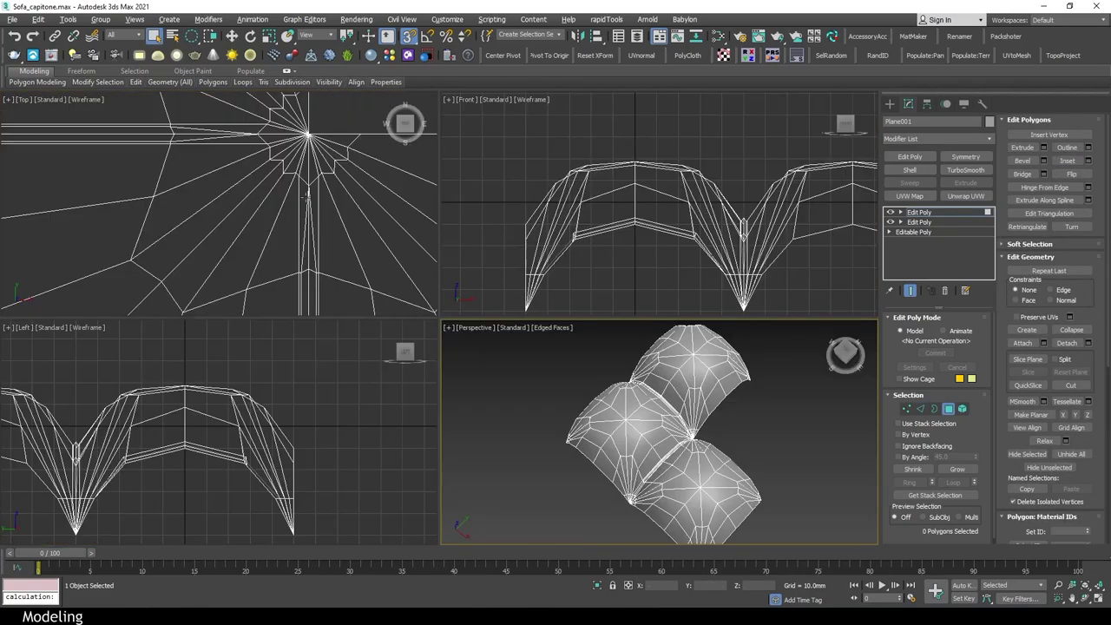
# Select the vertices around the fan point, then collapse the quilt into an Editable Poly.
pyautogui.hotkey('alt', 'w')
pyautogui.moveTo(612, 365); pyautogui.dragTo(304, 289)
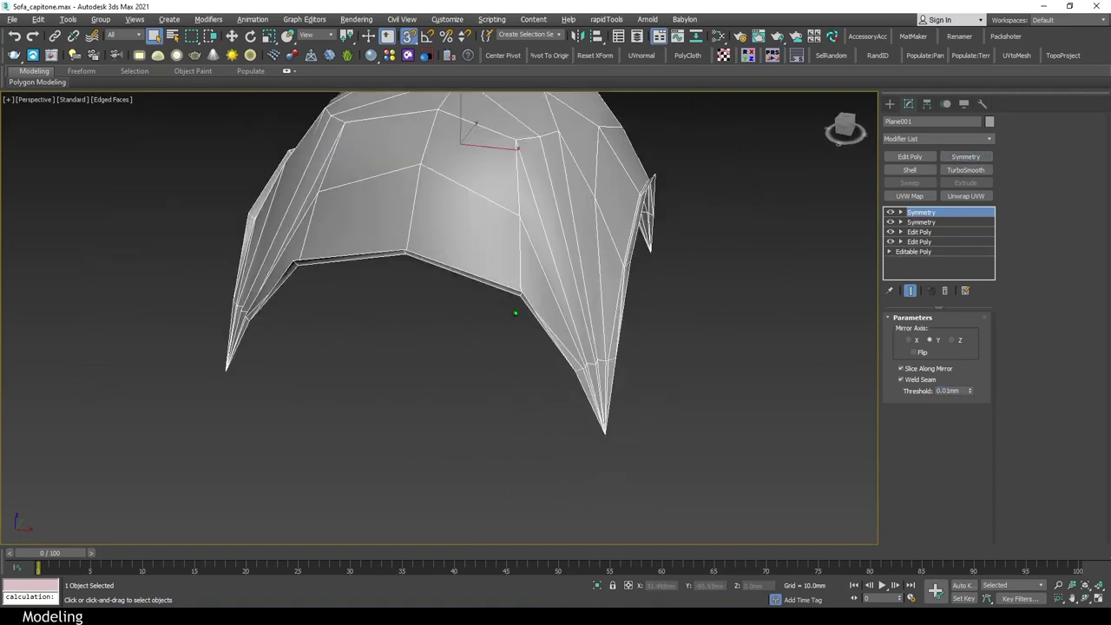
pyautogui.rightClick(569, 202)
pyautogui.click(712, 333)
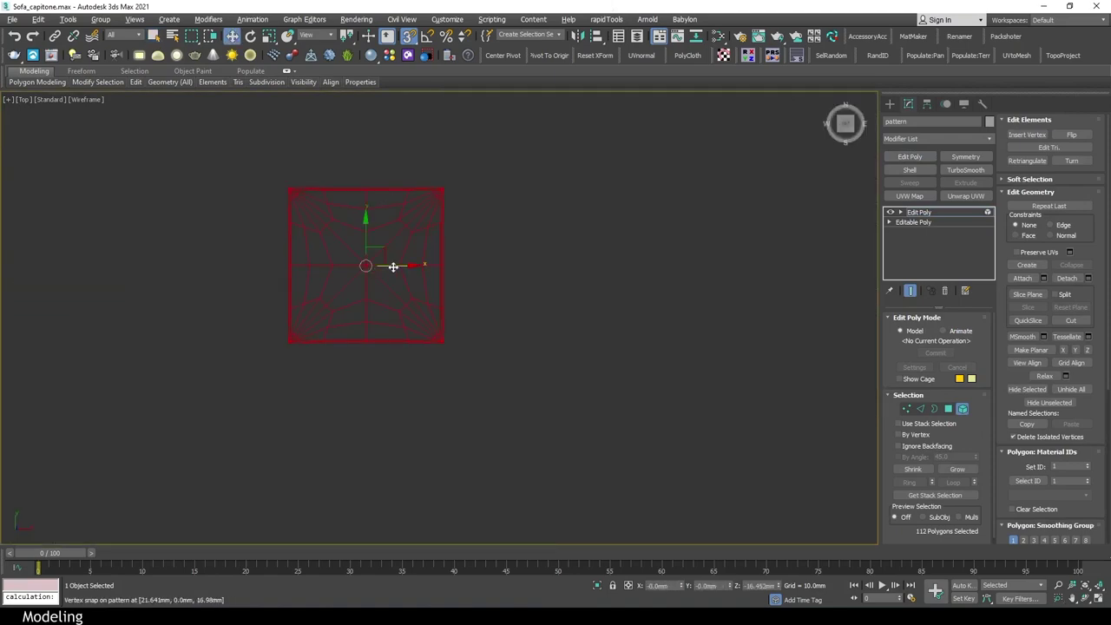
# Clone the pattern polygons alongside the original with vertex snapping on.
pyautogui.click(611, 311)
pyautogui.scroll(5, 459, 233)
pyautogui.press('s')
pyautogui.scroll(-5, 509, 266)
pyautogui.scroll(3, 507, 218)
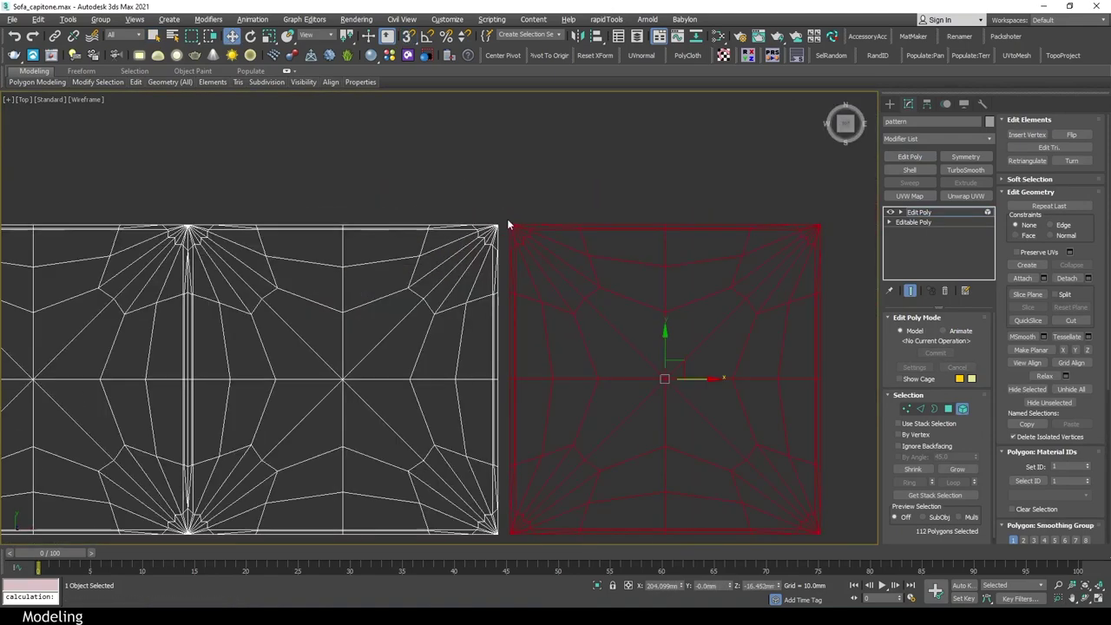
pyautogui.scroll(-3, 396, 240)
pyautogui.keyDown('shift'); pyautogui.moveTo(395, 241); pyautogui.dragTo(365, 148); pyautogui.keyUp('shift')
pyautogui.click(611, 311)
pyautogui.scroll(5, 397, 252)
pyautogui.scroll(-5, 397, 252)
pyautogui.keyDown('shift'); pyautogui.moveTo(399, 260); pyautogui.dragTo(414, 285); pyautogui.keyUp('shift')
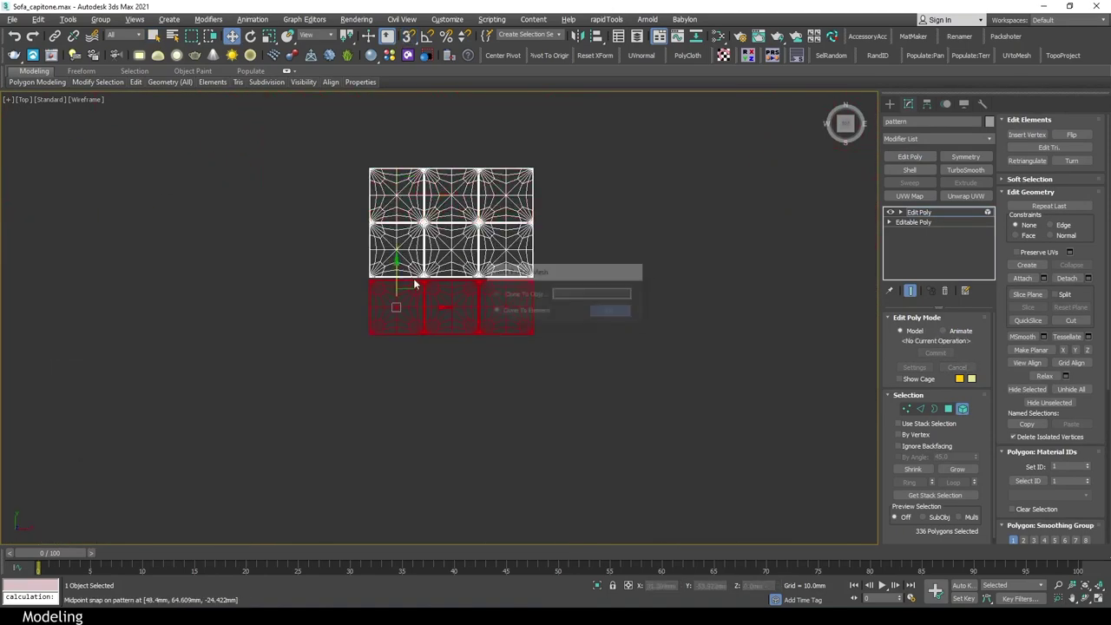
pyautogui.scroll(5, 425, 321)
pyautogui.scroll(-5, 424, 321)
# Weld the overlapping vertices and add smoothing to the quilted pattern.
pyautogui.press('1')
pyautogui.press('q')
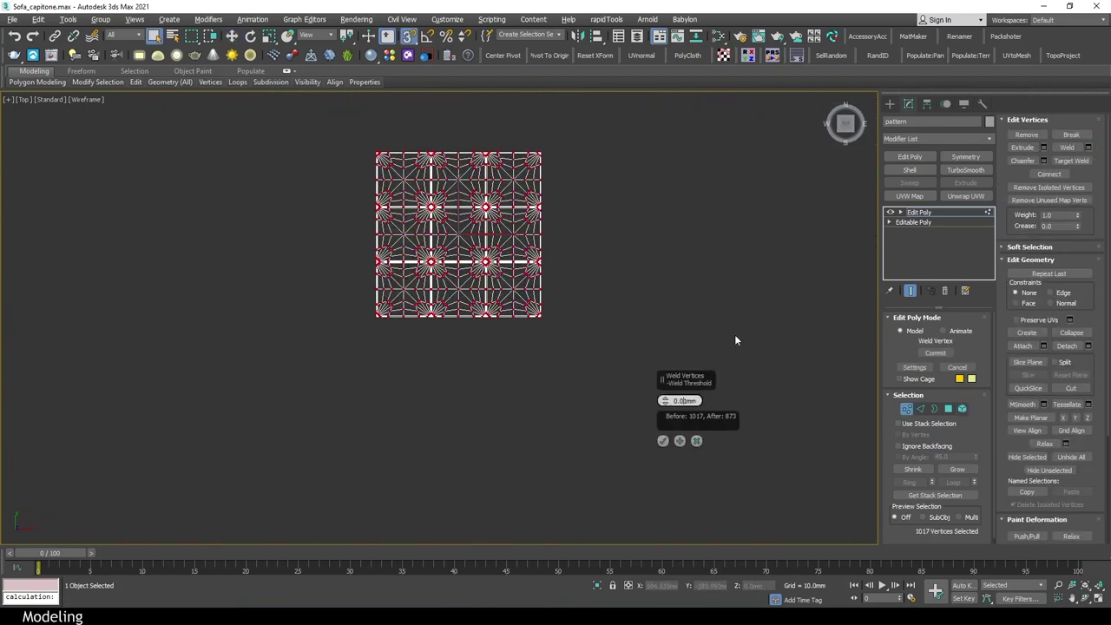
pyautogui.click(663, 440)
pyautogui.press('4')
pyautogui.hotkey('alt', 'w')
pyautogui.hotkey('alt', 'w')
pyautogui.press('F4')
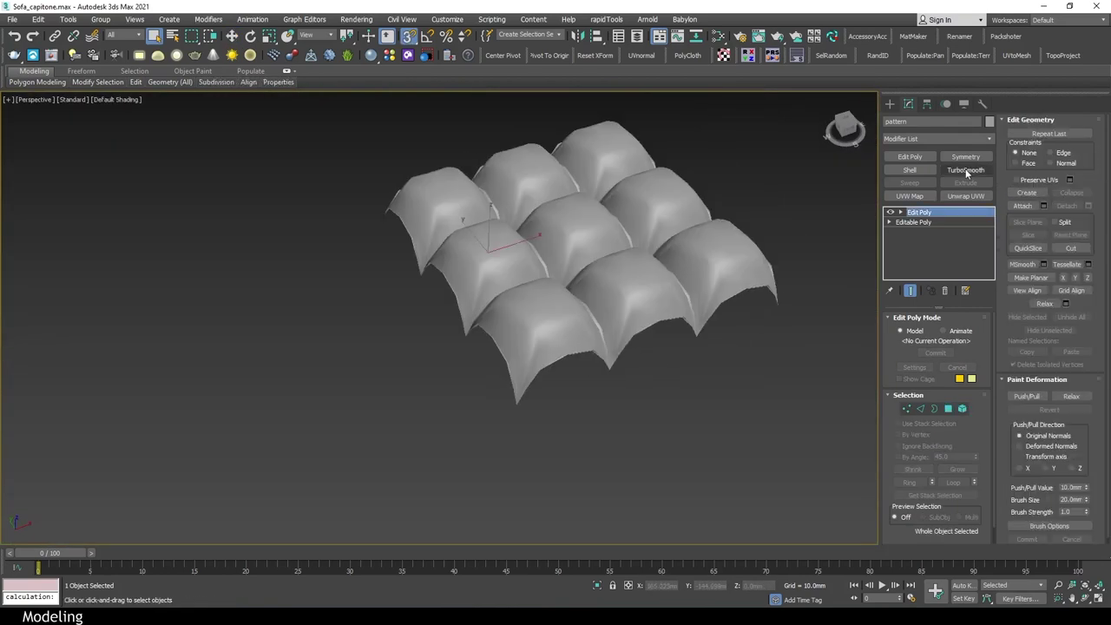
pyautogui.click(966, 170)
pyautogui.keyDown('alt'); pyautogui.moveTo(712, 359); pyautogui.dragTo(764, 402, button='middle'); pyautogui.keyUp('alt')
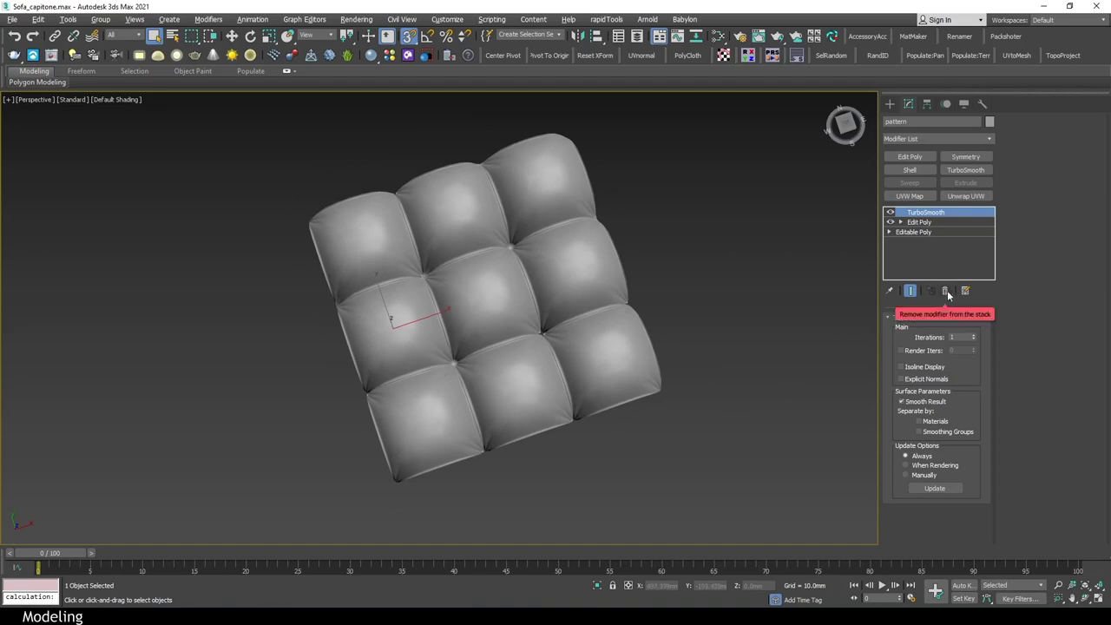
# Add Unwrap UVW, unwrap the pattern mesh in RizomUV, and bring it back.
pyautogui.click(927, 104)
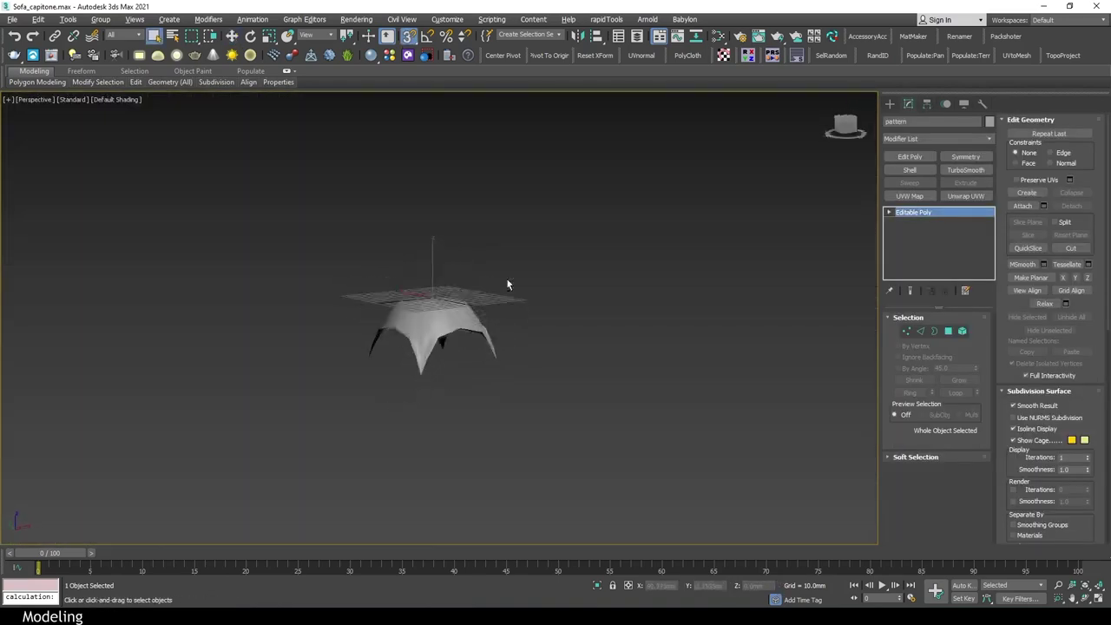
pyautogui.keyDown('alt'); pyautogui.moveTo(506, 278); pyautogui.dragTo(556, 296, button='middle'); pyautogui.keyUp('alt')
pyautogui.click(965, 195)
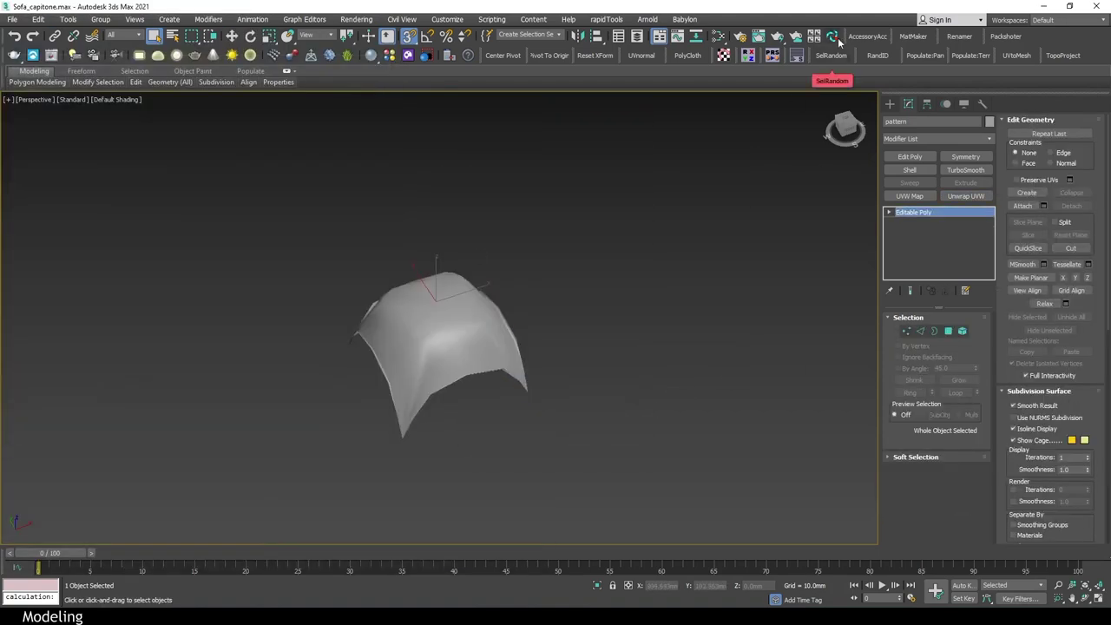
pyautogui.click(838, 41)
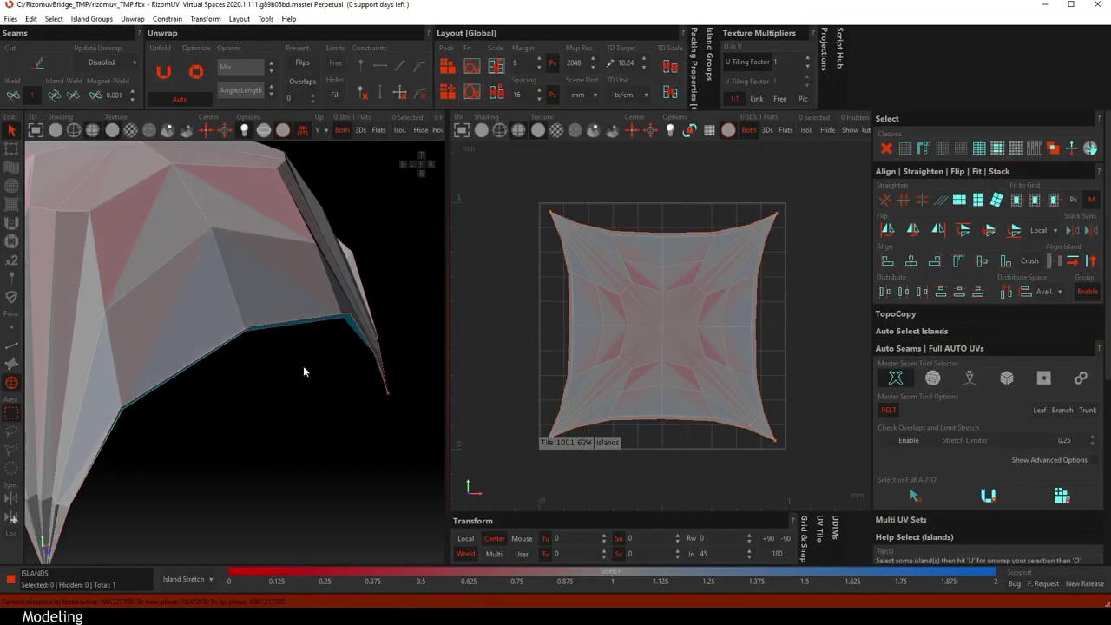
pyautogui.click(11, 18)
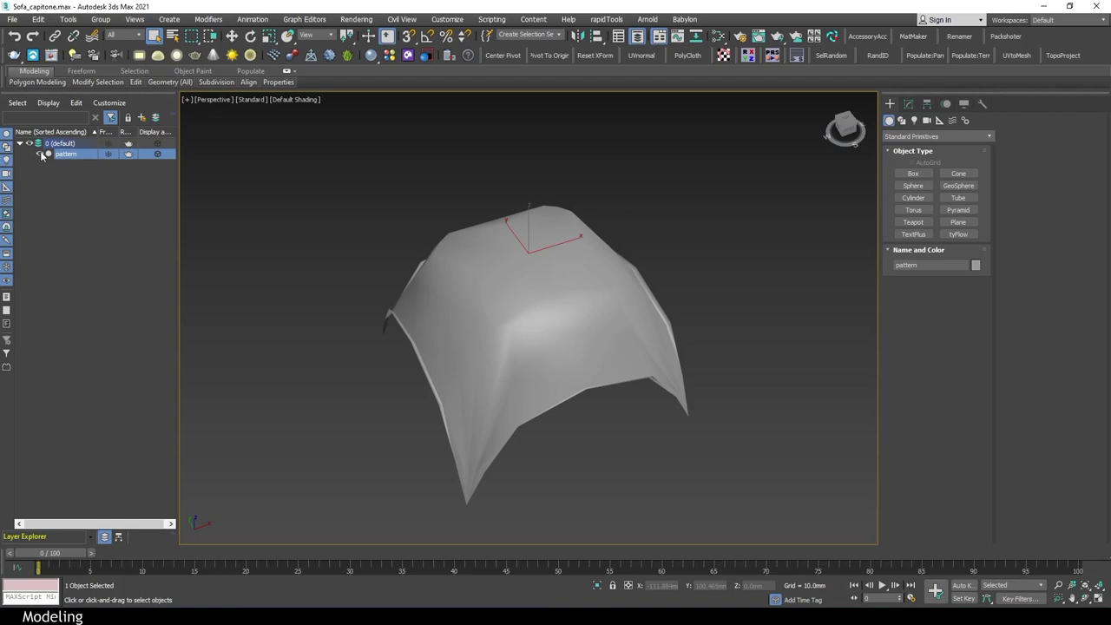
# Hide the pattern mesh and draw a 2000 × 800 mm rectangle in the Top view.
pyautogui.click(40, 155)
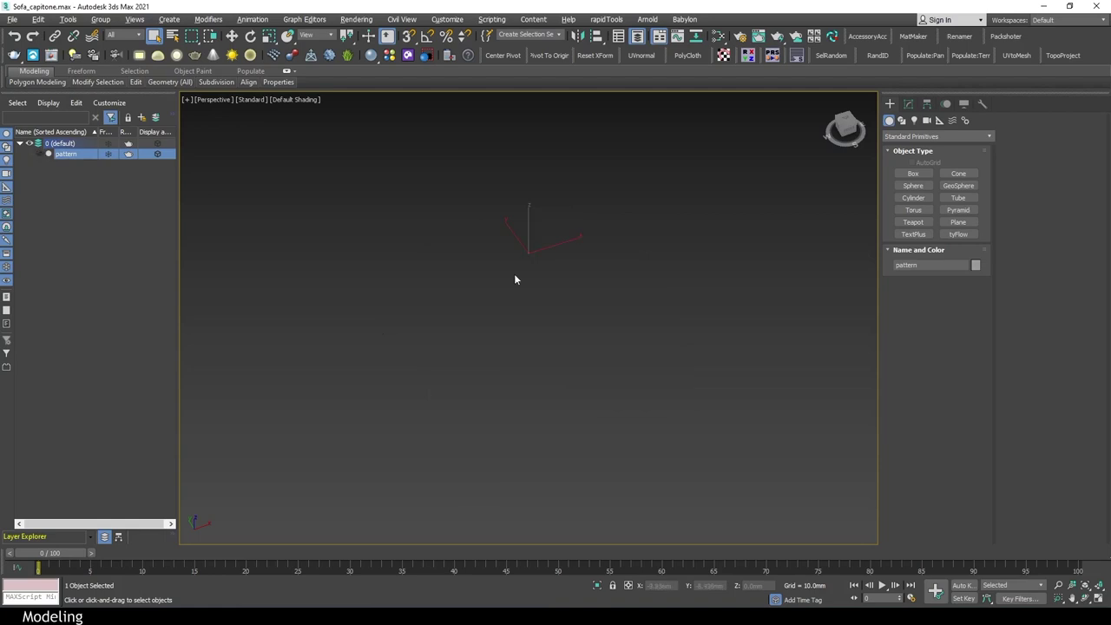
pyautogui.hotkey('alt', 'w')
pyautogui.click(432, 244)
pyautogui.click(695, 208)
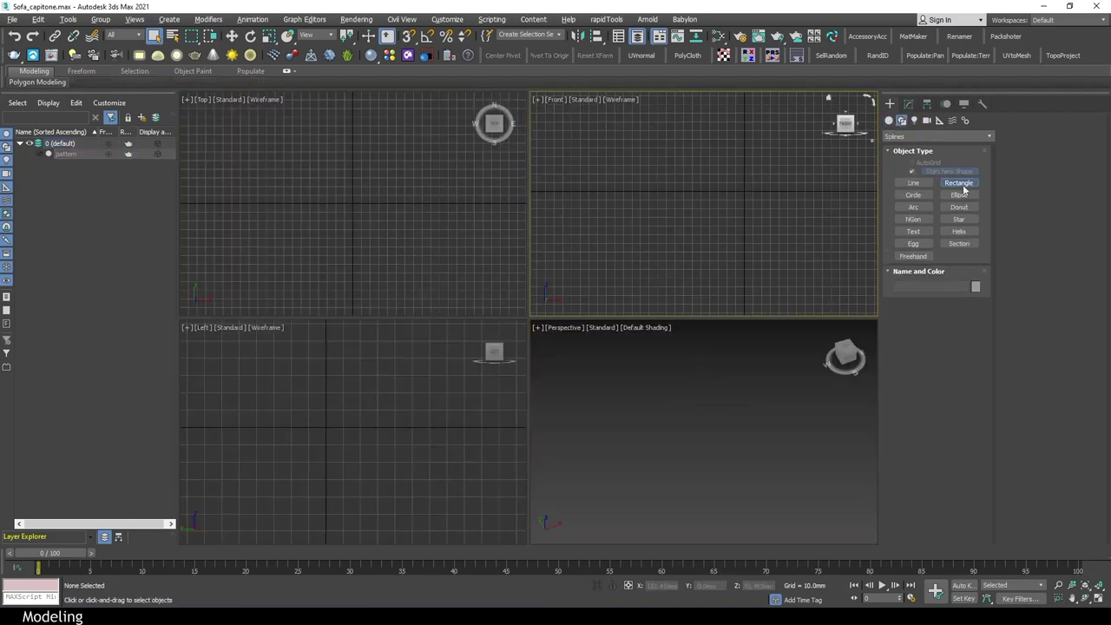
pyautogui.click(960, 182)
pyautogui.moveTo(247, 169); pyautogui.dragTo(454, 258)
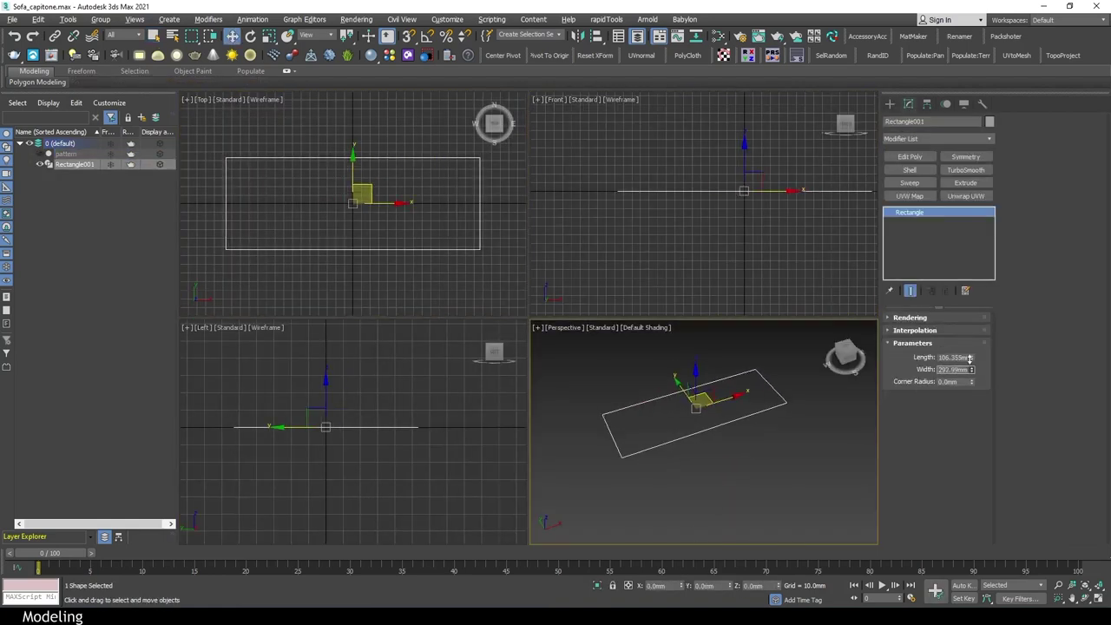
pyautogui.scroll(-5, 394, 282)
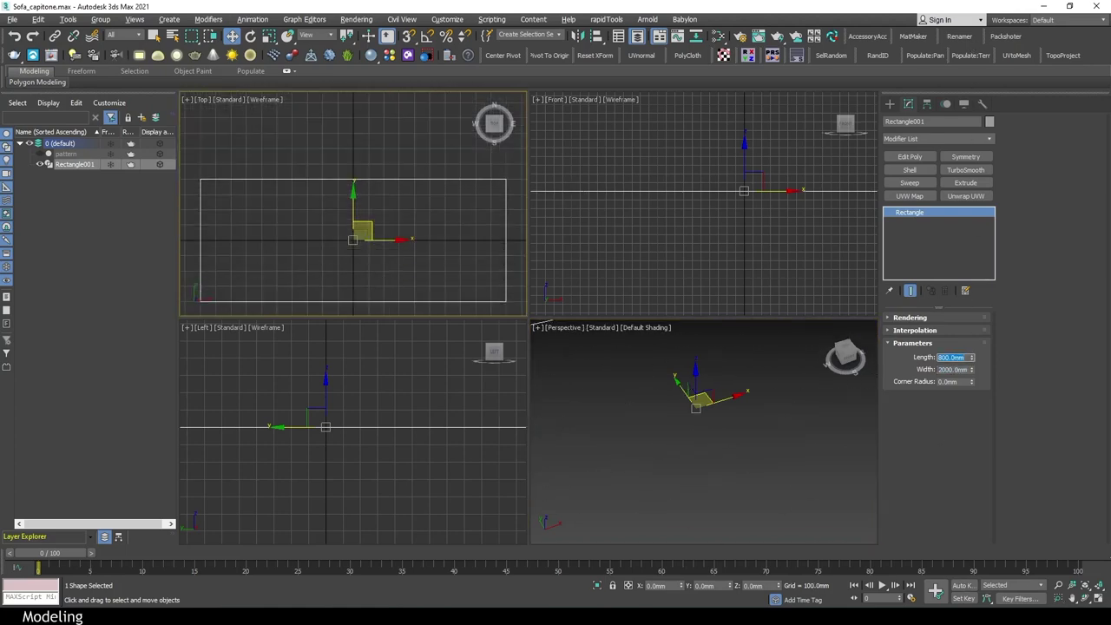
pyautogui.scroll(-2, 423, 206)
pyautogui.scroll(-3, 722, 303)
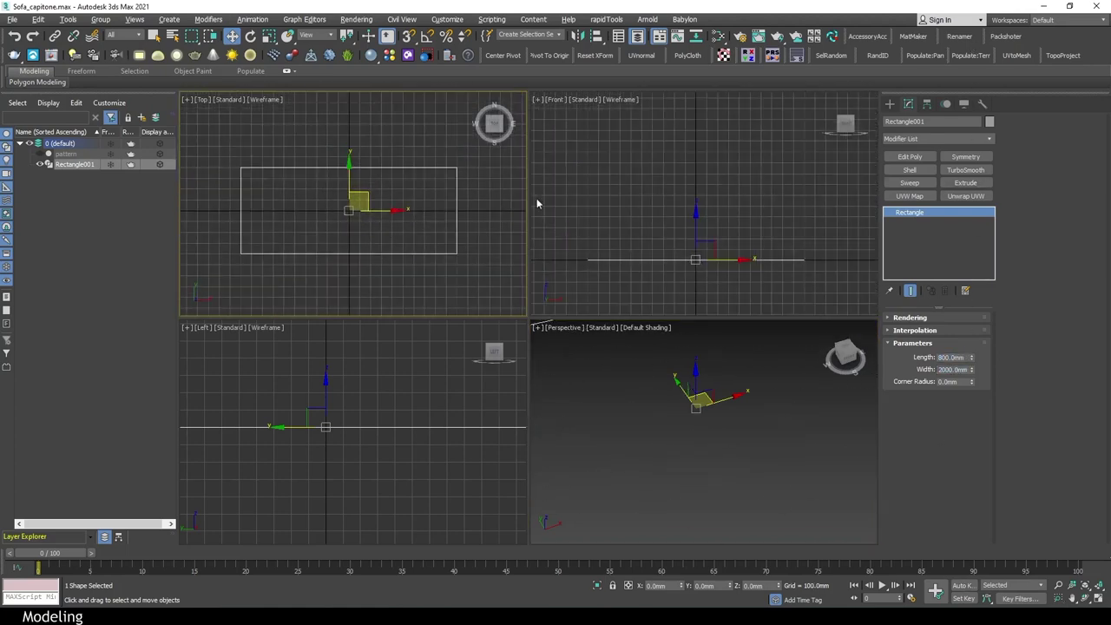
pyautogui.rightClick(476, 230)
# Convert the rectangle to an editable spline with Corner vertices and fewer interpolation steps.
pyautogui.click(608, 339)
pyautogui.press('1')
pyautogui.hotkey('ctrl', 'a')
pyautogui.rightClick(489, 261)
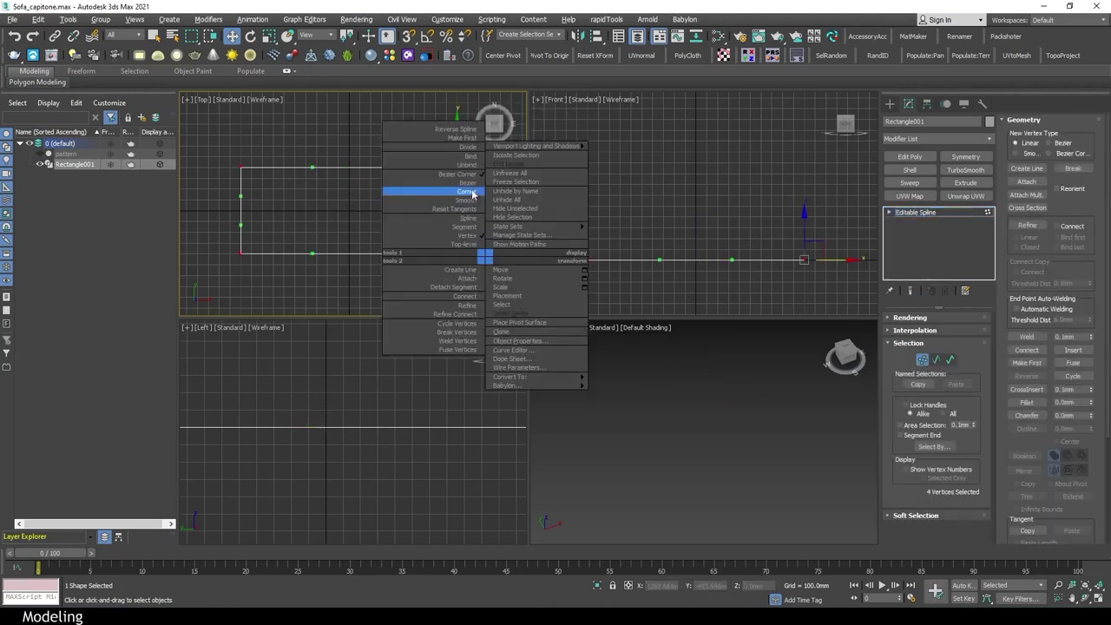
pyautogui.click(469, 191)
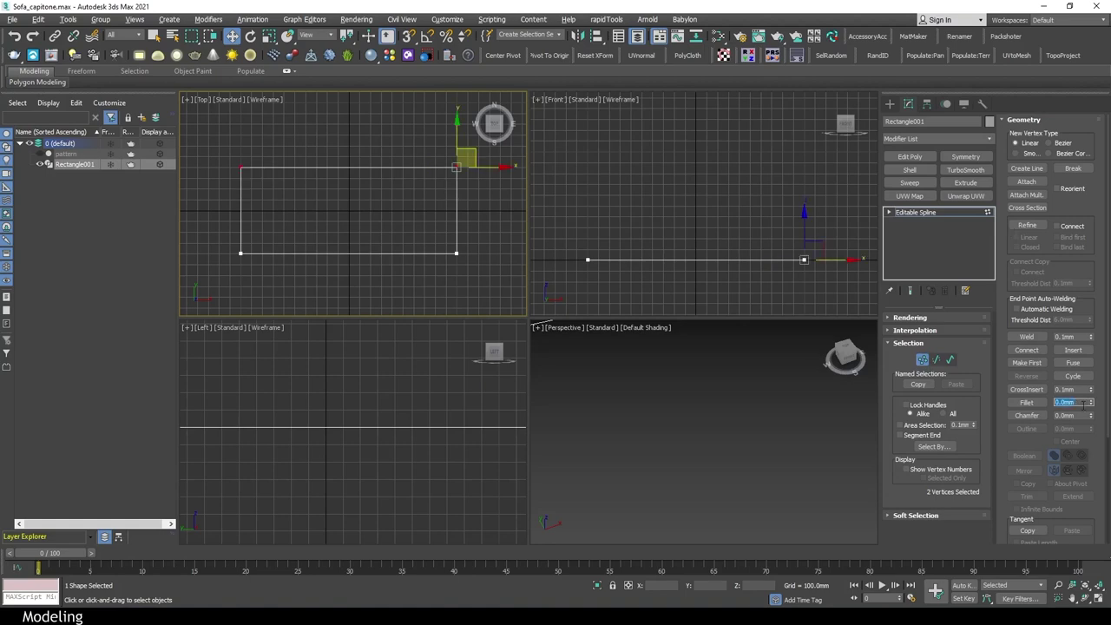
pyautogui.click(915, 330)
pyautogui.press('z')
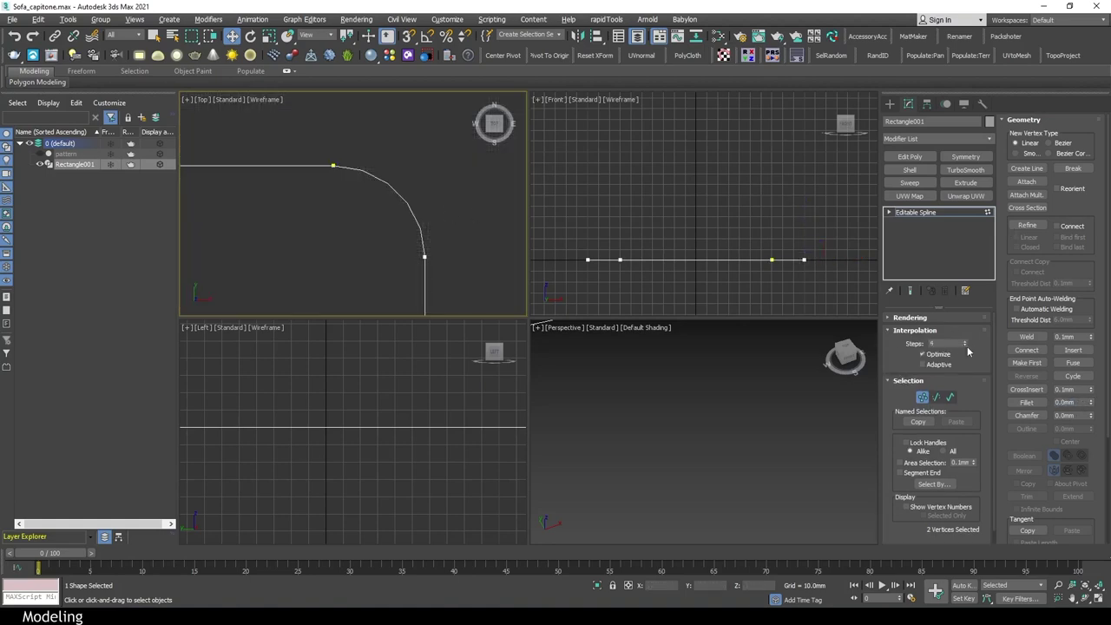
# Delete the rectangle's bottom segment to leave an open U-shaped outline.
pyautogui.press('2')
pyautogui.click(439, 272)
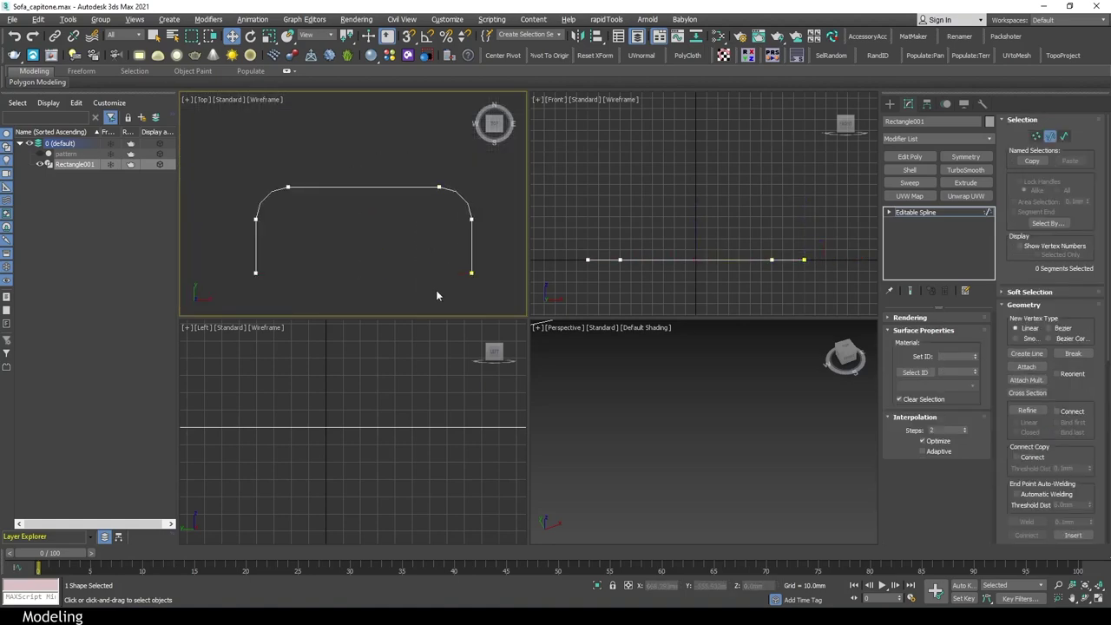
pyautogui.press('2')
pyautogui.hotkey('alt', 'w')
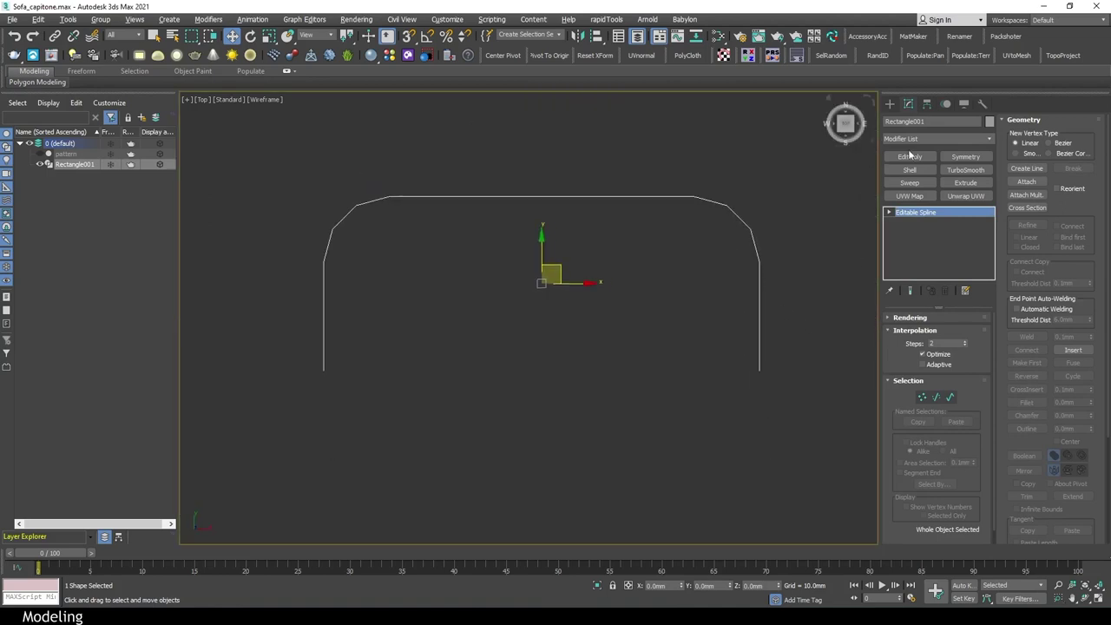
# Add a Normalize Spline modifier with knots shown and 200 mm segment length.
pyautogui.click(915, 139)
pyautogui.write('norm')
pyautogui.click(918, 149)
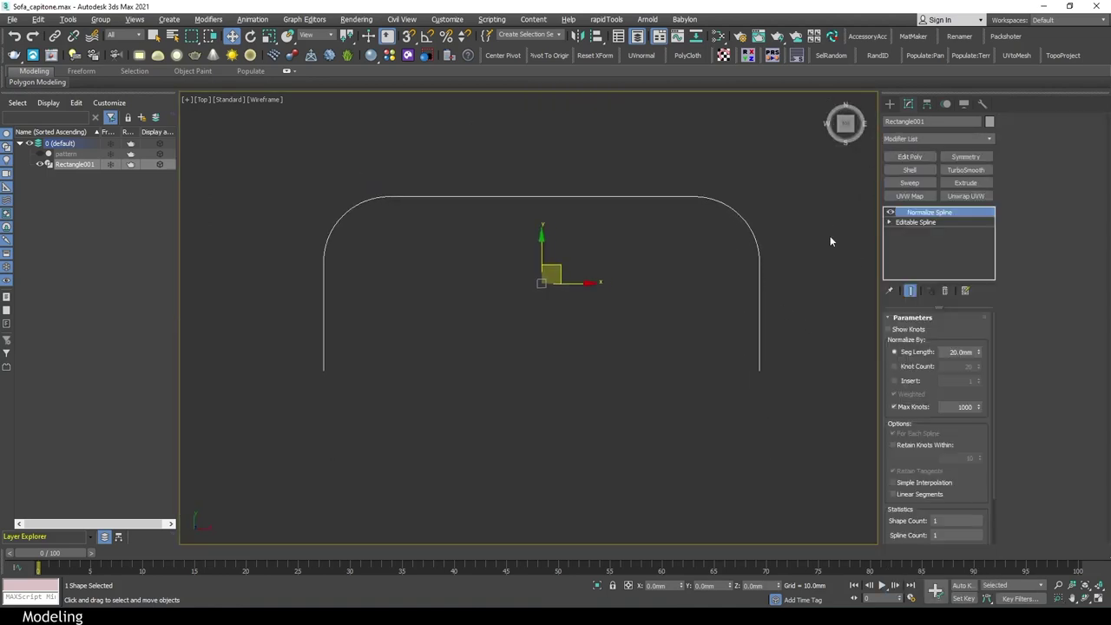
pyautogui.click(899, 329)
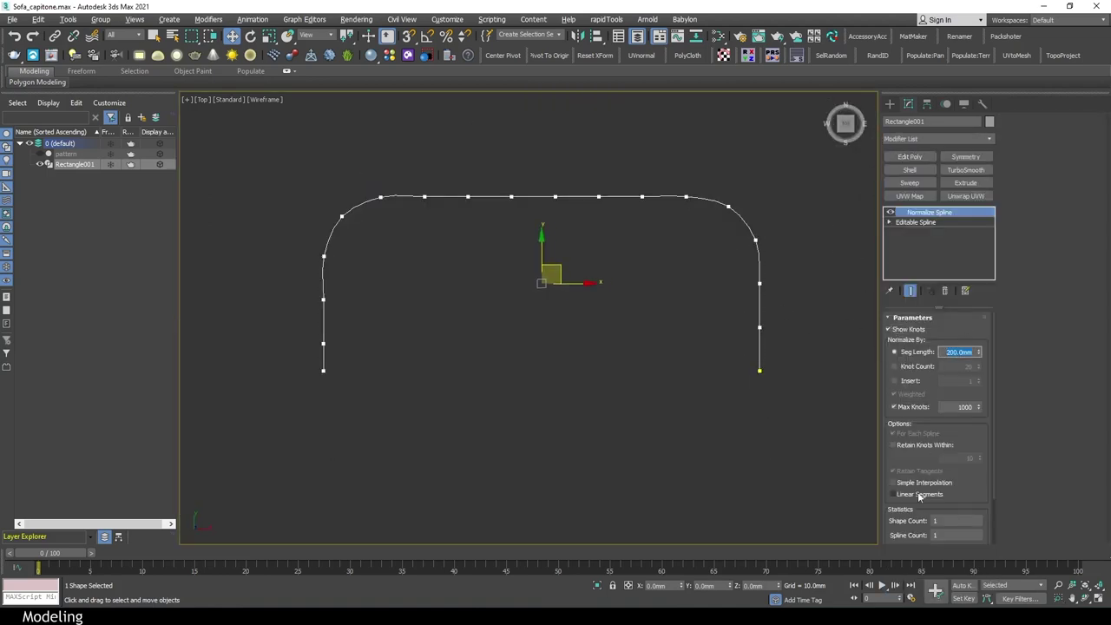
pyautogui.moveTo(951, 477); pyautogui.dragTo(961, 420)
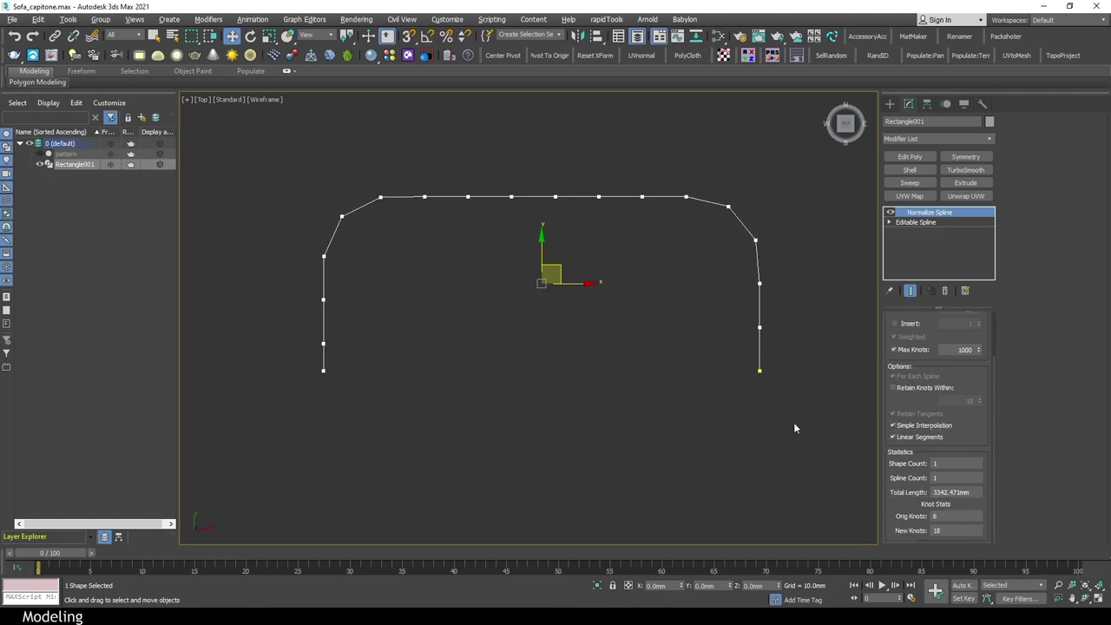
# Add an Edit Spline modifier and select the left-half segments of the spline for deletion.
pyautogui.click(920, 137)
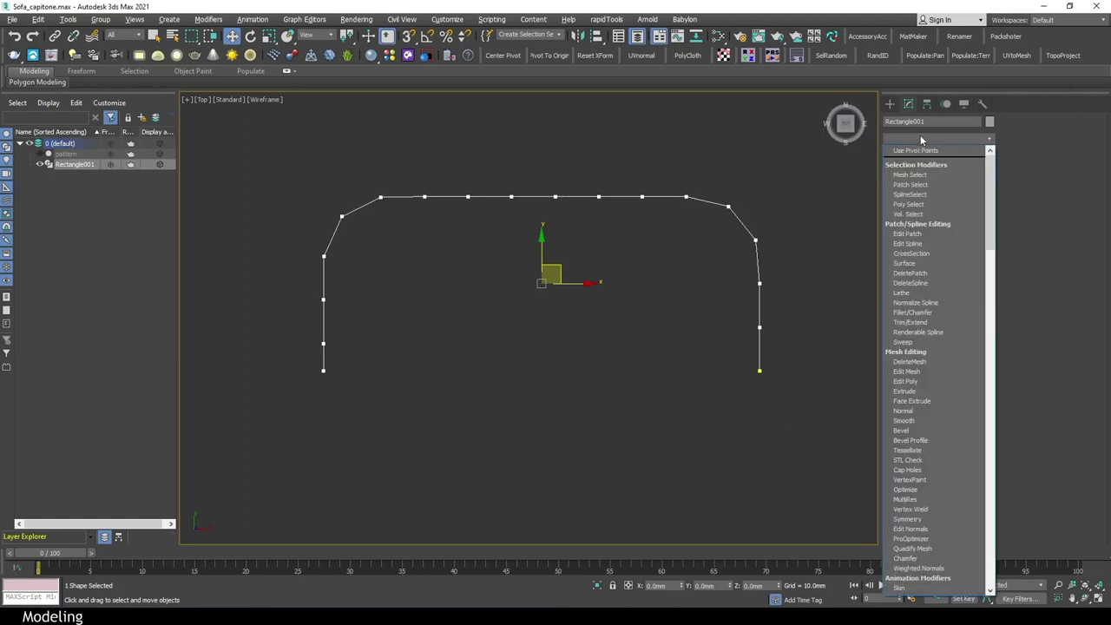
pyautogui.click(901, 163)
pyautogui.press('1')
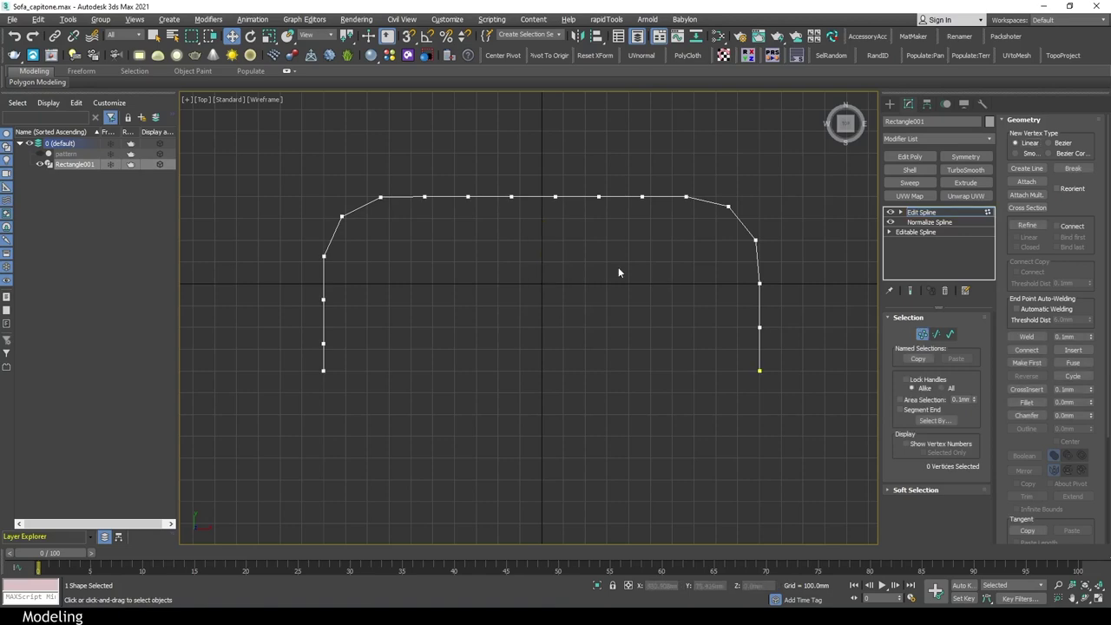
pyautogui.moveTo(517, 190); pyautogui.dragTo(532, 192, button='middle')
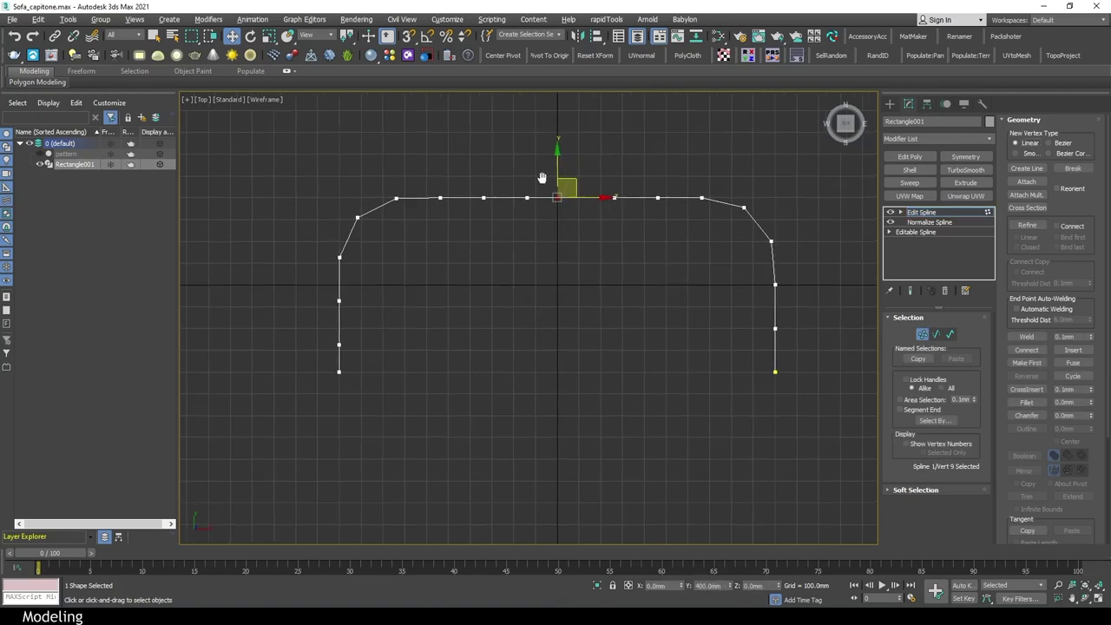
pyautogui.press('2')
pyautogui.moveTo(540, 174); pyautogui.dragTo(330, 402)
# Mirror-copy the remaining right half of the spline and weld the two halves together.
pyautogui.moveTo(643, 206); pyautogui.dragTo(595, 255, button='middle')
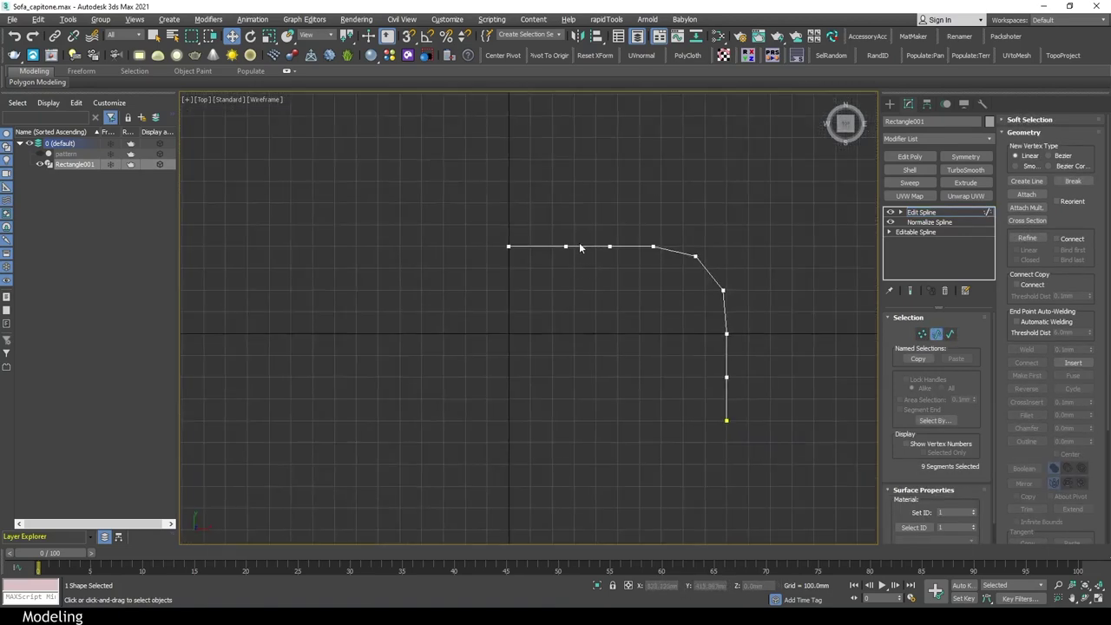
pyautogui.press('1')
pyautogui.click(565, 247)
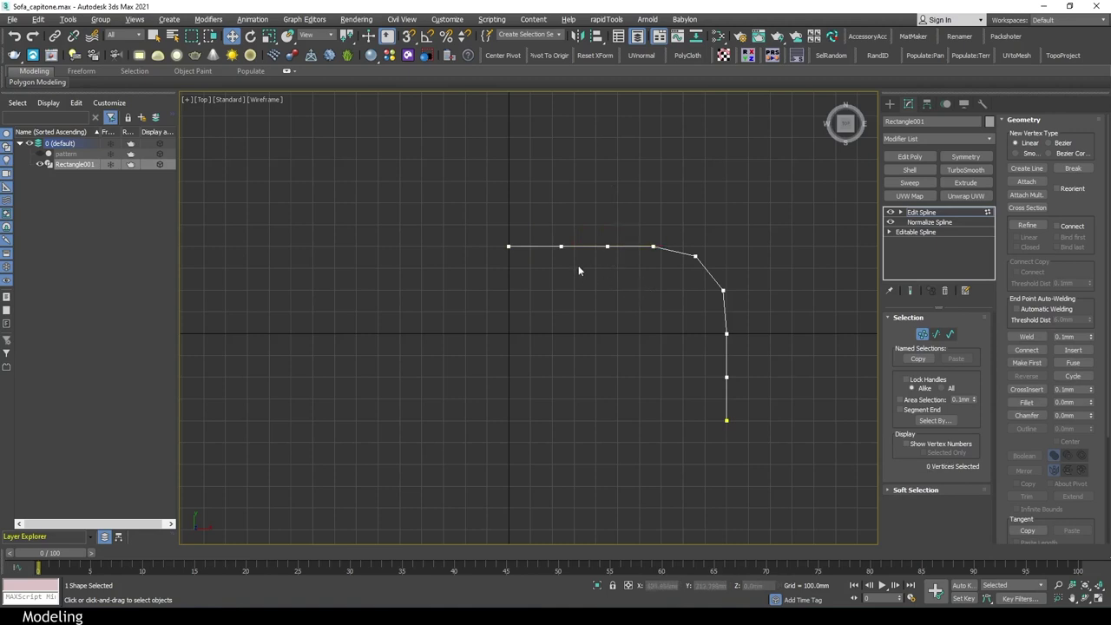
pyautogui.moveTo(623, 283); pyautogui.dragTo(606, 274, button='middle')
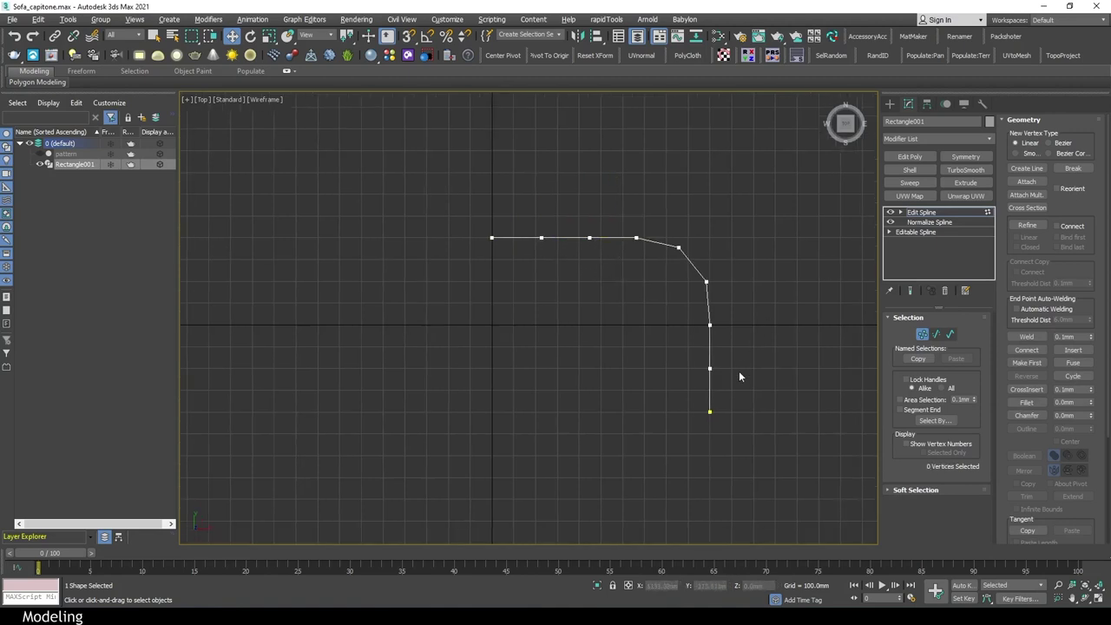
pyautogui.press('3')
pyautogui.click(710, 371)
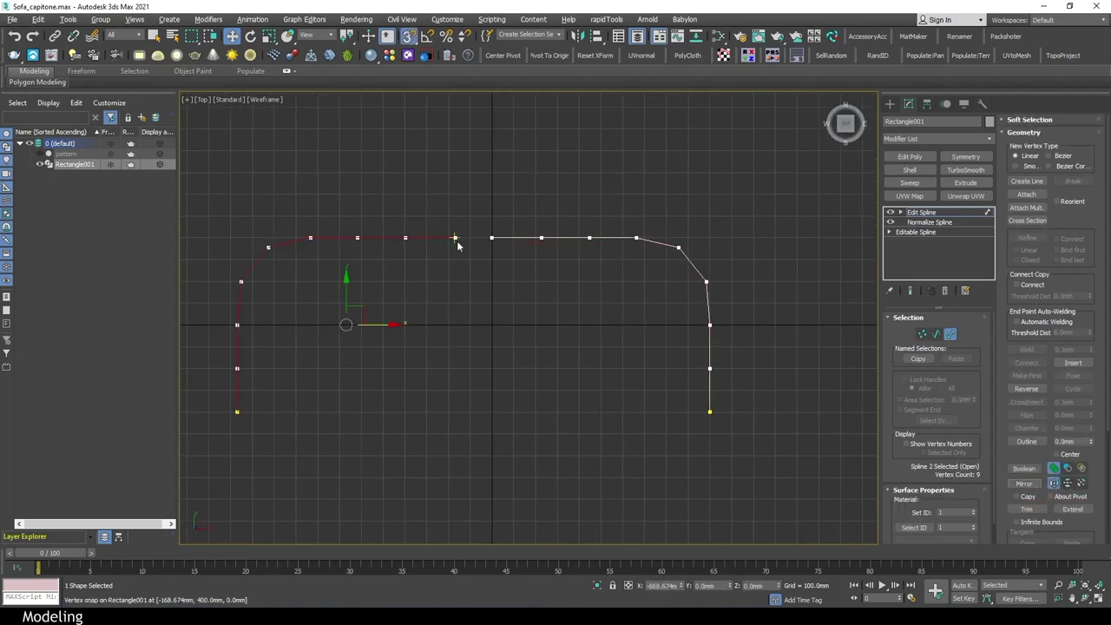
pyautogui.press('1')
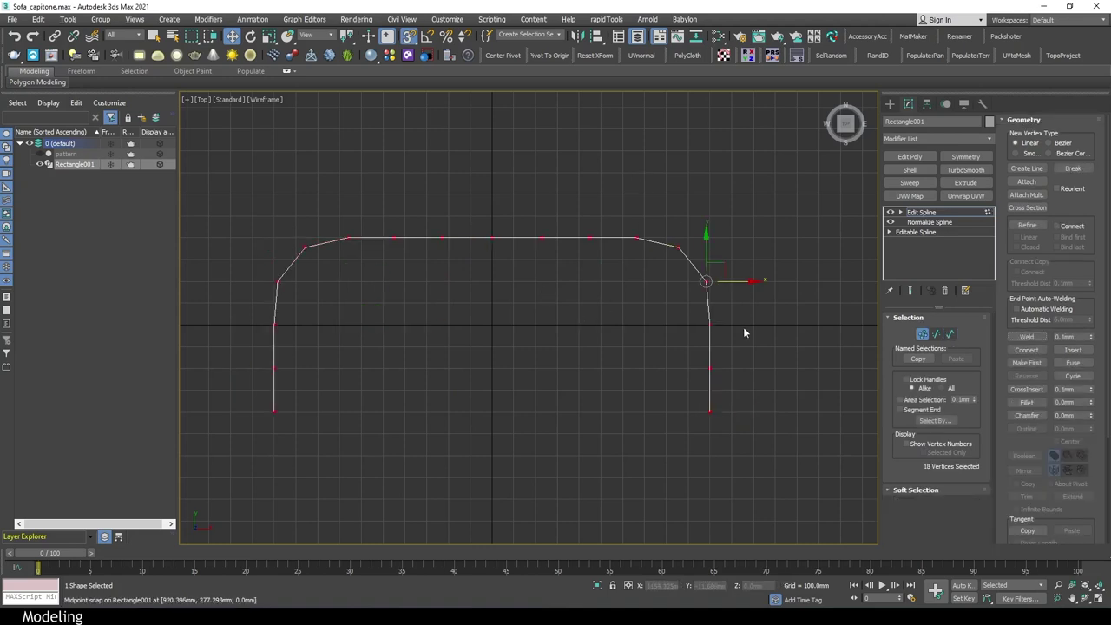
pyautogui.rightClick(650, 339)
pyautogui.click(628, 310)
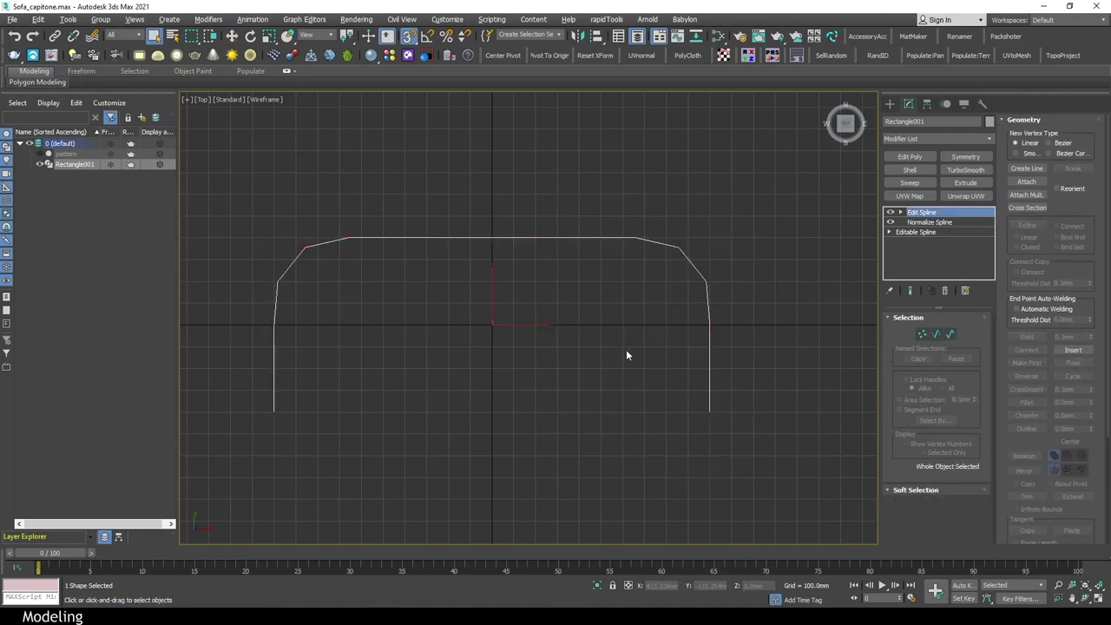
# Check the outlined closed spline in Top and Perspective views, removing a stray Edit Poly modifier.
pyautogui.press('p')
pyautogui.press('1')
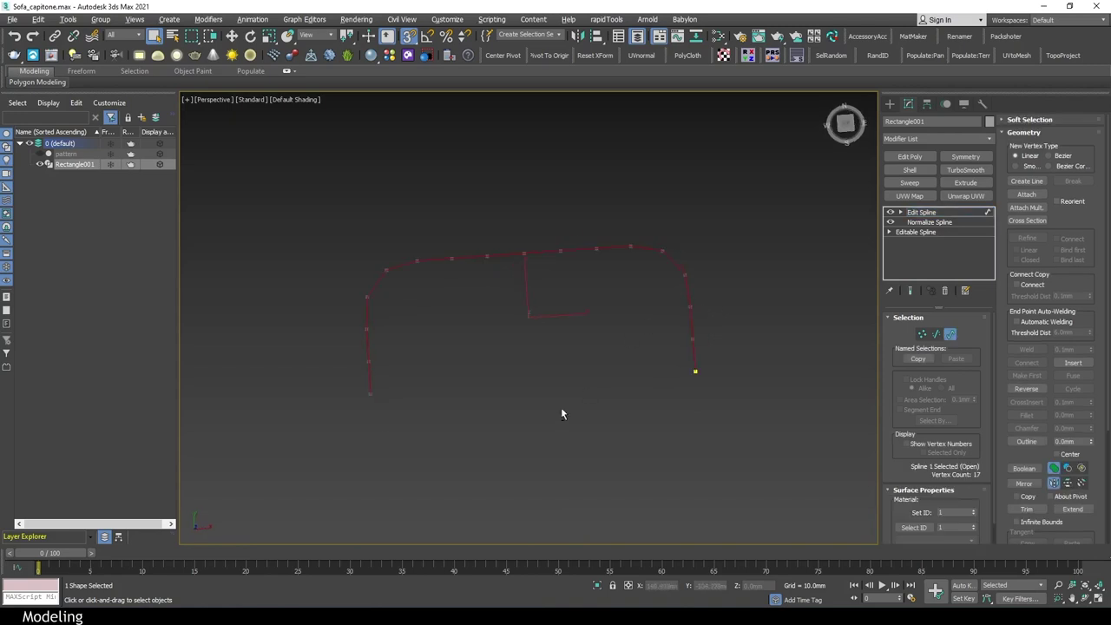
pyautogui.press('t')
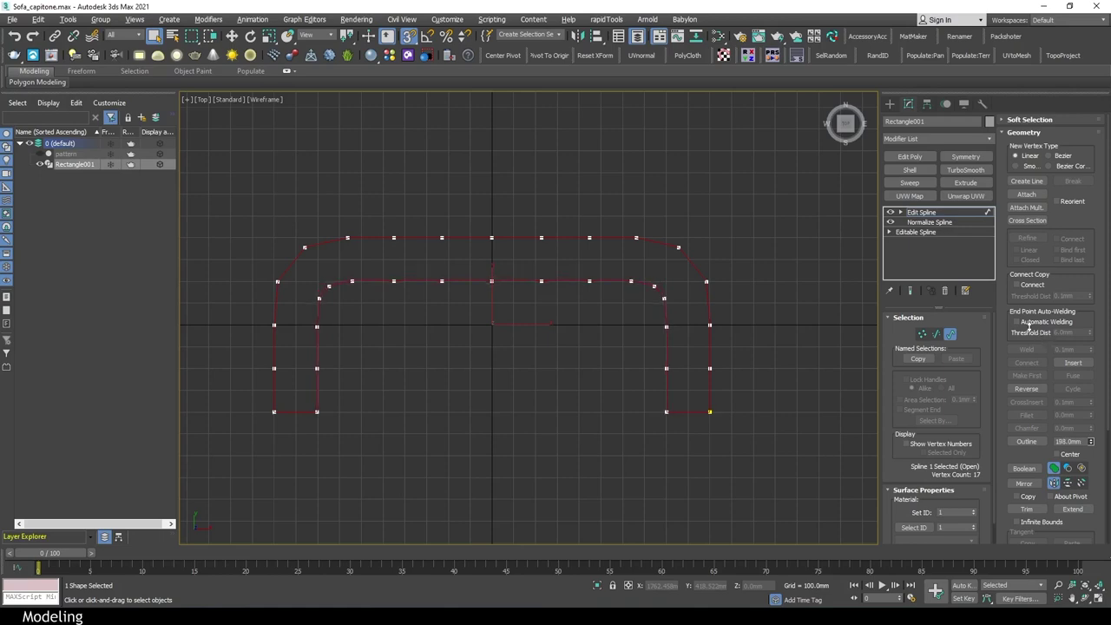
pyautogui.click(910, 156)
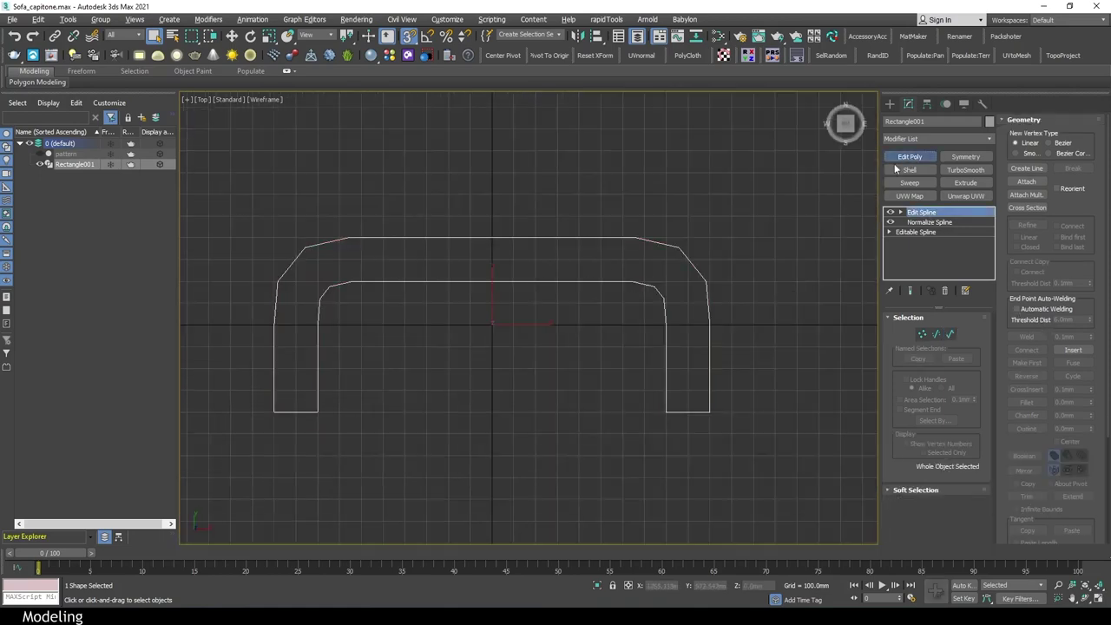
pyautogui.click(944, 290)
pyautogui.hotkey('alt', 'w')
pyautogui.click(734, 429)
pyautogui.hotkey('alt', 'w')
pyautogui.moveTo(845, 131); pyautogui.dragTo(844, 246)
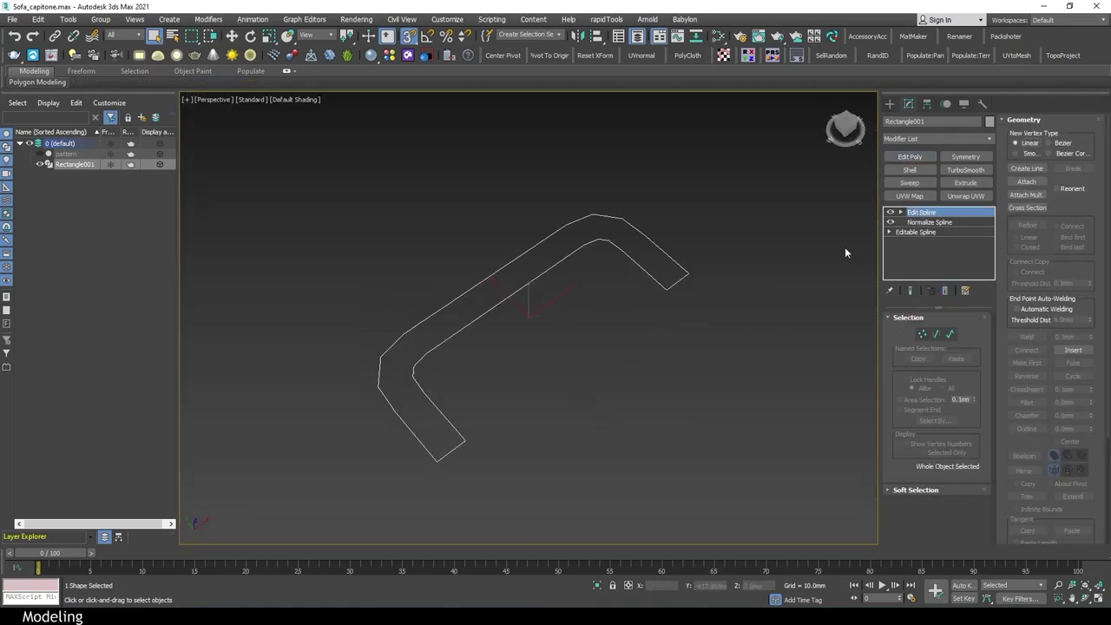
# Extrude the outlined U band 600 mm into the sofa body.
pyautogui.click(966, 183)
pyautogui.write('600')
pyautogui.press('Return')
pyautogui.moveTo(611, 341)
pyautogui.keyDown('alt'); pyautogui.mouseDown(button='middle')
pyautogui.moveTo(611, 365)
pyautogui.moveTo(666, 451)
pyautogui.mouseUp(button='middle'); pyautogui.keyUp('alt')
# Add an Edit Poly modifier to the extruded sofa body and inspect it with edges shown.
pyautogui.press('F4')
pyautogui.click(923, 158)
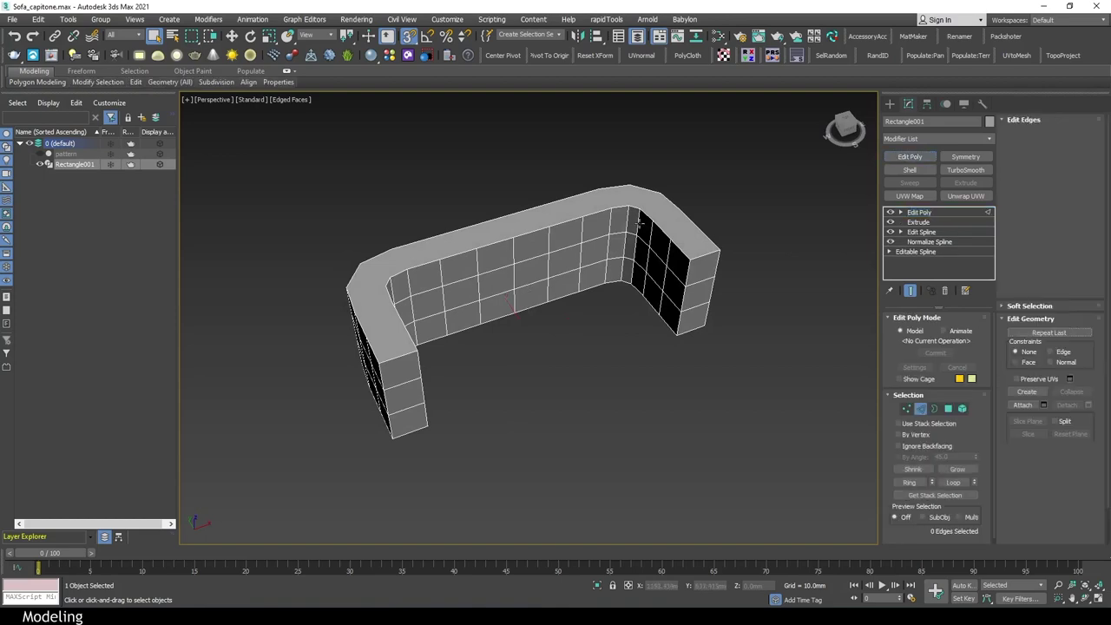
pyautogui.moveTo(643, 382)
pyautogui.keyDown('alt'); pyautogui.mouseDown(button='middle')
pyautogui.moveTo(659, 397)
pyautogui.moveTo(605, 368)
pyautogui.moveTo(578, 449)
pyautogui.mouseUp(button='middle'); pyautogui.keyUp('alt')
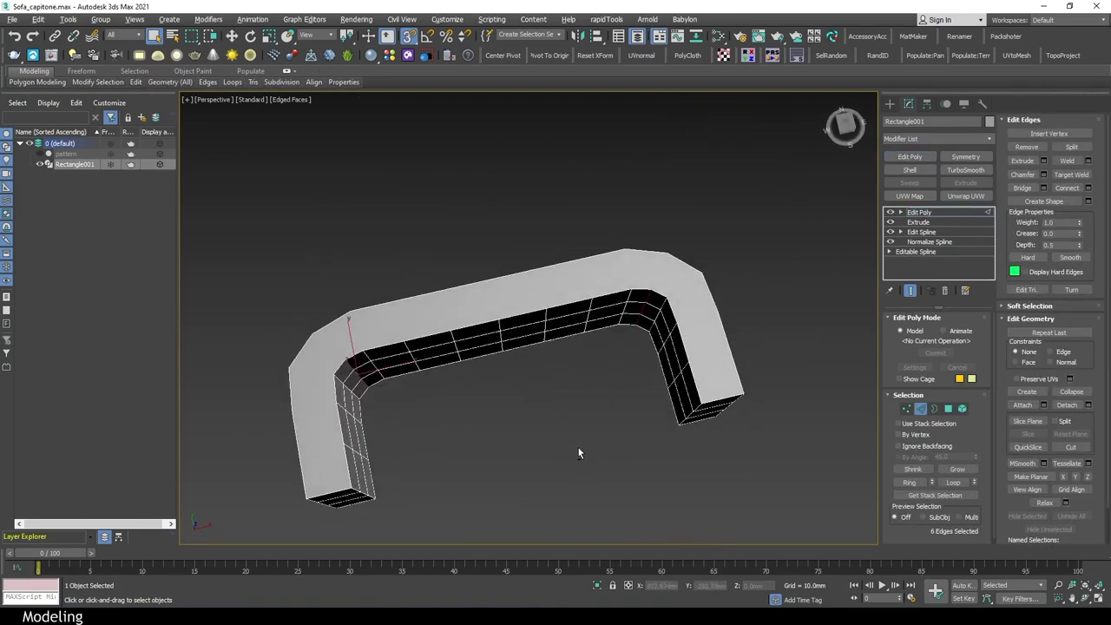
pyautogui.press('4')
pyautogui.moveTo(702, 335)
pyautogui.keyDown('alt'); pyautogui.mouseDown(button='middle')
pyautogui.moveTo(721, 307)
pyautogui.moveTo(642, 268)
pyautogui.moveTo(710, 276)
pyautogui.mouseUp(button='middle'); pyautogui.keyUp('alt')
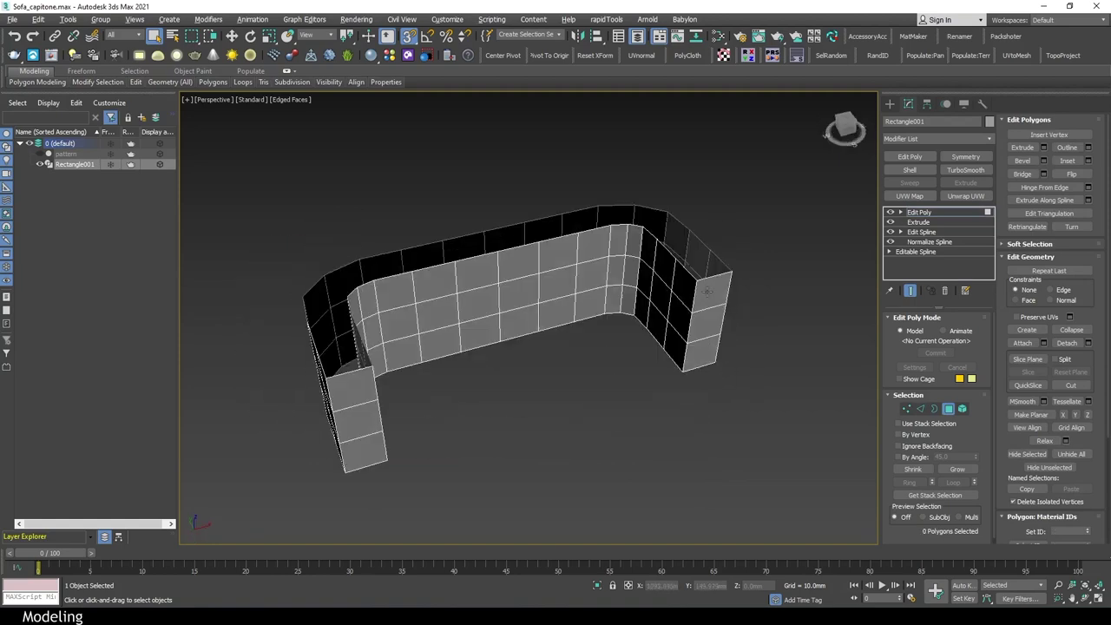
pyautogui.press('2')
pyautogui.moveTo(445, 351)
pyautogui.keyDown('alt'); pyautogui.mouseDown(button='middle')
pyautogui.moveTo(709, 395)
pyautogui.moveTo(771, 348)
pyautogui.moveTo(710, 434)
pyautogui.moveTo(697, 432)
pyautogui.moveTo(620, 261)
pyautogui.moveTo(642, 371)
pyautogui.moveTo(714, 347)
pyautogui.mouseUp(button='middle'); pyautogui.keyUp('alt')
# Bridge the two open end polygons of the U into a closed ring.
pyautogui.press('4')
pyautogui.click(372, 285)
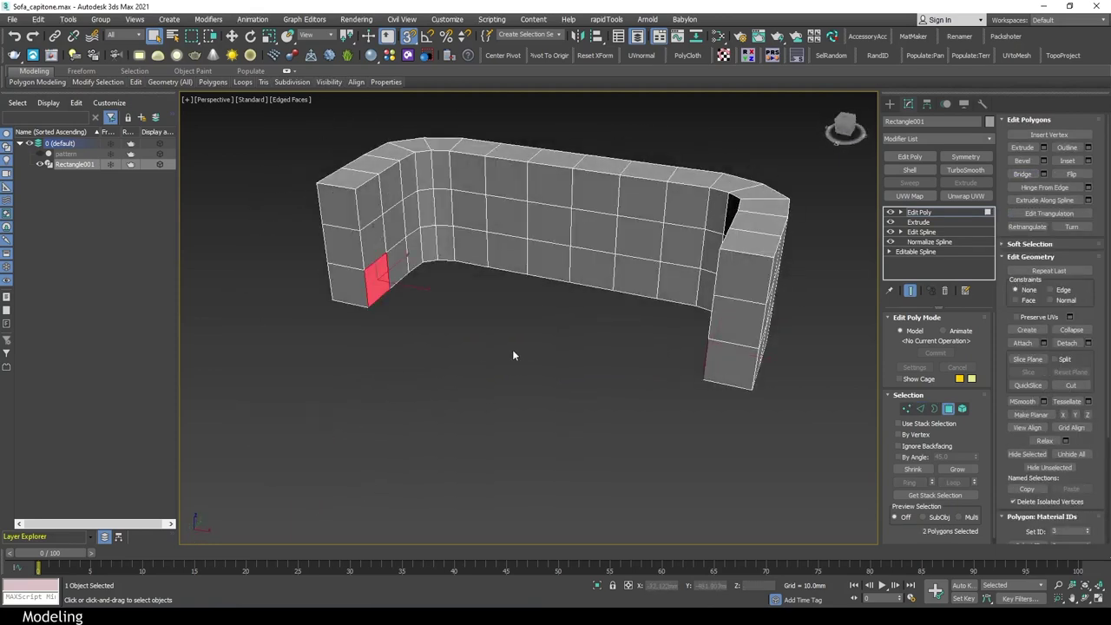
pyautogui.keyDown('ctrl'); pyautogui.click(722, 368); pyautogui.keyUp('ctrl')
pyautogui.click(1088, 174)
pyautogui.hotkey('alt', 'w')
pyautogui.hotkey('alt', 'w')
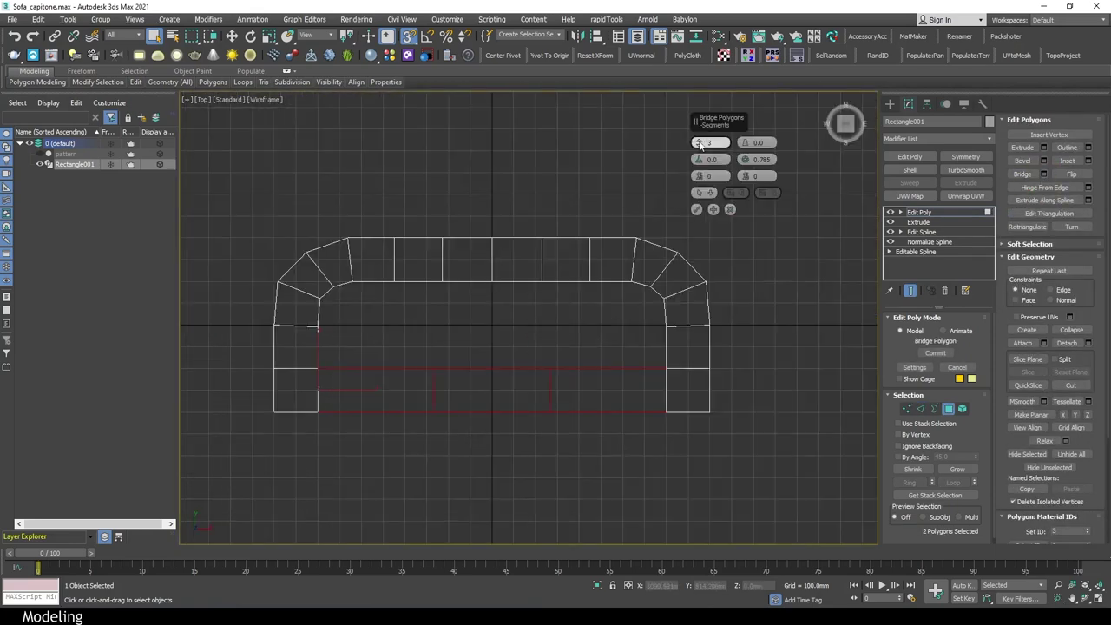
pyautogui.press('p')
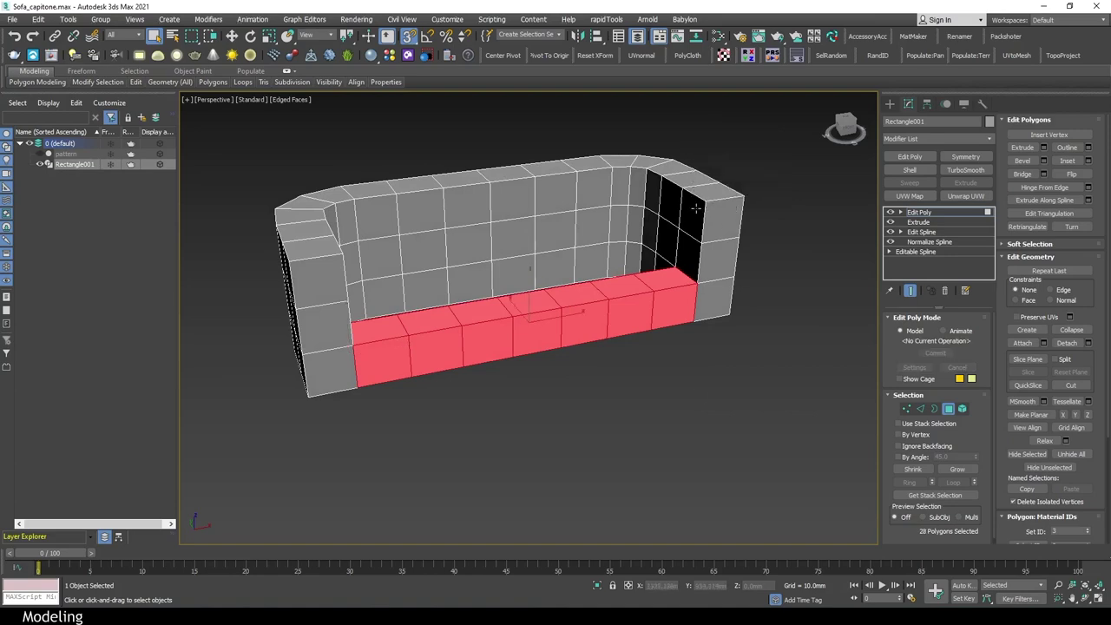
pyautogui.click(696, 210)
pyautogui.press('4')
pyautogui.keyDown('alt'); pyautogui.moveTo(699, 412); pyautogui.dragTo(895, 214, button='middle'); pyautogui.keyUp('alt')
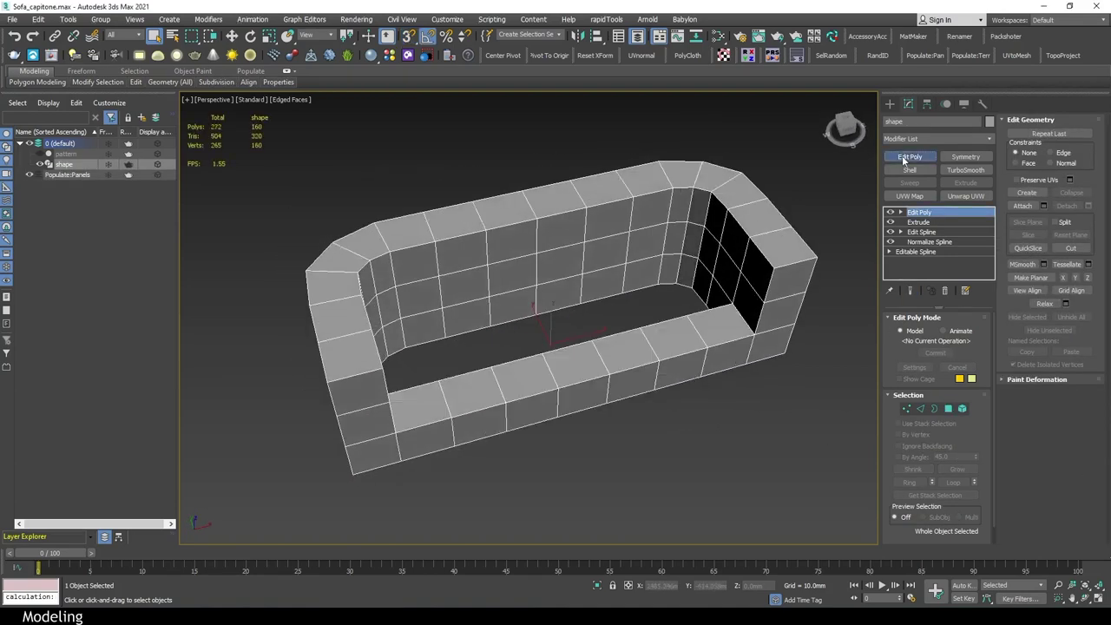
# Add another Edit Poly modifier and squeeze the inner back vertices together along X.
pyautogui.click(908, 157)
pyautogui.hotkey('alt', 'w')
pyautogui.hotkey('alt', 'w')
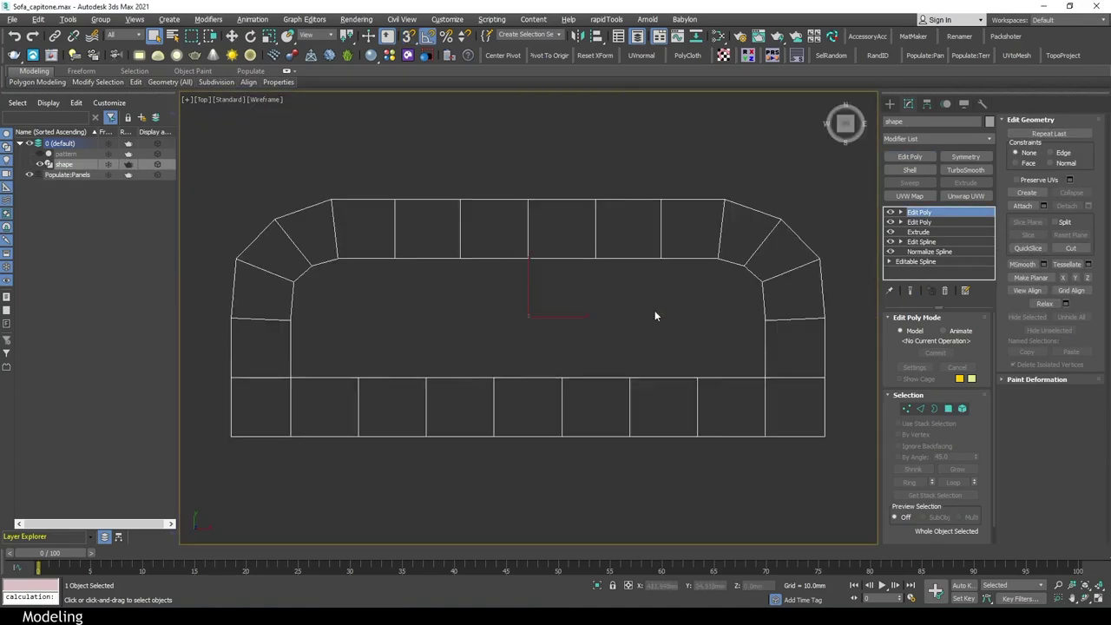
pyautogui.press('1')
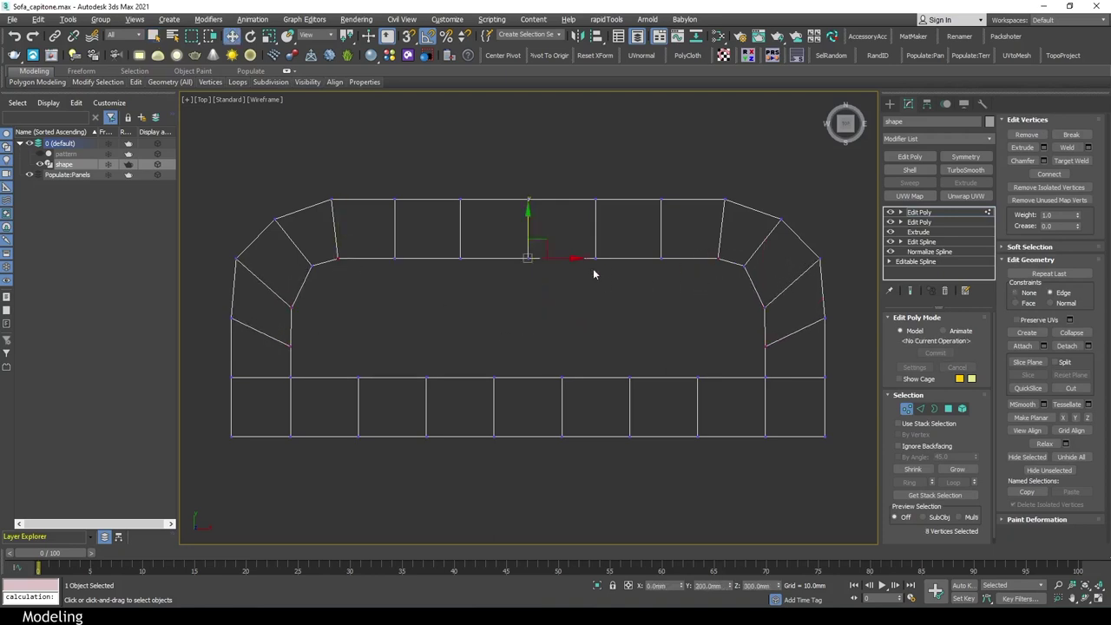
pyautogui.moveTo(581, 267); pyautogui.dragTo(574, 257)
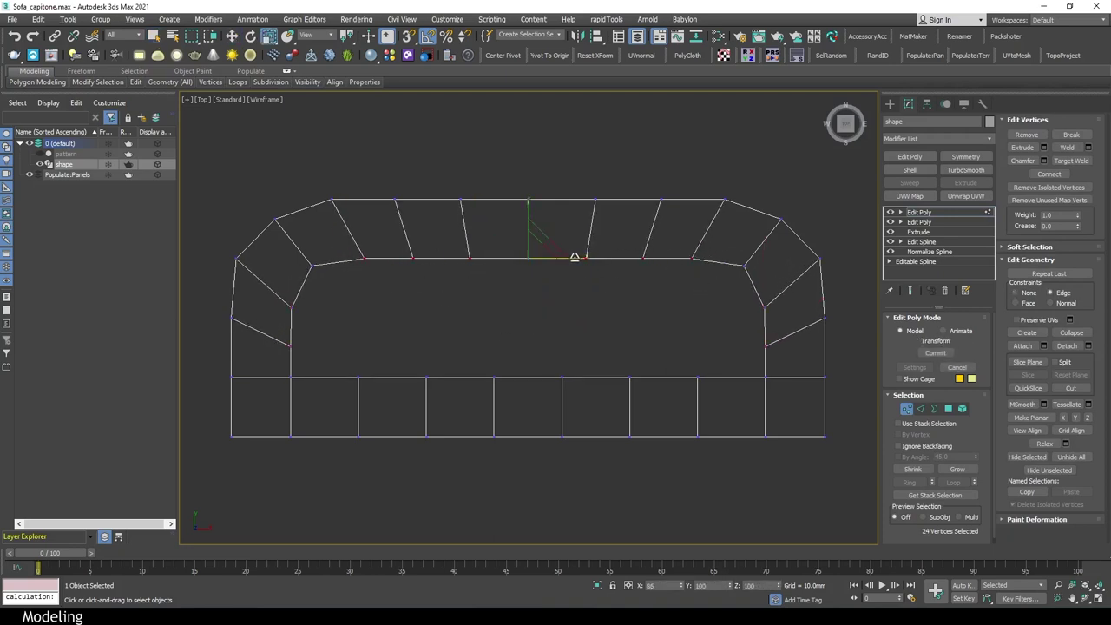
pyautogui.scroll(2, 512, 256)
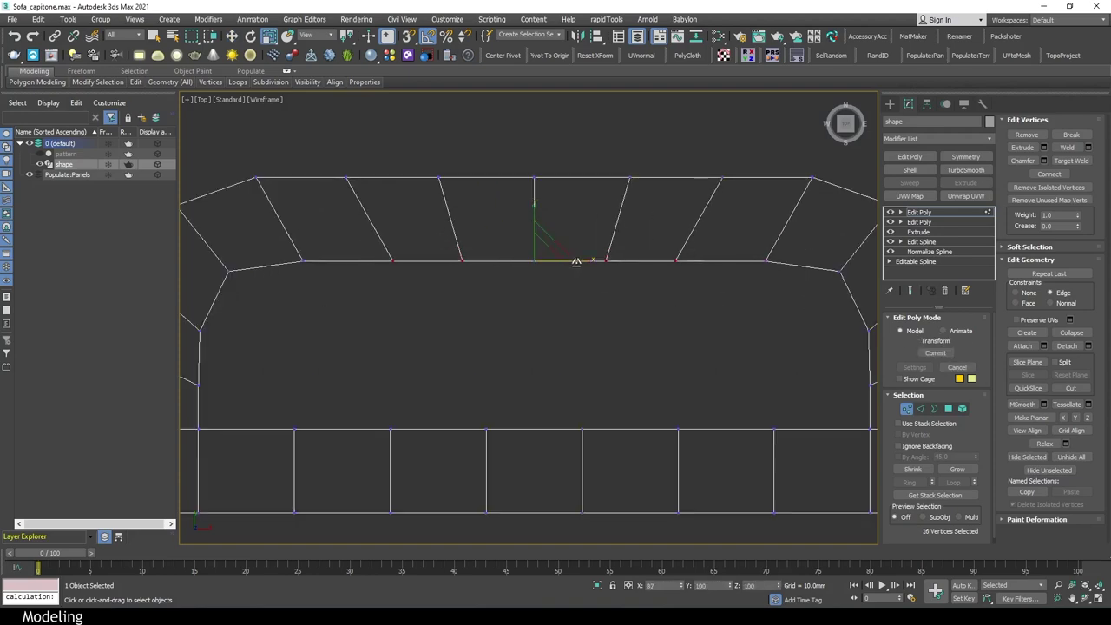
pyautogui.hotkey('alt', 'w')
pyautogui.hotkey('alt', 'w')
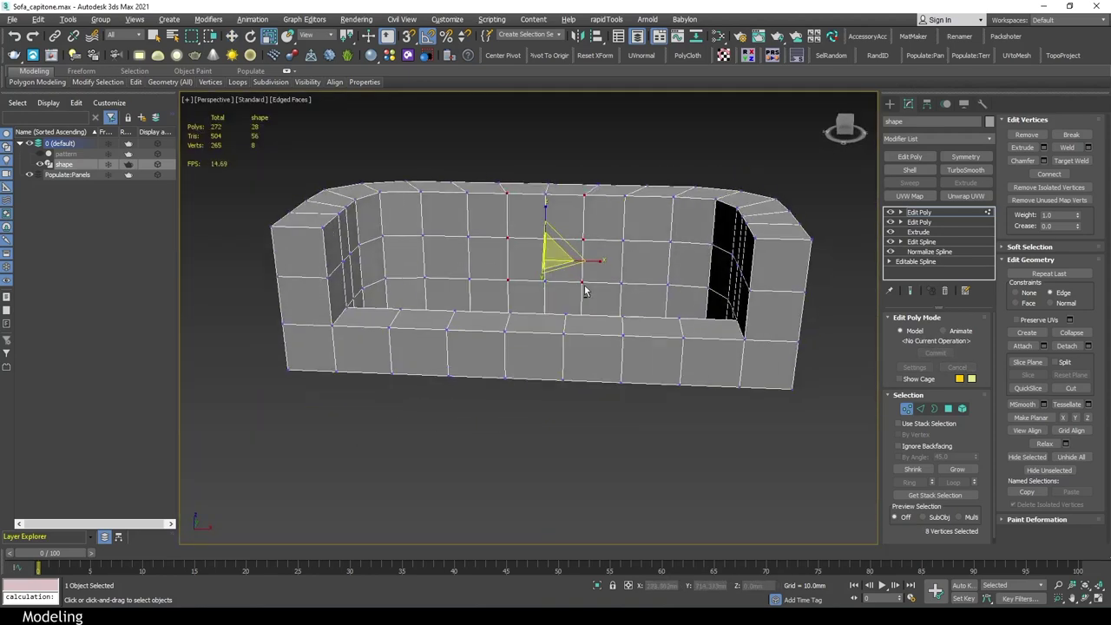
pyautogui.moveTo(594, 258)
pyautogui.keyDown('alt'); pyautogui.mouseDown(button='middle')
pyautogui.moveTo(558, 260)
pyautogui.moveTo(601, 260)
pyautogui.mouseUp(button='middle'); pyautogui.keyUp('alt')
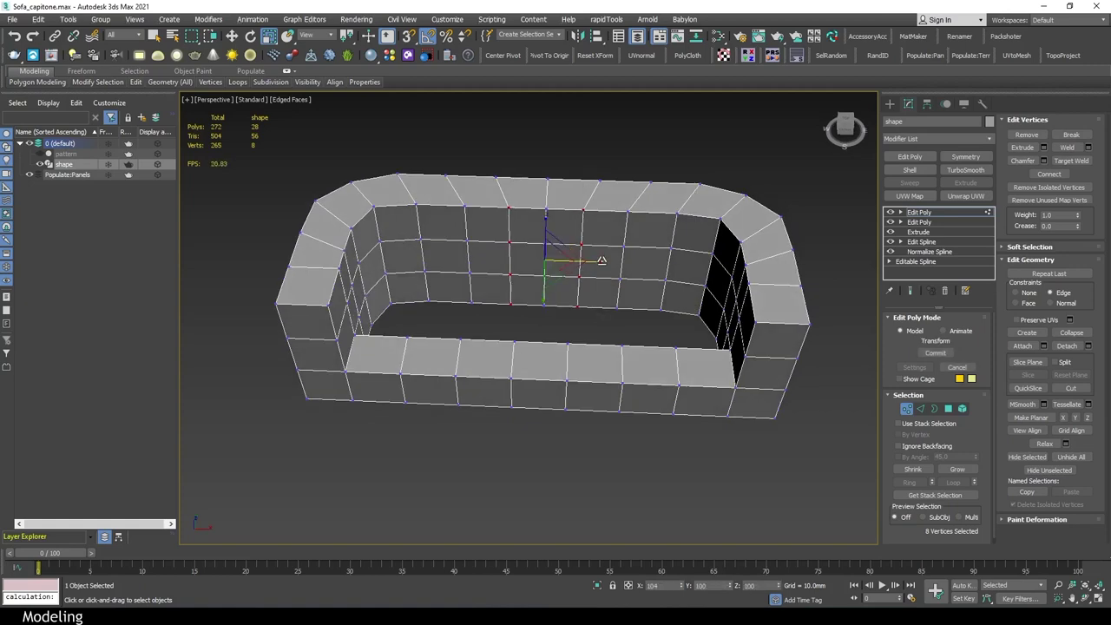
# Box-select the inner back-edge vertices in the Top view, checking the shell in perspective.
pyautogui.press('t')
pyautogui.moveTo(351, 299); pyautogui.dragTo(403, 251)
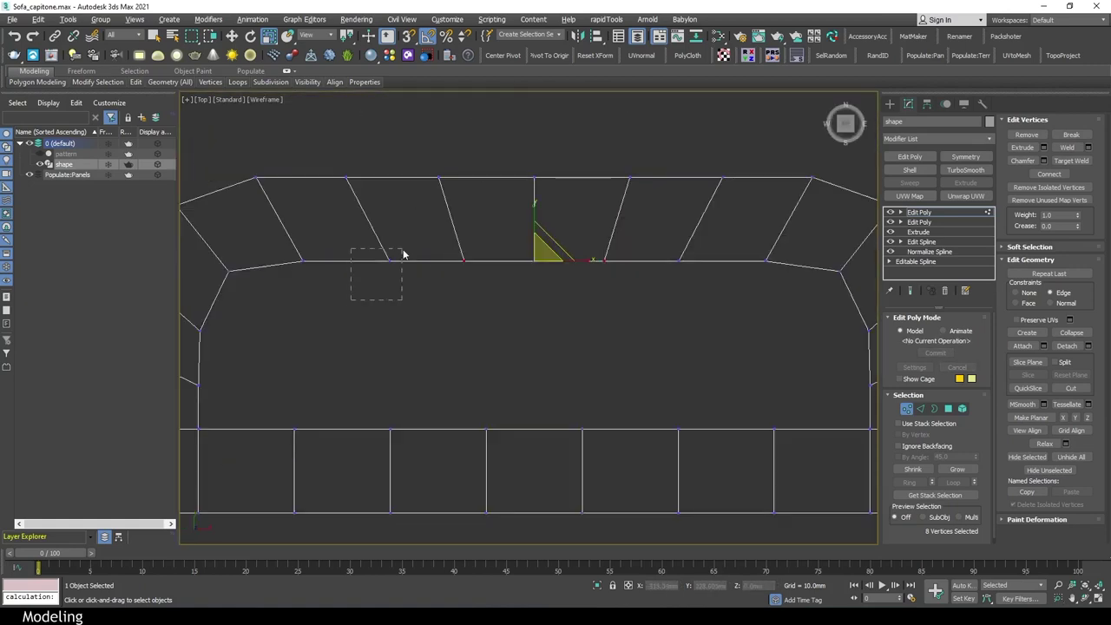
pyautogui.press('p')
pyautogui.keyDown('alt'); pyautogui.moveTo(535, 322); pyautogui.dragTo(564, 347, button='middle'); pyautogui.keyUp('alt')
pyautogui.press('t')
pyautogui.scroll(-3, 400, 252)
pyautogui.press('p')
pyautogui.moveTo(794, 347)
pyautogui.keyDown('alt'); pyautogui.mouseDown(button='middle')
pyautogui.moveTo(566, 376)
pyautogui.moveTo(478, 293)
pyautogui.mouseUp(button='middle'); pyautogui.keyUp('alt')
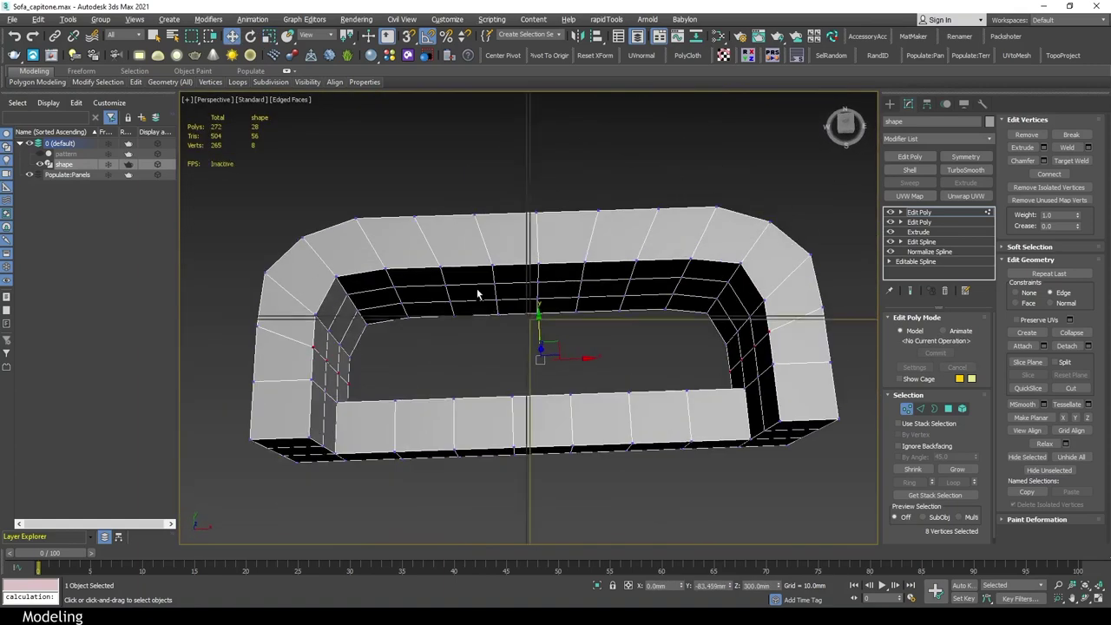
pyautogui.press('t')
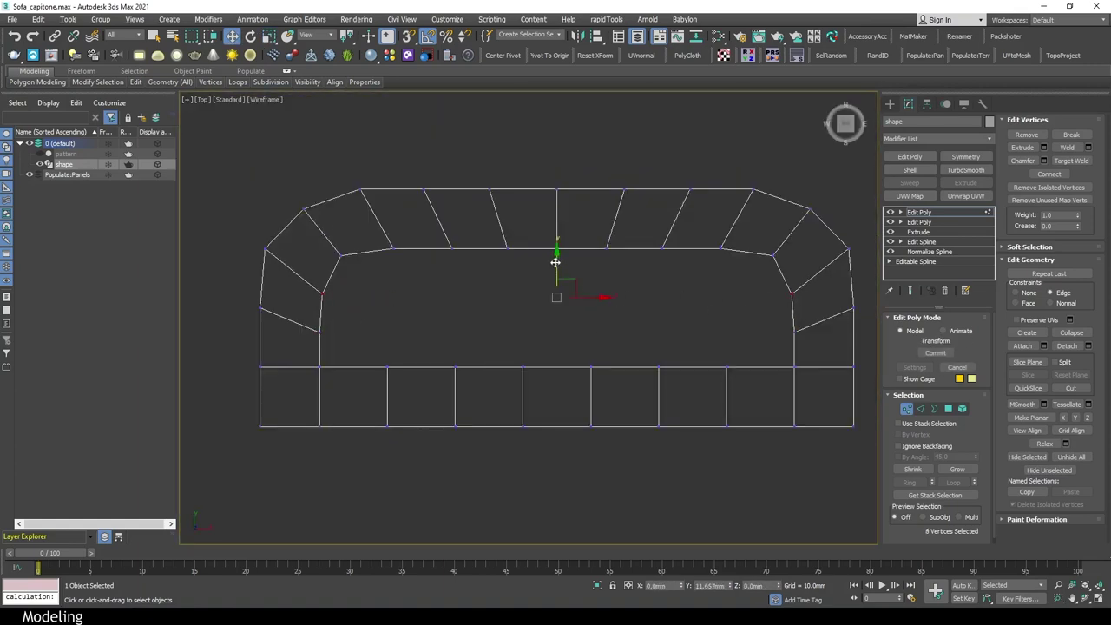
# Review the evened back panels across the views and return to the whole 'shape' object.
pyautogui.press('2')
pyautogui.press('q')
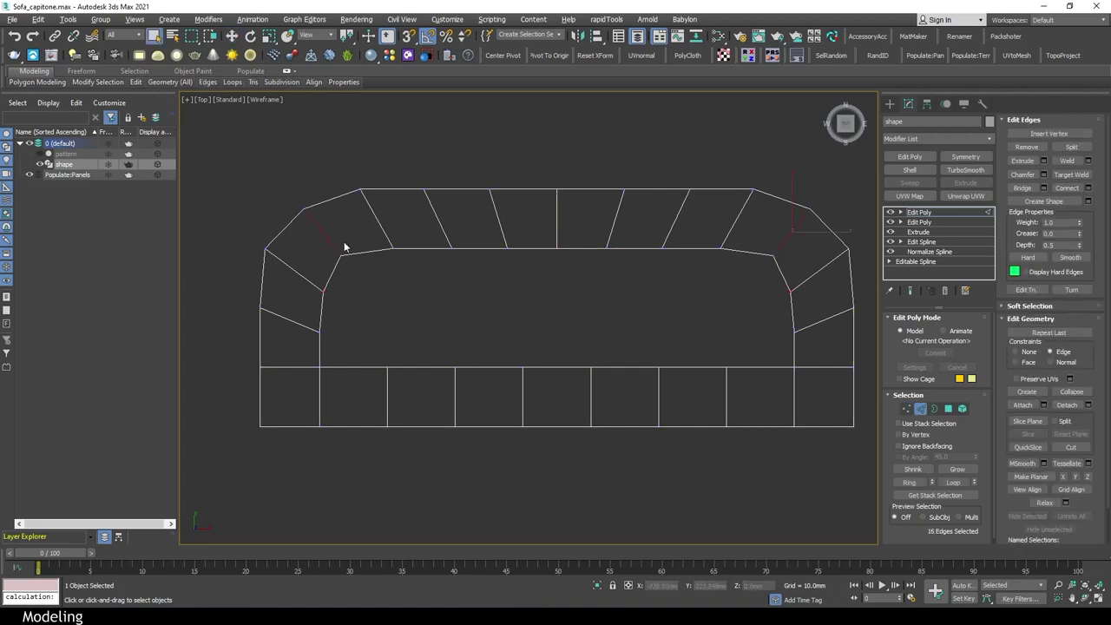
pyautogui.press('p')
pyautogui.moveTo(741, 323)
pyautogui.keyDown('alt'); pyautogui.mouseDown(button='middle')
pyautogui.moveTo(665, 378)
pyautogui.moveTo(707, 300)
pyautogui.moveTo(675, 301)
pyautogui.mouseUp(button='middle'); pyautogui.keyUp('alt')
pyautogui.press('1')
pyautogui.hotkey('alt', 'w')
pyautogui.hotkey('alt', 'w')
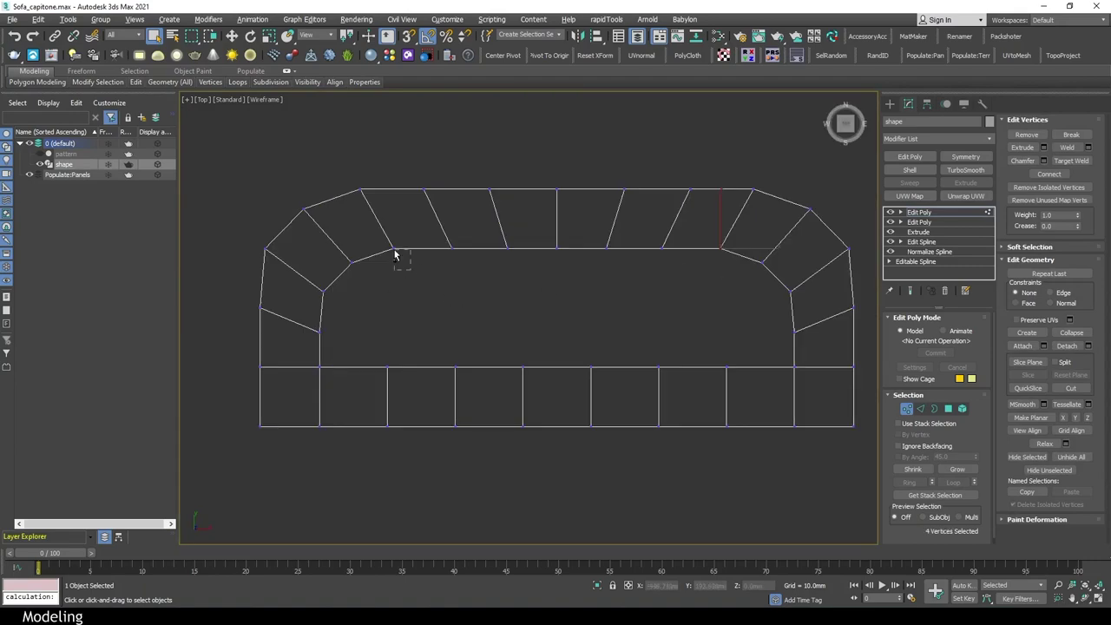
pyautogui.press('p')
pyautogui.moveTo(670, 323)
pyautogui.keyDown('alt'); pyautogui.mouseDown(button='middle')
pyautogui.moveTo(708, 337)
pyautogui.moveTo(643, 310)
pyautogui.moveTo(697, 273)
pyautogui.mouseUp(button='middle'); pyautogui.keyUp('alt')
pyautogui.press('6')
pyautogui.hotkey('alt', 'w')
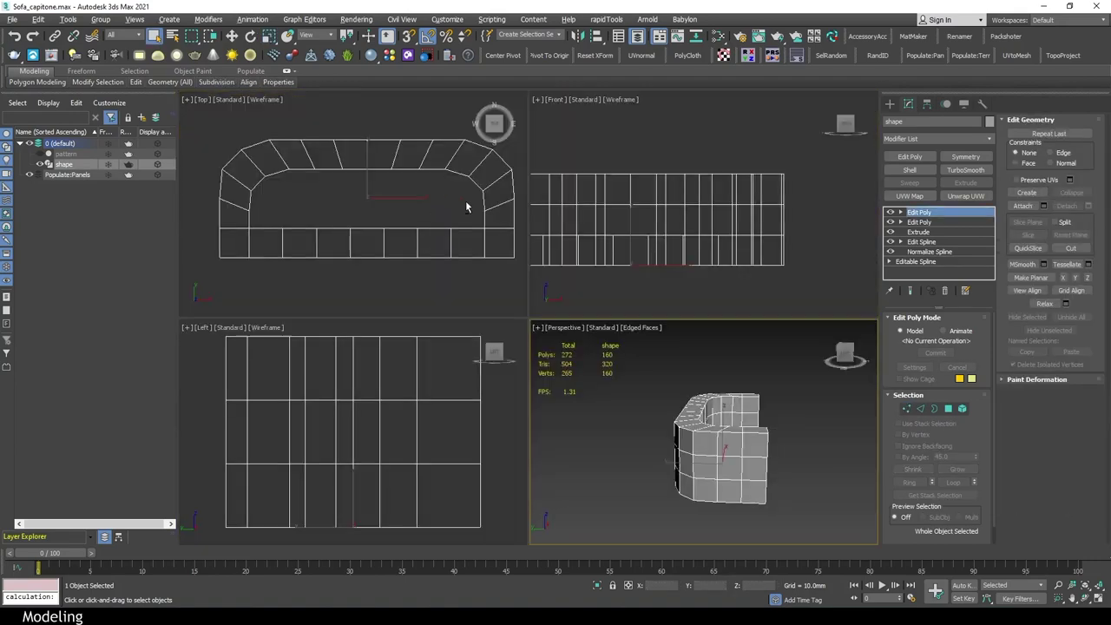
# Select all the sofa's polygons and try face-based tessellation, then undo it.
pyautogui.press('1')
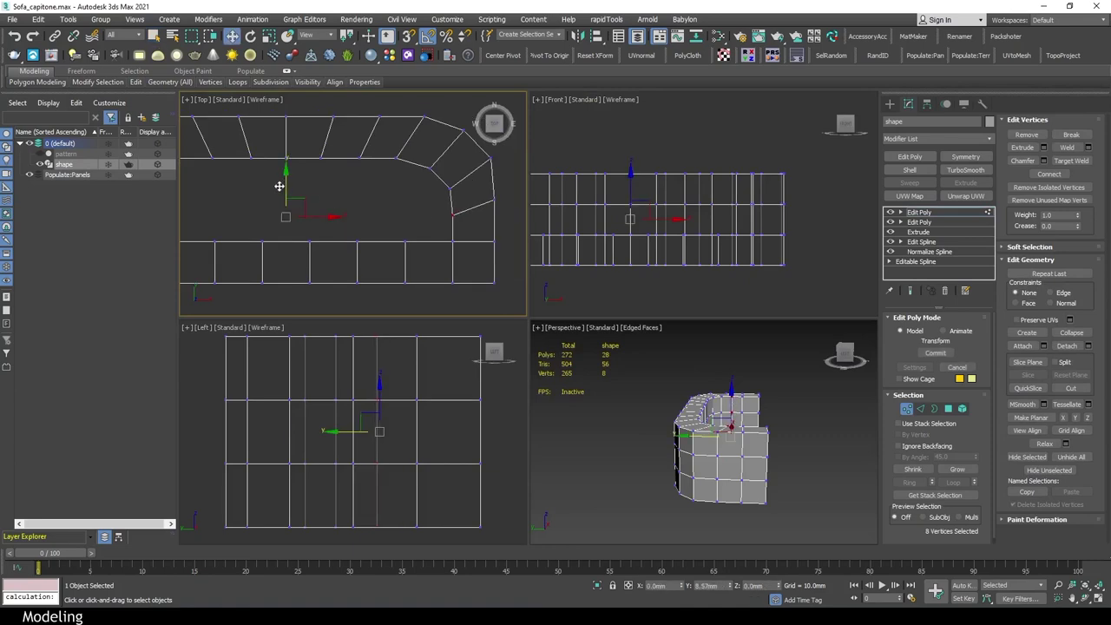
pyautogui.hotkey('alt', 'w')
pyautogui.press('2')
pyautogui.keyDown('alt'); pyautogui.moveTo(674, 424); pyautogui.dragTo(706, 179, button='middle'); pyautogui.keyUp('alt')
pyautogui.hotkey('ctrl', 'a')
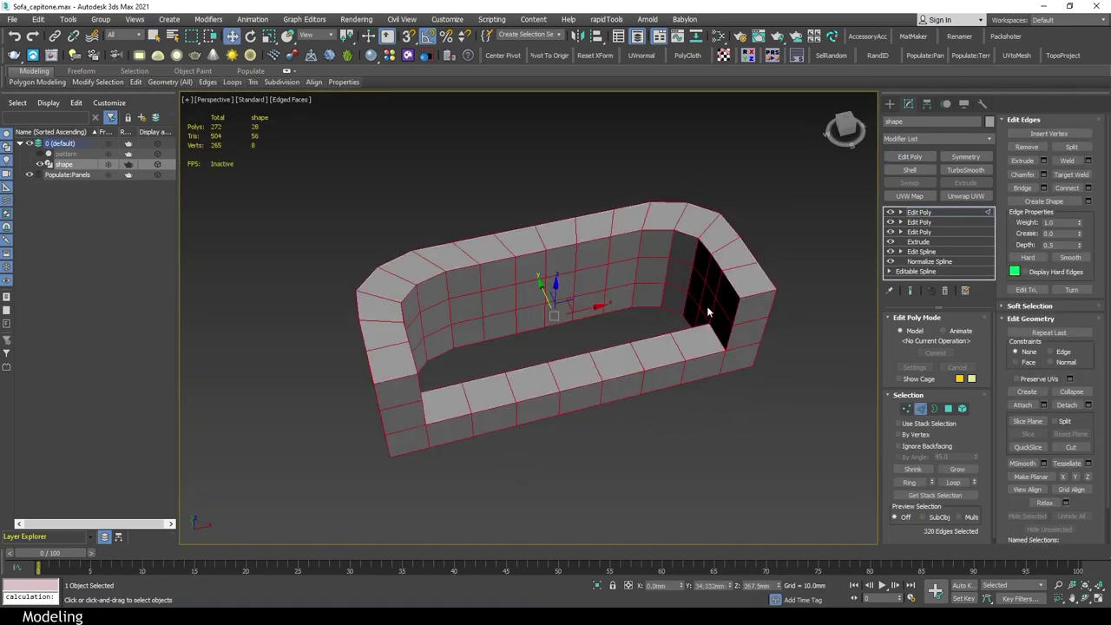
pyautogui.press('4')
pyautogui.keyDown('alt'); pyautogui.moveTo(707, 312); pyautogui.dragTo(706, 330, button='middle'); pyautogui.keyUp('alt')
pyautogui.hotkey('ctrl', 'a')
pyautogui.click(1086, 402)
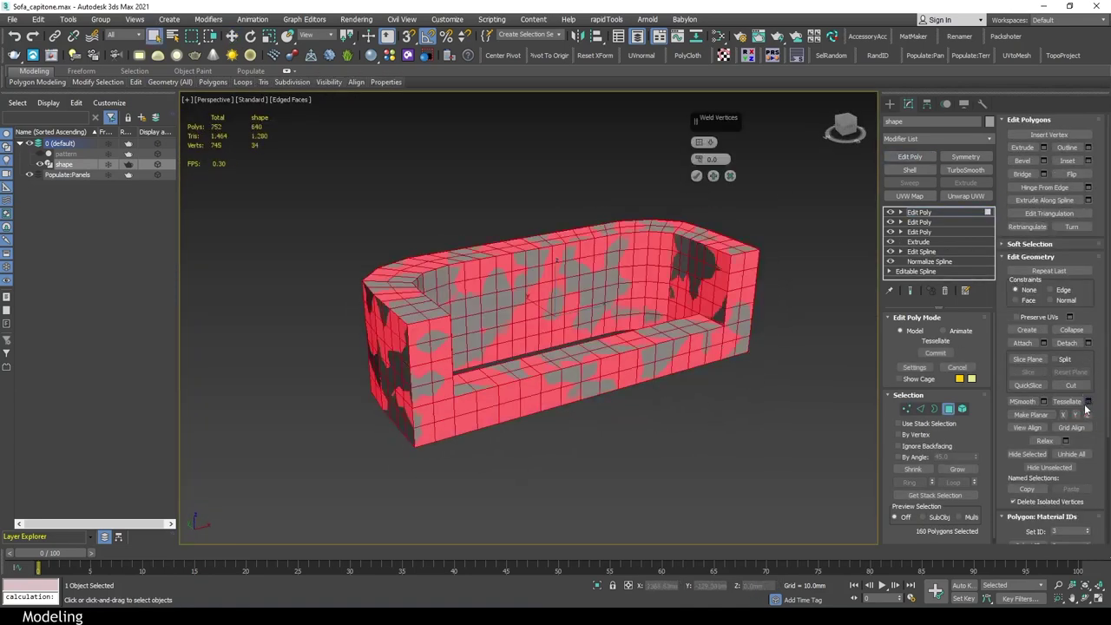
pyautogui.click(700, 143)
pyautogui.hotkey('ctrl', 'z')
# Add a Relax modifier to the 'shape' sofa and inspect the softened mesh.
pyautogui.press('2')
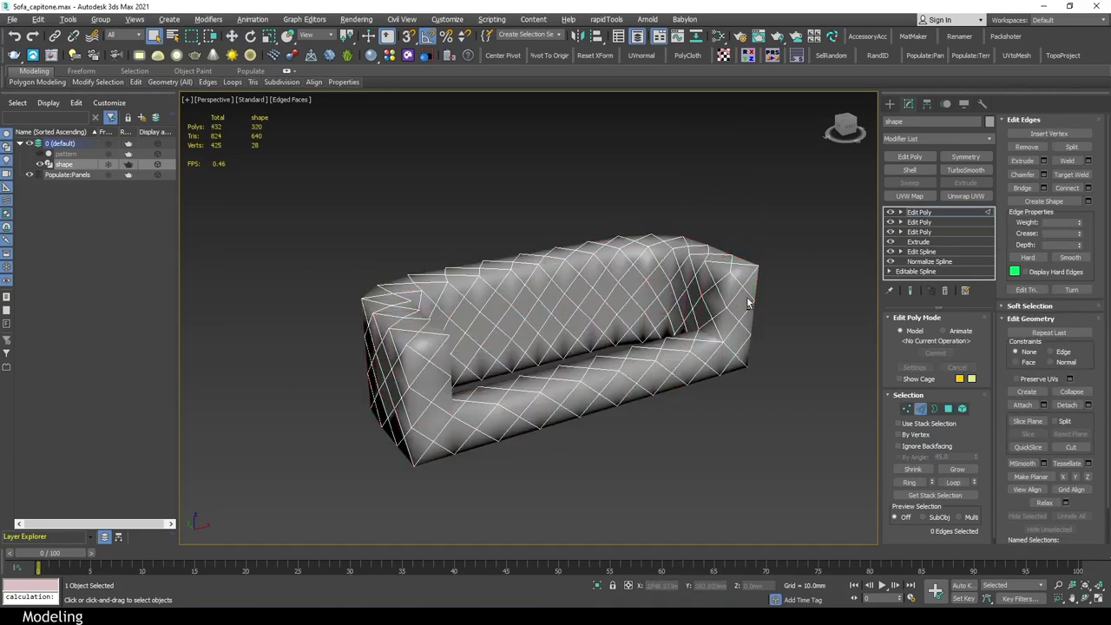
pyautogui.keyDown('alt'); pyautogui.moveTo(699, 187); pyautogui.dragTo(851, 300, button='middle'); pyautogui.keyUp('alt')
pyautogui.press('2')
pyautogui.click(208, 19)
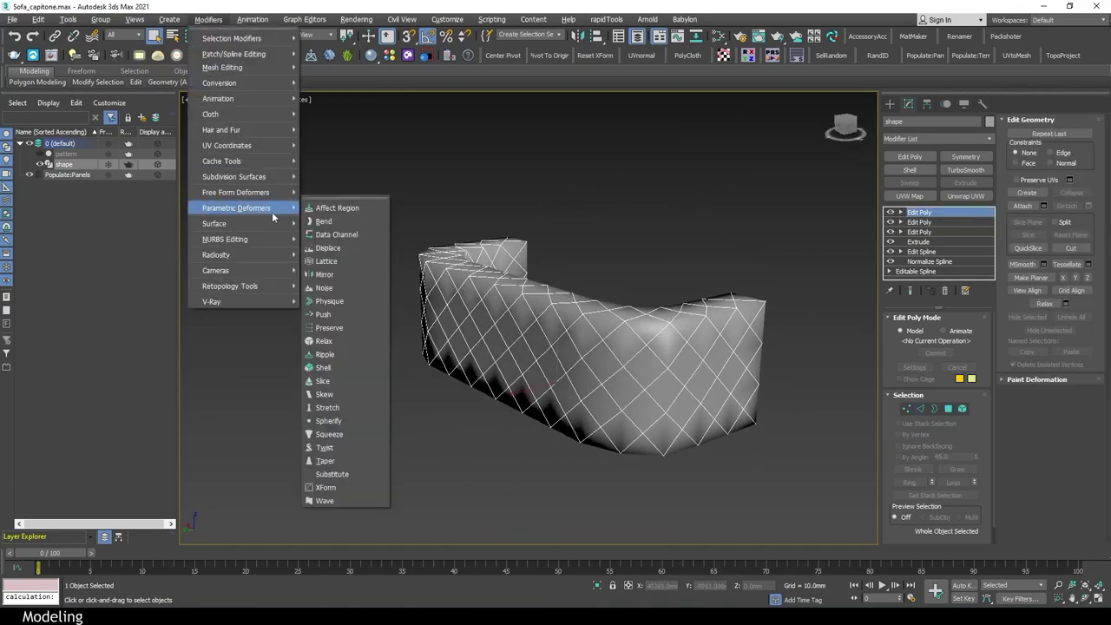
pyautogui.click(338, 343)
pyautogui.hotkey('alt', 'w')
pyautogui.hotkey('alt', 'w')
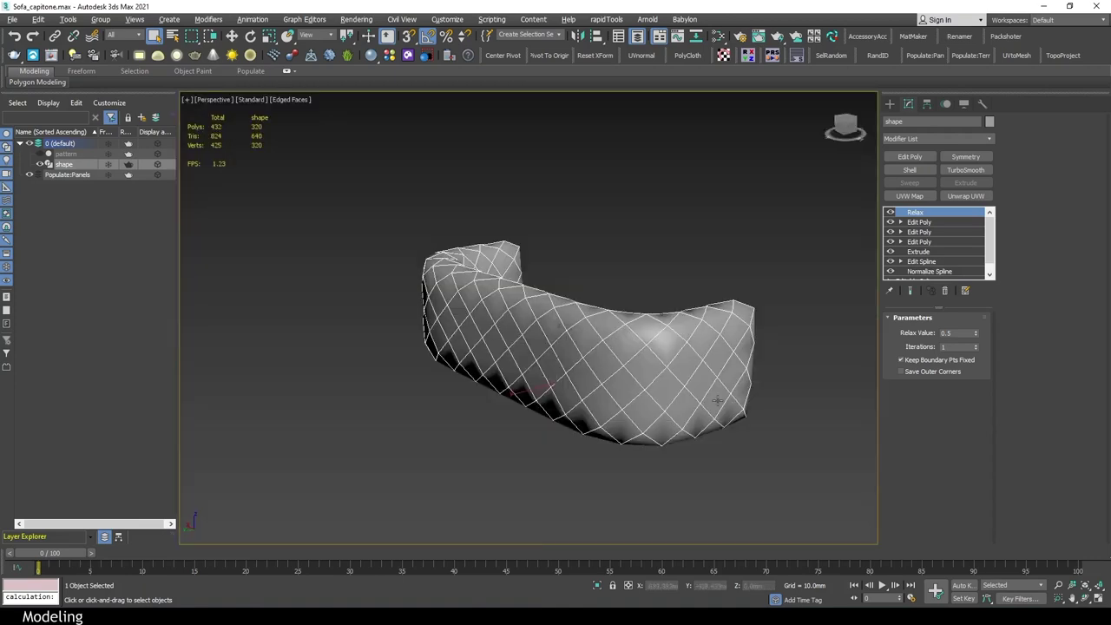
pyautogui.keyDown('alt'); pyautogui.moveTo(399, 431); pyautogui.dragTo(52, 179, button='middle'); pyautogui.keyUp('alt')
pyautogui.keyDown('alt'); pyautogui.moveTo(738, 122); pyautogui.dragTo(809, 113, button='middle'); pyautogui.keyUp('alt')
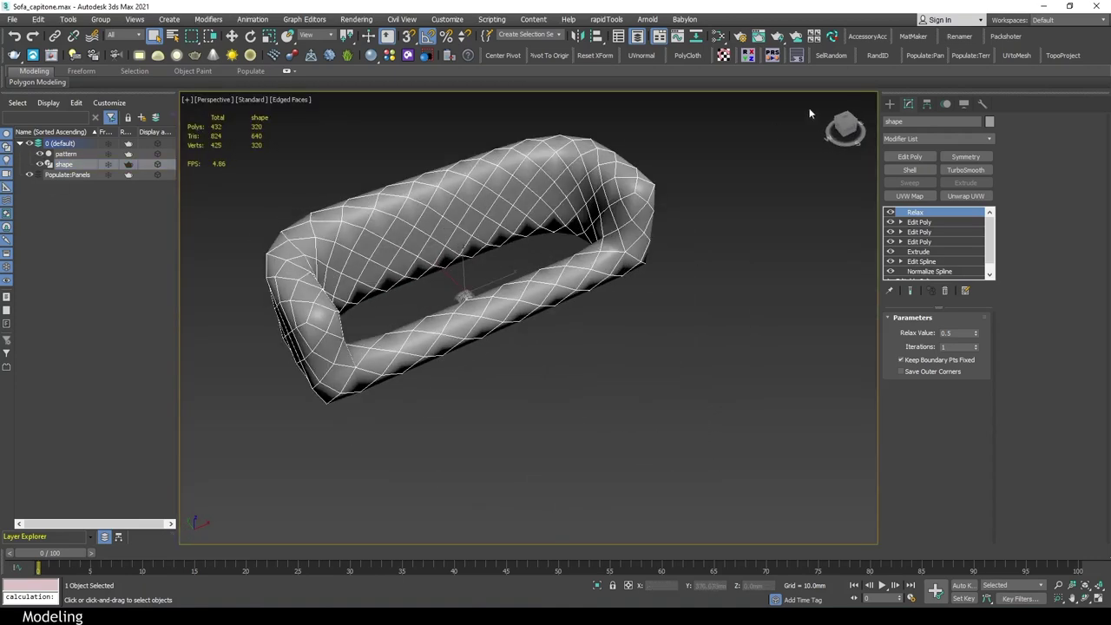
# Populate panels with 'pattern' as panel component and 'shape' as target surface, then process them.
pyautogui.click(926, 55)
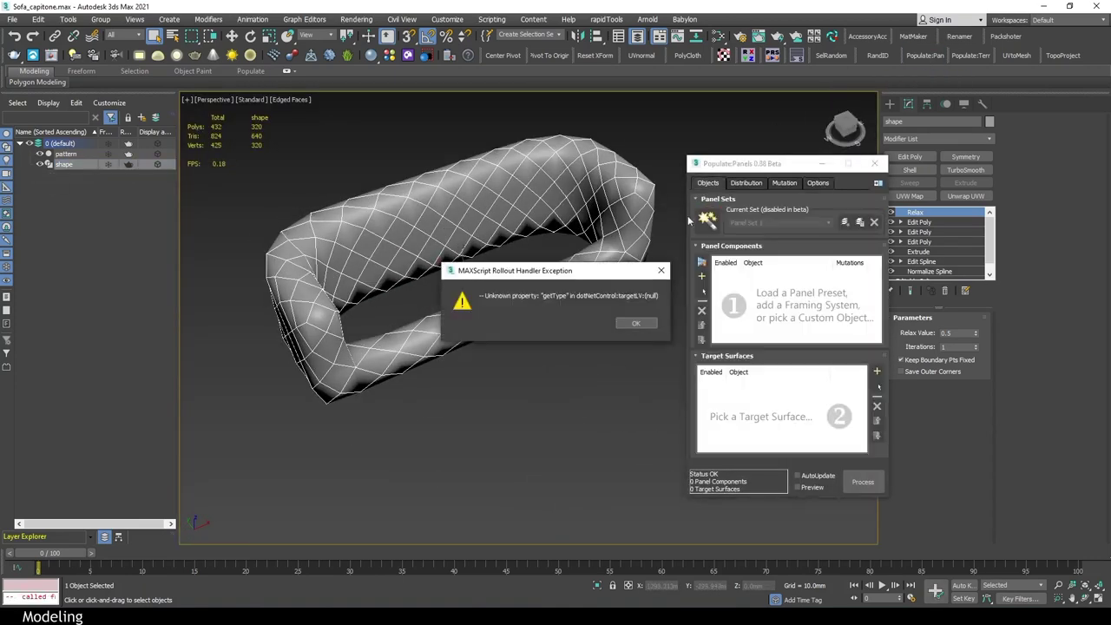
pyautogui.click(464, 294)
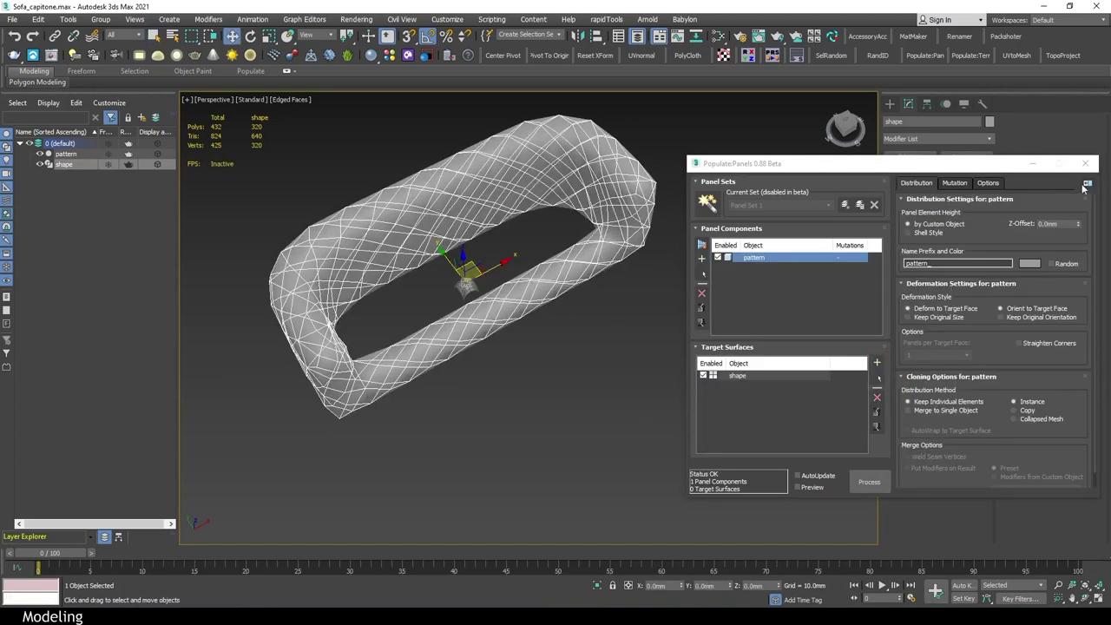
pyautogui.click(599, 313)
pyautogui.click(714, 326)
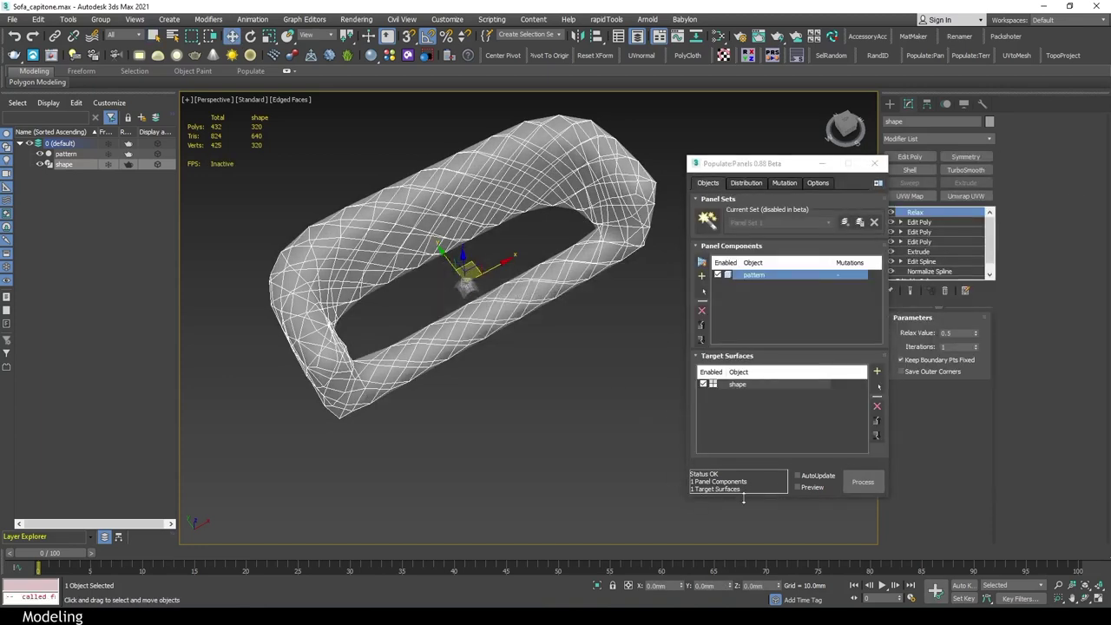
pyautogui.click(863, 481)
pyautogui.keyDown('alt'); pyautogui.moveTo(486, 287); pyautogui.dragTo(408, 260, button='middle'); pyautogui.keyUp('alt')
pyautogui.scroll(3, 408, 253)
pyautogui.scroll(2, 408, 254)
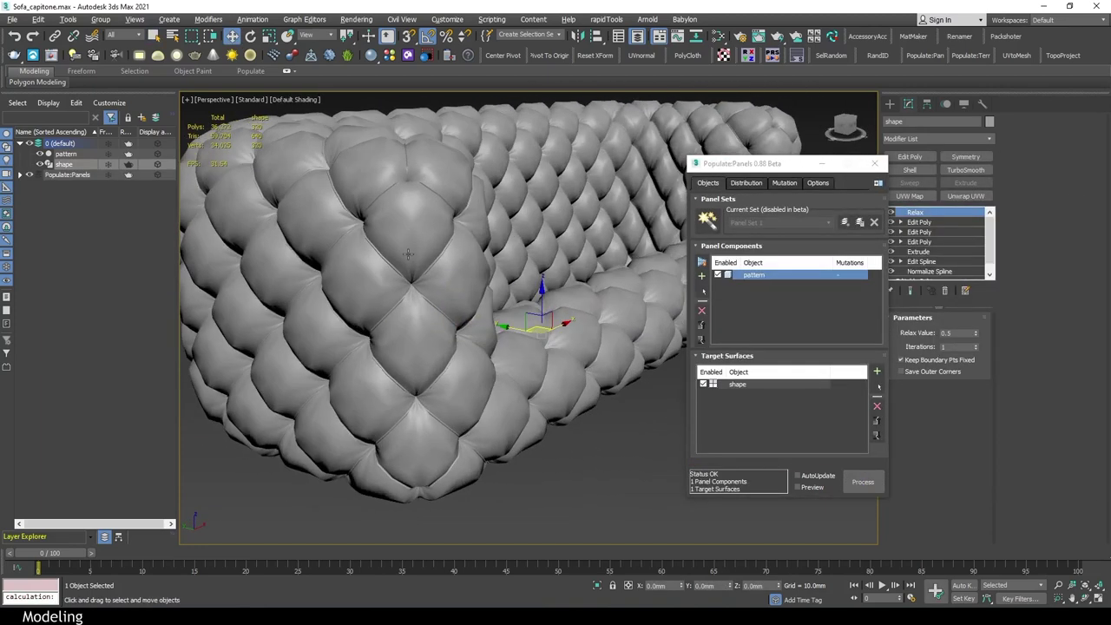
pyautogui.scroll(2, 408, 254)
pyautogui.scroll(-3, 415, 166)
pyautogui.scroll(-5, 415, 166)
# Reset the Populate settings, removing all generated panels, and show the Left view in wireframe.
pyautogui.click(818, 182)
pyautogui.click(851, 405)
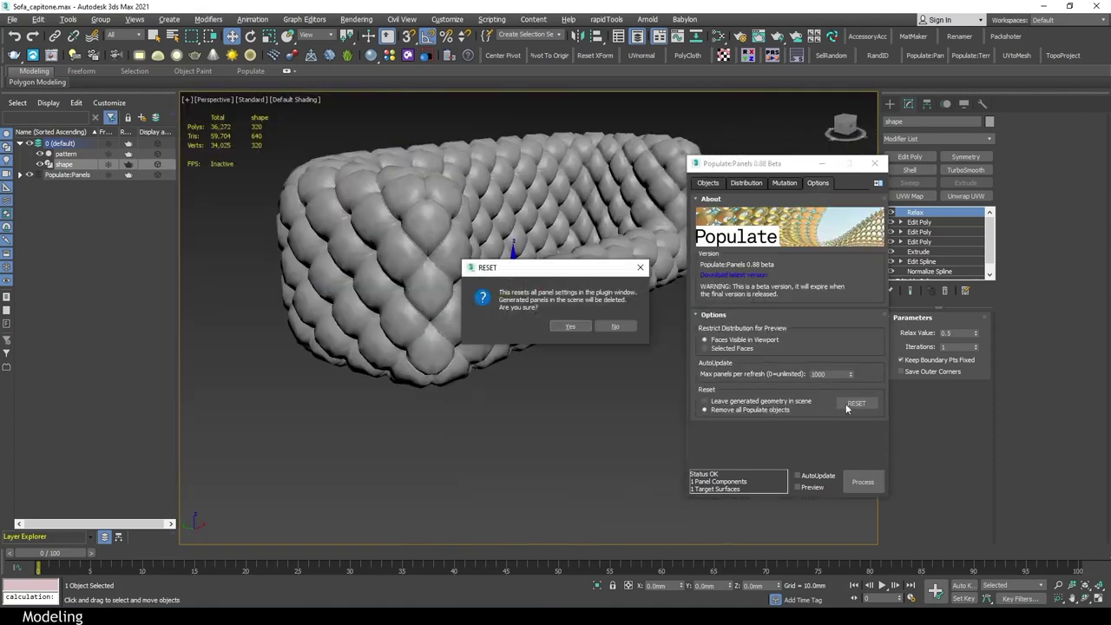
pyautogui.click(570, 326)
pyautogui.click(65, 154)
pyautogui.press('l')
pyautogui.press('F3')
# Select the pattern tile and add an FFD 2x2x2 lattice to it.
pyautogui.moveTo(790, 170); pyautogui.dragTo(758, 166)
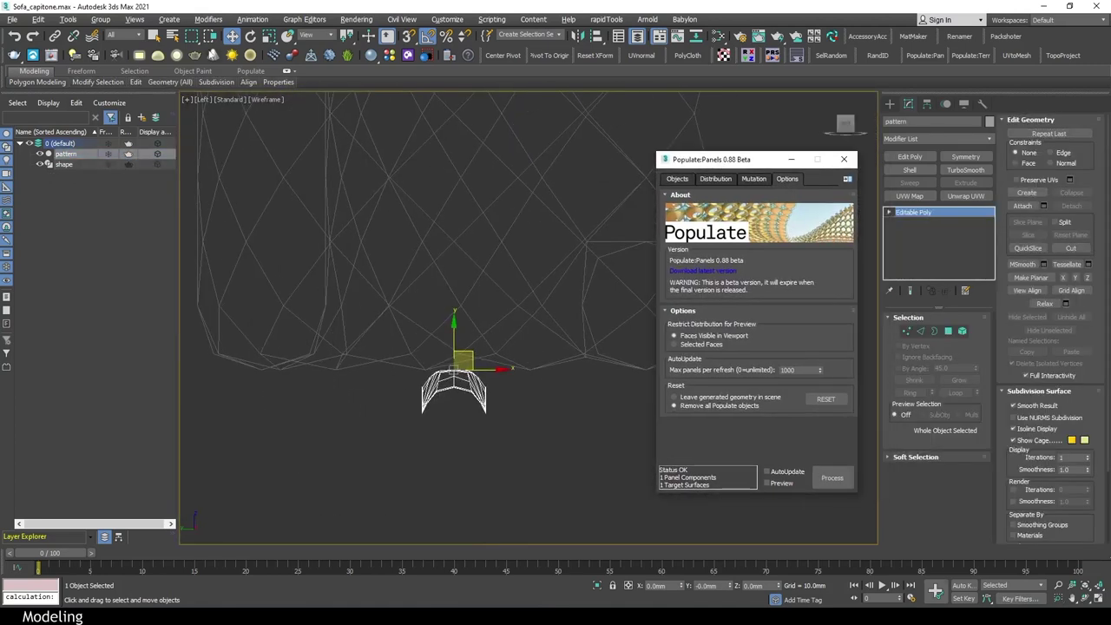
pyautogui.click(207, 20)
pyautogui.click(316, 189)
pyautogui.scroll(2, 441, 375)
pyautogui.scroll(2, 442, 375)
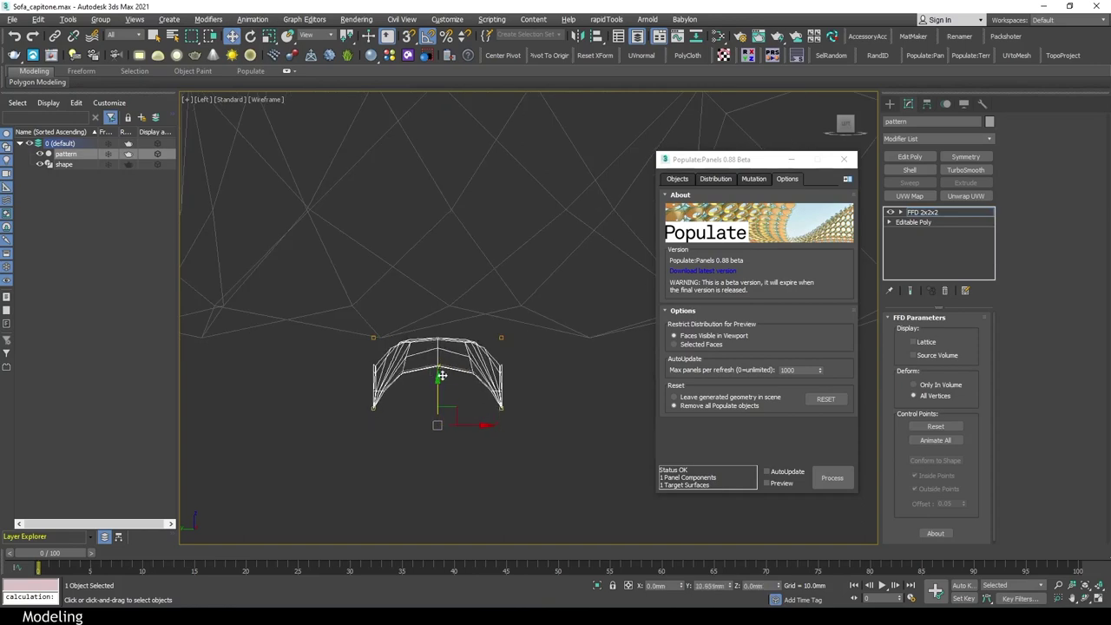
# Preview the deformed tile with TurboSmooth in a maximized Perspective view.
pyautogui.hotkey('alt', 'w')
pyautogui.click(591, 475)
pyautogui.hotkey('alt', 'w')
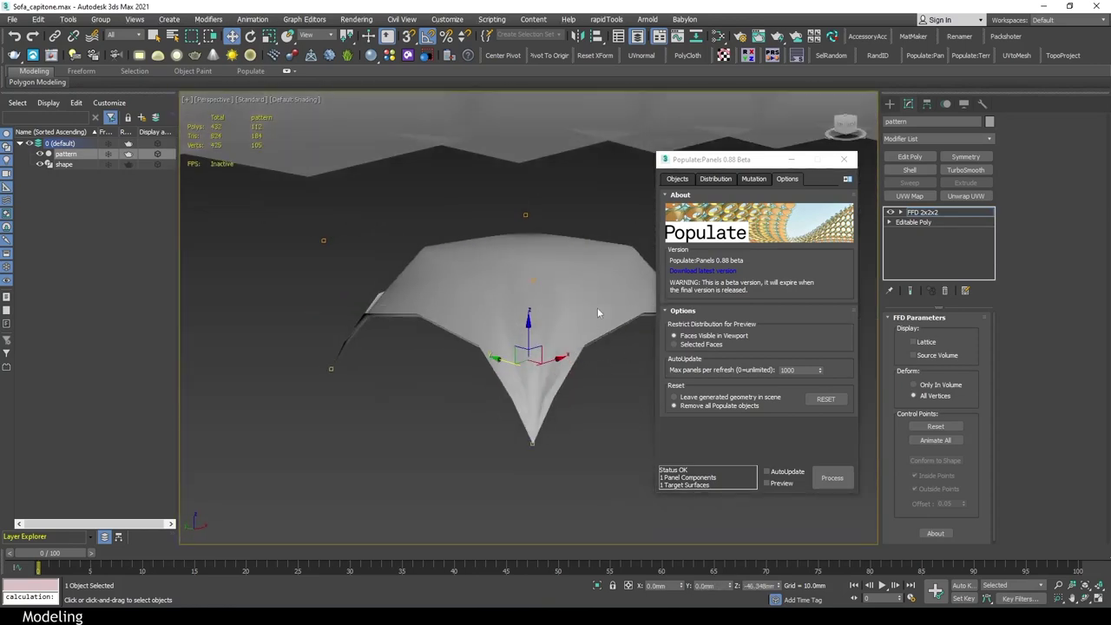
pyautogui.press('F4')
pyautogui.moveTo(598, 313)
pyautogui.keyDown('alt'); pyautogui.mouseDown(button='middle')
pyautogui.moveTo(587, 287)
pyautogui.moveTo(532, 288)
pyautogui.mouseUp(button='middle'); pyautogui.keyUp('alt')
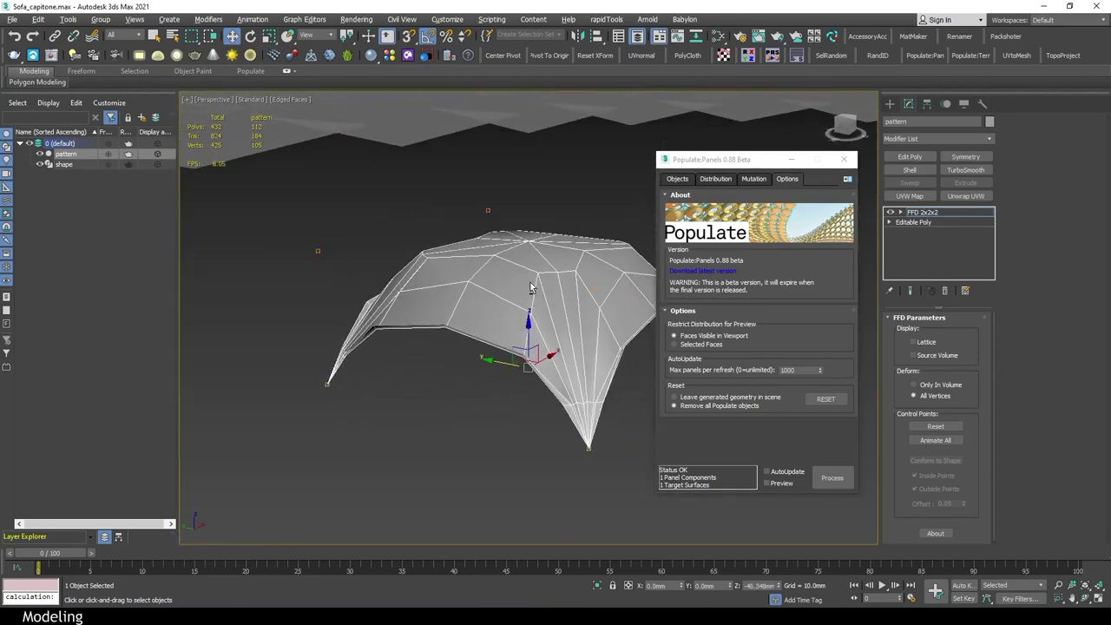
pyautogui.click(965, 169)
pyautogui.press('F4')
pyautogui.moveTo(529, 347)
pyautogui.keyDown('alt'); pyautogui.mouseDown(button='middle')
pyautogui.moveTo(500, 365)
pyautogui.moveTo(539, 295)
pyautogui.mouseUp(button='middle'); pyautogui.keyUp('alt')
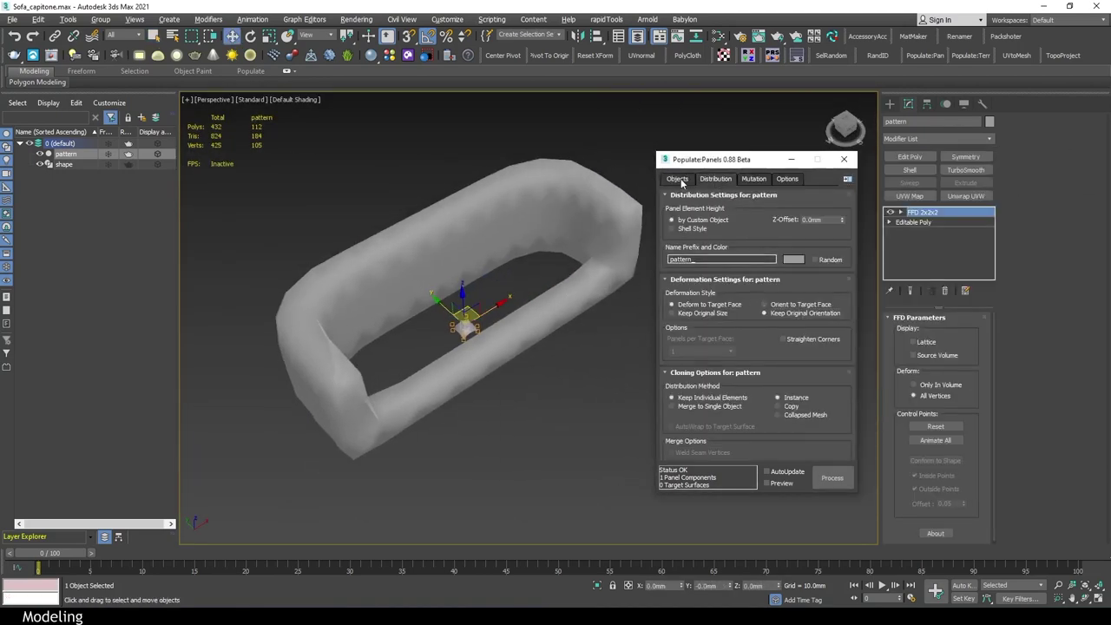
# Generate the tufted panels on the sofa, close Populate, and convert them to Editable Poly.
pyautogui.click(677, 179)
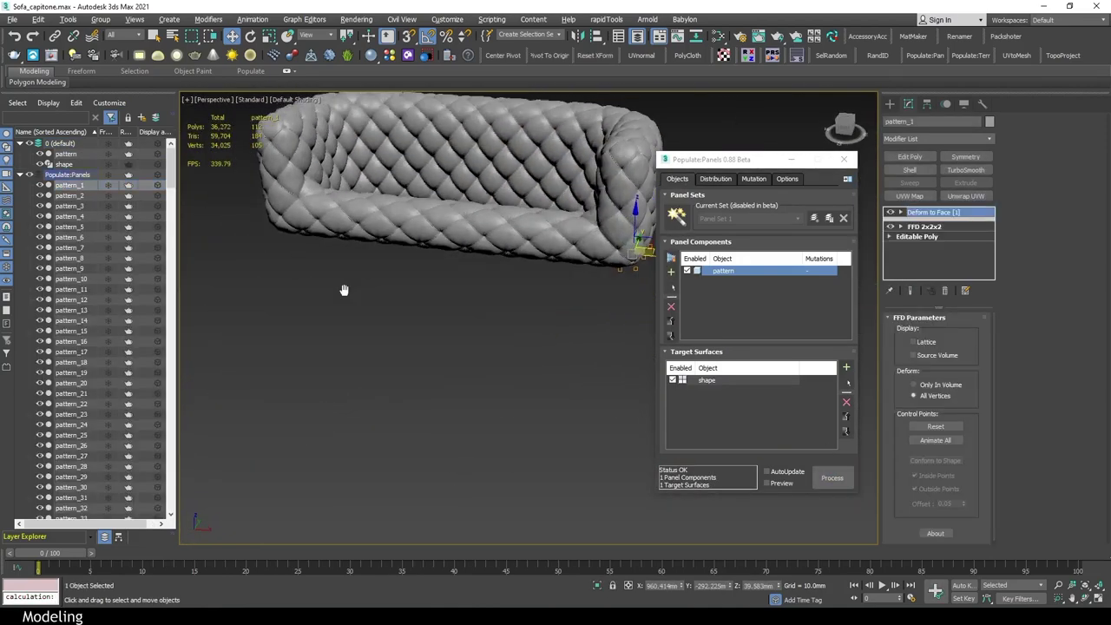
pyautogui.keyDown('alt'); pyautogui.moveTo(344, 290); pyautogui.dragTo(844, 162, button='middle'); pyautogui.keyUp('alt')
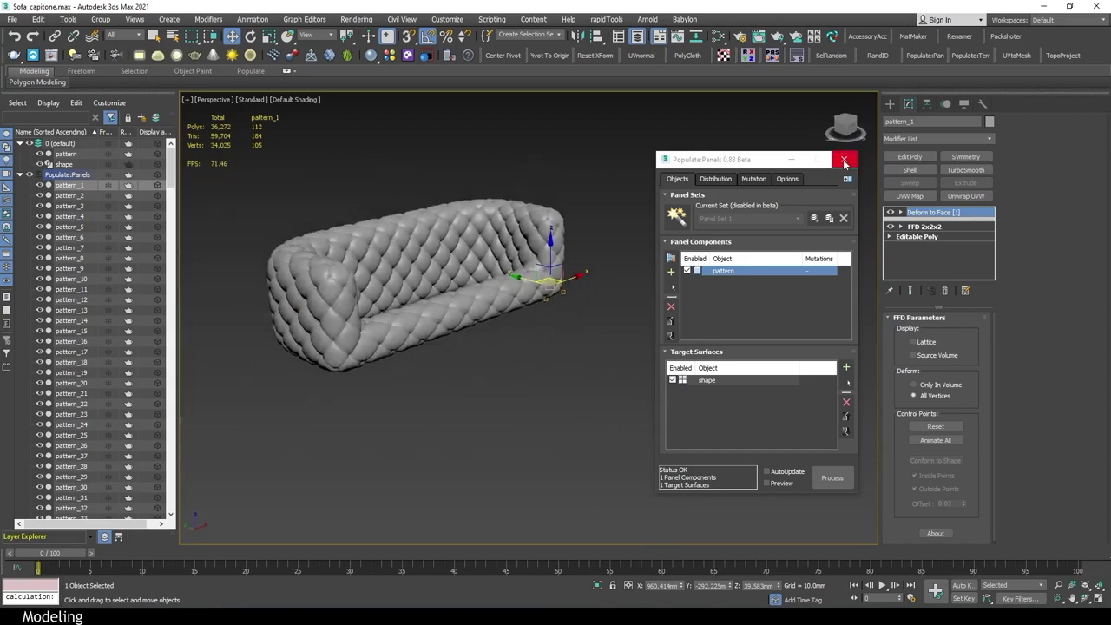
pyautogui.click(844, 162)
pyautogui.rightClick(674, 240)
pyautogui.click(764, 364)
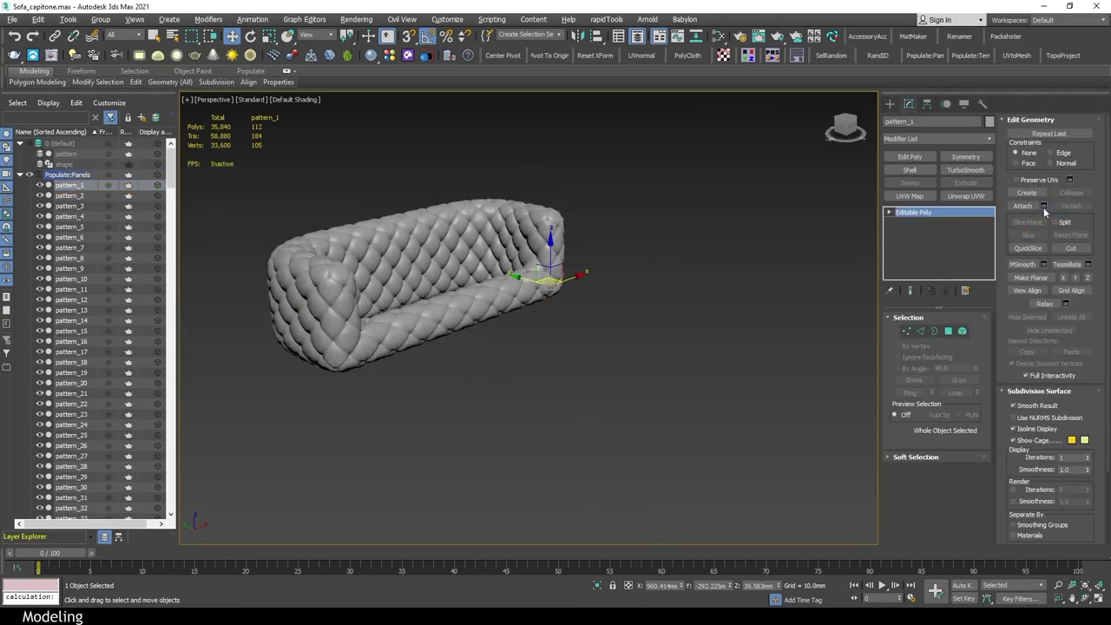
# Weld all pattern_1 vertices at 0.1 mm and add a TurboSmooth modifier.
pyautogui.press('1')
pyautogui.hotkey('ctrl', 'a')
pyautogui.scroll(10, 501, 300)
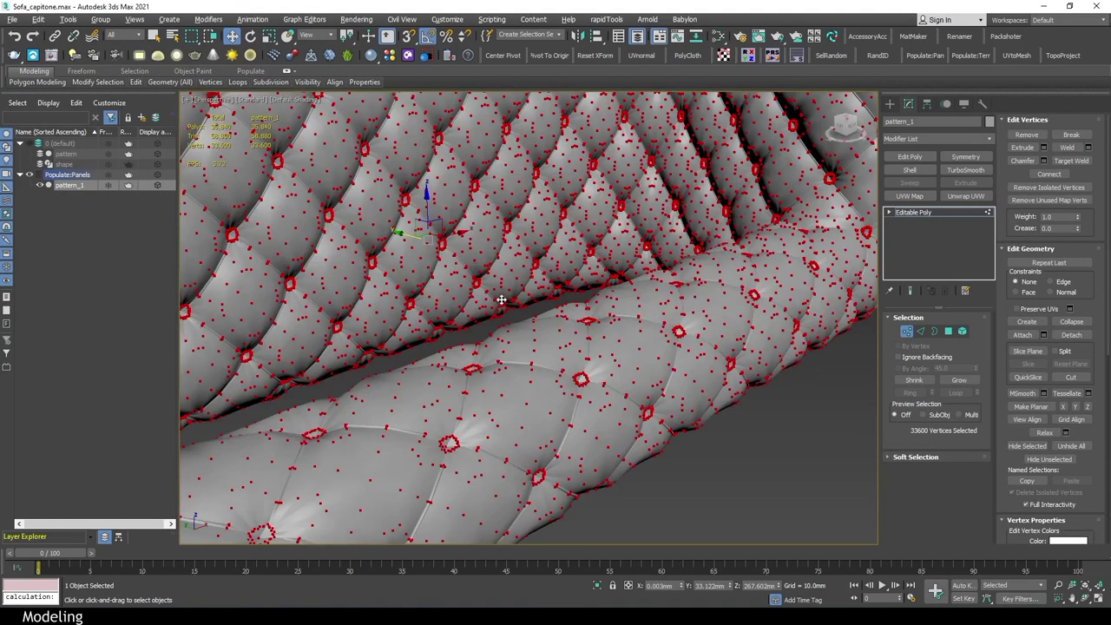
pyautogui.click(1089, 148)
pyautogui.click(696, 182)
pyautogui.scroll(-5, 521, 304)
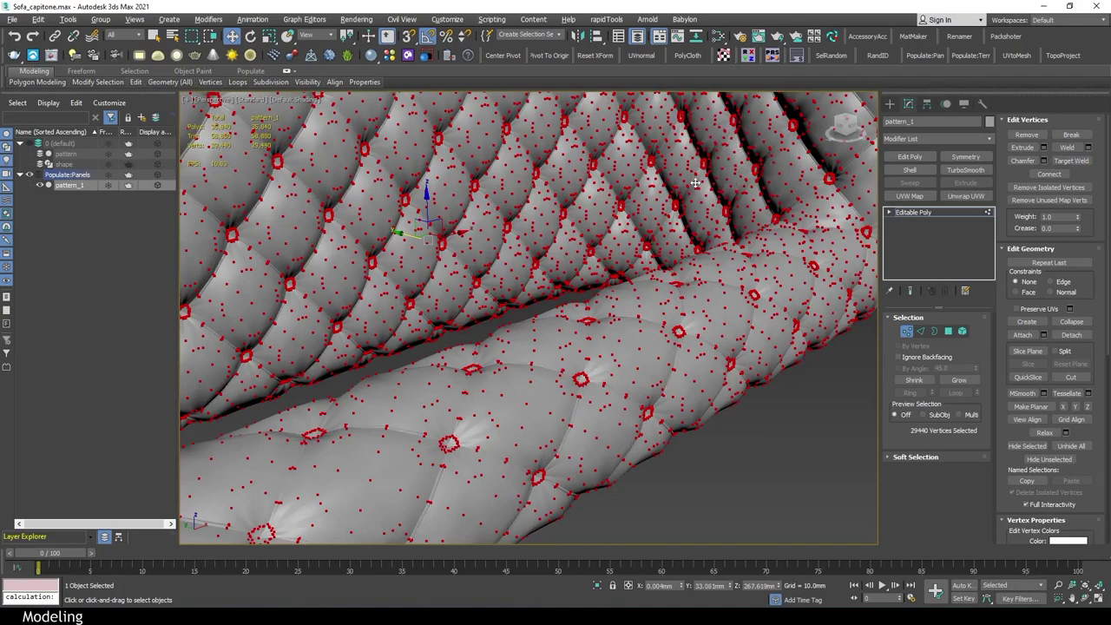
pyautogui.click(965, 169)
# Select pattern_1 and review the smoothed tufted sofa in the four-view wireframe layout.
pyautogui.moveTo(608, 295)
pyautogui.keyDown('alt'); pyautogui.mouseDown(button='middle')
pyautogui.moveTo(676, 281)
pyautogui.moveTo(640, 215)
pyautogui.moveTo(518, 153)
pyautogui.mouseUp(button='middle'); pyautogui.keyUp('alt')
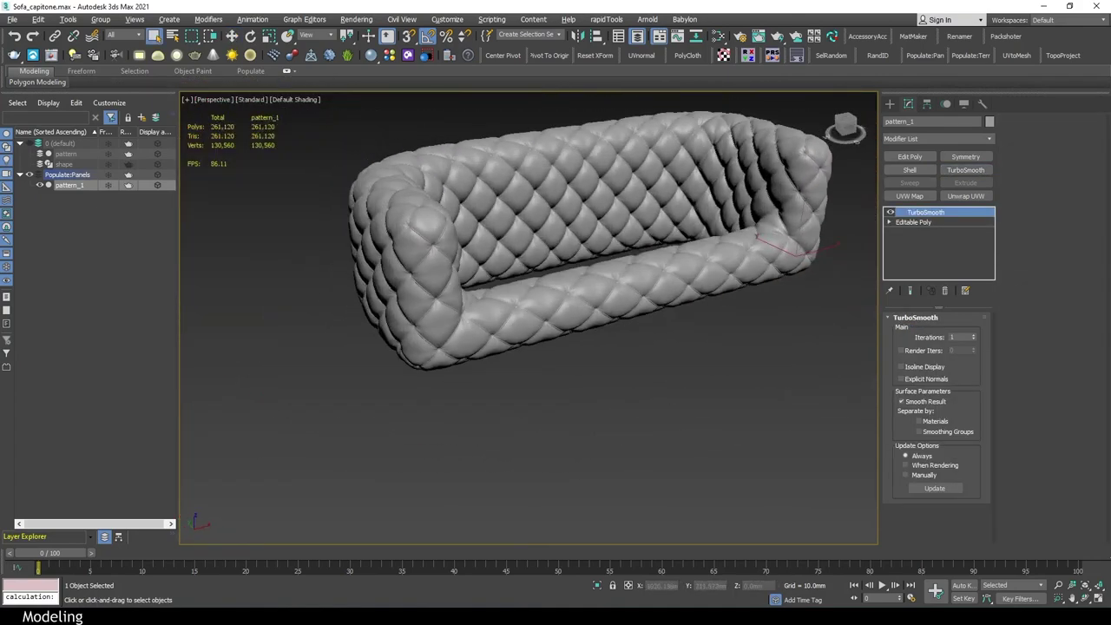
pyautogui.click(70, 185)
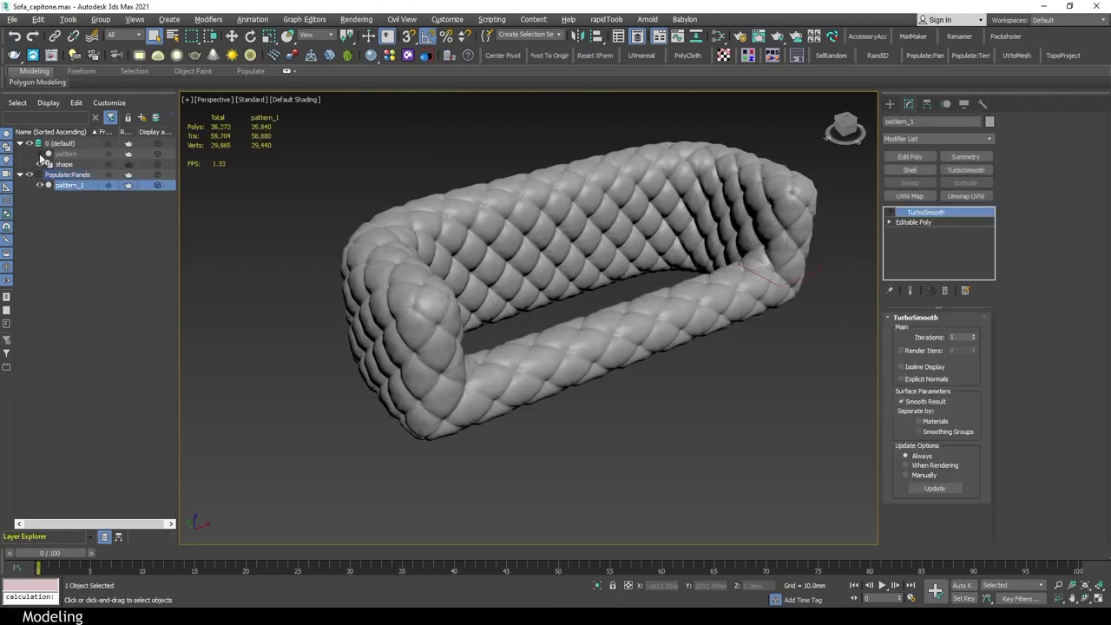
pyautogui.hotkey('alt', 'w')
pyautogui.hotkey('alt', 'w')
pyautogui.press('F3')
pyautogui.scroll(3, 521, 312)
pyautogui.scroll(5, 714, 282)
# Create a trial Sphere on a tuft point and set its radius to 10mm.
pyautogui.click(890, 104)
pyautogui.click(938, 136)
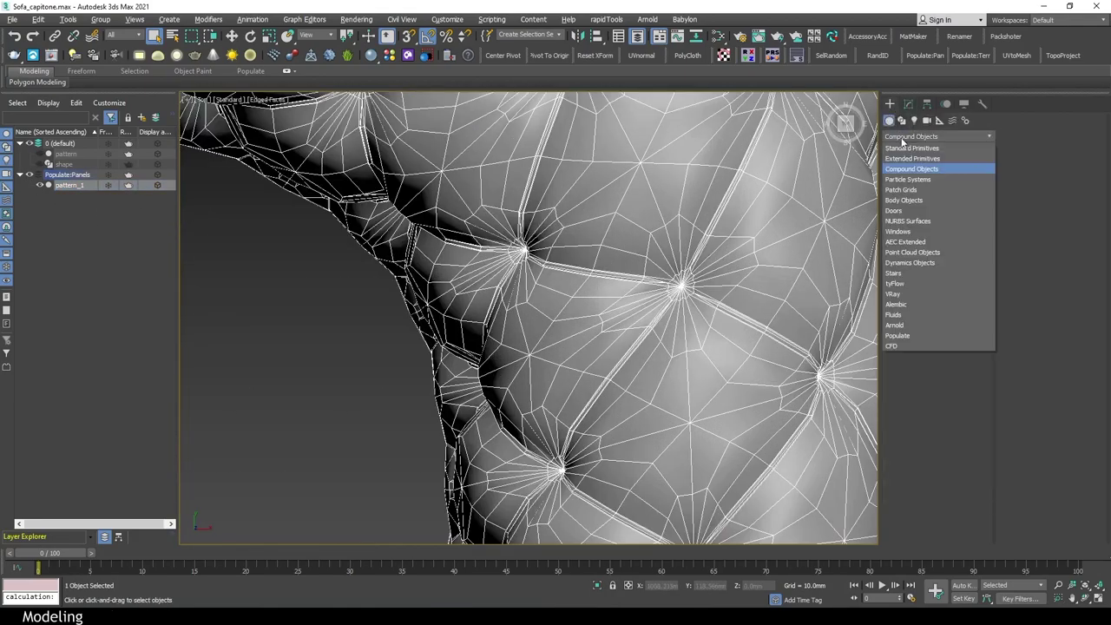
pyautogui.click(933, 150)
pyautogui.click(913, 185)
pyautogui.scroll(3, 634, 302)
pyautogui.scroll(5, 634, 302)
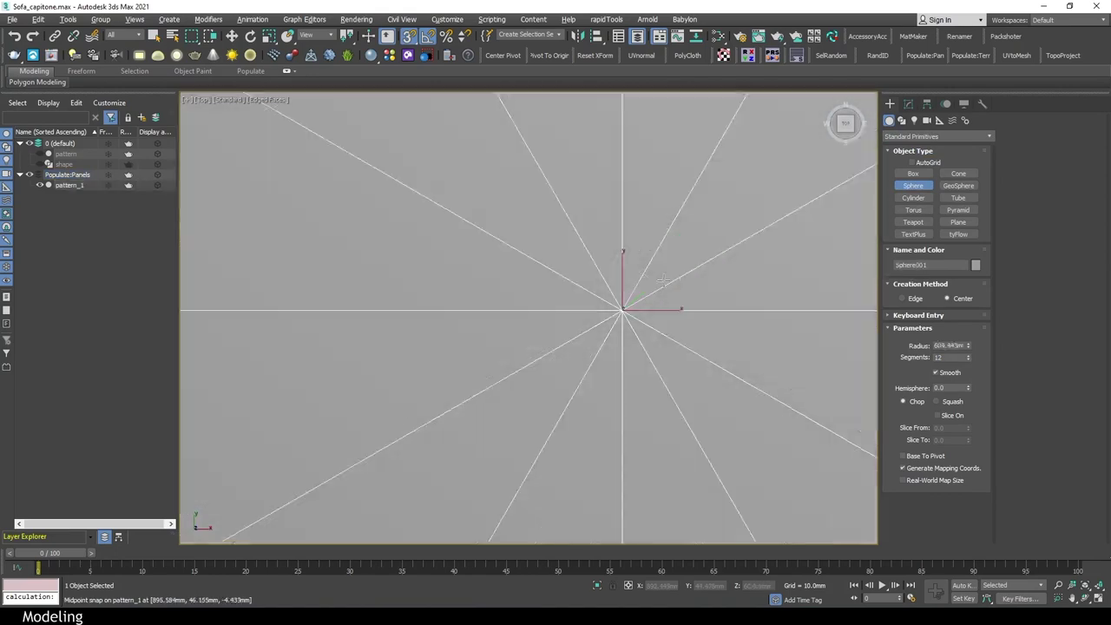
pyautogui.moveTo(633, 302); pyautogui.dragTo(670, 281)
pyautogui.scroll(-5, 670, 281)
pyautogui.click(908, 103)
pyautogui.doubleClick(946, 336)
pyautogui.write('10')
pyautogui.press('Return')
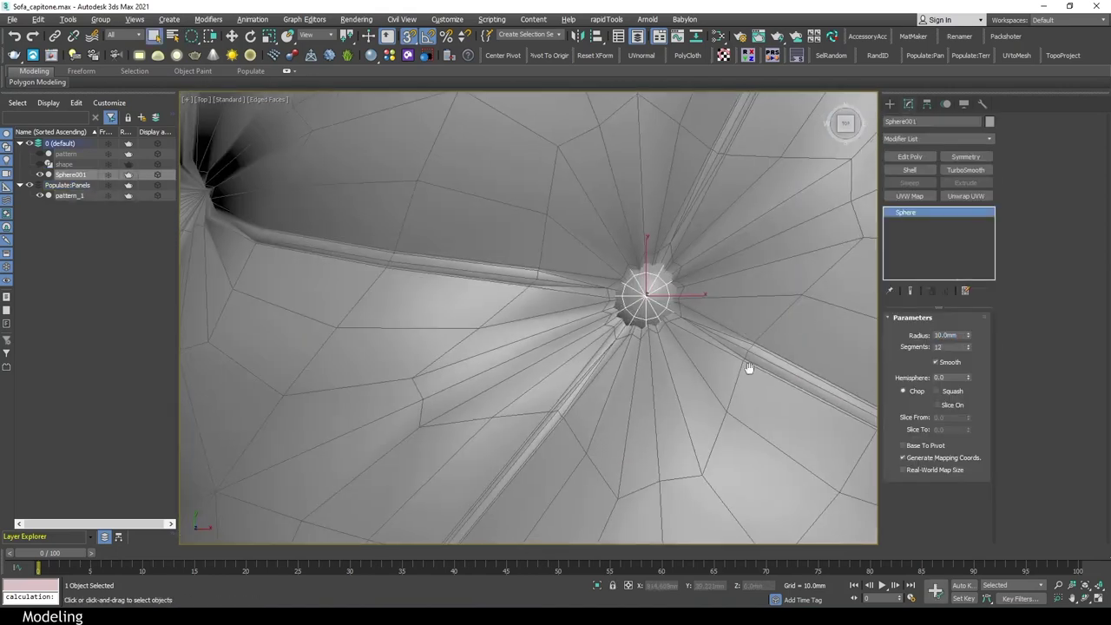
pyautogui.press('p')
# Inspect the trial sphere on the sofa in Perspective, then delete it.
pyautogui.press('F4')
pyautogui.press('z')
pyautogui.scroll(-3, 226, 287)
pyautogui.click(68, 195)
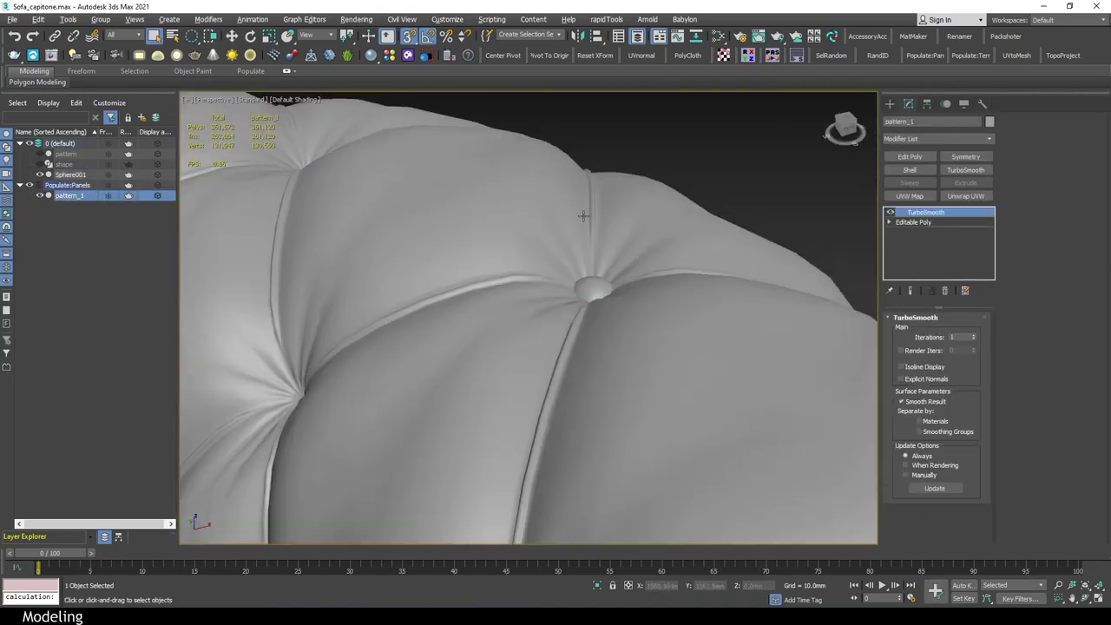
pyautogui.click(70, 174)
pyautogui.scroll(-5, 527, 318)
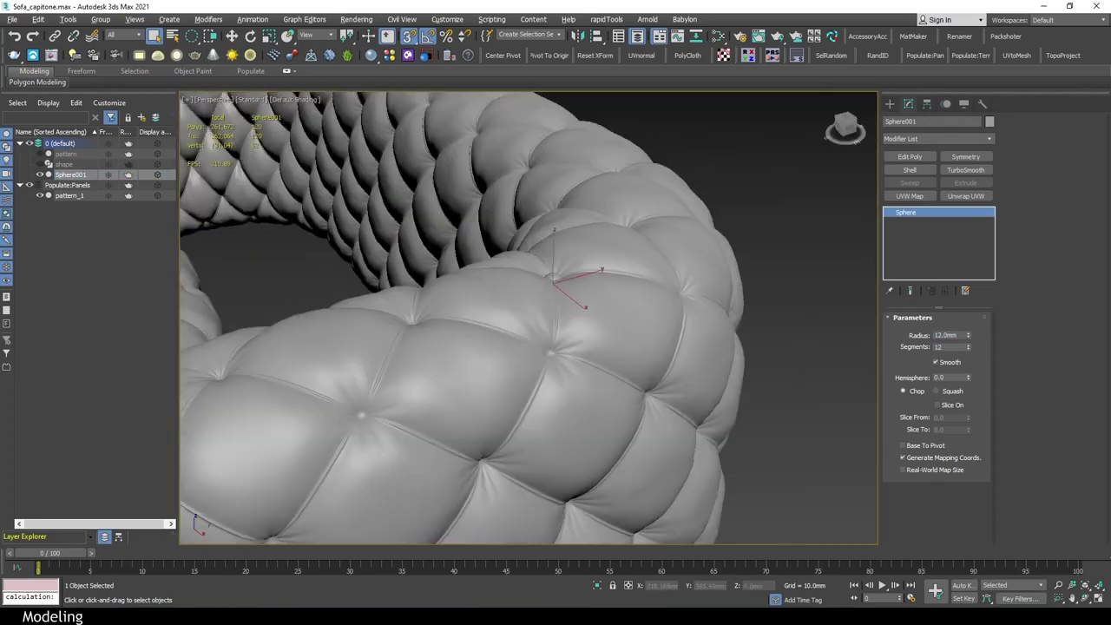
pyautogui.moveTo(528, 318)
pyautogui.keyDown('alt'); pyautogui.mouseDown(button='middle')
pyautogui.moveTo(555, 287)
pyautogui.moveTo(657, 307)
pyautogui.moveTo(540, 304)
pyautogui.mouseUp(button='middle'); pyautogui.keyUp('alt')
pyautogui.scroll(3, 540, 304)
pyautogui.press('F4')
pyautogui.scroll(-3, 540, 303)
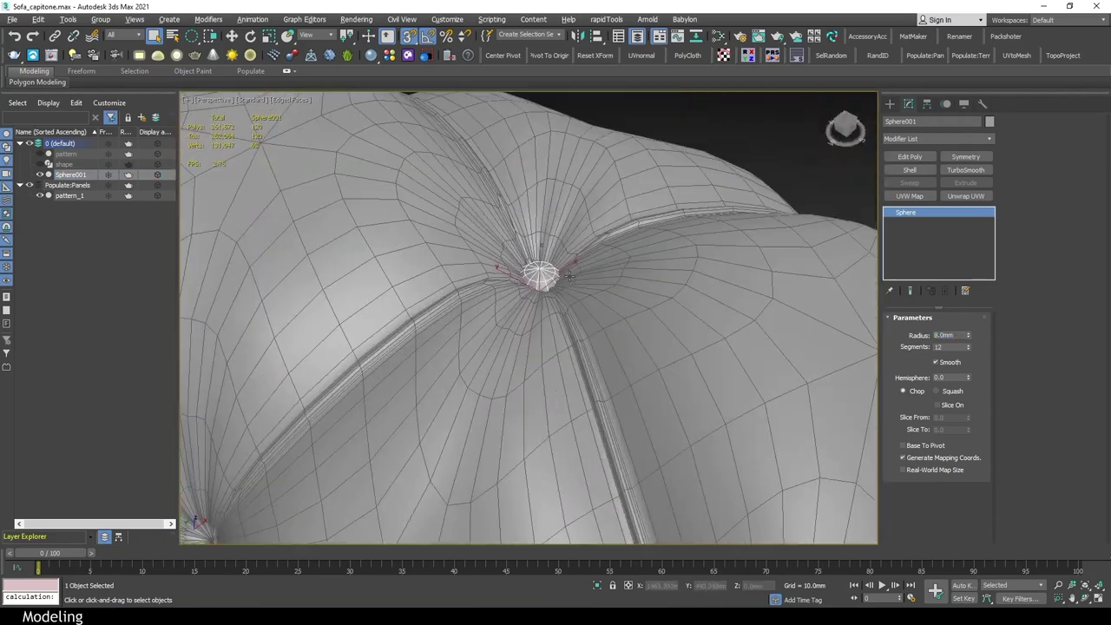
pyautogui.scroll(-3, 540, 304)
pyautogui.scroll(-3, 535, 226)
pyautogui.press('Delete')
# Create a new Sphere in the Front viewport of the four-view layout.
pyautogui.hotkey('alt', 'w')
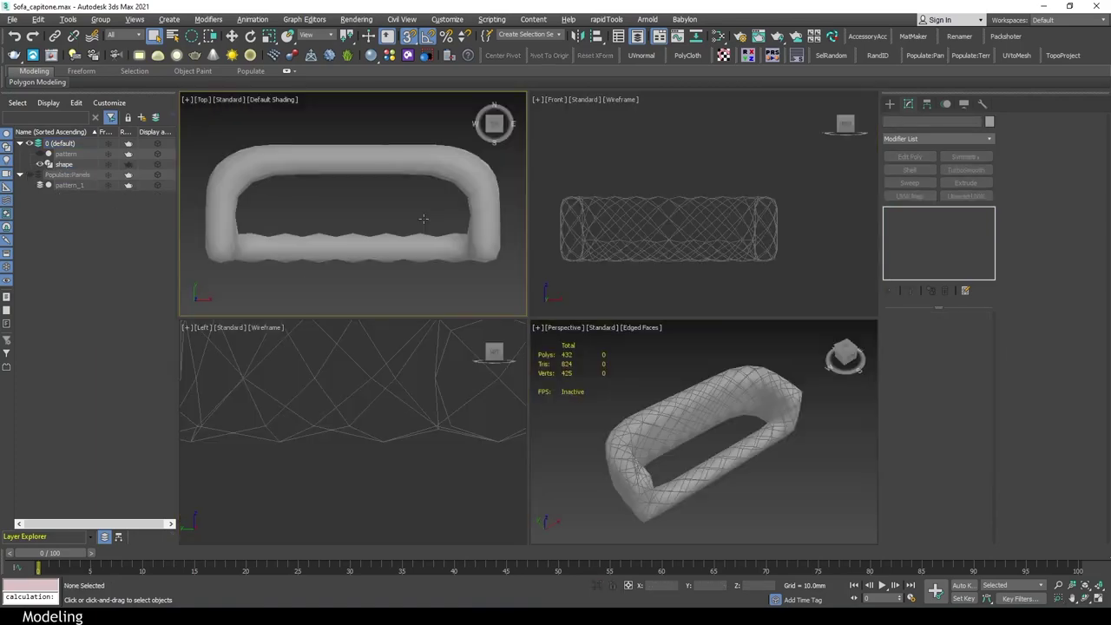
pyautogui.press('F3')
pyautogui.click(889, 103)
pyautogui.click(913, 185)
pyautogui.scroll(2, 797, 225)
pyautogui.moveTo(797, 225); pyautogui.dragTo(798, 227)
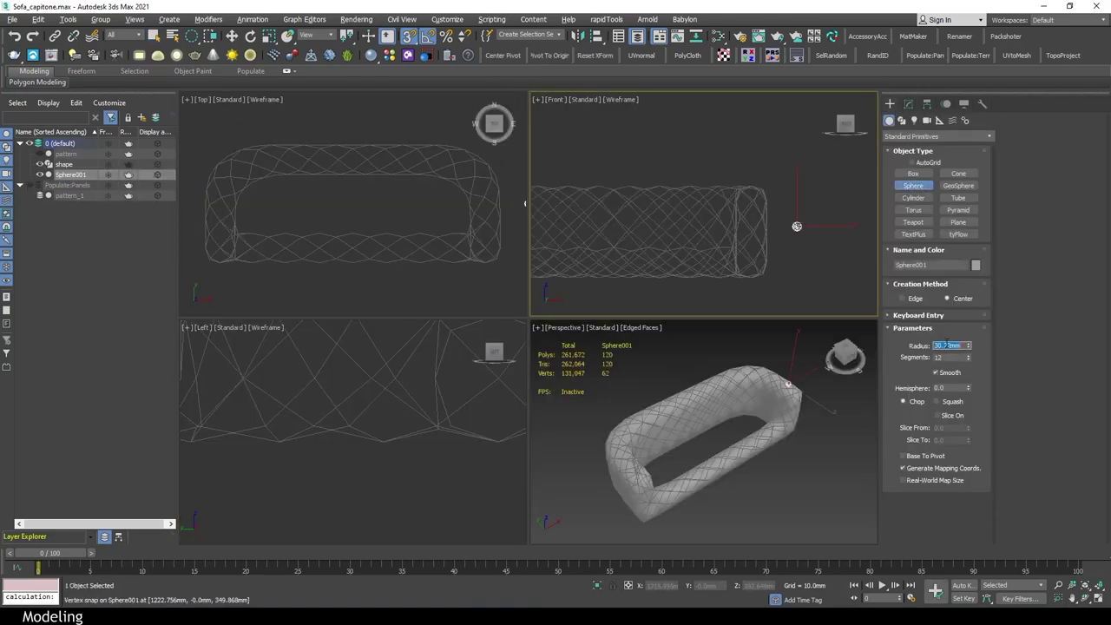
# Convert the sphere to Editable Poly and delete its top polygons to form a half-dome button.
pyautogui.rightClick(377, 173)
pyautogui.click(469, 286)
pyautogui.press('4')
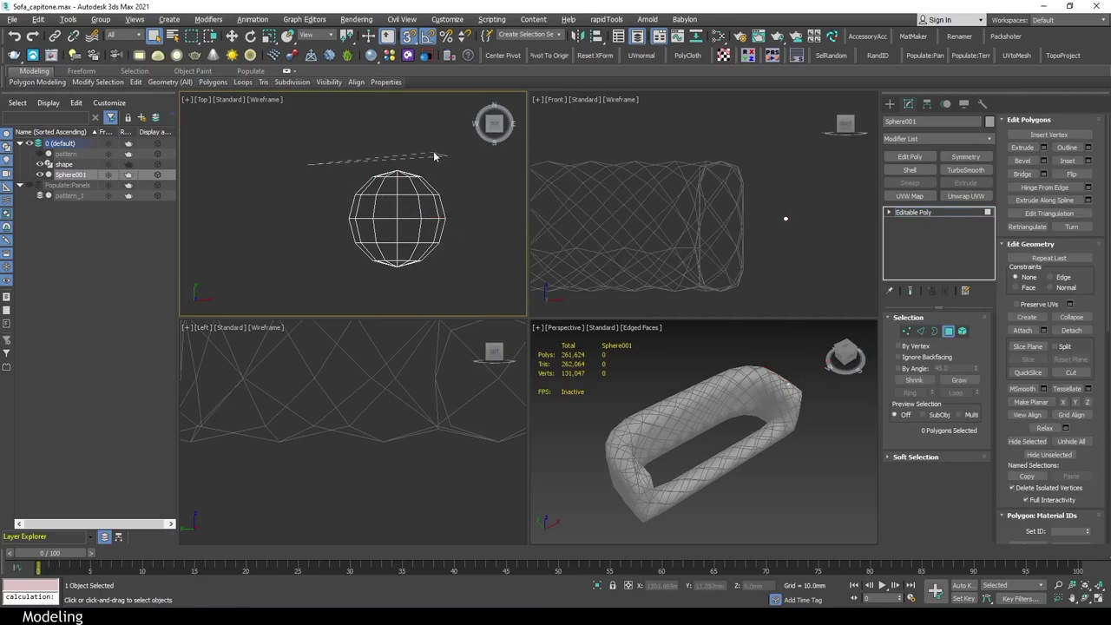
pyautogui.press('Delete')
pyautogui.press('4')
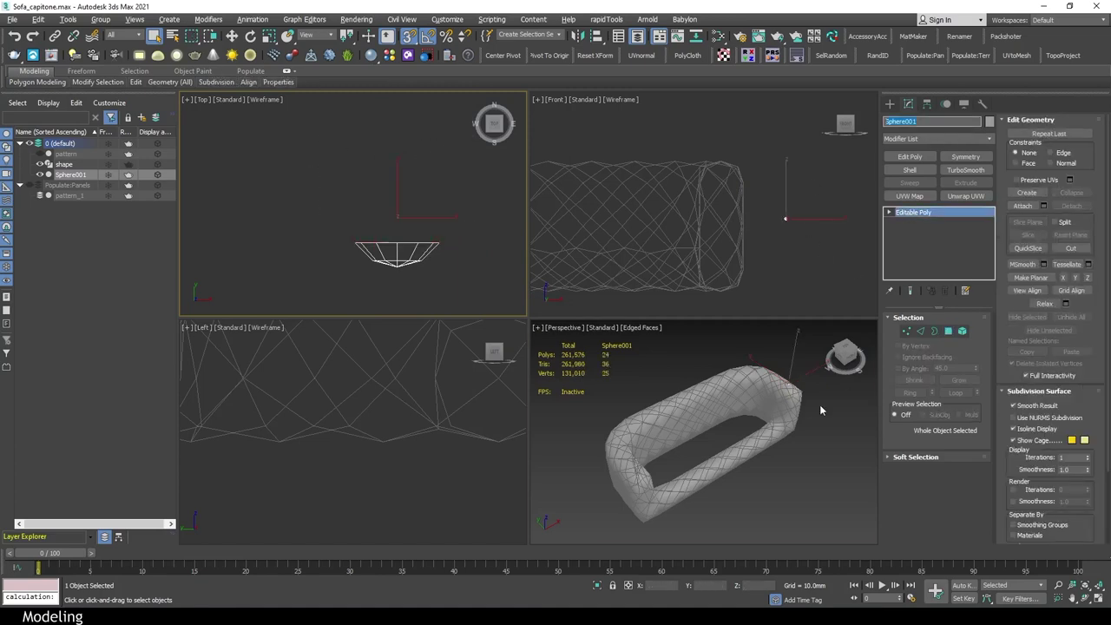
pyautogui.hotkey('alt', 'w')
pyautogui.keyDown('alt'); pyautogui.moveTo(820, 410); pyautogui.dragTo(645, 310, button='middle'); pyautogui.keyUp('alt')
pyautogui.click(889, 103)
pyautogui.click(937, 137)
# Make a Scatter compound of the half-dome over the sofa shape and add an Edit Poly modifier.
pyautogui.click(929, 165)
pyautogui.click(958, 174)
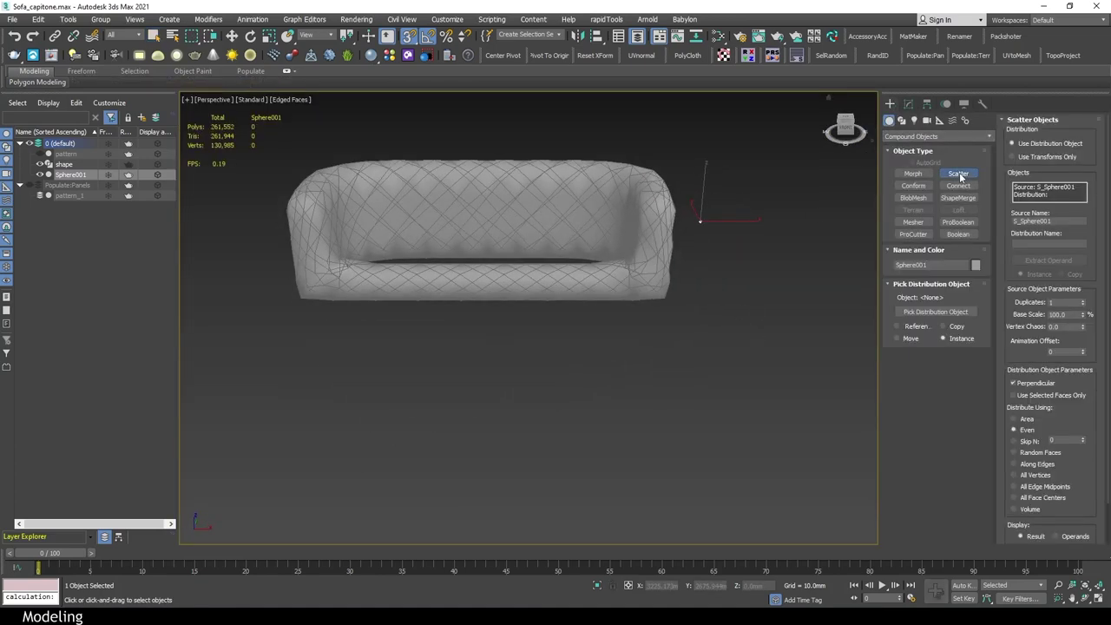
pyautogui.click(656, 276)
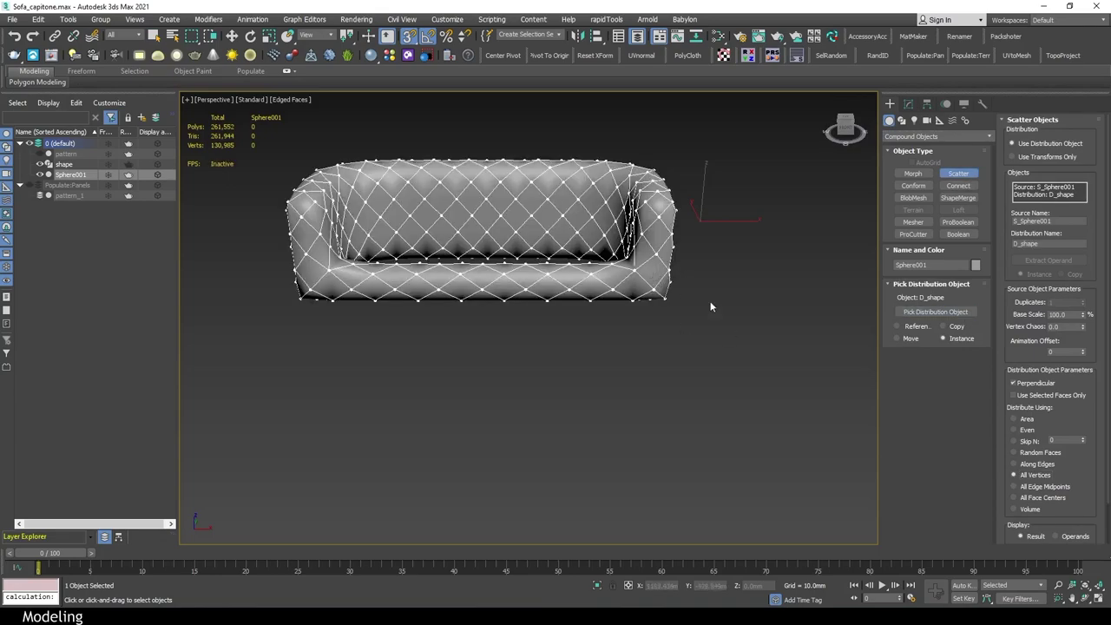
pyautogui.scroll(5, 710, 306)
pyautogui.keyDown('alt'); pyautogui.moveTo(710, 306); pyautogui.dragTo(608, 287, button='middle'); pyautogui.keyUp('alt')
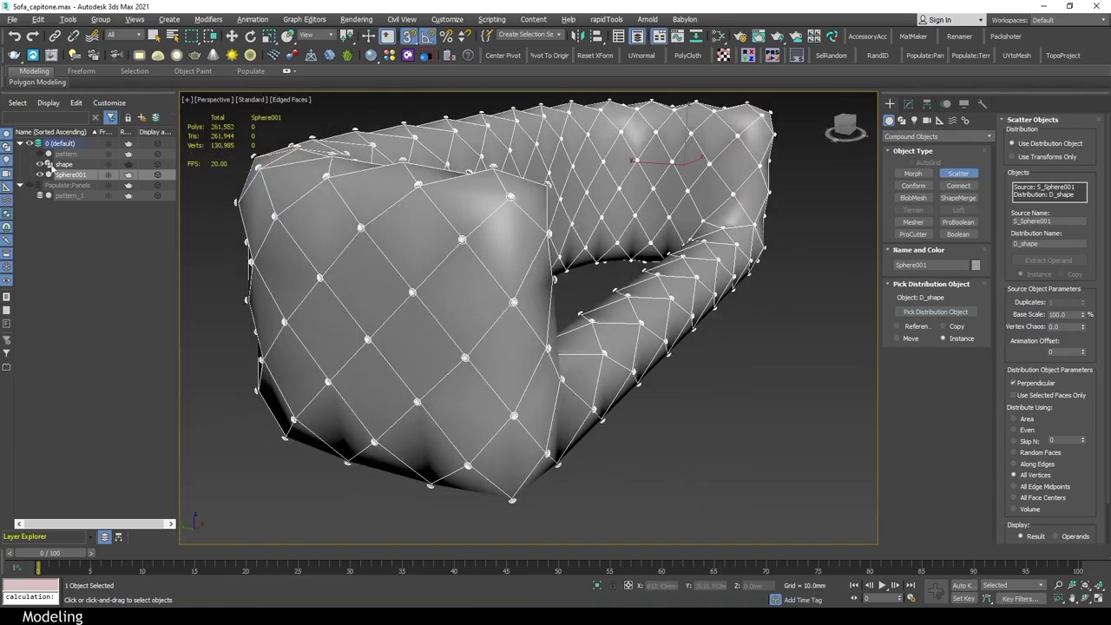
pyautogui.click(908, 103)
pyautogui.click(910, 157)
pyautogui.click(691, 420)
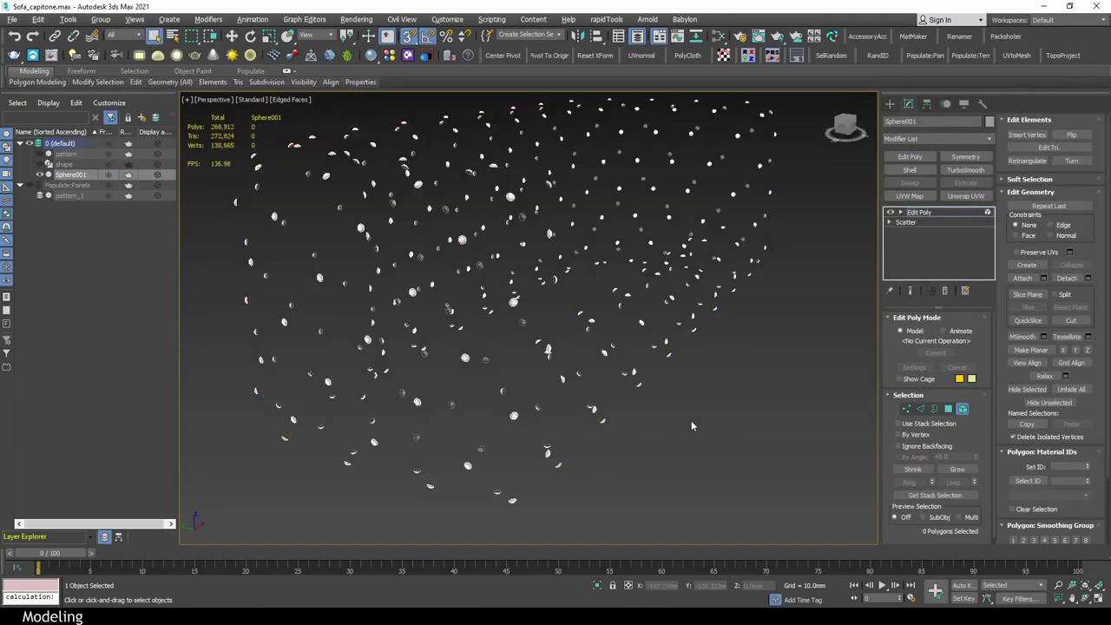
# Hide edges and switch the viewport to faster performance shading near the sofa arm.
pyautogui.press('F4')
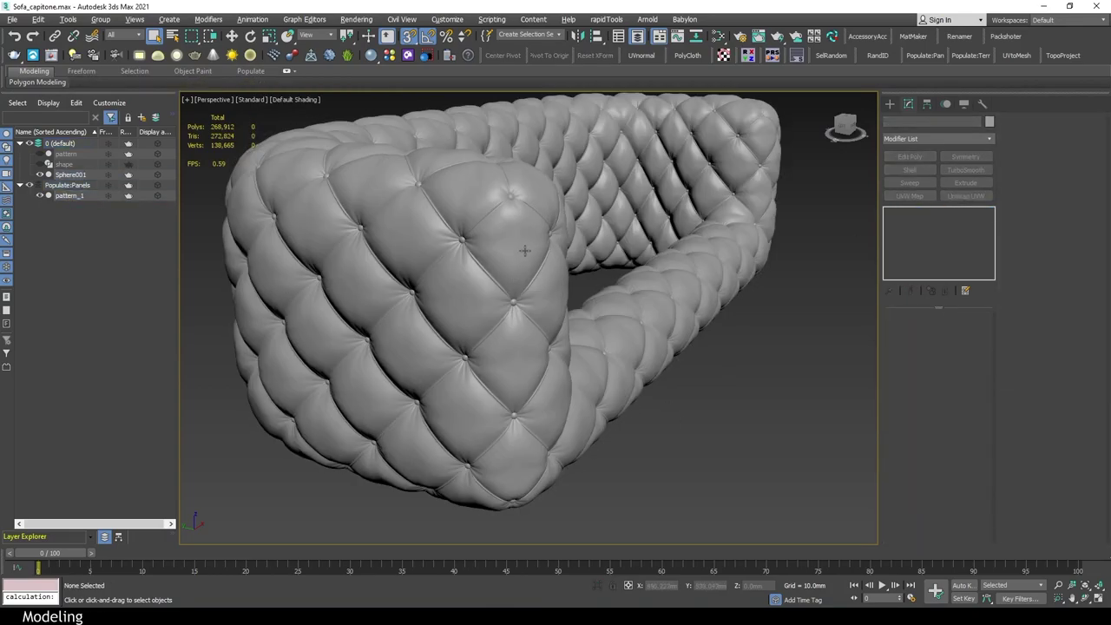
pyautogui.scroll(5, 622, 339)
pyautogui.scroll(-5, 564, 286)
pyautogui.keyDown('alt'); pyautogui.moveTo(564, 287); pyautogui.dragTo(534, 243, button='middle'); pyautogui.keyUp('alt')
pyautogui.scroll(5, 535, 242)
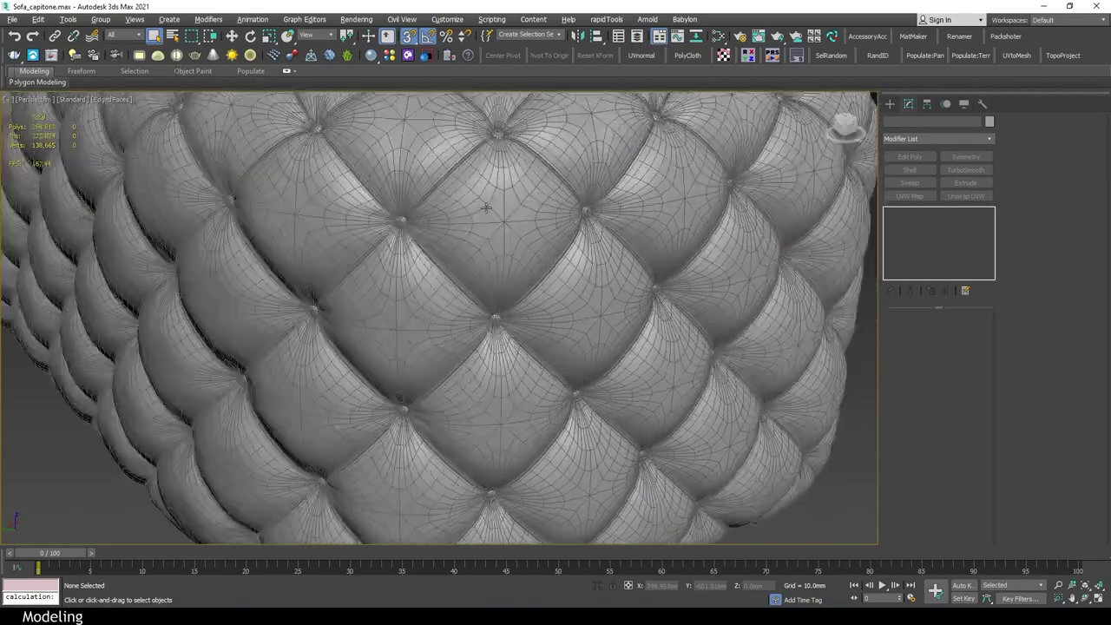
pyautogui.click(103, 99)
pyautogui.click(121, 207)
# Orbit around the tufted cushions to a higher three-quarter view.
pyautogui.keyDown('alt'); pyautogui.moveTo(601, 315); pyautogui.dragTo(600, 315, button='middle'); pyautogui.keyUp('alt')
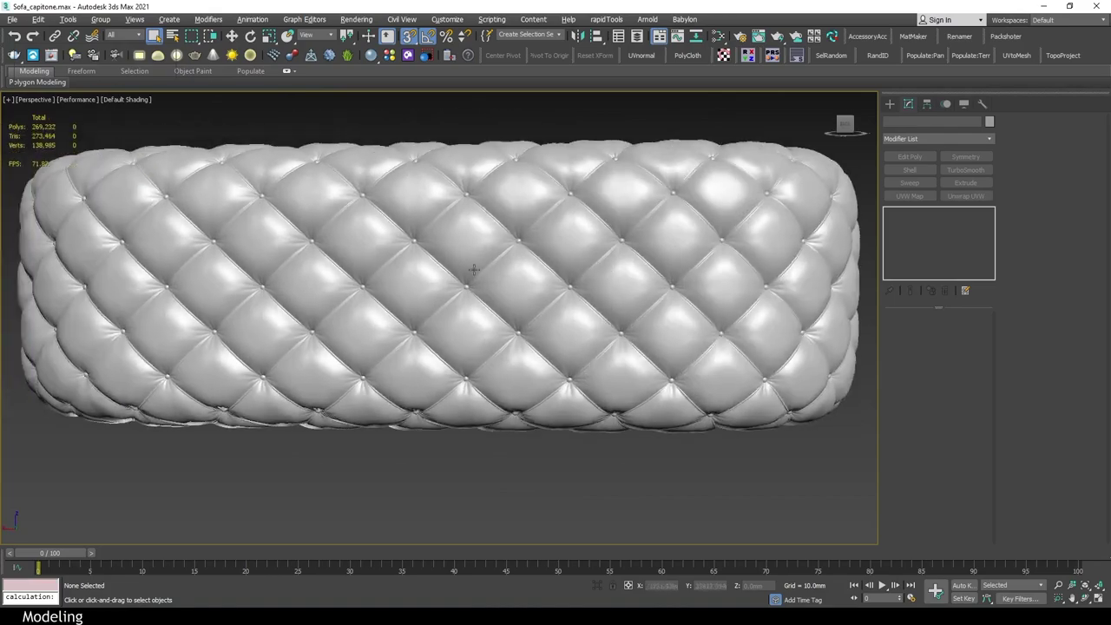
pyautogui.scroll(5, 601, 315)
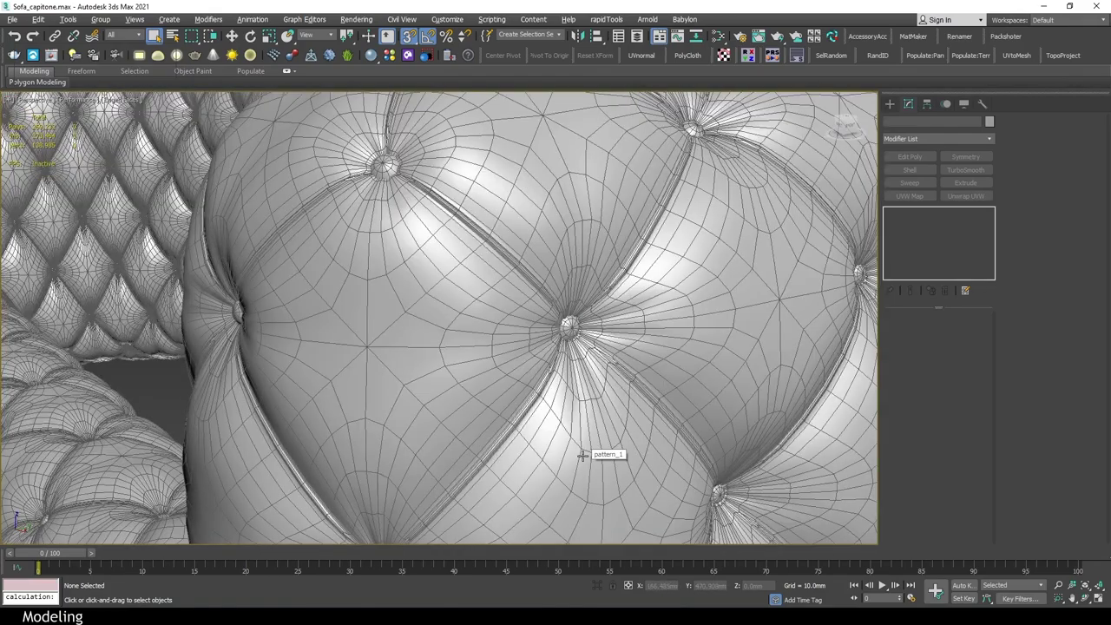
pyautogui.moveTo(579, 457)
pyautogui.keyDown('alt'); pyautogui.mouseDown(button='middle')
pyautogui.moveTo(595, 290)
pyautogui.moveTo(514, 317)
pyautogui.mouseUp(button='middle'); pyautogui.keyUp('alt')
pyautogui.scroll(-5, 595, 290)
pyautogui.scroll(-5, 573, 313)
pyautogui.scroll(2, 458, 291)
pyautogui.moveTo(501, 410)
pyautogui.keyDown('alt'); pyautogui.mouseDown(button='middle')
pyautogui.moveTo(632, 350)
pyautogui.moveTo(578, 401)
pyautogui.mouseUp(button='middle'); pyautogui.keyUp('alt')
pyautogui.scroll(-3, 632, 351)
pyautogui.scroll(3, 578, 402)
# Compare High Quality and Standard shading, then hide the Populate:Panels layer.
pyautogui.click(86, 103)
pyautogui.click(109, 111)
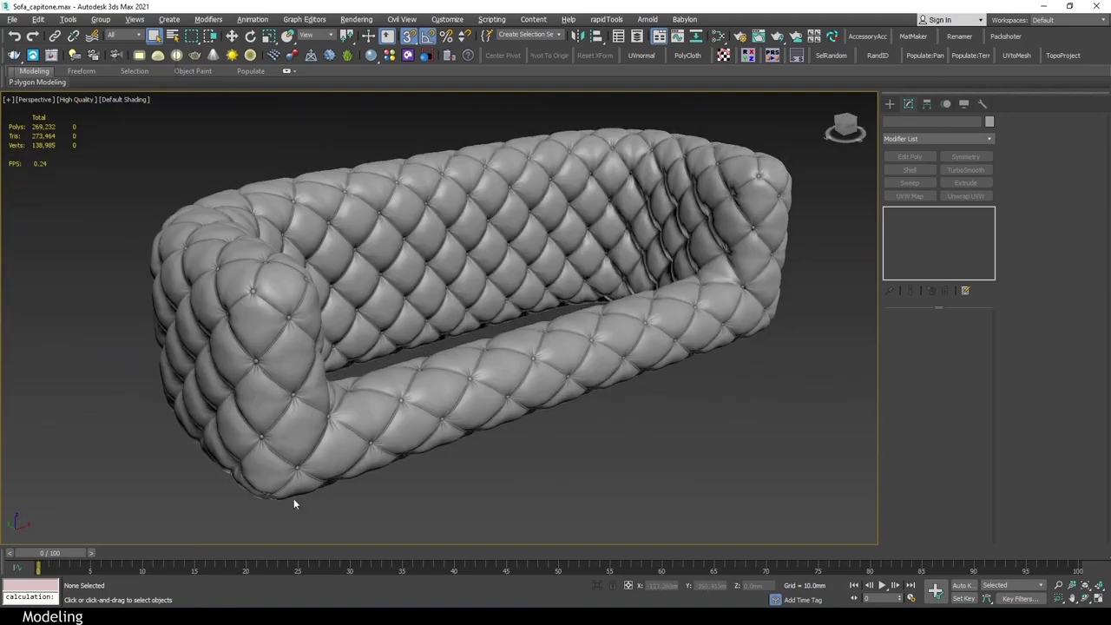
pyautogui.click(96, 100)
pyautogui.click(205, 120)
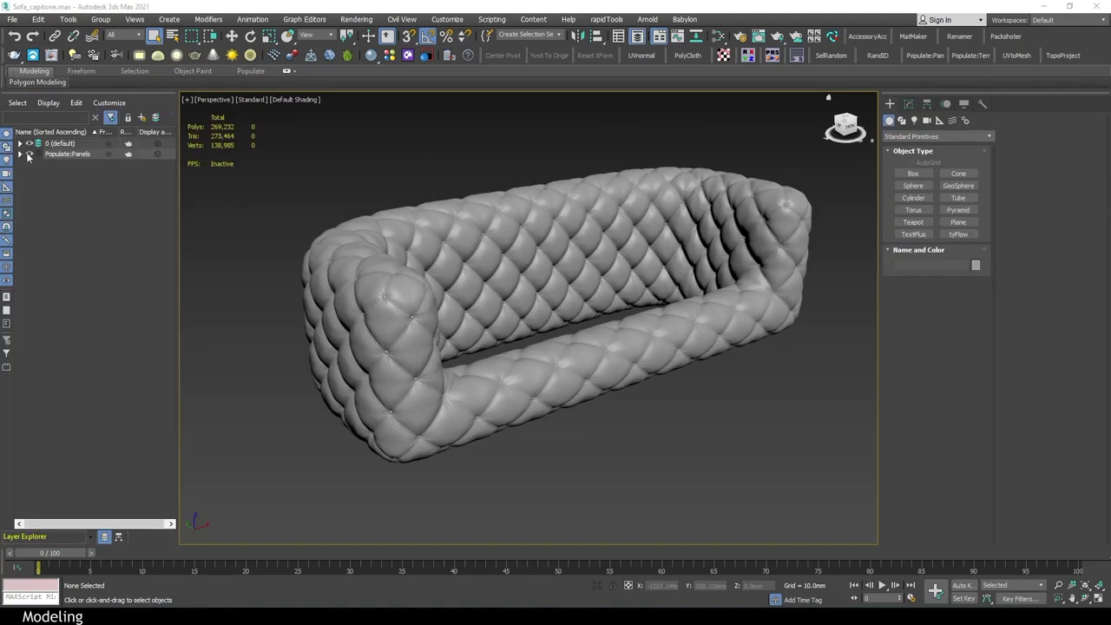
pyautogui.click(27, 155)
pyautogui.click(19, 144)
# On the 'shape' base mesh, select the back-rest and arm band of polygons.
pyautogui.click(63, 164)
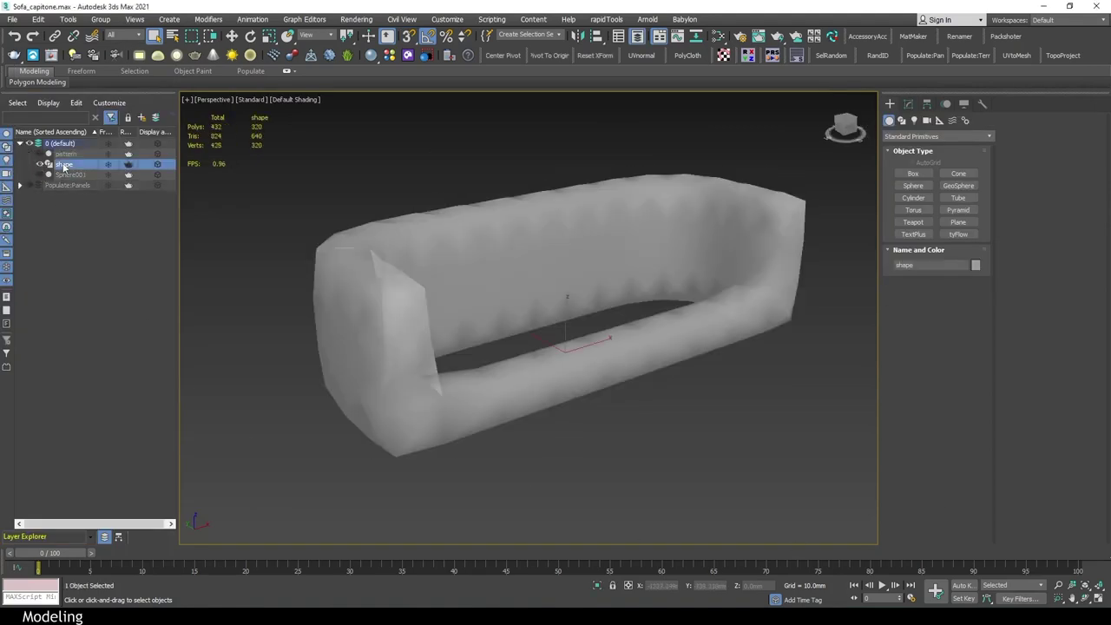
pyautogui.click(908, 103)
pyautogui.press('F4')
pyautogui.click(920, 232)
pyautogui.click(910, 290)
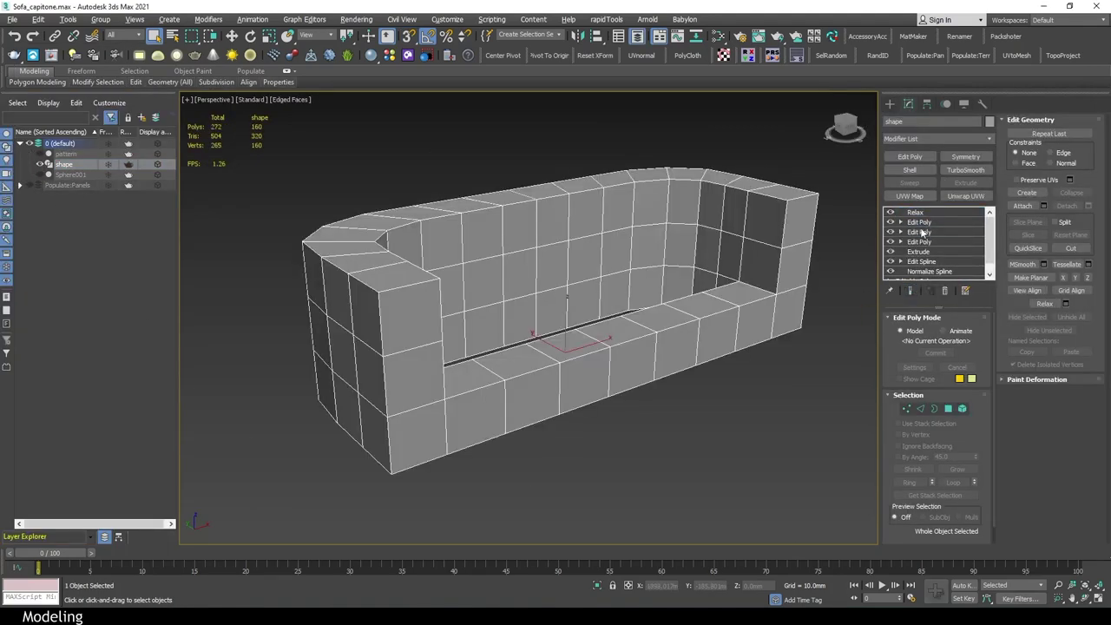
pyautogui.press('4')
pyautogui.click(728, 247)
# Detach the selected band as Object001 and hide the base shape.
pyautogui.hotkey('alt', 'w')
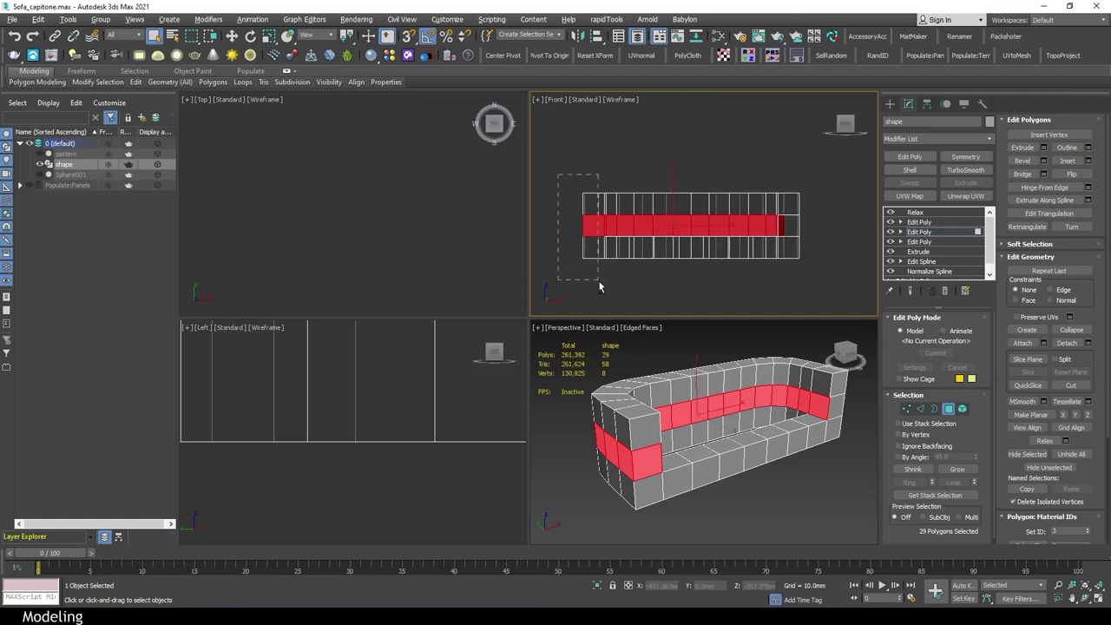
pyautogui.rightClick(255, 157)
pyautogui.hotkey('alt', 'w')
pyautogui.keyDown('alt'); pyautogui.moveTo(669, 414); pyautogui.dragTo(555, 347, button='middle'); pyautogui.keyUp('alt')
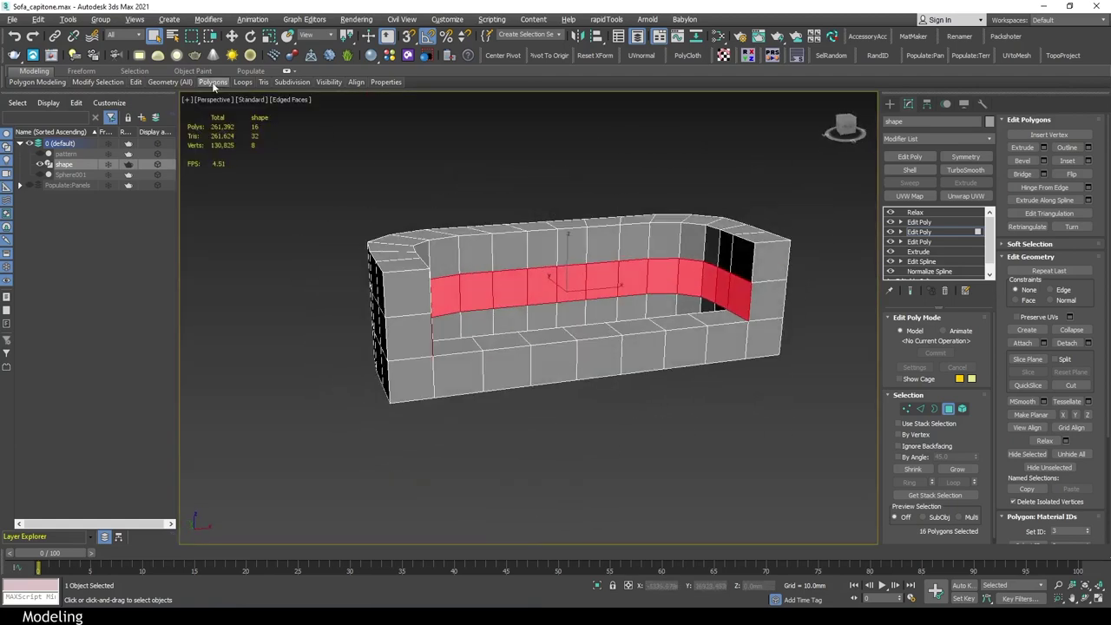
pyautogui.click(592, 316)
pyautogui.click(69, 154)
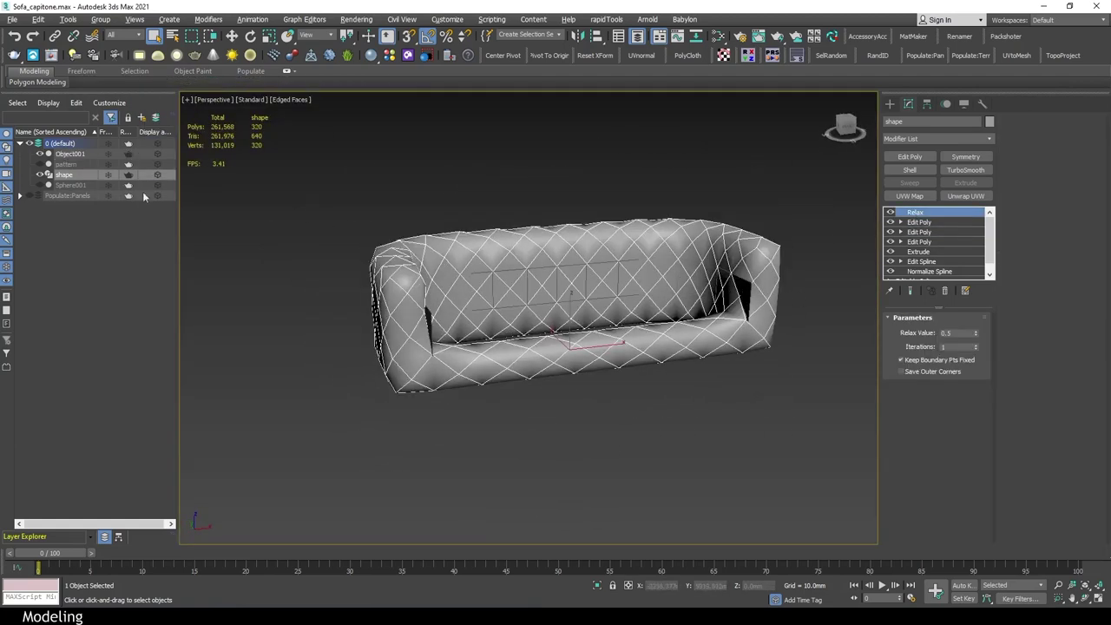
pyautogui.click(39, 175)
# Bridge the band's two open end edges with 10 segments to close the front.
pyautogui.press('2')
pyautogui.click(738, 277)
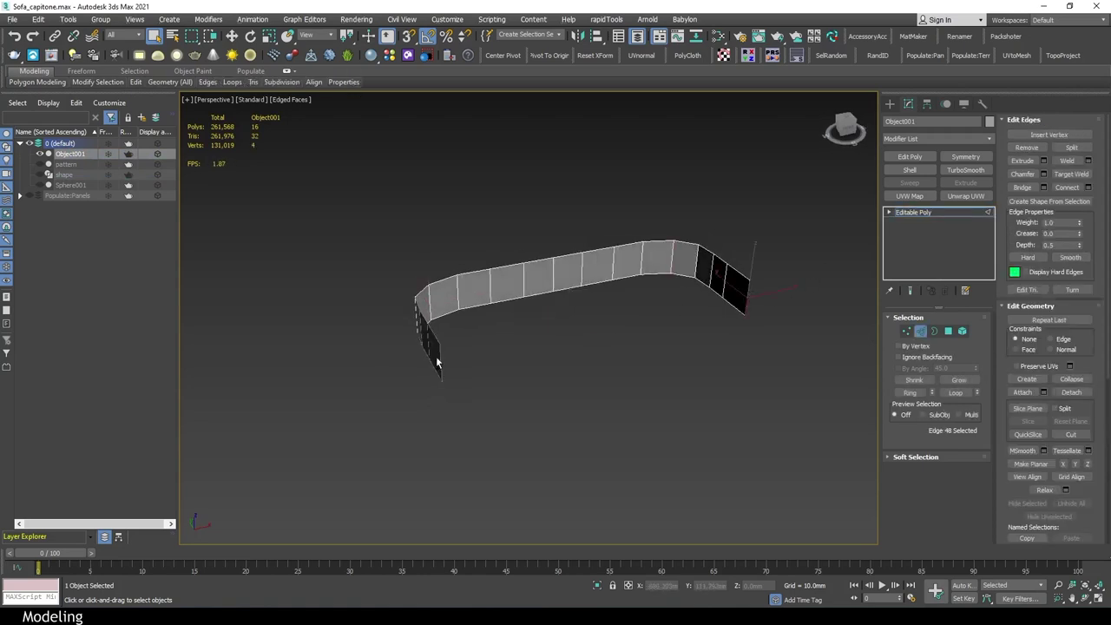
pyautogui.keyDown('ctrl'); pyautogui.click(434, 355); pyautogui.keyUp('ctrl')
pyautogui.keyDown('alt'); pyautogui.moveTo(434, 355); pyautogui.dragTo(647, 386, button='middle'); pyautogui.keyUp('alt')
pyautogui.keyDown('shift'); pyautogui.click(1022, 188); pyautogui.keyUp('shift')
pyautogui.click(568, 375)
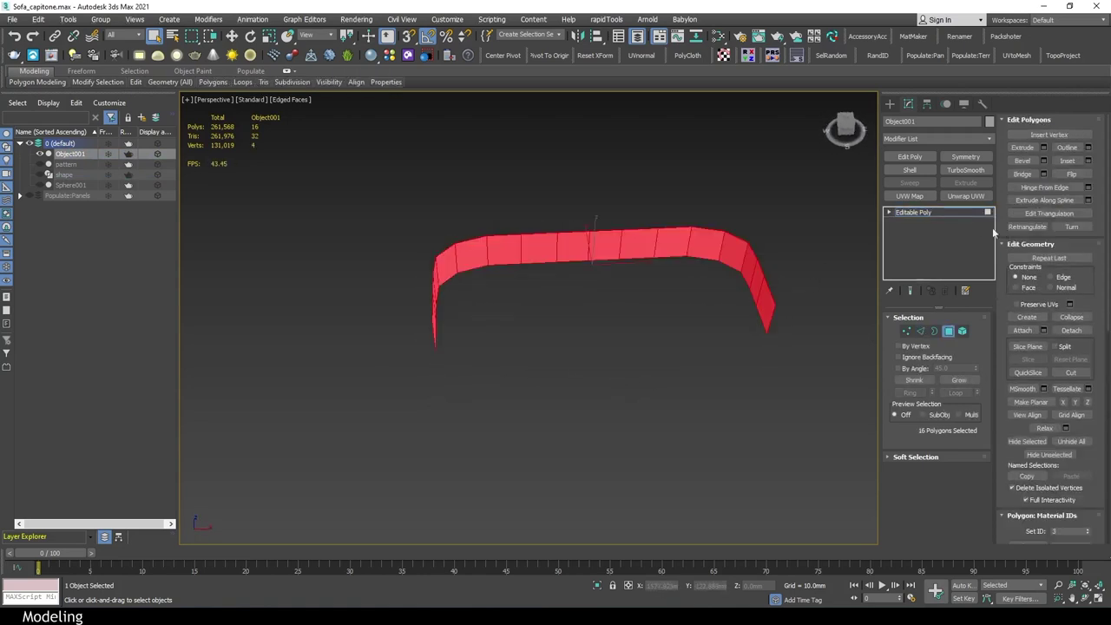
pyautogui.click(1044, 187)
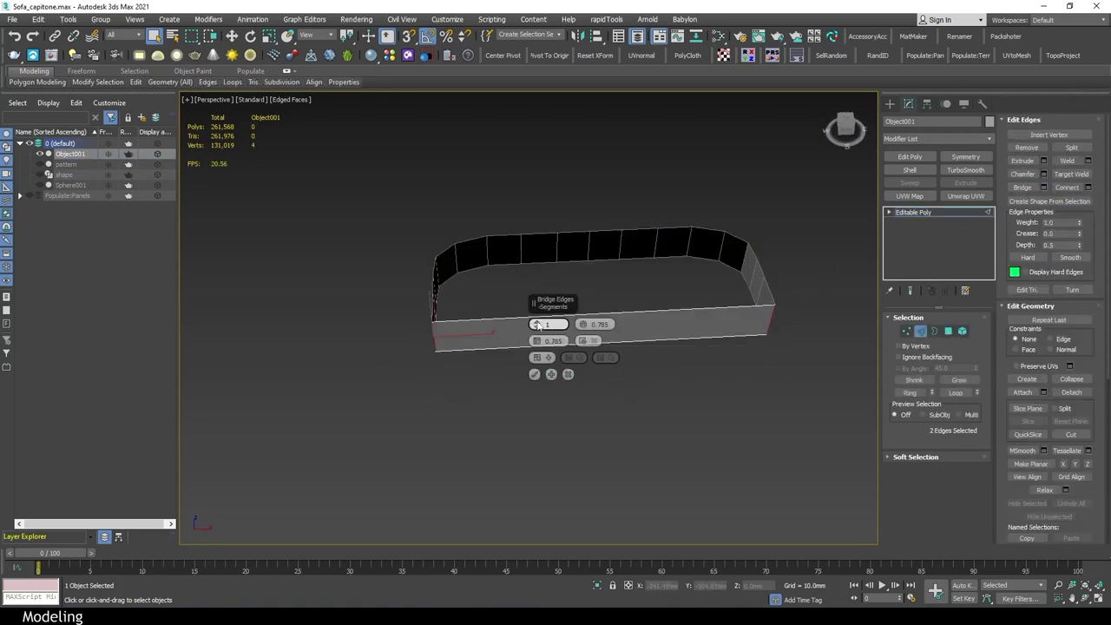
pyautogui.keyDown('alt'); pyautogui.moveTo(536, 325); pyautogui.dragTo(503, 281, button='middle'); pyautogui.keyUp('alt')
pyautogui.moveTo(657, 230); pyautogui.dragTo(652, 206, button='middle')
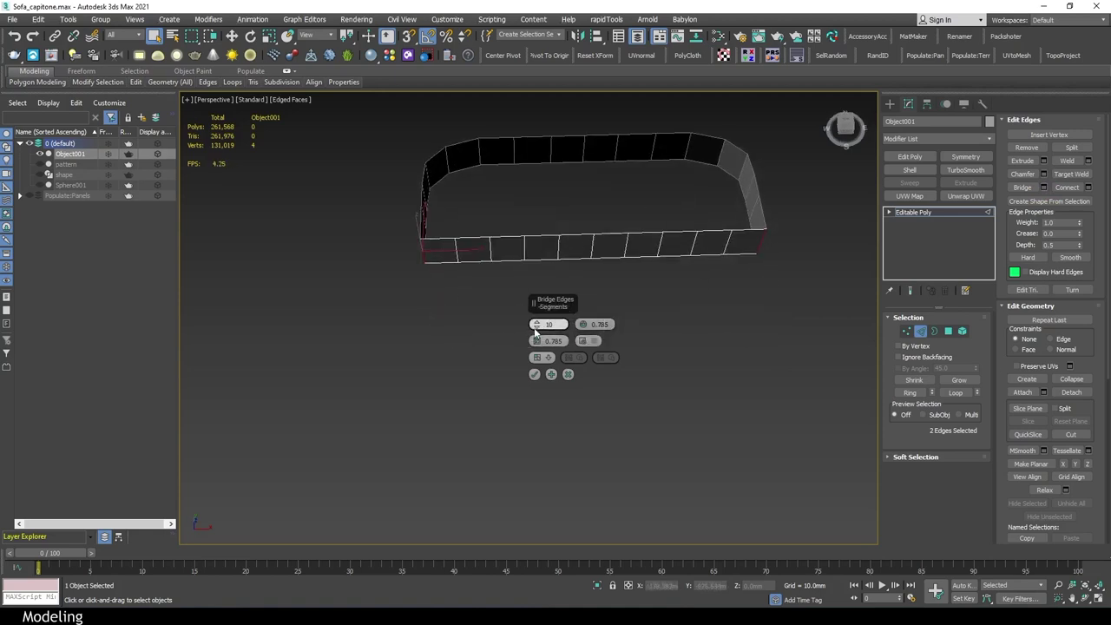
pyautogui.press('1')
# Fill the open top with a quad grid and unhide the tufted panels layer.
pyautogui.moveTo(709, 175)
pyautogui.keyDown('alt'); pyautogui.mouseDown(button='middle')
pyautogui.moveTo(690, 248)
pyautogui.moveTo(568, 273)
pyautogui.moveTo(546, 217)
pyautogui.mouseUp(button='middle'); pyautogui.keyUp('alt')
pyautogui.click(607, 19)
pyautogui.click(686, 87)
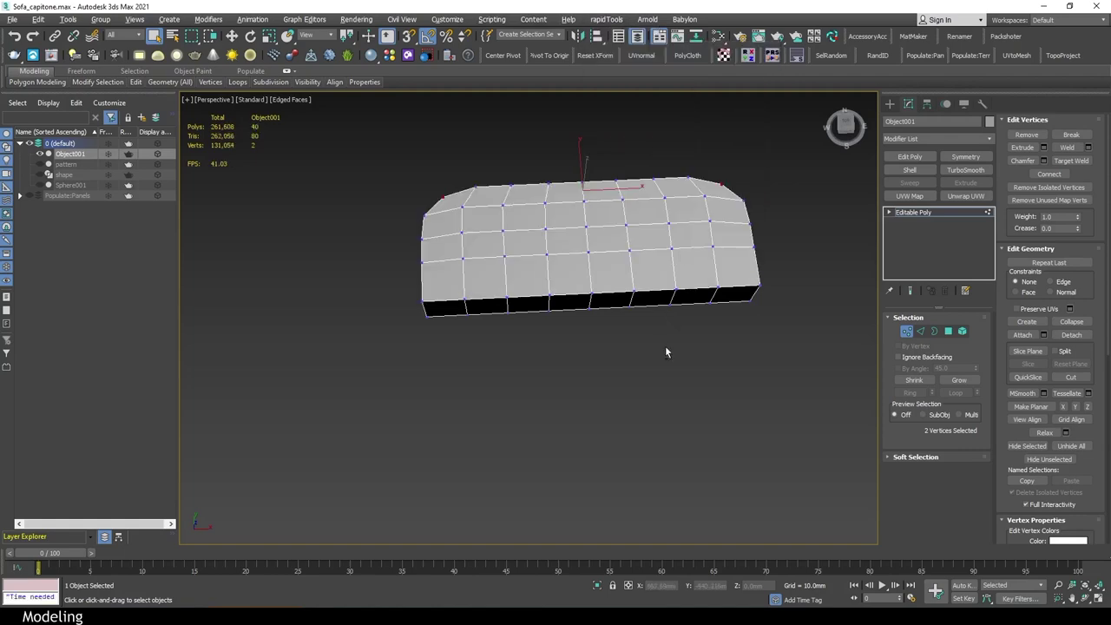
pyautogui.moveTo(664, 346)
pyautogui.keyDown('alt'); pyautogui.mouseDown(button='middle')
pyautogui.moveTo(722, 229)
pyautogui.moveTo(573, 217)
pyautogui.mouseUp(button='middle'); pyautogui.keyUp('alt')
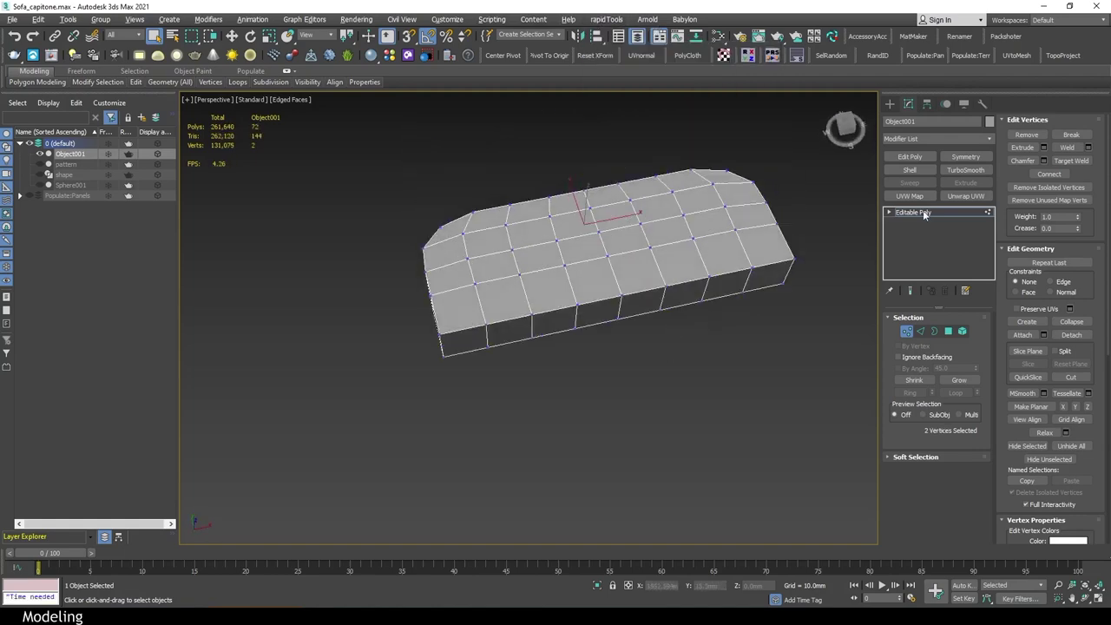
pyautogui.hotkey('ctrl', 'd')
pyautogui.click(30, 195)
# Box-select the seat's side vertex rows and move them to fit inside the sofa.
pyautogui.click(703, 342)
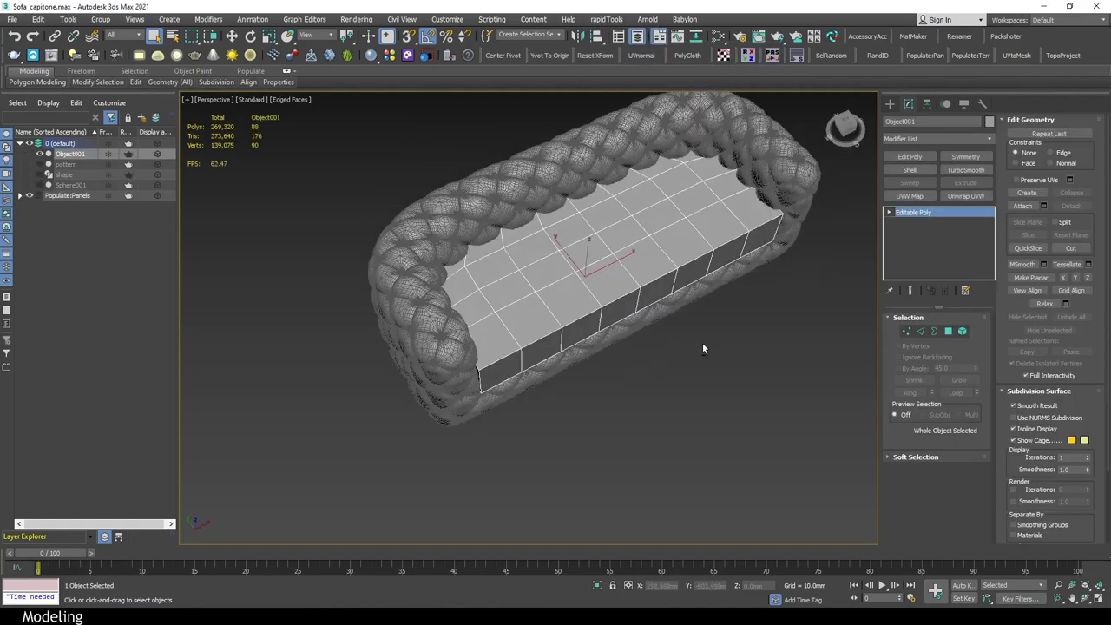
pyautogui.keyDown('alt'); pyautogui.moveTo(702, 342); pyautogui.dragTo(742, 318, button='middle'); pyautogui.keyUp('alt')
pyautogui.hotkey('alt', 'w')
pyautogui.moveTo(237, 406); pyautogui.dragTo(237, 406)
pyautogui.press('w')
pyautogui.hotkey('alt', 'w')
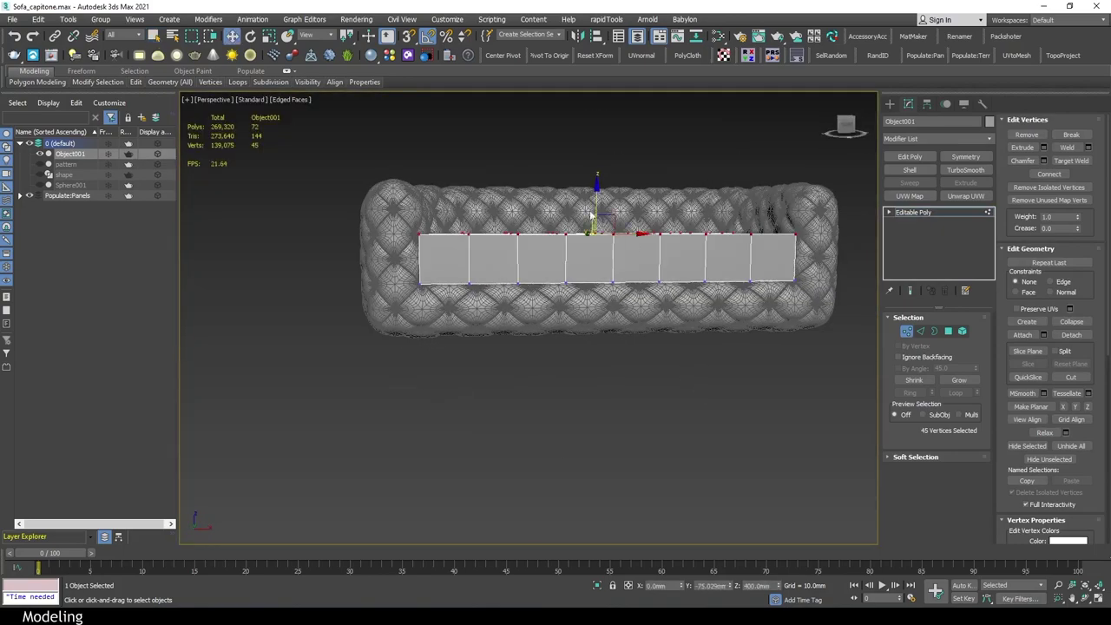
pyautogui.keyDown('alt'); pyautogui.moveTo(589, 221); pyautogui.dragTo(645, 220, button='middle'); pyautogui.keyUp('alt')
pyautogui.hotkey('alt', 'w')
pyautogui.hotkey('alt', 'w')
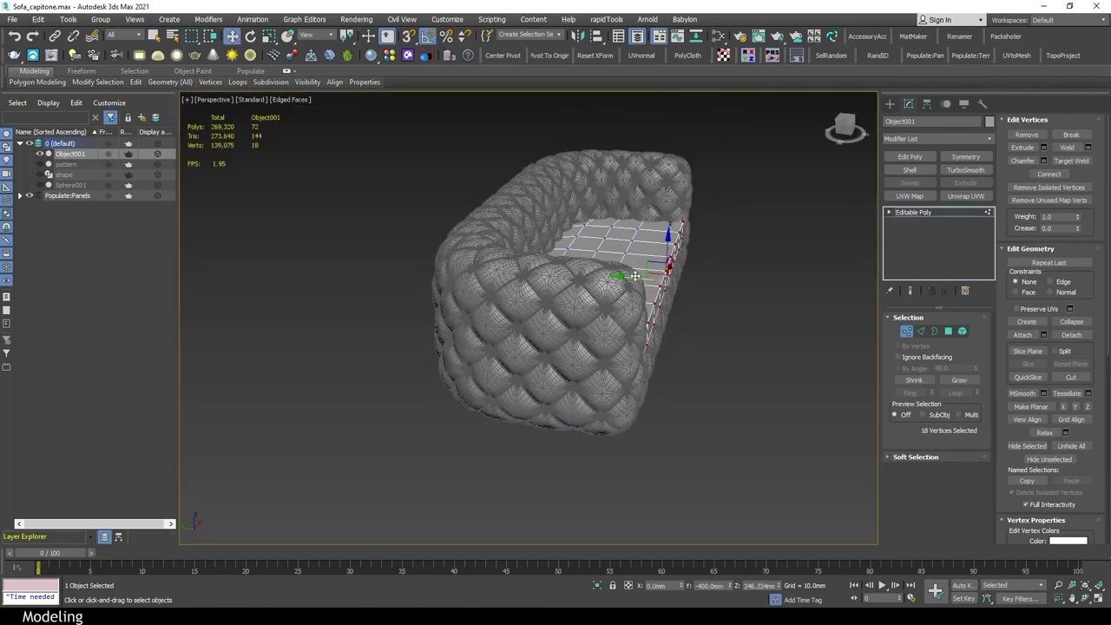
pyautogui.moveTo(644, 221); pyautogui.dragTo(691, 370)
pyautogui.moveTo(710, 321)
pyautogui.keyDown('alt'); pyautogui.mouseDown(button='middle')
pyautogui.moveTo(734, 363)
pyautogui.moveTo(623, 318)
pyautogui.mouseUp(button='middle'); pyautogui.keyUp('alt')
pyautogui.press('1')
pyautogui.press('q')
# Hide the tufted pattern and maximize the Top viewport in wireframe.
pyautogui.click(48, 164)
pyautogui.press('2')
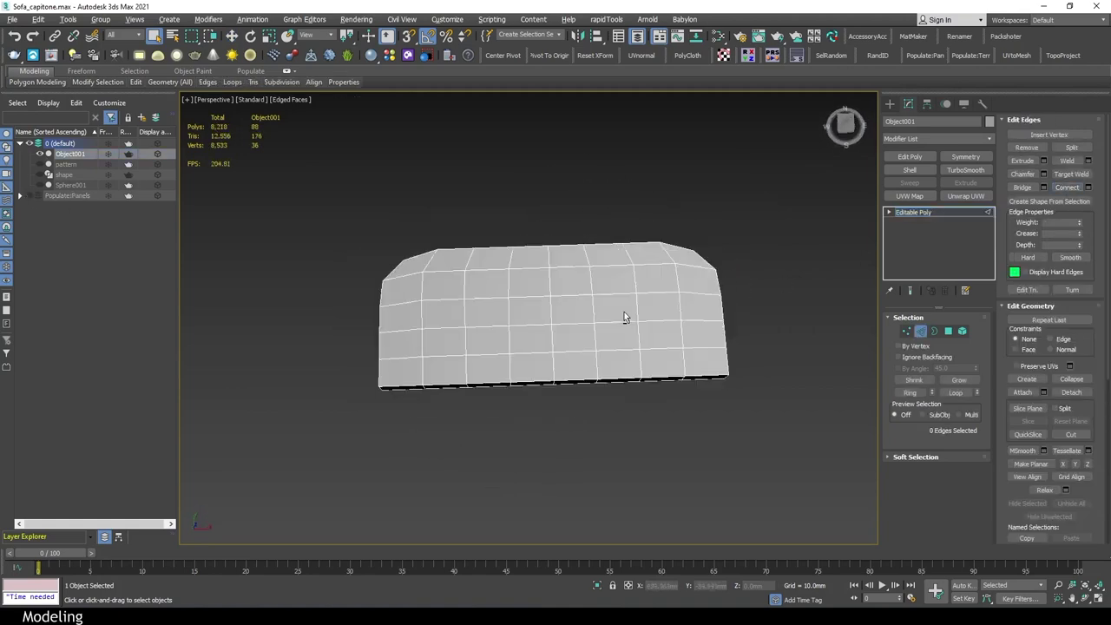
pyautogui.hotkey('alt', 'w')
pyautogui.click(481, 212)
pyautogui.hotkey('alt', 'w')
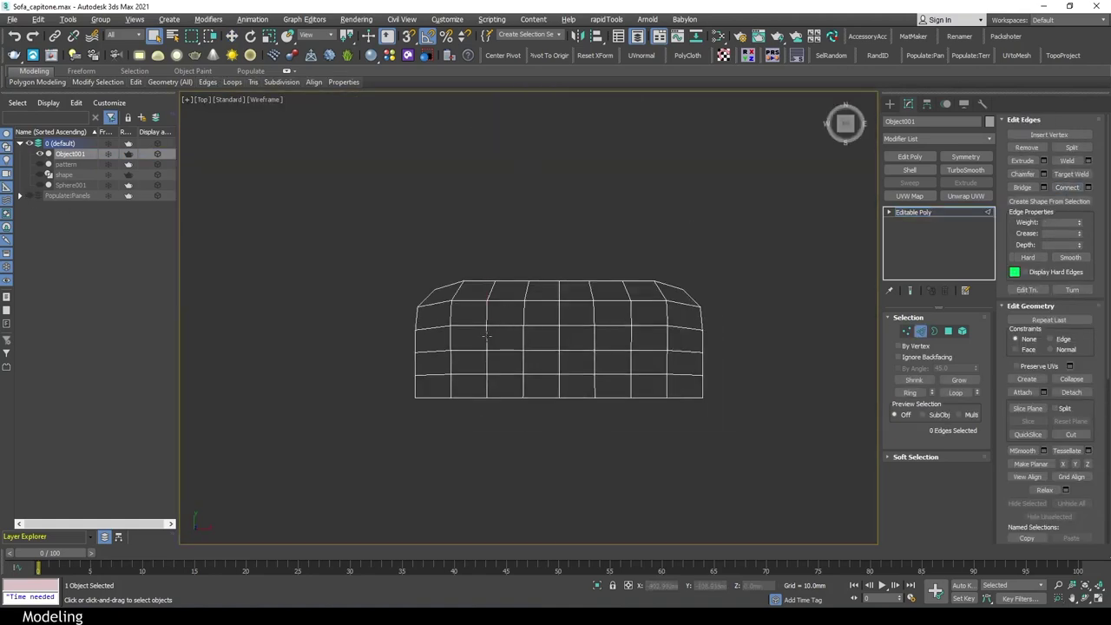
# Create a thin guide Plane below the seat slab.
pyautogui.click(889, 104)
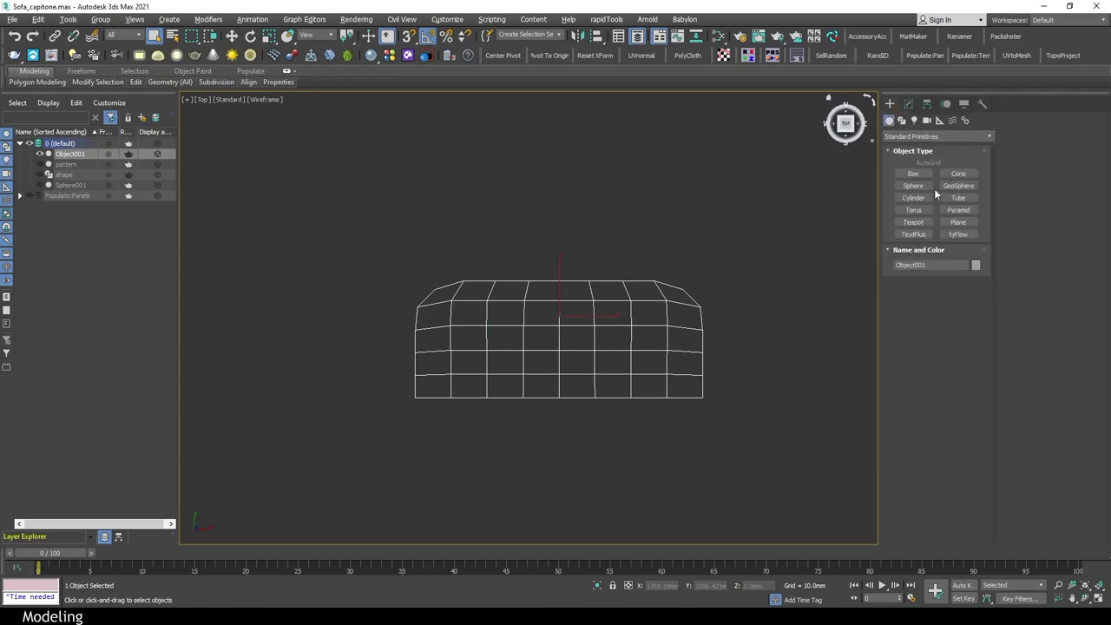
pyautogui.click(958, 222)
pyautogui.click(912, 105)
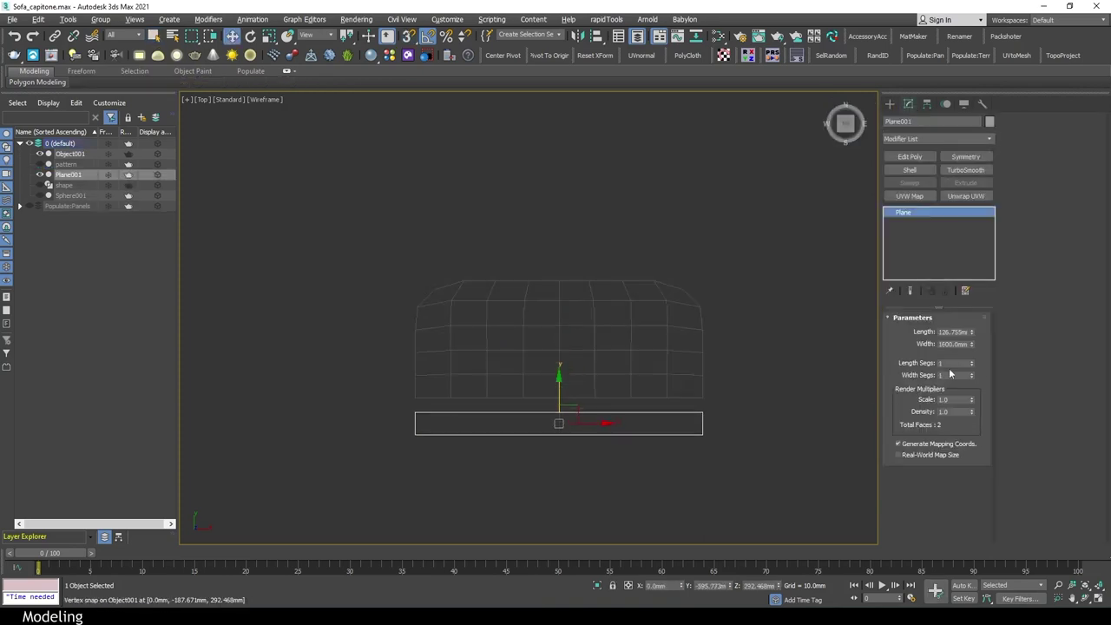
# Chamfer the seat's dividing edges and detach the middle polygon columns as Object002.
pyautogui.click(705, 341)
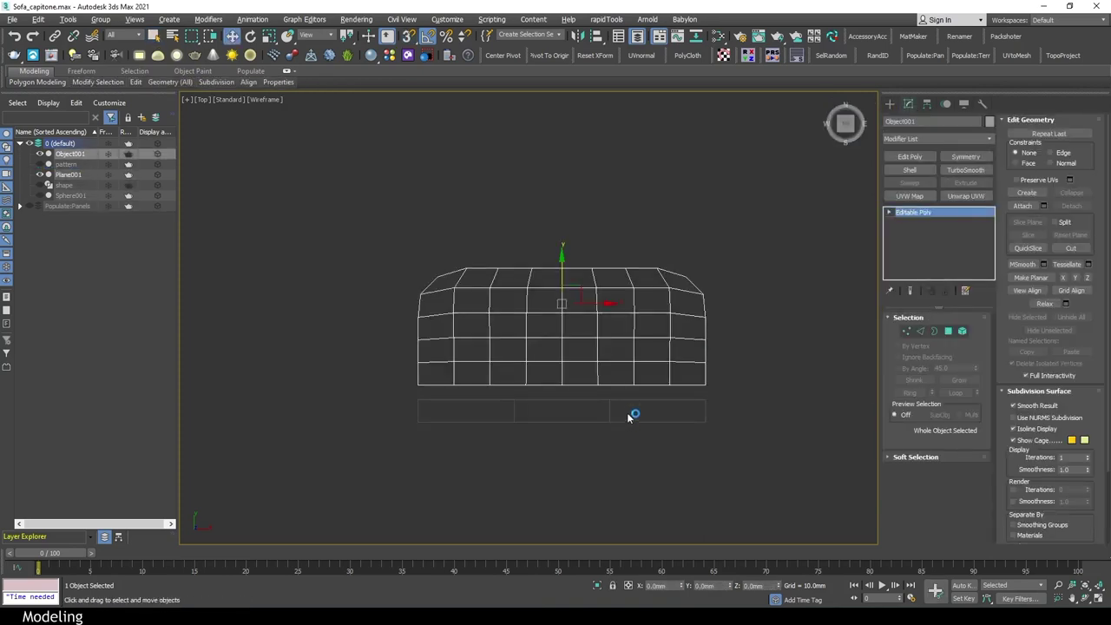
pyautogui.press('2')
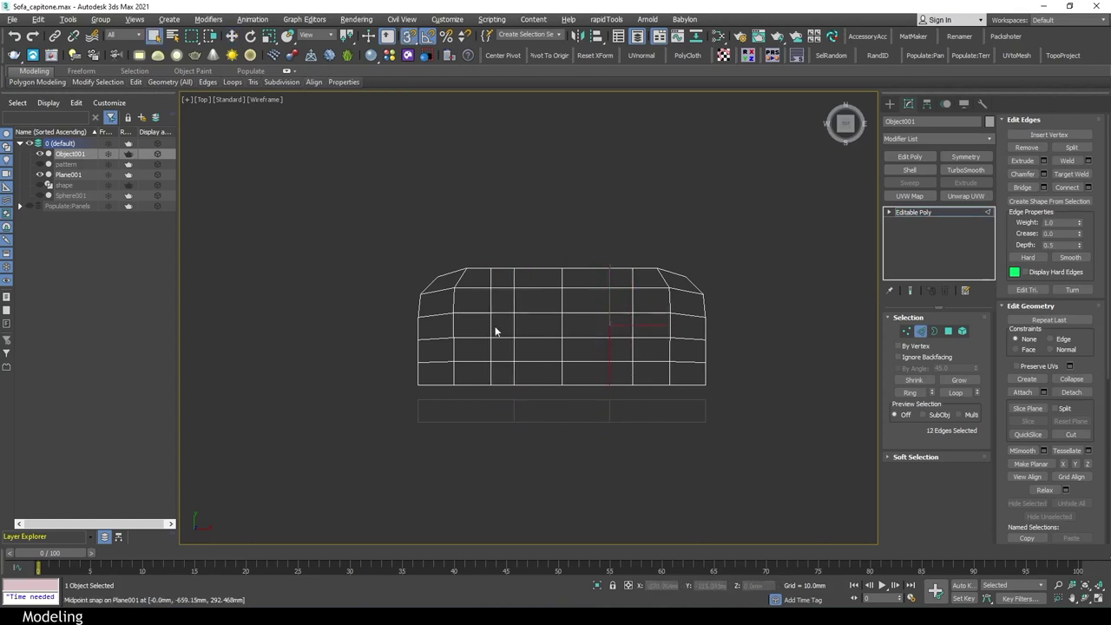
pyautogui.scroll(2, 548, 390)
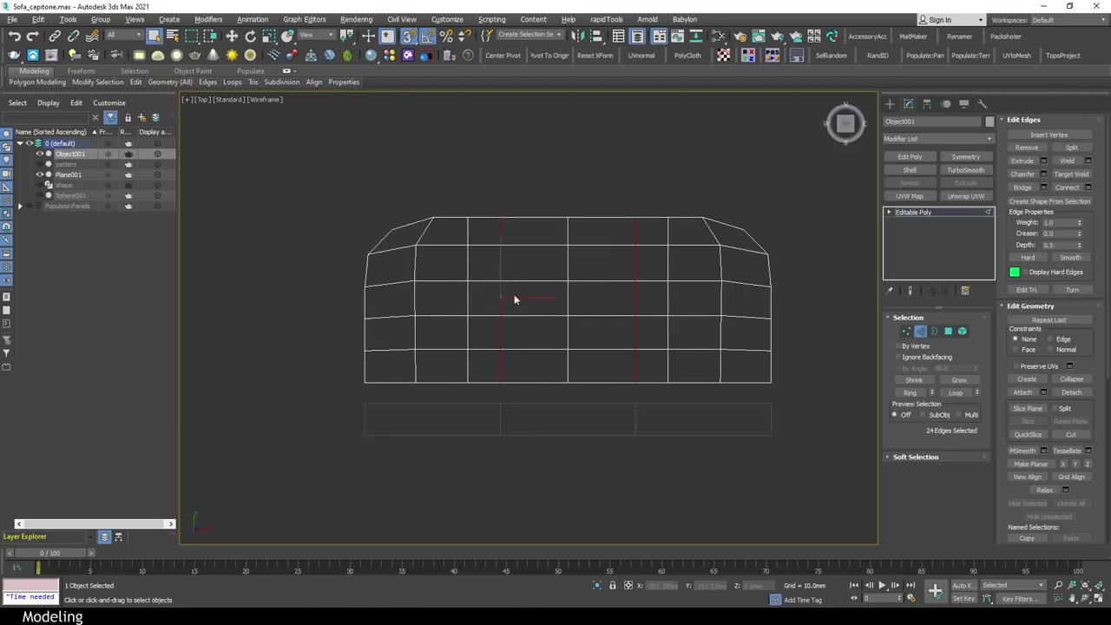
pyautogui.click(534, 441)
pyautogui.press('4')
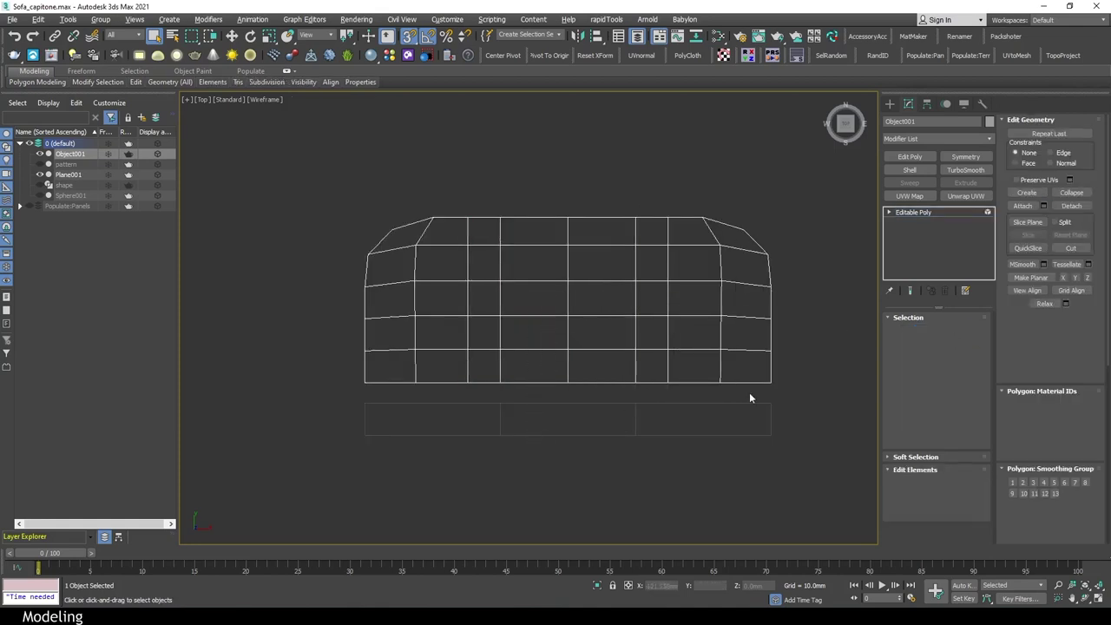
pyautogui.click(170, 81)
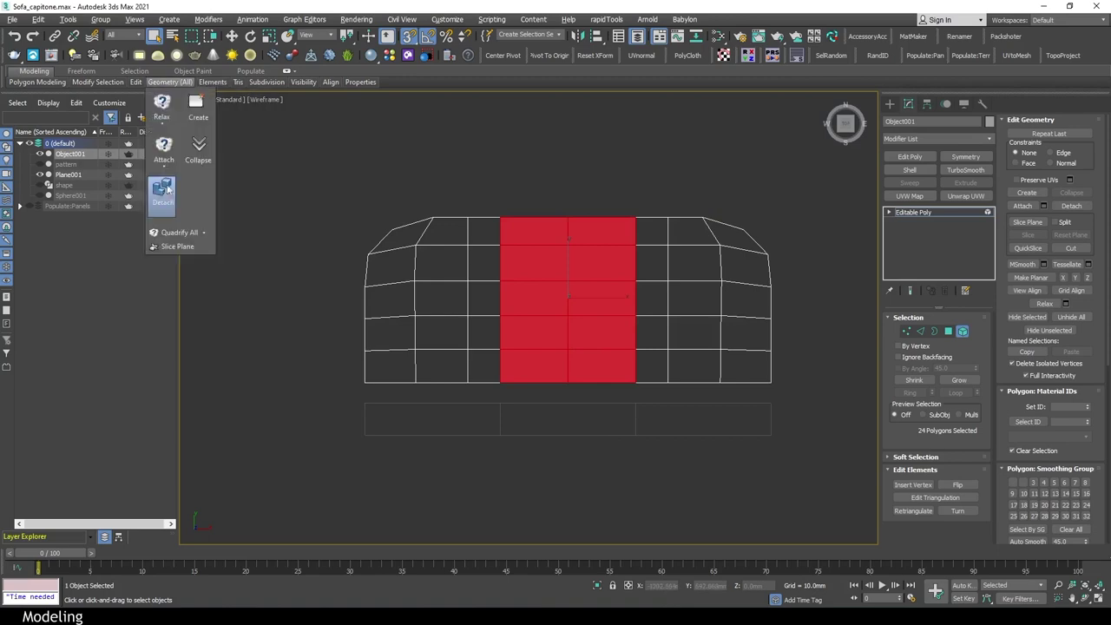
pyautogui.click(162, 197)
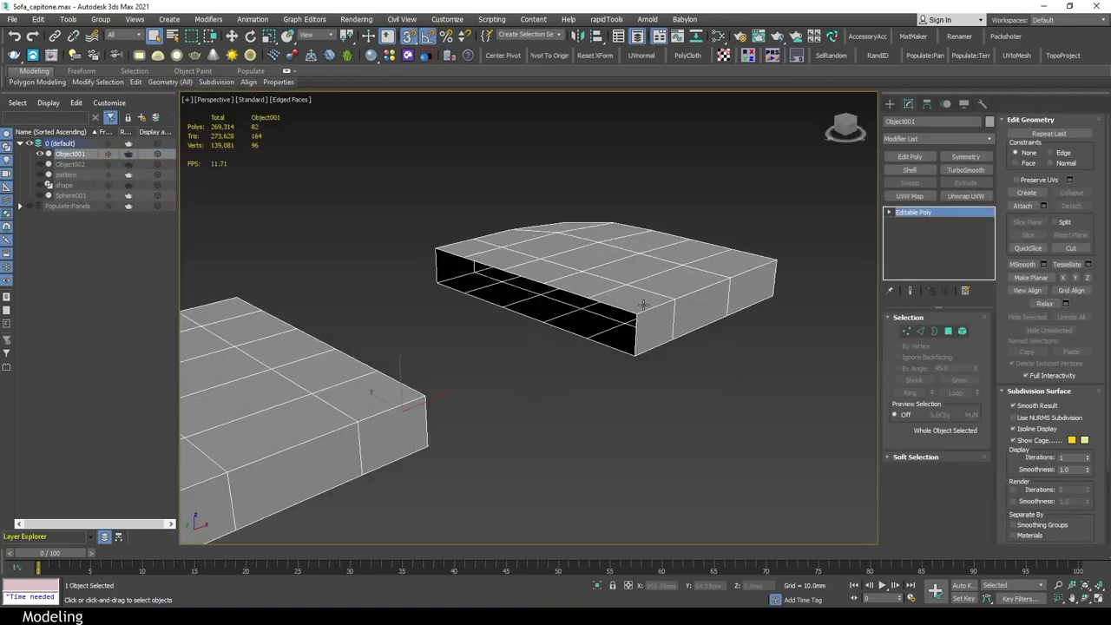
# Select edge loops on the outer cushion pieces and space them evenly with Loop Tools.
pyautogui.press('2')
pyautogui.doubleClick(437, 273)
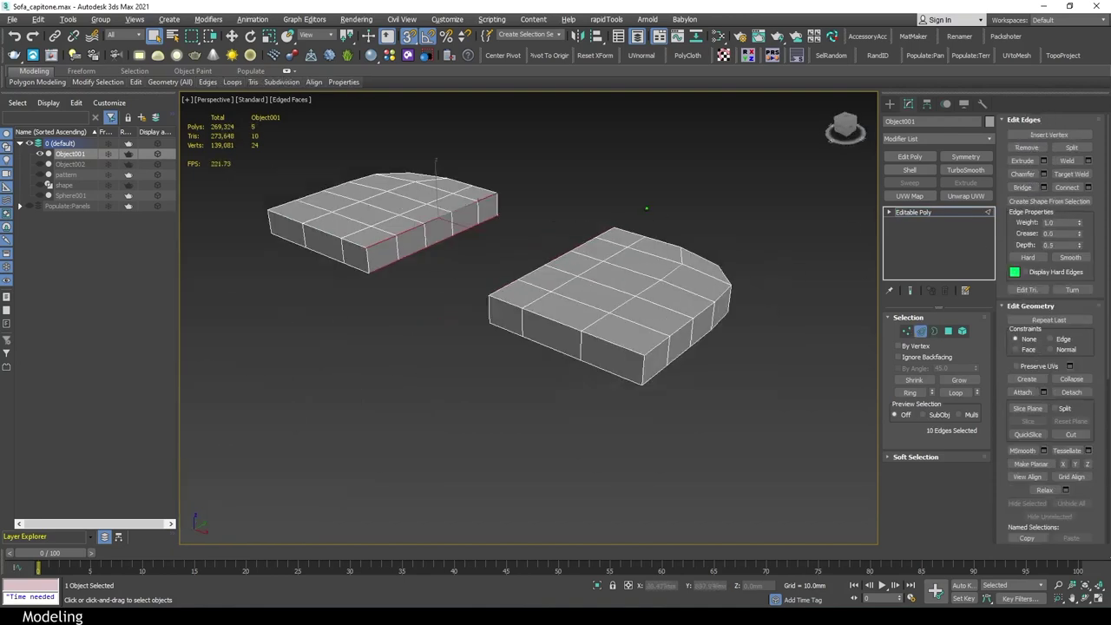
pyautogui.moveTo(844, 222)
pyautogui.keyDown('alt'); pyautogui.mouseDown(button='middle')
pyautogui.moveTo(669, 317)
pyautogui.moveTo(724, 307)
pyautogui.moveTo(823, 243)
pyautogui.mouseUp(button='middle'); pyautogui.keyUp('alt')
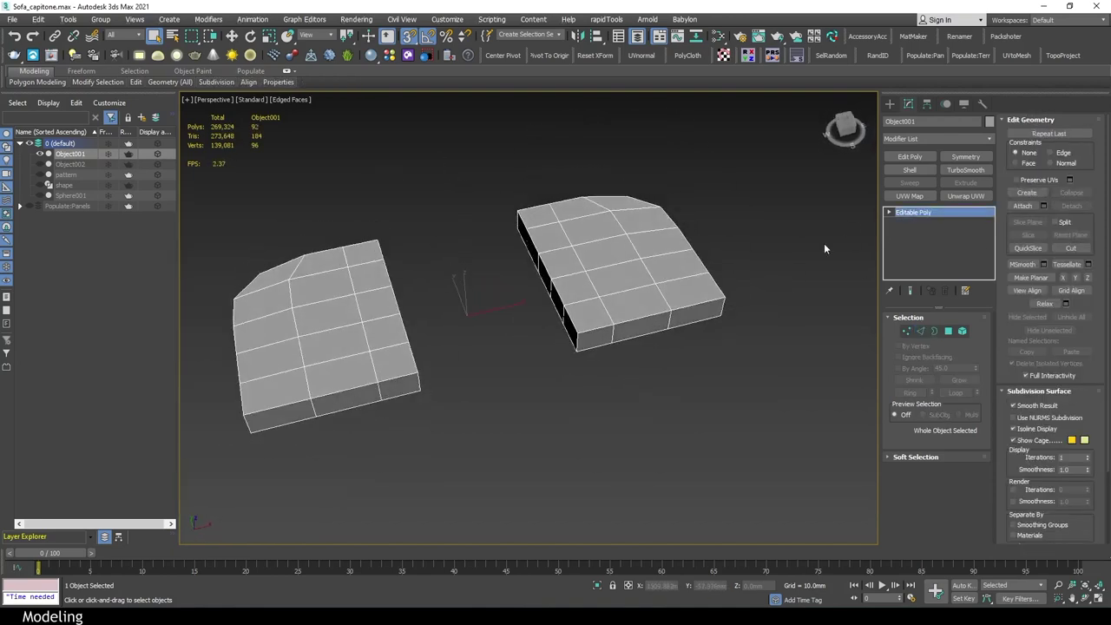
pyautogui.click(910, 157)
pyautogui.press('2')
pyautogui.click(233, 82)
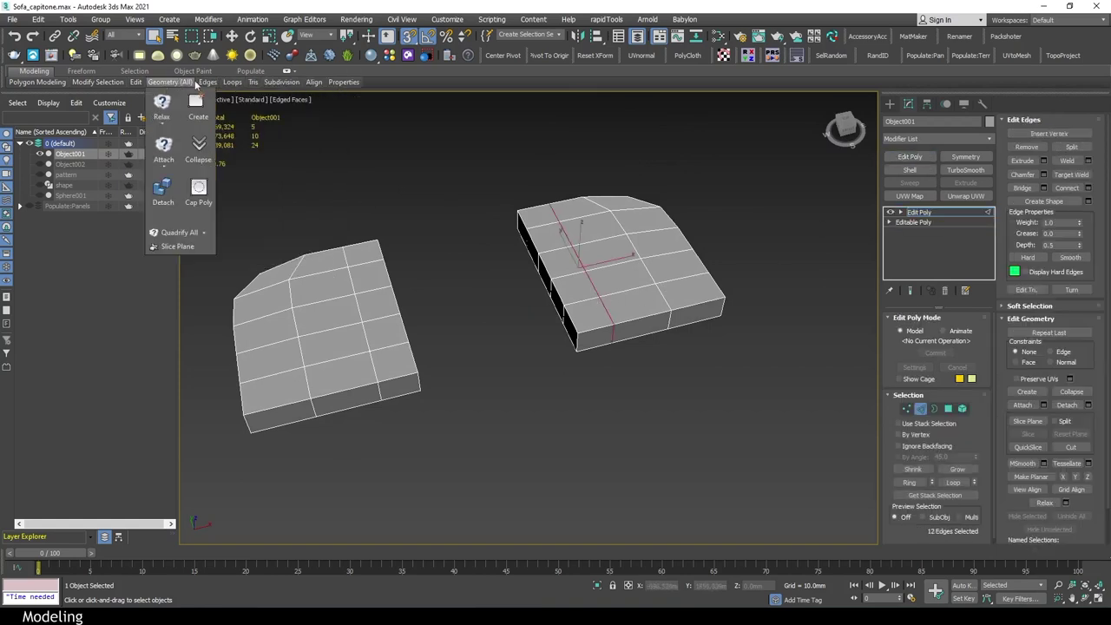
pyautogui.click(307, 204)
pyautogui.moveTo(147, 211); pyautogui.dragTo(271, 126)
pyautogui.moveTo(452, 260)
pyautogui.keyDown('alt'); pyautogui.mouseDown(button='middle')
pyautogui.moveTo(620, 280)
pyautogui.moveTo(575, 304)
pyautogui.mouseUp(button='middle'); pyautogui.keyUp('alt')
pyautogui.click(576, 304)
pyautogui.click(271, 193)
pyautogui.moveTo(377, 297); pyautogui.dragTo(497, 297, button='middle')
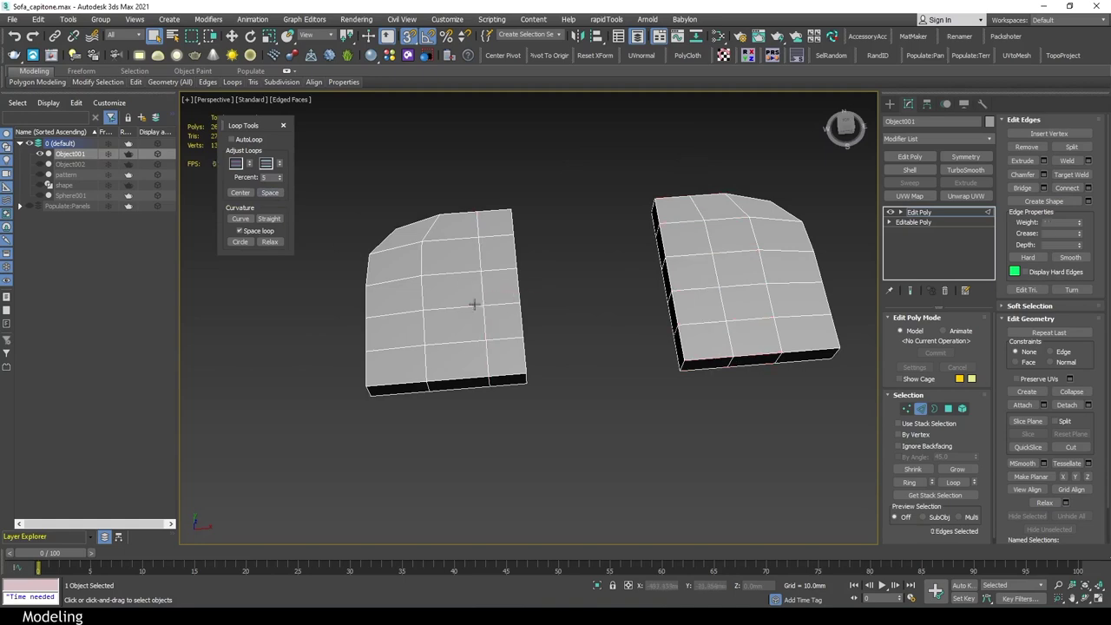
# Preview a TurboSmooth over the cushion edits with Show End Result on.
pyautogui.click(919, 212)
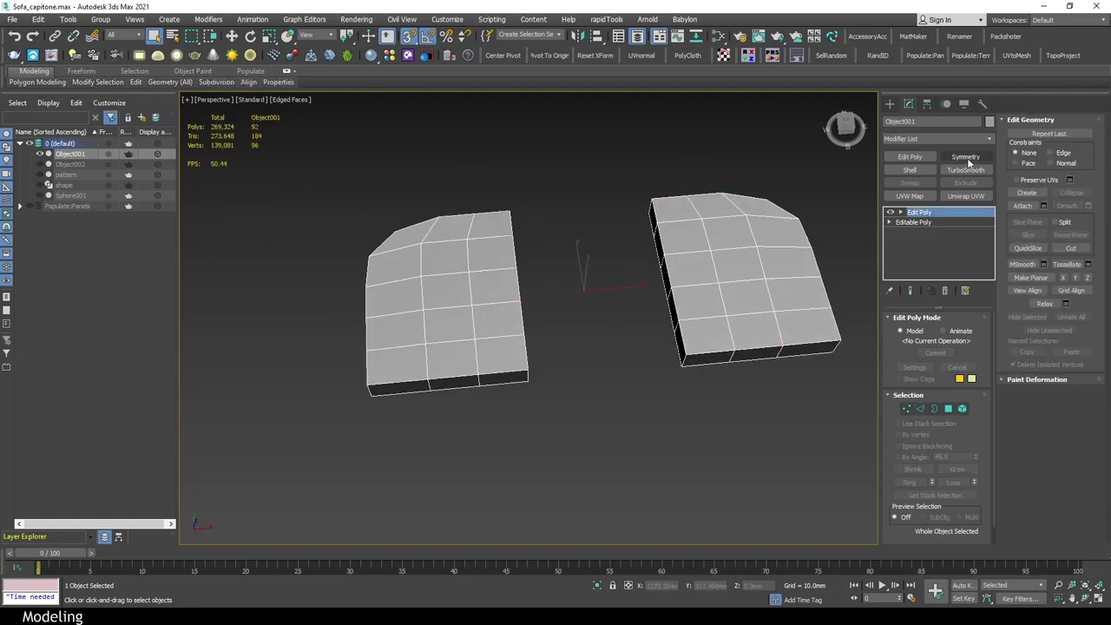
pyautogui.click(965, 169)
pyautogui.click(919, 222)
pyautogui.press('2')
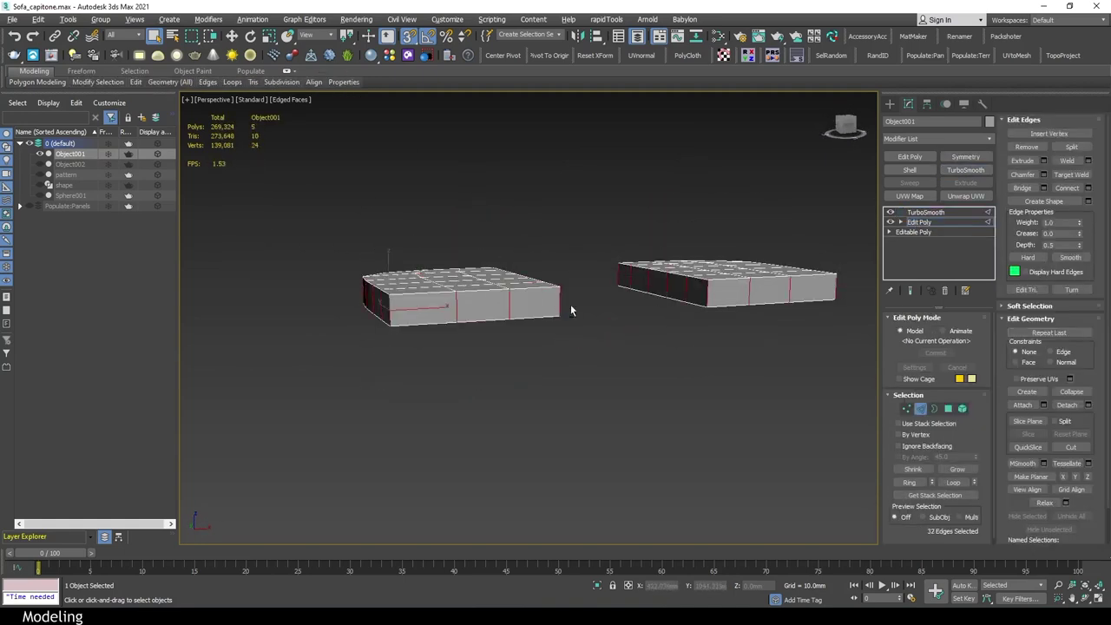
pyautogui.click(918, 222)
pyautogui.click(910, 290)
pyautogui.keyDown('alt'); pyautogui.moveTo(660, 374); pyautogui.dragTo(775, 341, button='middle'); pyautogui.keyUp('alt')
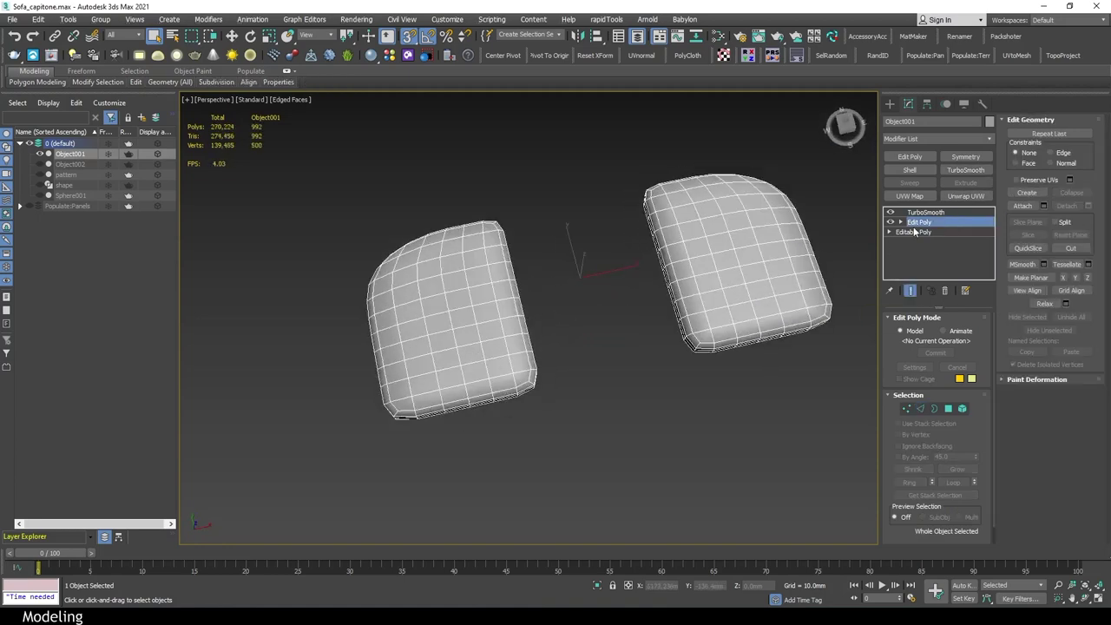
# Remove the test TurboSmooth and bring up the stack menu to collapse into Editable Poly.
pyautogui.click(914, 292)
pyautogui.hotkey('ctrl', 'z')
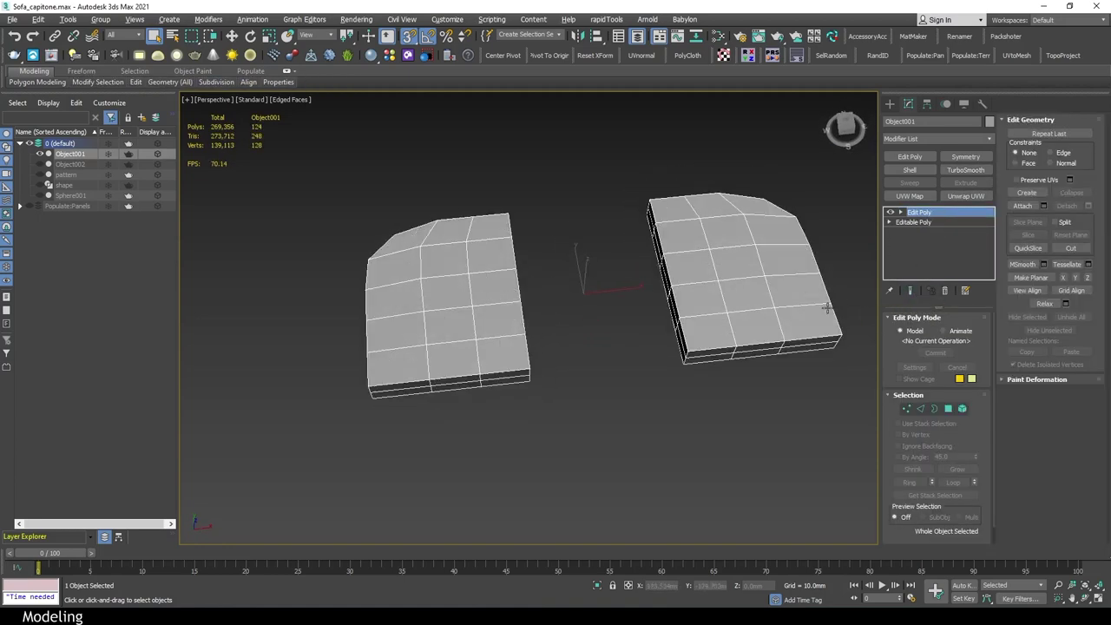
pyautogui.rightClick(791, 177)
# Delete the right piece's top polygons and cap its open border with a quad-grid fill.
pyautogui.press('4')
pyautogui.hotkey('alt', 'w')
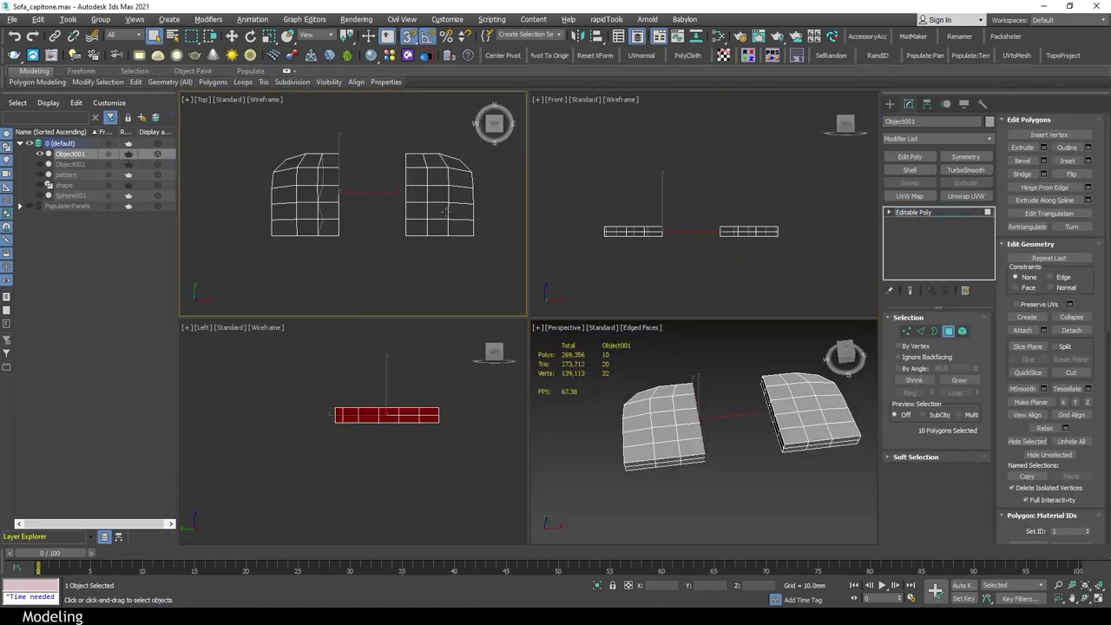
pyautogui.hotkey('alt', 'w')
pyautogui.click(682, 359)
pyautogui.press('Delete')
pyautogui.press('3')
pyautogui.hotkey('ctrl', 'a')
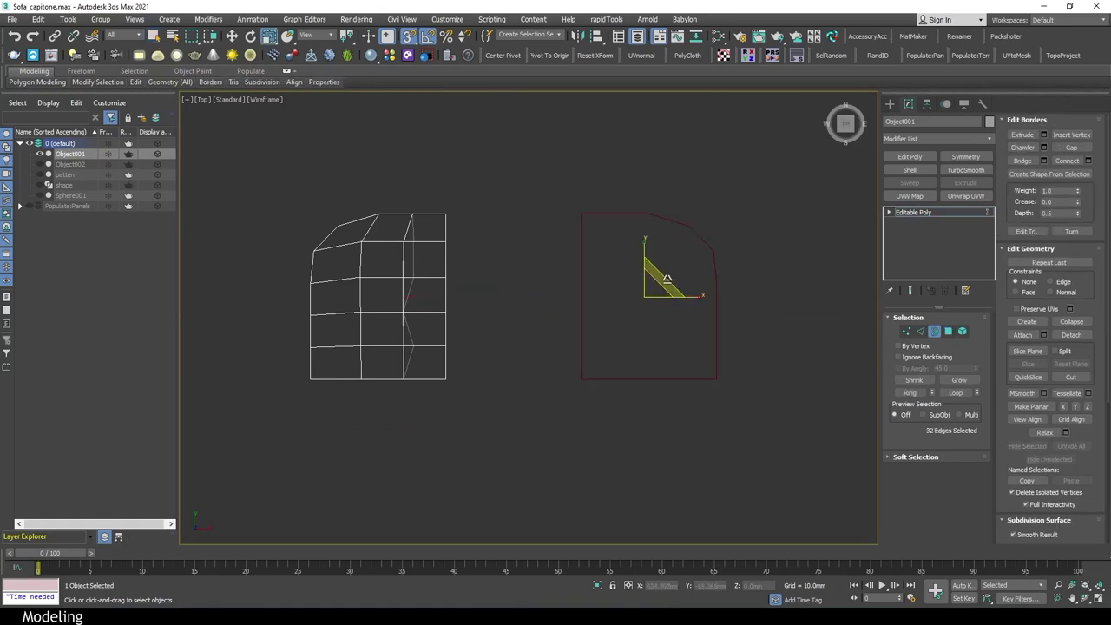
pyautogui.press('p')
pyautogui.keyDown('alt'); pyautogui.moveTo(793, 404); pyautogui.dragTo(769, 322, button='middle'); pyautogui.keyUp('alt')
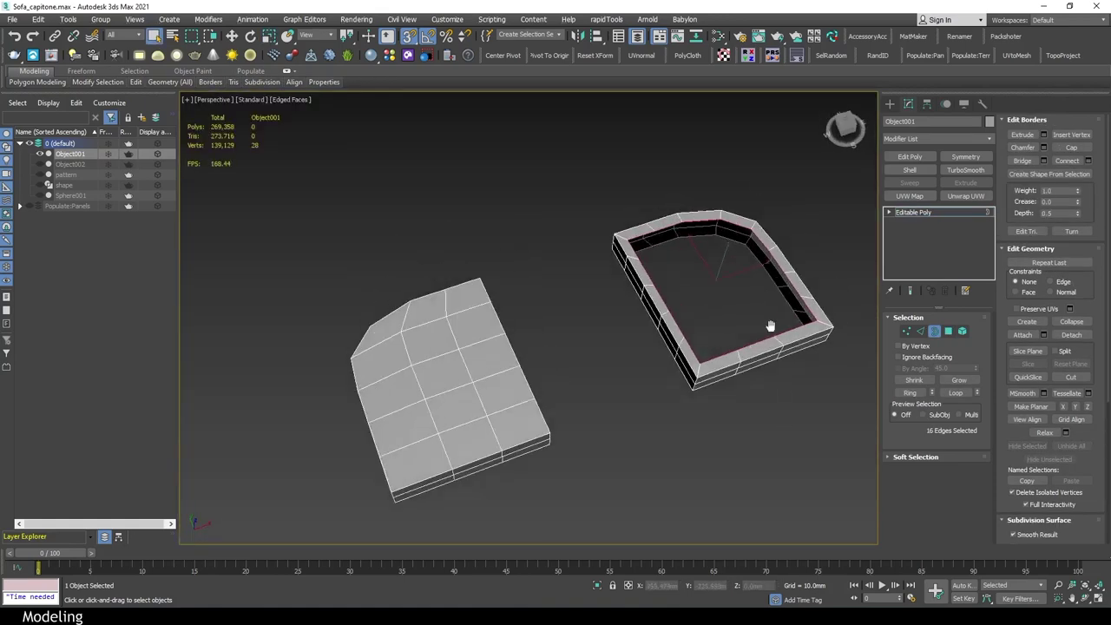
pyautogui.click(606, 19)
pyautogui.click(701, 199)
pyautogui.moveTo(701, 199)
pyautogui.keyDown('alt'); pyautogui.mouseDown(button='middle')
pyautogui.moveTo(727, 220)
pyautogui.moveTo(697, 322)
pyautogui.mouseUp(button='middle'); pyautogui.keyUp('alt')
# Delete the top polygons of the left cushion piece.
pyautogui.press('Escape')
pyautogui.press('4')
pyautogui.hotkey('ctrl', 'a')
pyautogui.press('b')
pyautogui.press('t')
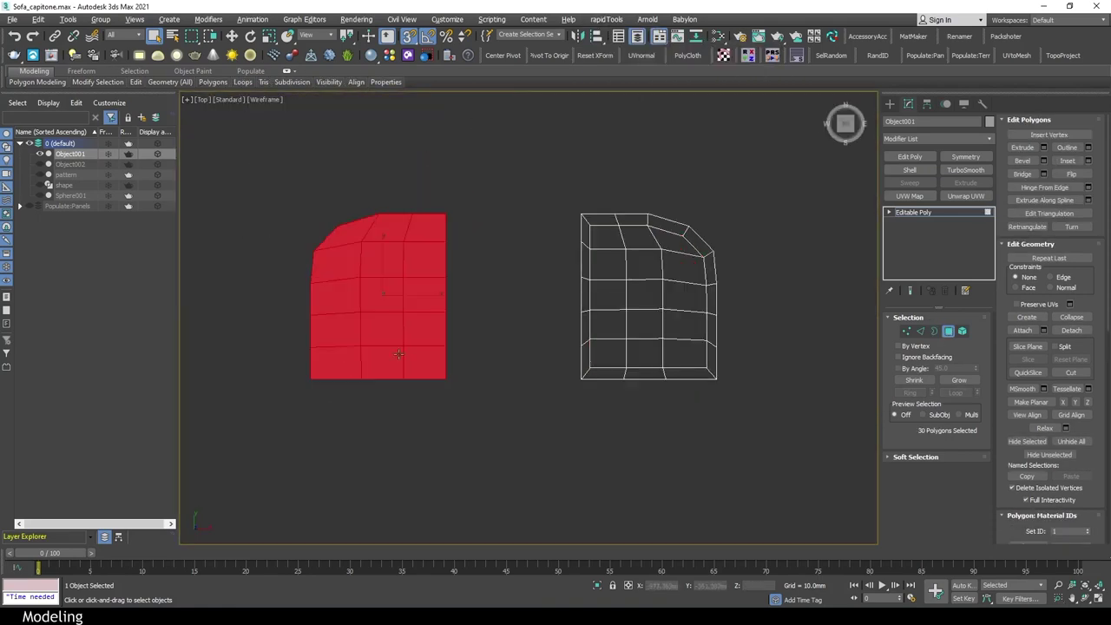
pyautogui.press('Delete')
# Select the left piece's open border and apply the rapidTools topology fill.
pyautogui.hotkey('alt', 'w')
pyautogui.press('3')
pyautogui.click(337, 206)
pyautogui.hotkey('alt', 'w')
pyautogui.press('r')
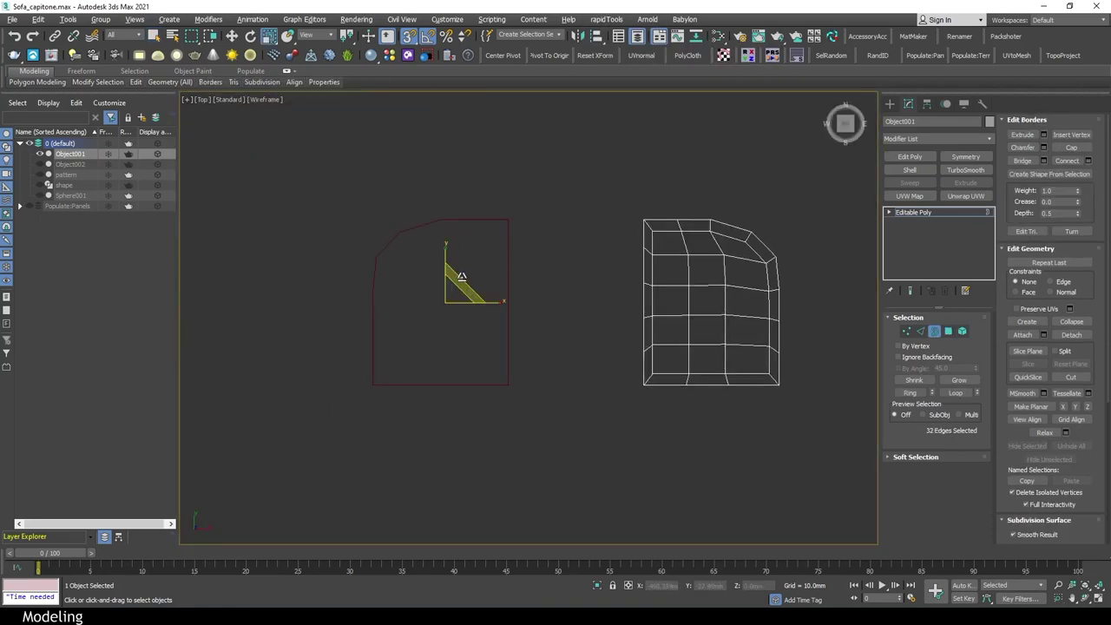
pyautogui.press('q')
pyautogui.press('p')
pyautogui.keyDown('alt'); pyautogui.moveTo(456, 285); pyautogui.dragTo(570, 387, button='middle'); pyautogui.keyUp('alt')
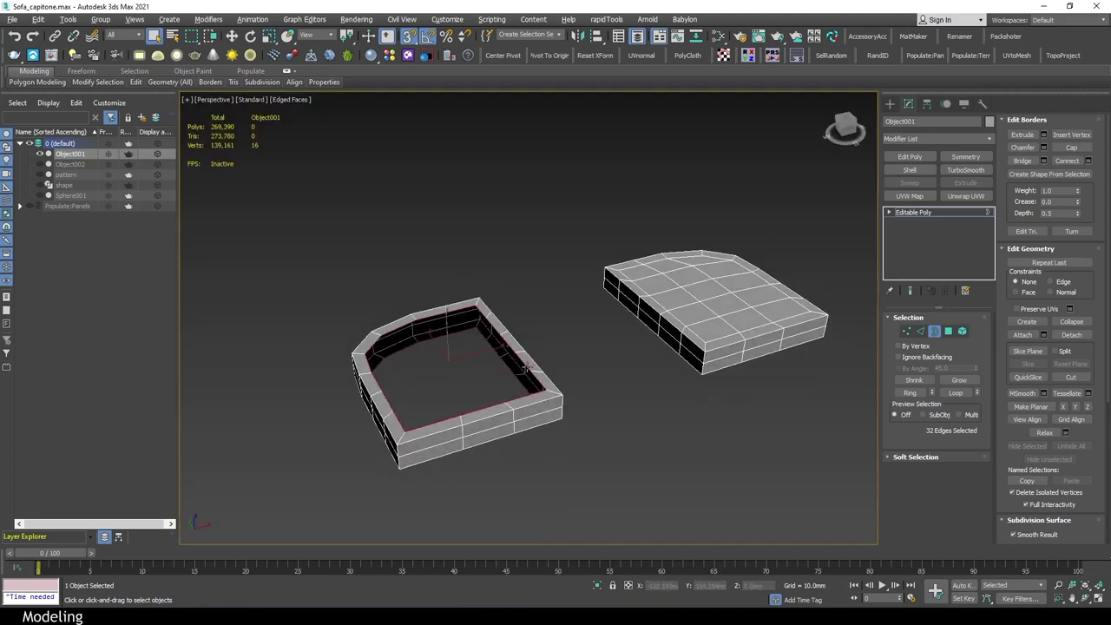
pyautogui.click(607, 19)
pyautogui.moveTo(607, 19)
pyautogui.keyDown('alt'); pyautogui.mouseDown(button='middle')
pyautogui.moveTo(539, 310)
pyautogui.moveTo(557, 348)
pyautogui.moveTo(541, 341)
pyautogui.mouseUp(button='middle'); pyautogui.keyUp('alt')
# Refill the left piece's opening with a clean quad grid matching the right piece.
pyautogui.press('1')
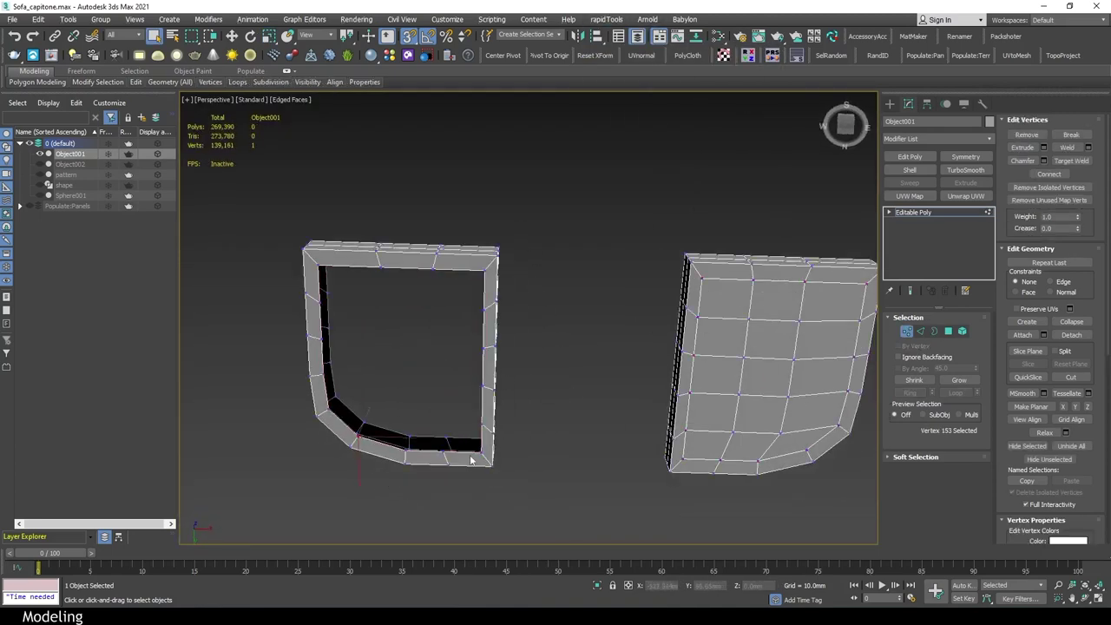
pyautogui.press('t')
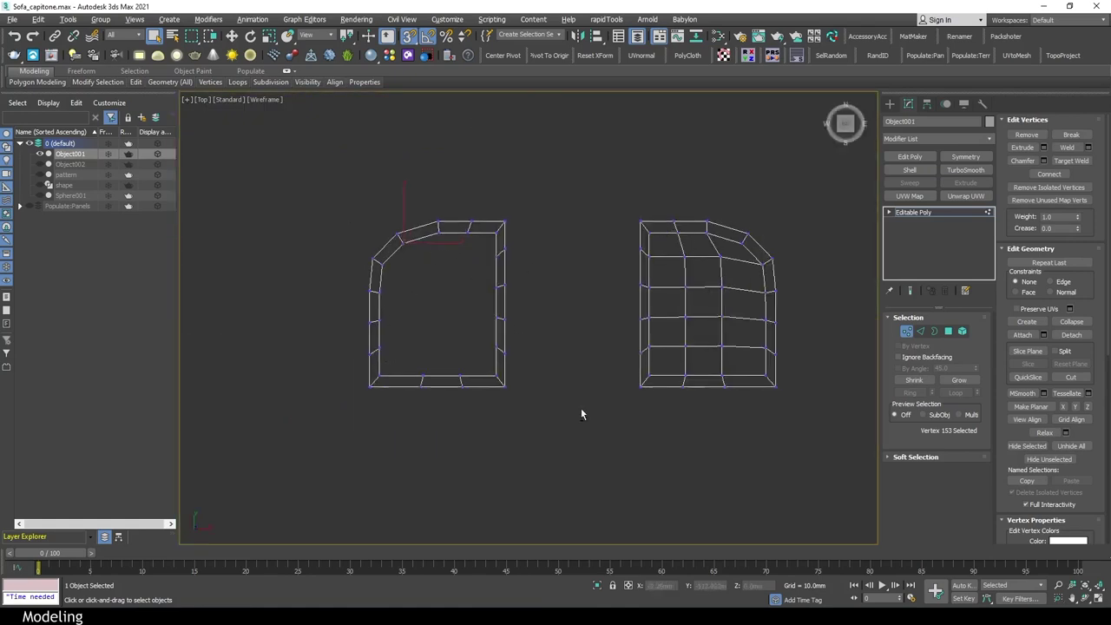
pyautogui.press('p')
pyautogui.moveTo(702, 196)
pyautogui.keyDown('alt'); pyautogui.mouseDown(button='middle')
pyautogui.moveTo(508, 265)
pyautogui.moveTo(386, 419)
pyautogui.mouseUp(button='middle'); pyautogui.keyUp('alt')
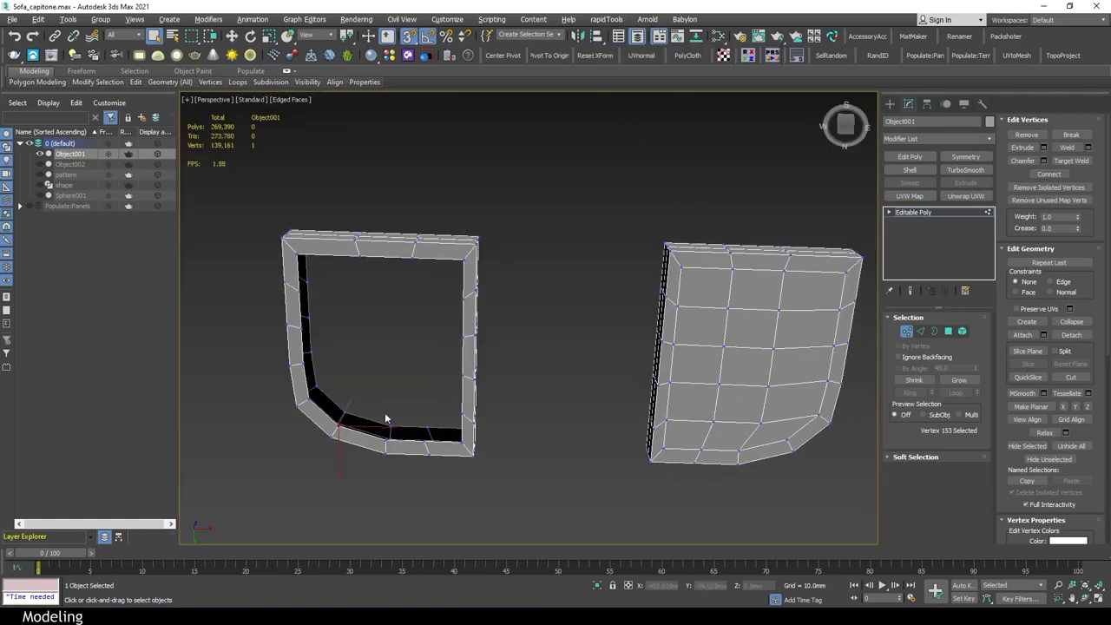
pyautogui.click(606, 19)
pyautogui.click(719, 199)
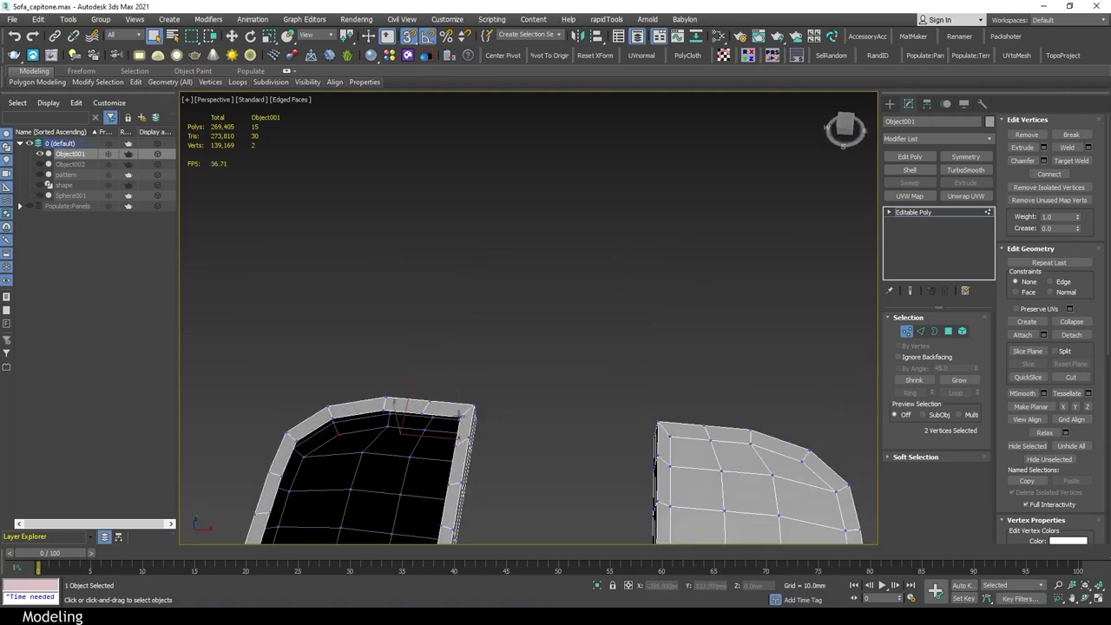
pyautogui.click(606, 19)
pyautogui.click(720, 194)
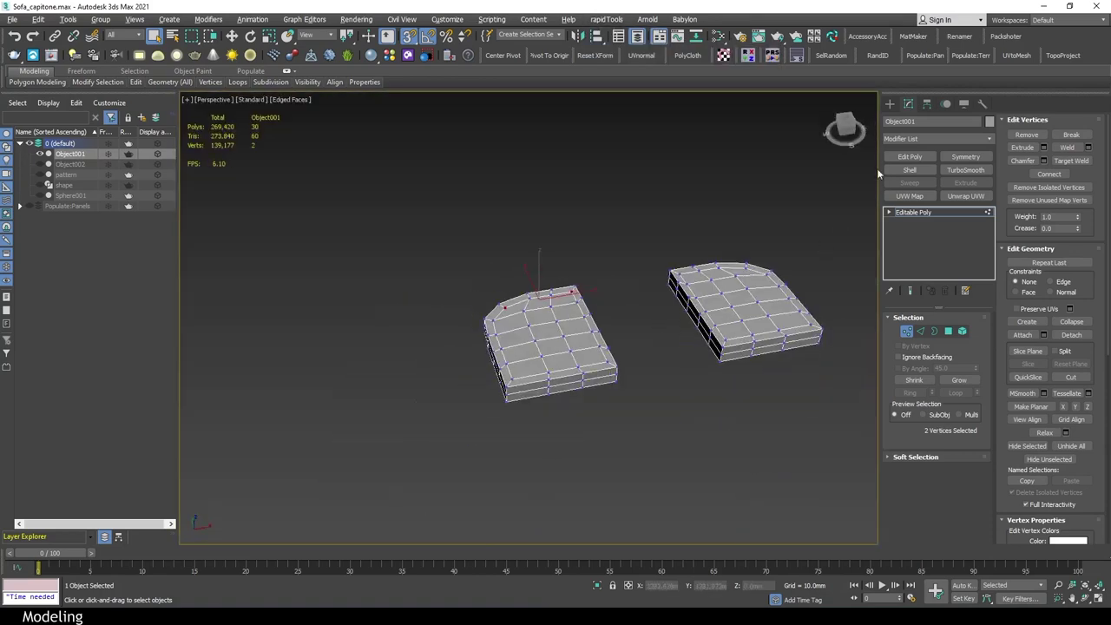
# Chamfer both cushions' corner edges and preview them TurboSmoothed with Show End Result.
pyautogui.click(369, 97)
pyautogui.write('10')
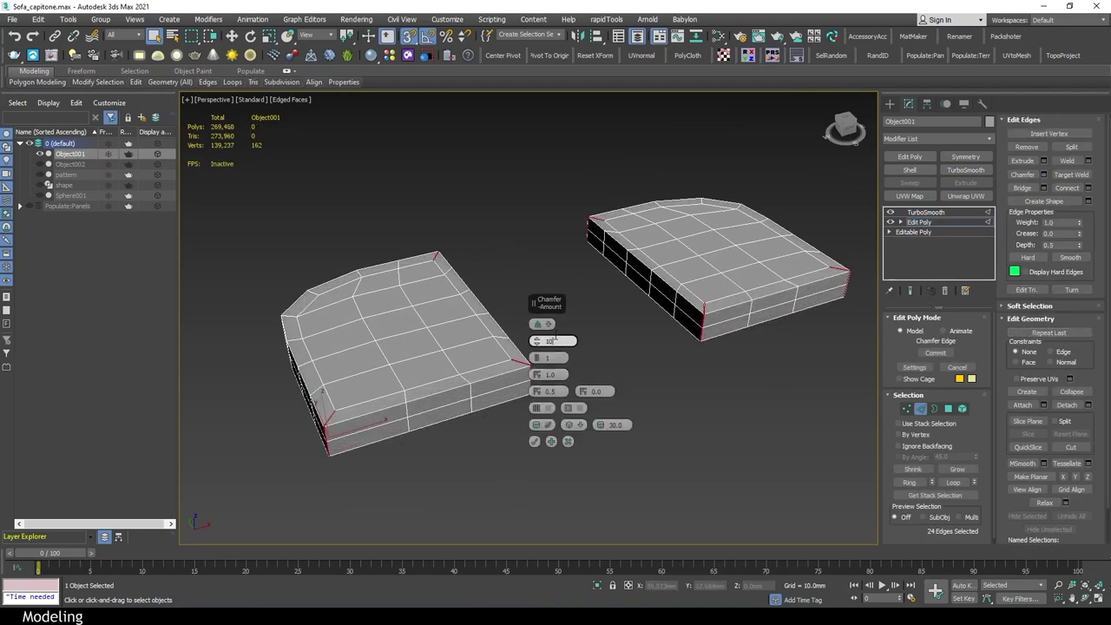
pyautogui.click(909, 290)
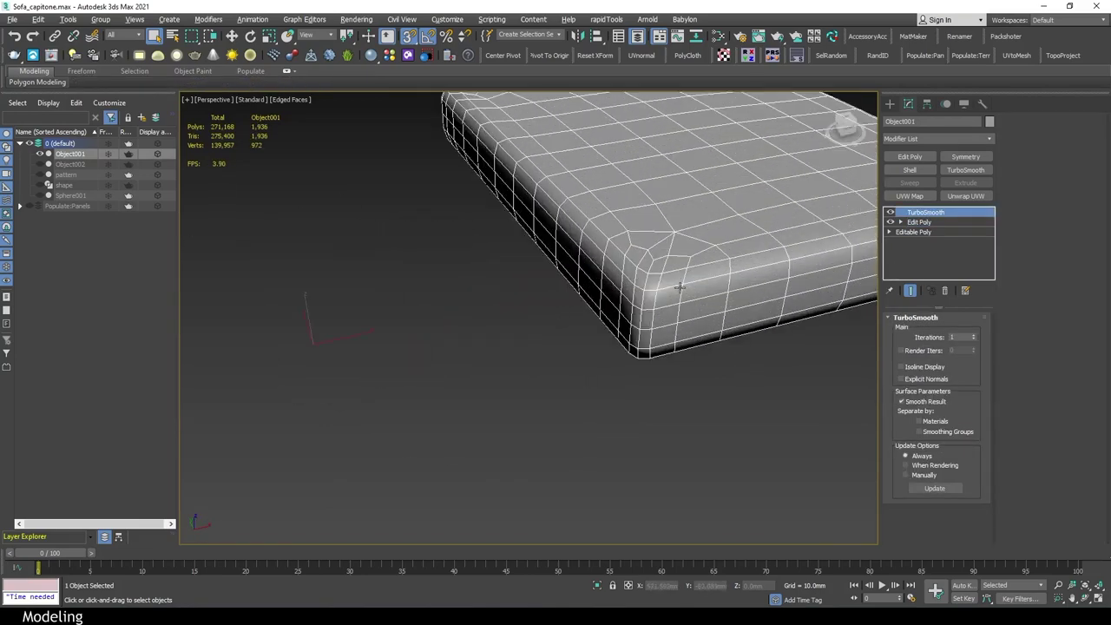
pyautogui.moveTo(769, 309); pyautogui.dragTo(623, 184, button='middle')
# Puff up both outer cushions with PolyCloth V2's pressure cloth brush.
pyautogui.click(687, 54)
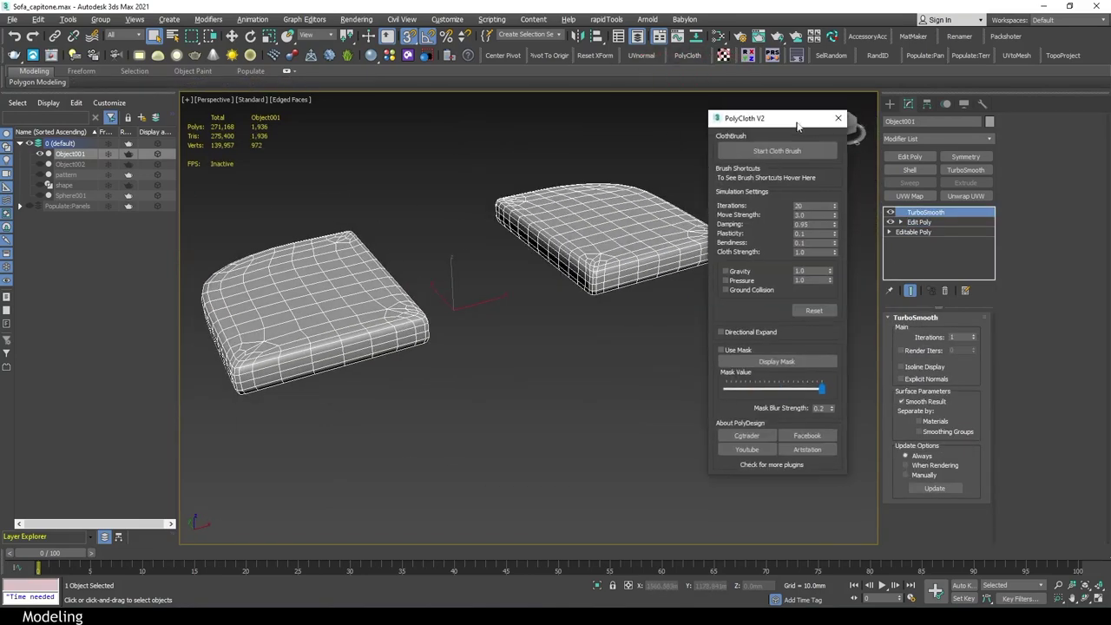
pyautogui.click(789, 149)
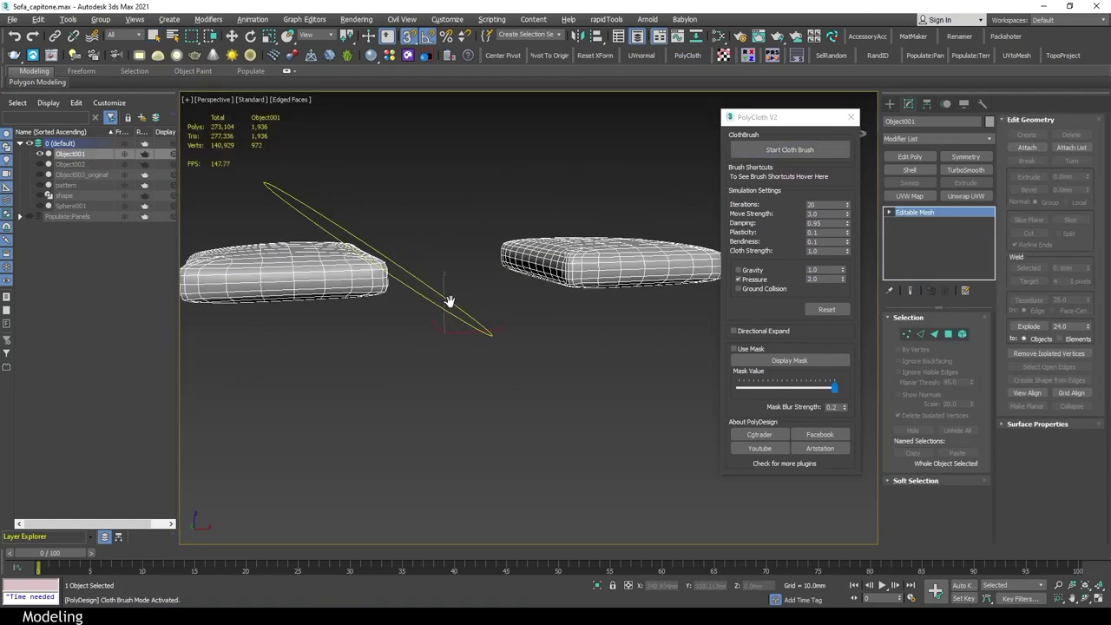
pyautogui.click(851, 117)
# Unhide the middle box Object002 and select it in Scene Explorer.
pyautogui.click(70, 164)
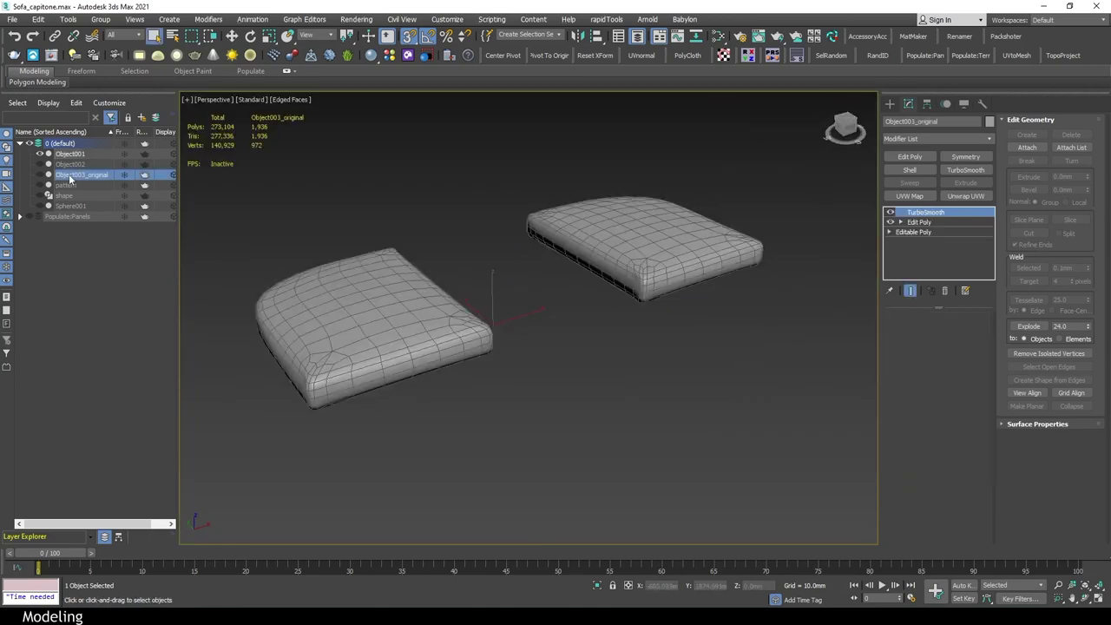
pyautogui.click(41, 165)
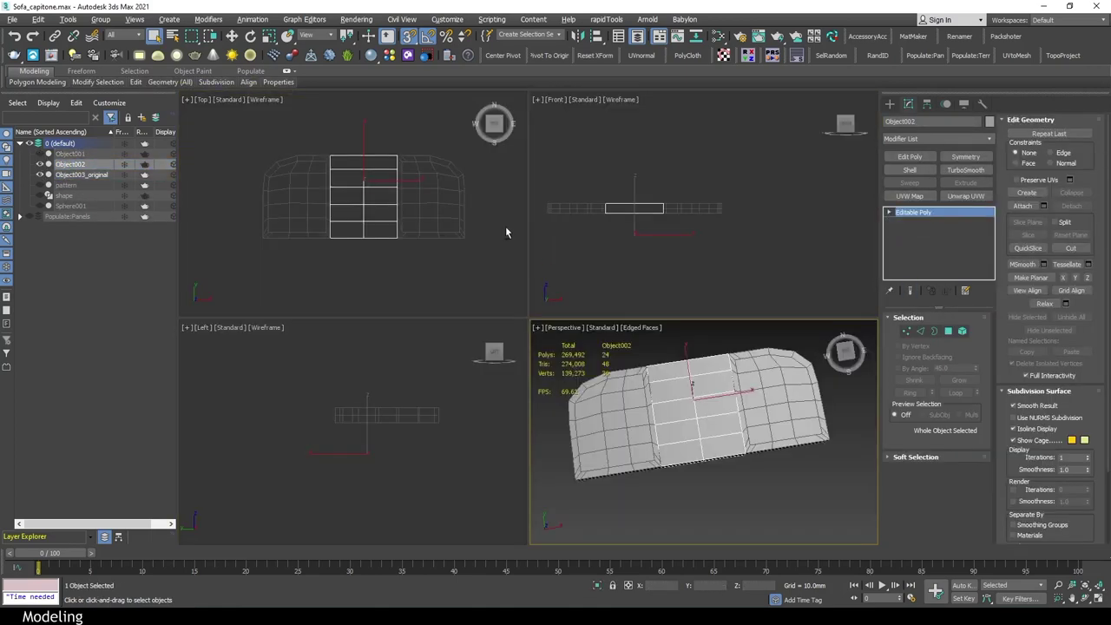
pyautogui.hotkey('alt', 'w')
# Isolate Object002 and bridge its open sides closed.
pyautogui.hotkey('alt', 'q')
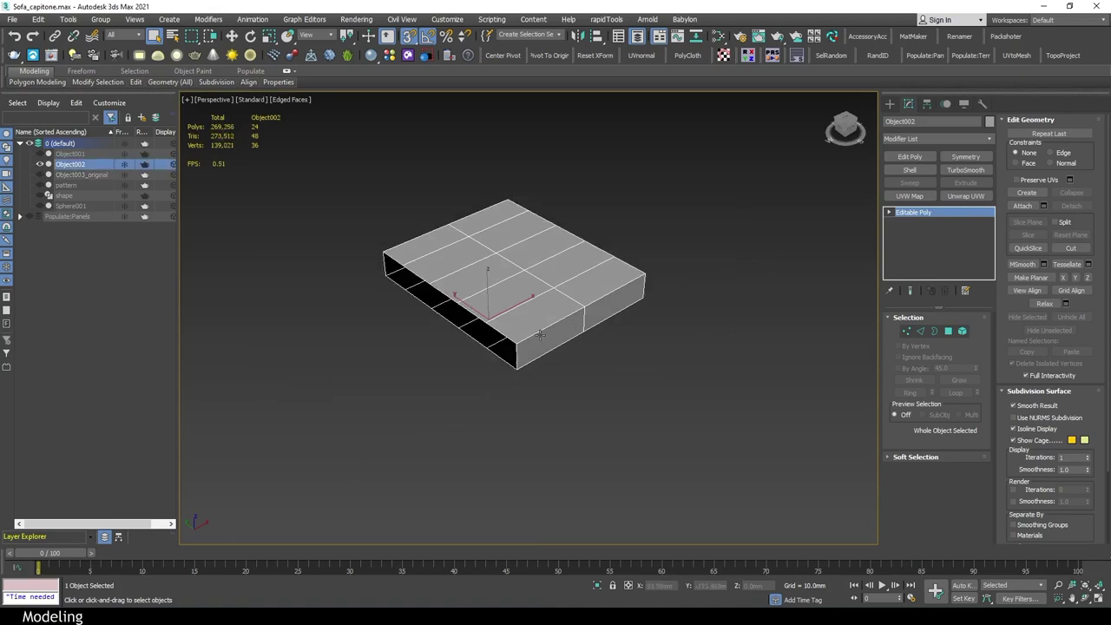
pyautogui.press('2')
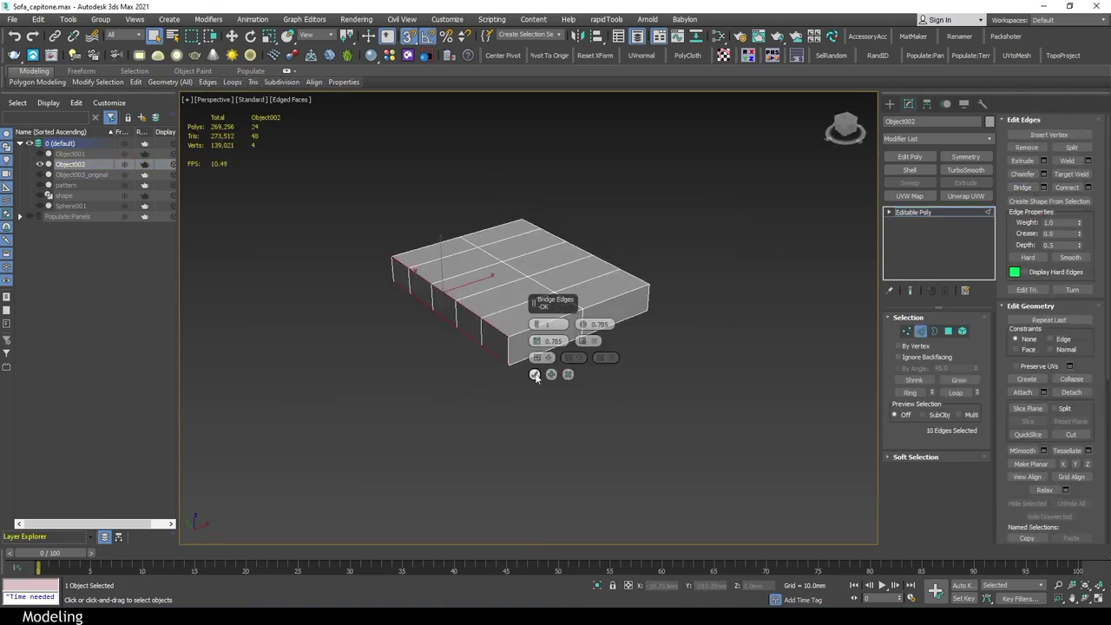
pyautogui.click(535, 375)
pyautogui.keyDown('alt'); pyautogui.moveTo(538, 391); pyautogui.dragTo(490, 398, button='middle'); pyautogui.keyUp('alt')
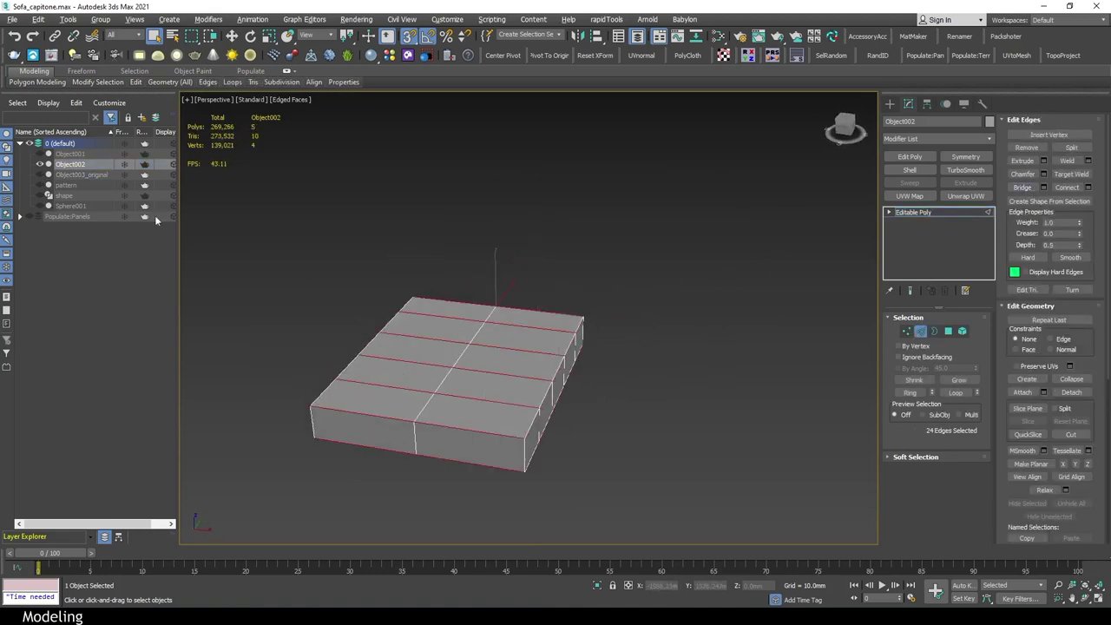
pyautogui.click(39, 174)
pyautogui.moveTo(763, 242)
pyautogui.keyDown('alt'); pyautogui.mouseDown(button='middle')
pyautogui.moveTo(665, 252)
pyautogui.moveTo(669, 340)
pyautogui.mouseUp(button='middle'); pyautogui.keyUp('alt')
# Select the box's edge ring for supporting loops, then TurboSmooth it into the middle cushion.
pyautogui.click(669, 340)
pyautogui.click(96, 139)
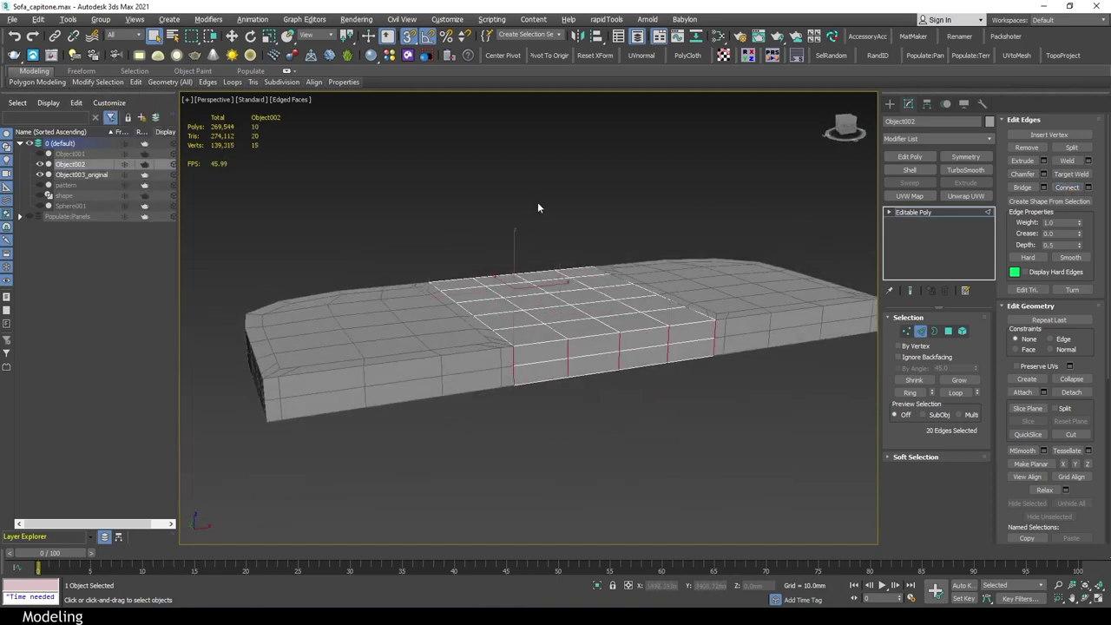
pyautogui.hotkey('alt', 'w')
pyautogui.hotkey('alt', 'w')
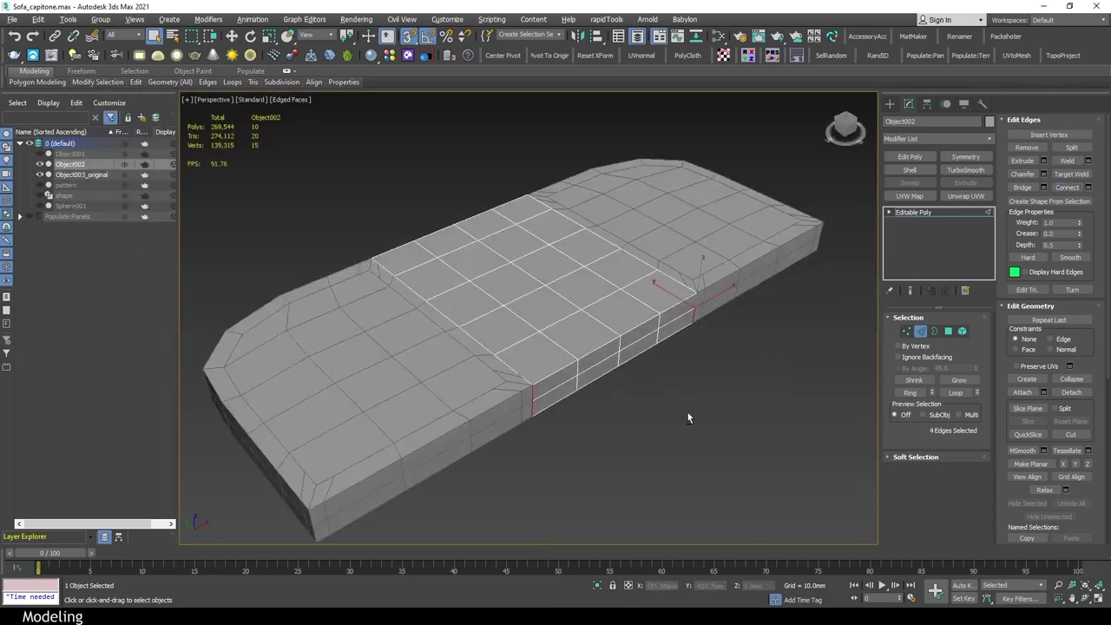
pyautogui.scroll(3, 587, 494)
pyautogui.keyDown('alt'); pyautogui.moveTo(655, 379); pyautogui.dragTo(781, 304, button='middle'); pyautogui.keyUp('alt')
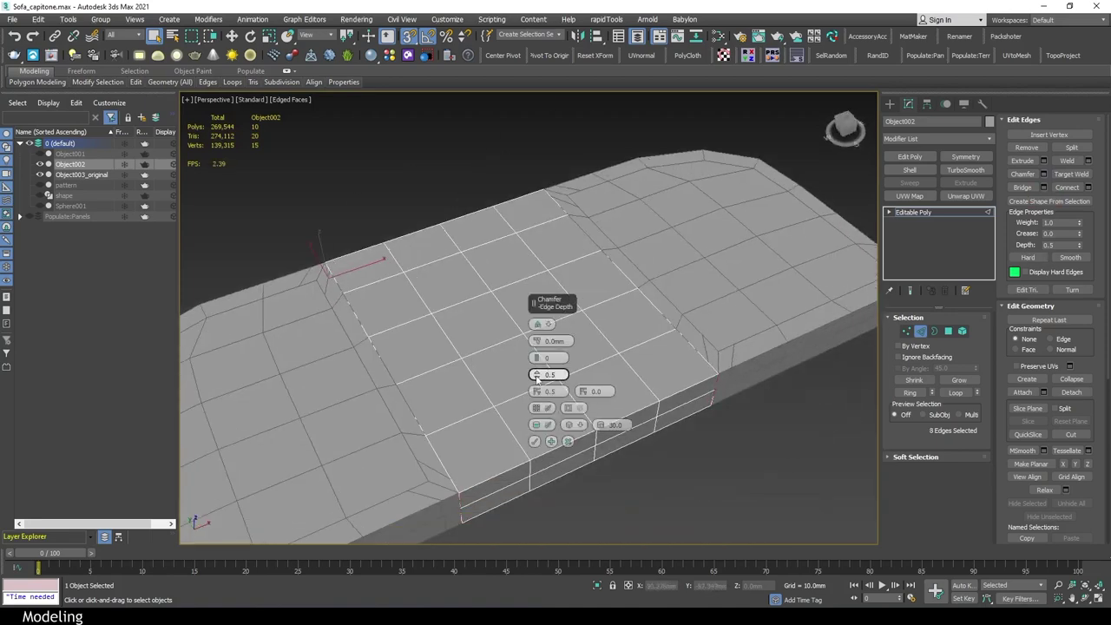
pyautogui.keyDown('alt'); pyautogui.moveTo(535, 369); pyautogui.dragTo(526, 311, button='middle'); pyautogui.keyUp('alt')
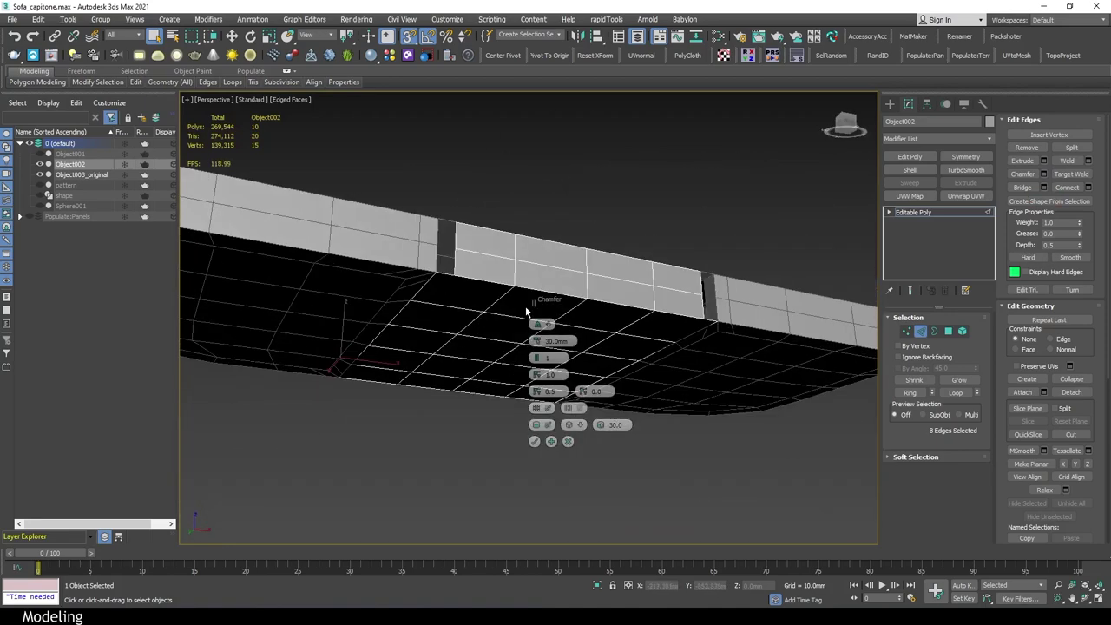
pyautogui.keyDown('alt'); pyautogui.moveTo(548, 412); pyautogui.dragTo(535, 442, button='middle'); pyautogui.keyUp('alt')
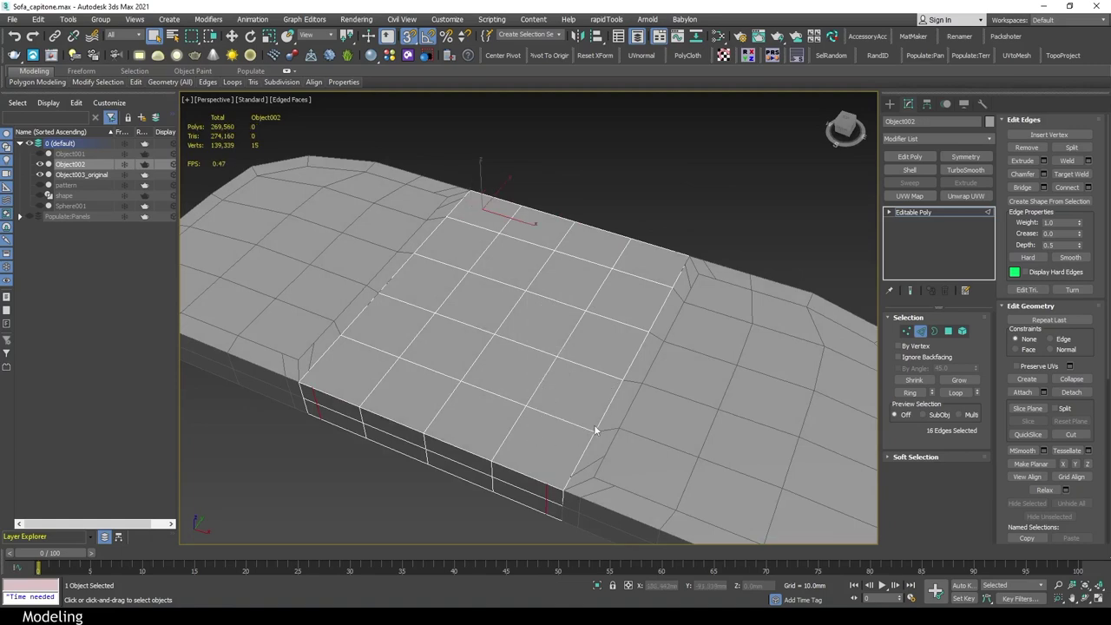
pyautogui.scroll(-5, 596, 431)
pyautogui.click(965, 170)
pyautogui.keyDown('alt'); pyautogui.moveTo(556, 329); pyautogui.dragTo(613, 249, button='middle'); pyautogui.keyUp('alt')
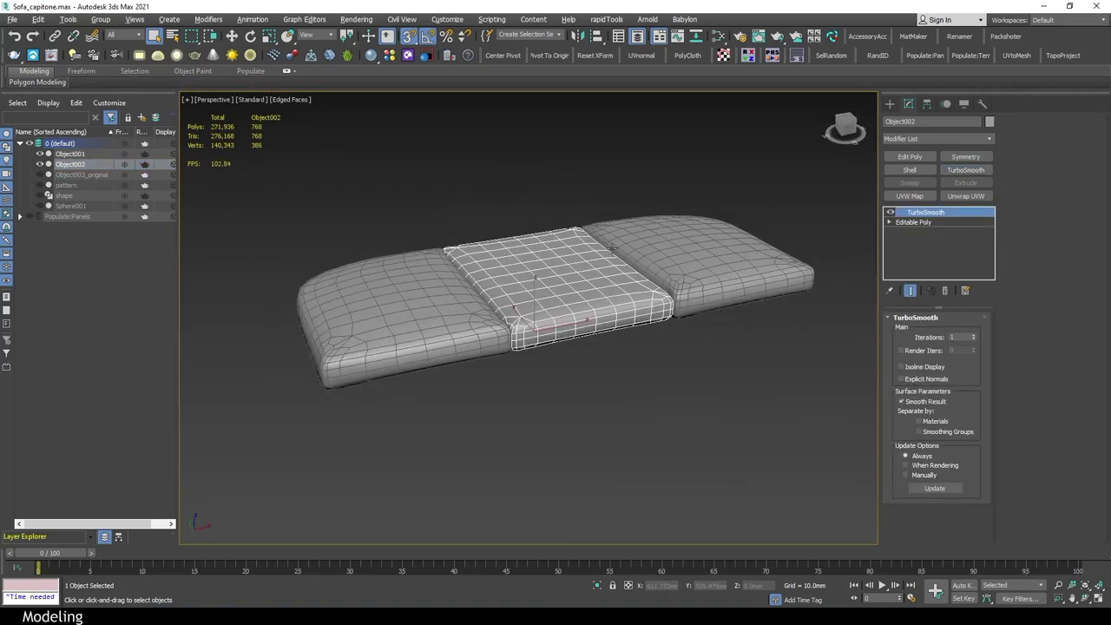
# Cloth-brush the middle cushion puffy in PolyCloth V2, then view the whole tufted sofa.
pyautogui.click(690, 56)
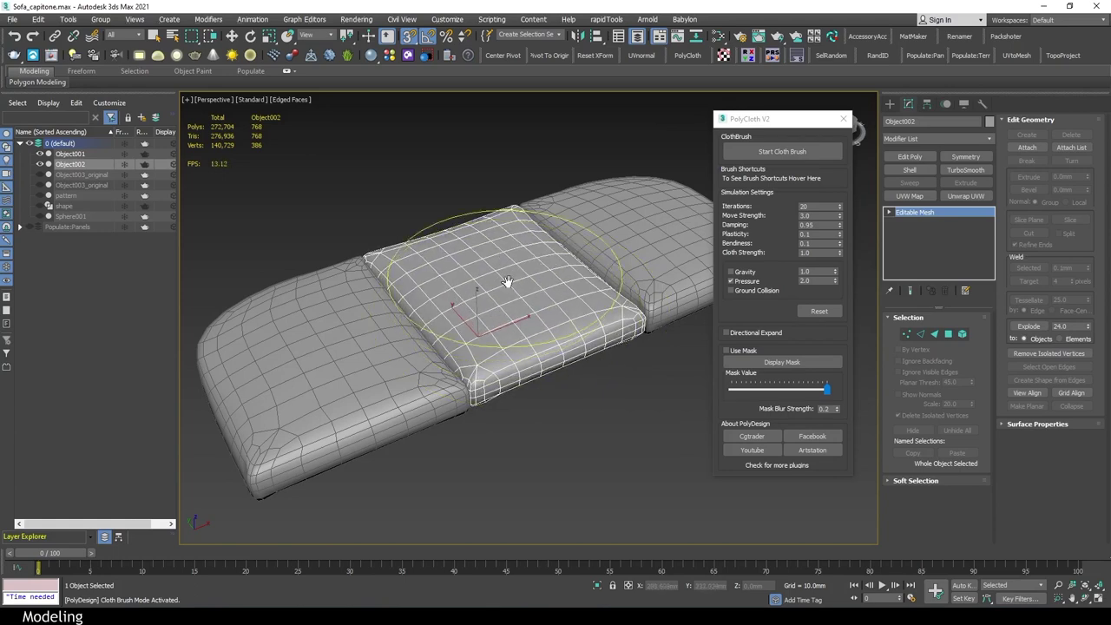
pyautogui.moveTo(508, 280)
pyautogui.keyDown('alt'); pyautogui.mouseDown(button='middle')
pyautogui.moveTo(496, 275)
pyautogui.moveTo(835, 142)
pyautogui.mouseUp(button='middle'); pyautogui.keyUp('alt')
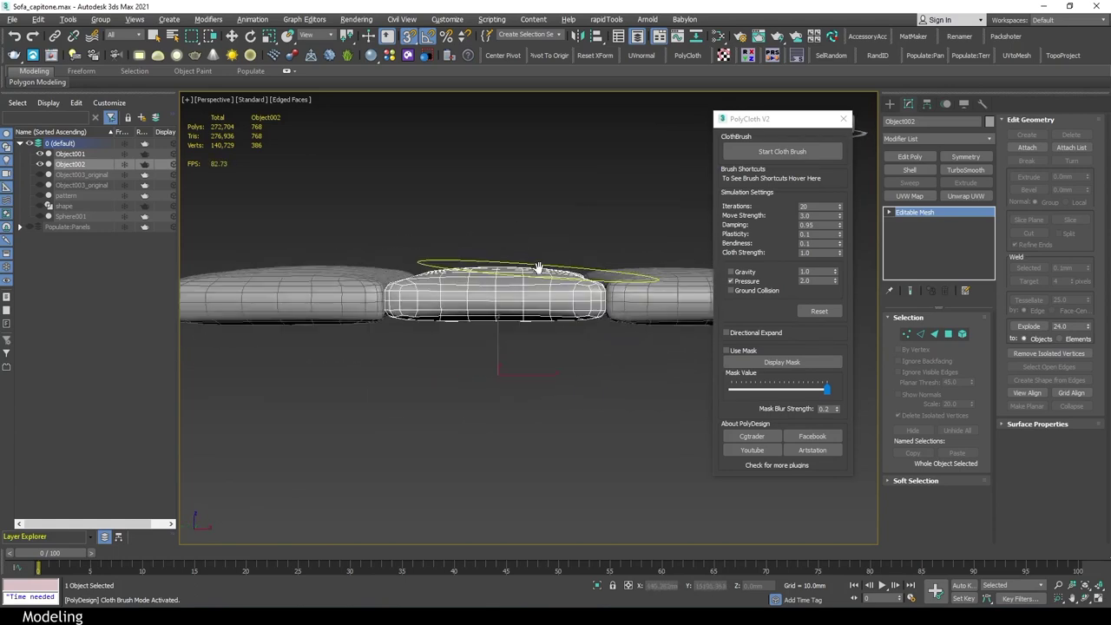
pyautogui.click(843, 119)
pyautogui.keyDown('alt'); pyautogui.moveTo(712, 307); pyautogui.dragTo(719, 327, button='middle'); pyautogui.keyUp('alt')
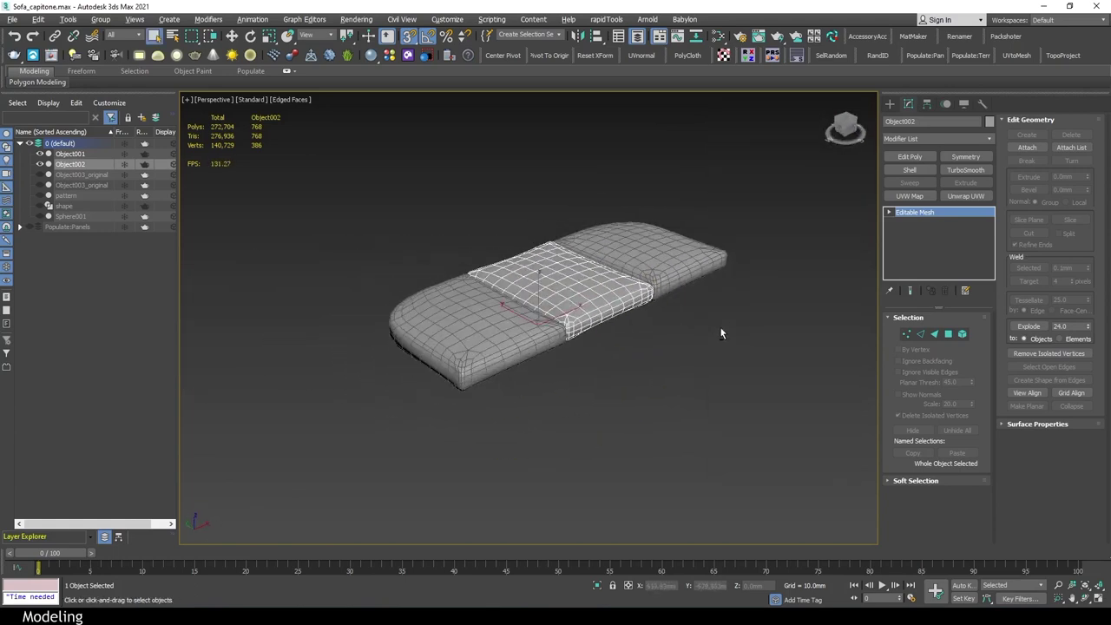
pyautogui.keyDown('alt'); pyautogui.moveTo(581, 348); pyautogui.dragTo(599, 286, button='middle'); pyautogui.keyUp('alt')
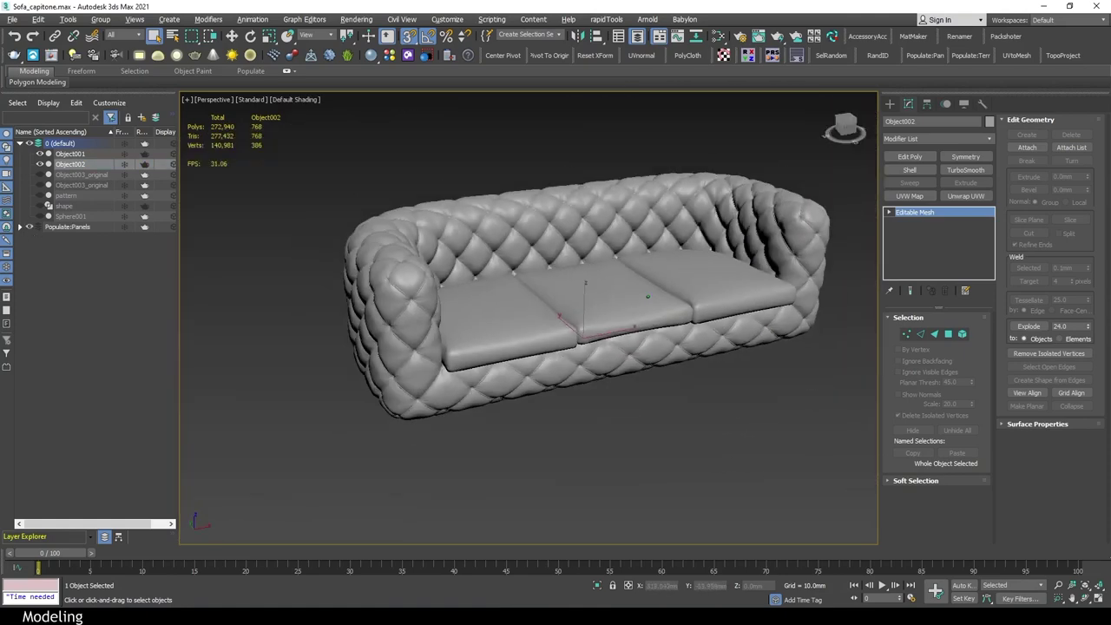
# Select all the seat cushions and apply an FFD 2x2x2 lattice to them.
pyautogui.keyDown('ctrl'); pyautogui.click(85, 155); pyautogui.keyUp('ctrl')
pyautogui.click(208, 19)
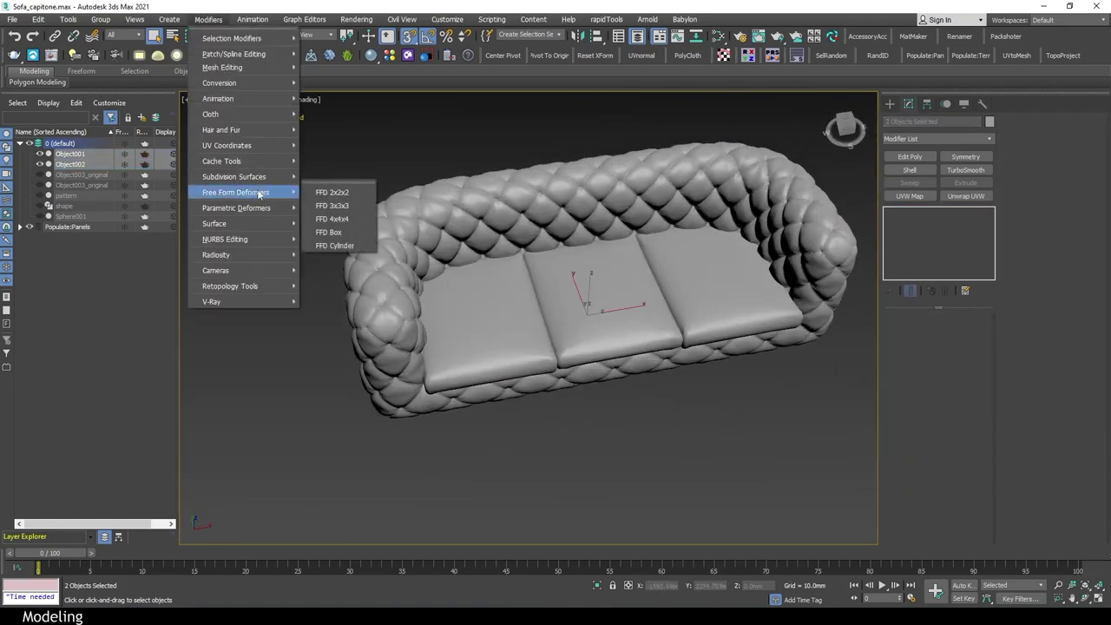
pyautogui.click(339, 192)
pyautogui.press('l')
pyautogui.press('F3')
pyautogui.moveTo(359, 227); pyautogui.dragTo(460, 364)
pyautogui.press('p')
pyautogui.press('F3')
pyautogui.press('w')
pyautogui.moveTo(460, 364)
pyautogui.keyDown('alt'); pyautogui.mouseDown(button='middle')
pyautogui.moveTo(628, 165)
pyautogui.moveTo(554, 227)
pyautogui.moveTo(585, 249)
pyautogui.mouseUp(button='middle'); pyautogui.keyUp('alt')
pyautogui.press('z')
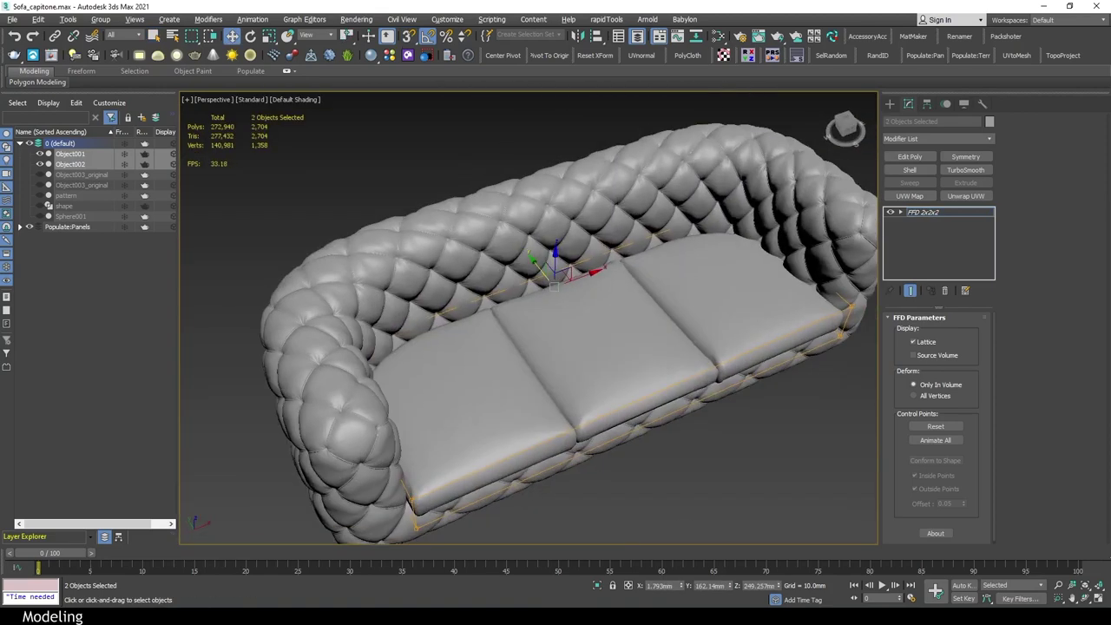
pyautogui.keyDown('alt'); pyautogui.moveTo(515, 300); pyautogui.dragTo(529, 287, button='middle'); pyautogui.keyUp('alt')
# Add an FFD 4x4x4, scale the cushions via Type-In, and call up the quad menu to collapse.
pyautogui.click(209, 19)
pyautogui.click(340, 219)
pyautogui.keyDown('alt'); pyautogui.moveTo(738, 226); pyautogui.dragTo(841, 191, button='middle'); pyautogui.keyUp('alt')
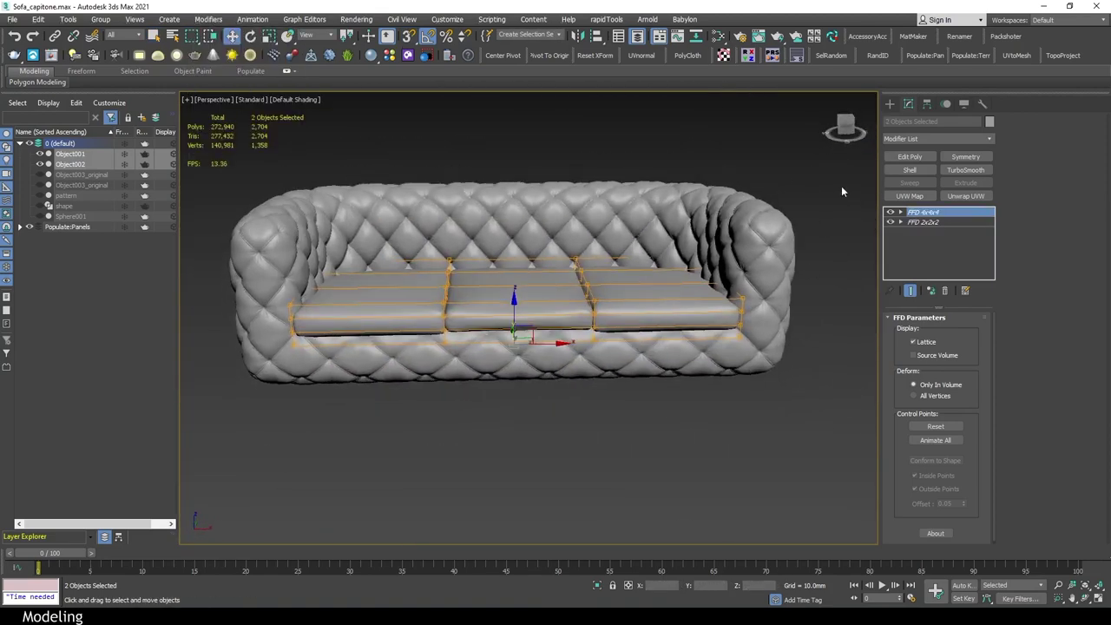
pyautogui.keyDown('alt'); pyautogui.moveTo(521, 286); pyautogui.dragTo(538, 295, button='middle'); pyautogui.keyUp('alt')
pyautogui.scroll(5, 460, 300)
pyautogui.press('r')
pyautogui.press('F12')
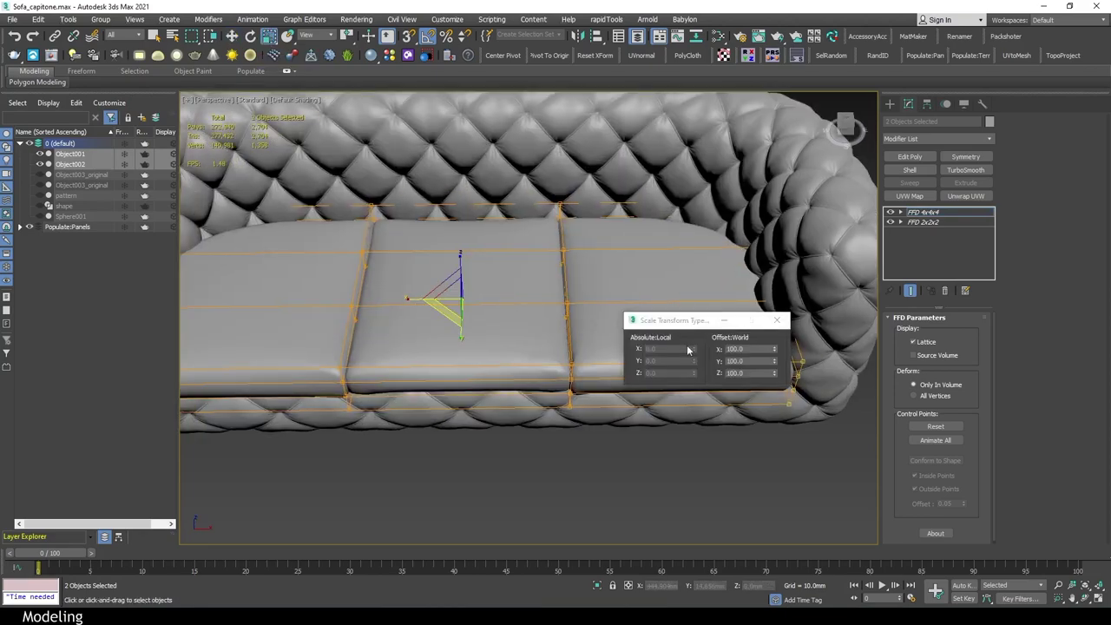
pyautogui.press('Return')
pyautogui.moveTo(460, 300)
pyautogui.keyDown('alt'); pyautogui.mouseDown(button='middle')
pyautogui.moveTo(486, 261)
pyautogui.moveTo(462, 246)
pyautogui.moveTo(700, 455)
pyautogui.mouseUp(button='middle'); pyautogui.keyUp('alt')
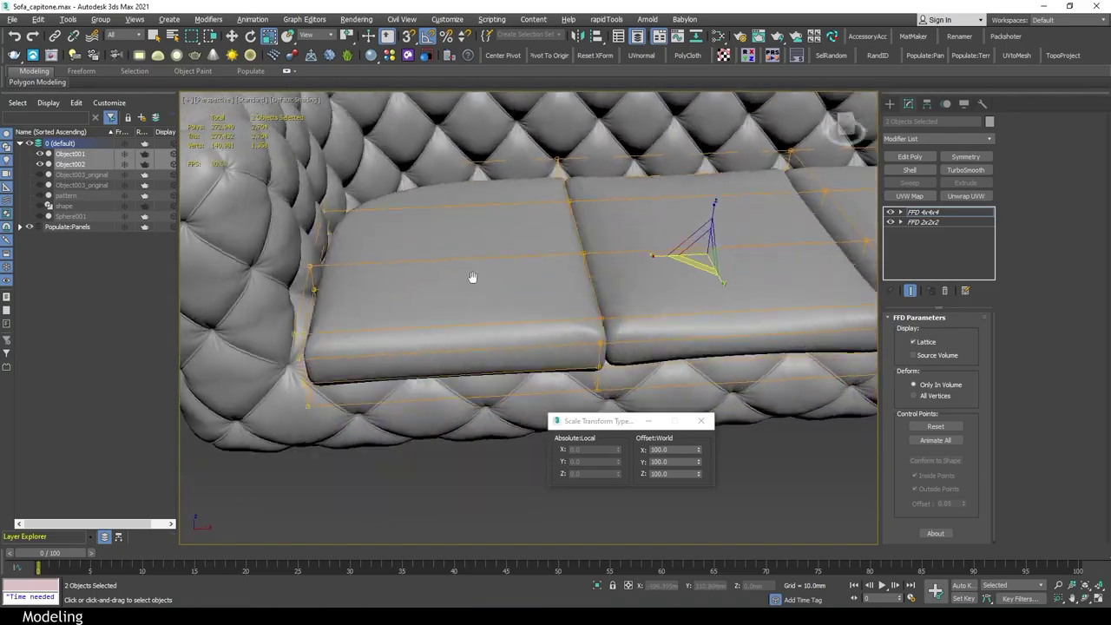
pyautogui.moveTo(471, 278)
pyautogui.keyDown('alt'); pyautogui.mouseDown(button='middle')
pyautogui.moveTo(699, 246)
pyautogui.moveTo(740, 306)
pyautogui.mouseUp(button='middle'); pyautogui.keyUp('alt')
pyautogui.rightClick(740, 306)
# Collapse the cushions and add an Edit Poly modifier to the middle cushion, Object002.
pyautogui.click(757, 355)
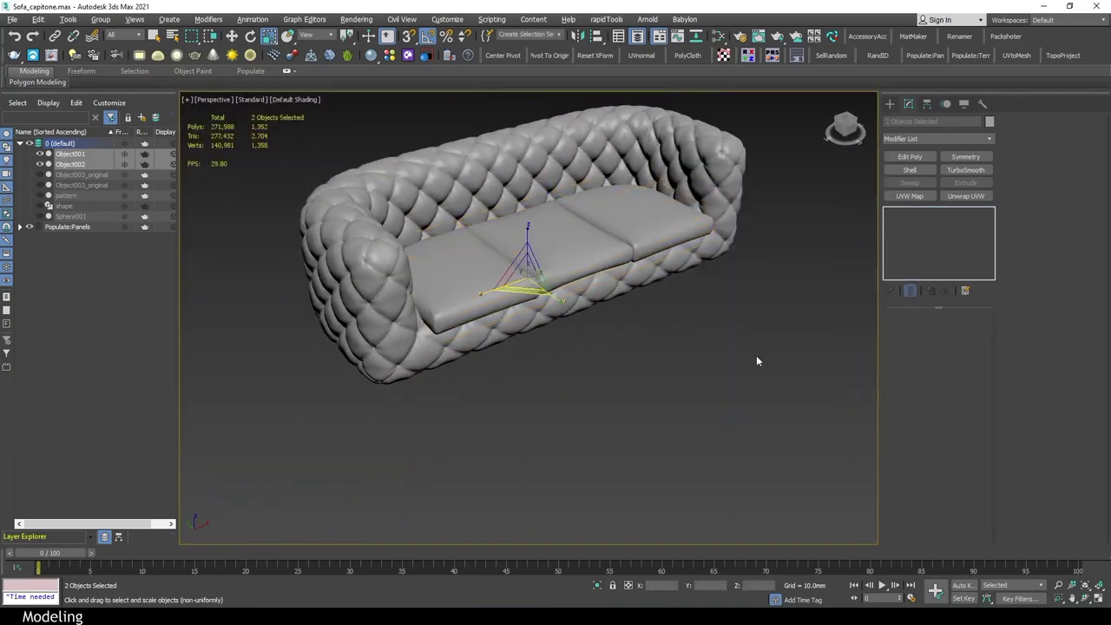
pyautogui.press('q')
pyautogui.keyDown('alt'); pyautogui.moveTo(756, 361); pyautogui.dragTo(685, 339, button='middle'); pyautogui.keyUp('alt')
pyautogui.scroll(5, 530, 330)
pyautogui.scroll(3, 530, 330)
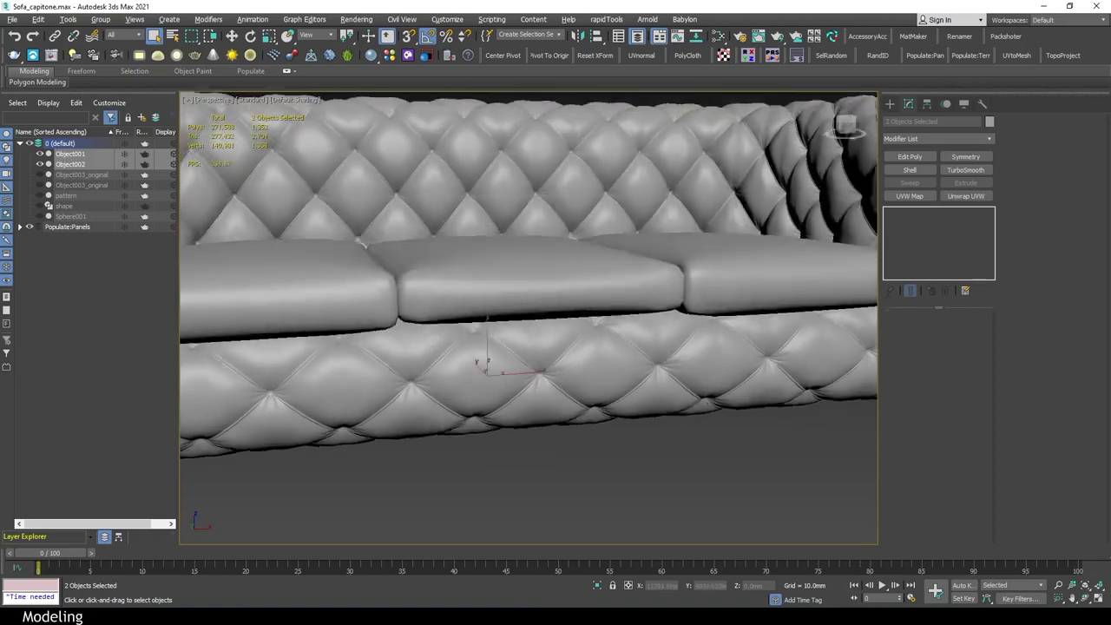
pyautogui.click(538, 282)
pyautogui.click(909, 156)
# Box-select the middle cushion's bottom polygons in front view and scale them.
pyautogui.hotkey('alt', 'q')
pyautogui.press('f')
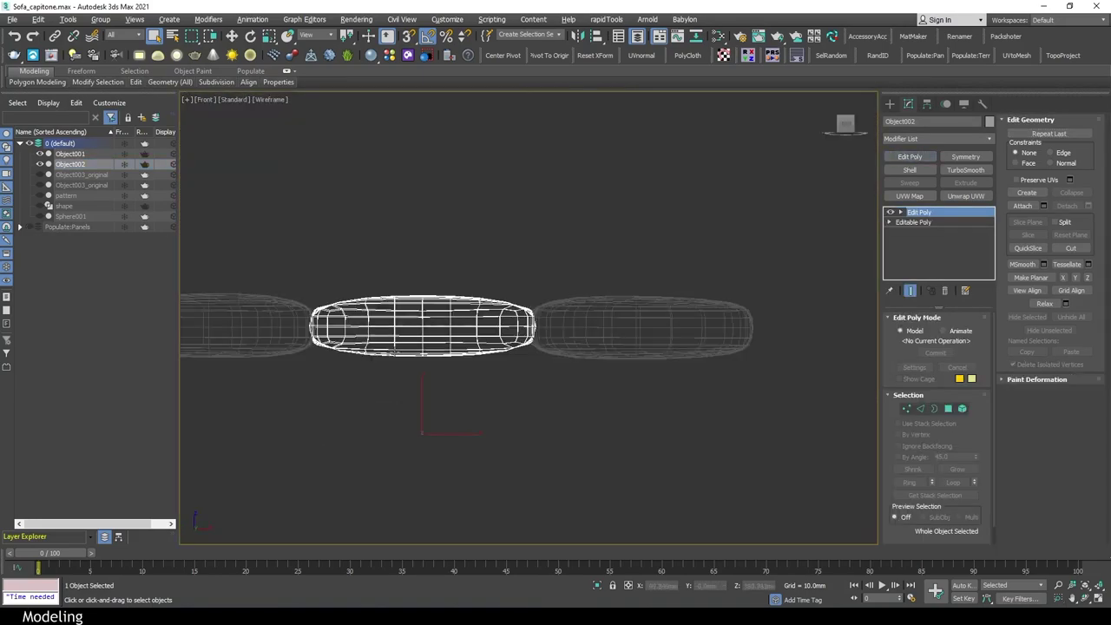
pyautogui.press('4')
pyautogui.moveTo(549, 391); pyautogui.dragTo(313, 356)
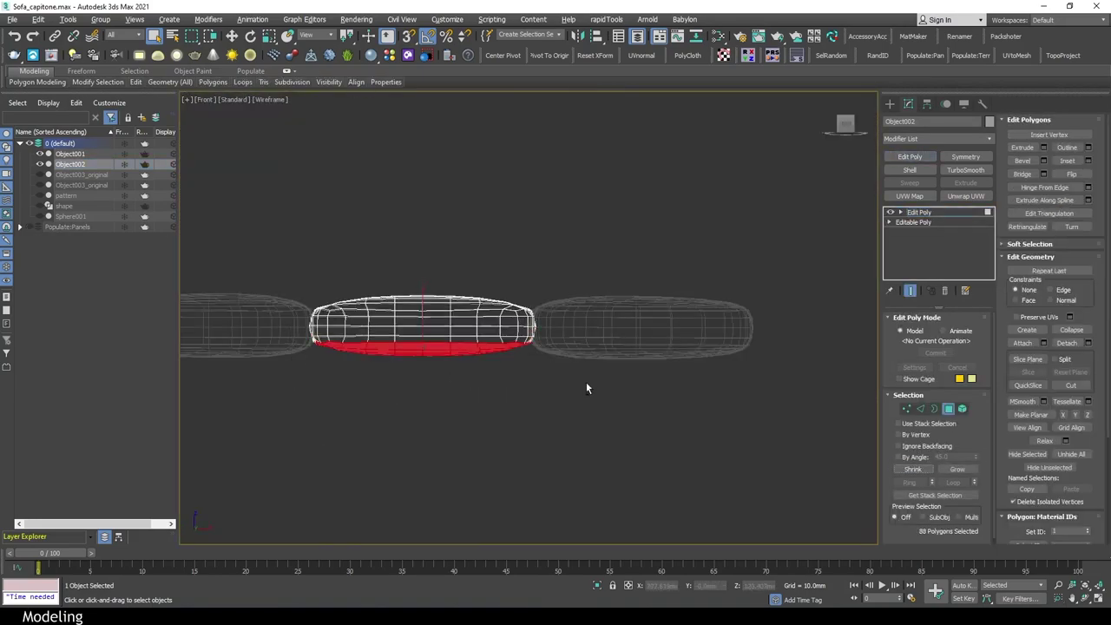
pyautogui.press('p')
pyautogui.scroll(-3, 586, 388)
pyautogui.press('r')
pyautogui.moveTo(504, 260)
pyautogui.keyDown('alt'); pyautogui.mouseDown(button='middle')
pyautogui.moveTo(565, 310)
pyautogui.moveTo(558, 318)
pyautogui.moveTo(584, 316)
pyautogui.mouseUp(button='middle'); pyautogui.keyUp('alt')
pyautogui.moveTo(698, 405)
pyautogui.keyDown('alt'); pyautogui.mouseDown(button='middle')
pyautogui.moveTo(737, 364)
pyautogui.moveTo(628, 382)
pyautogui.mouseUp(button='middle'); pyautogui.keyUp('alt')
pyautogui.scroll(3, 627, 382)
pyautogui.moveTo(616, 297)
pyautogui.keyDown('alt'); pyautogui.mouseDown(button='middle')
pyautogui.moveTo(463, 280)
pyautogui.moveTo(712, 322)
pyautogui.moveTo(506, 289)
pyautogui.mouseUp(button='middle'); pyautogui.keyUp('alt')
# Select the edges at the middle cushion's left end, move them, and exit edge mode.
pyautogui.press('2')
pyautogui.press('w')
pyautogui.moveTo(501, 338)
pyautogui.keyDown('alt'); pyautogui.mouseDown(button='middle')
pyautogui.moveTo(517, 292)
pyautogui.moveTo(528, 321)
pyautogui.mouseUp(button='middle'); pyautogui.keyUp('alt')
pyautogui.press('f')
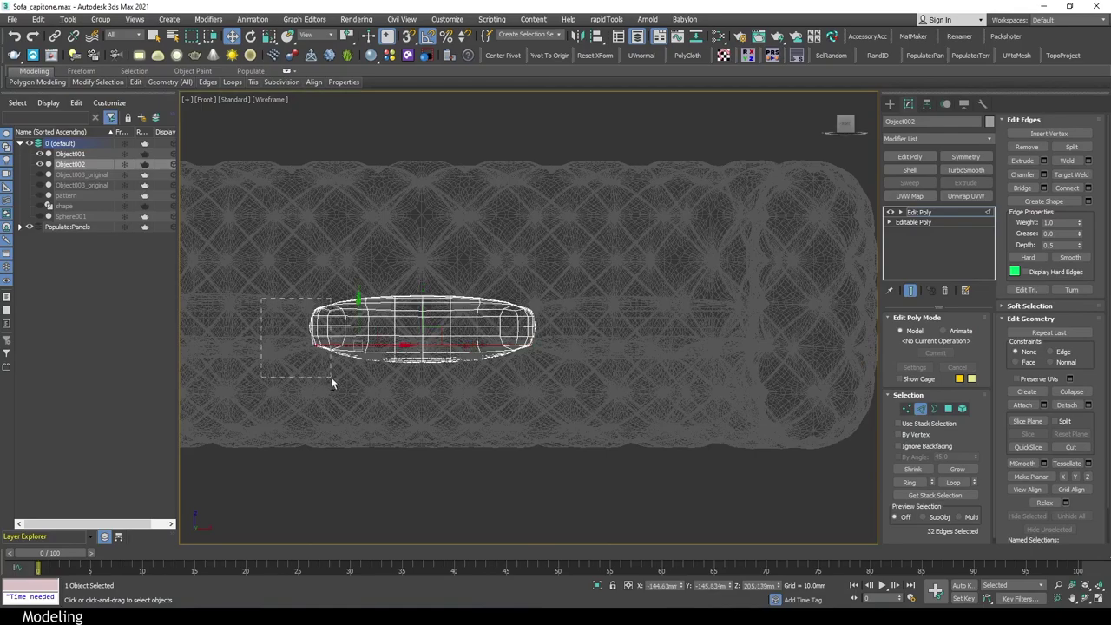
pyautogui.moveTo(332, 382); pyautogui.dragTo(332, 384)
pyautogui.hotkey('alt', 'w')
pyautogui.hotkey('alt', 'w')
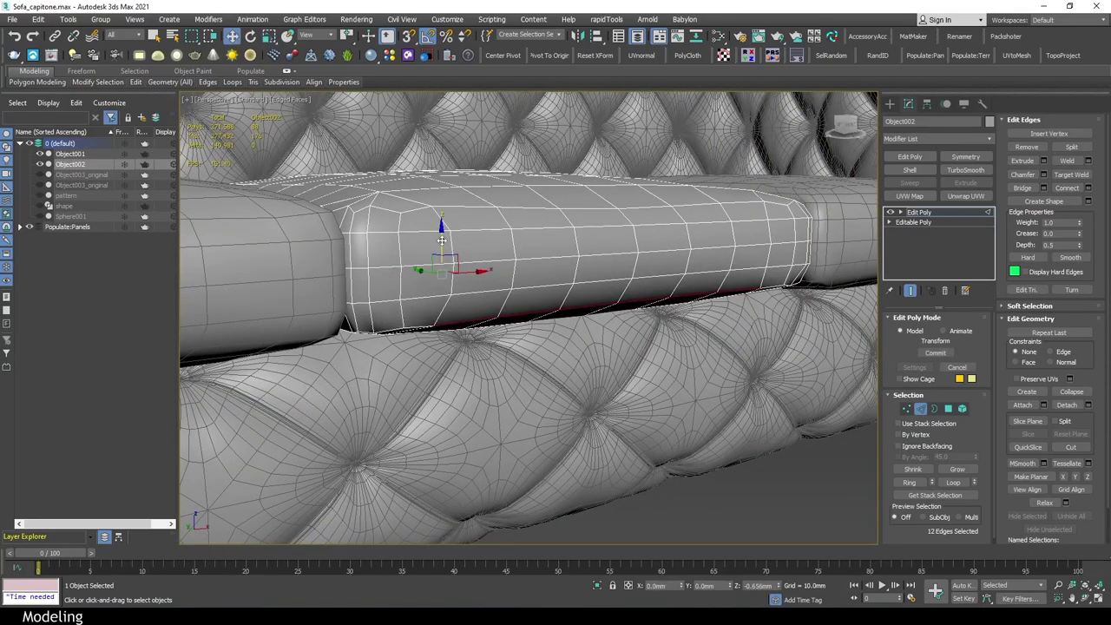
pyautogui.press('F4')
pyautogui.press('2')
# Add the outer cushions to the selection and view the whole sofa.
pyautogui.scroll(-5, 442, 241)
pyautogui.moveTo(486, 287)
pyautogui.keyDown('alt'); pyautogui.mouseDown(button='middle')
pyautogui.moveTo(686, 379)
pyautogui.moveTo(854, 409)
pyautogui.mouseUp(button='middle'); pyautogui.keyUp('alt')
pyautogui.keyDown('ctrl'); pyautogui.click(69, 154); pyautogui.keyUp('ctrl')
pyautogui.keyDown('alt'); pyautogui.moveTo(521, 312); pyautogui.dragTo(625, 313, button='middle'); pyautogui.keyUp('alt')
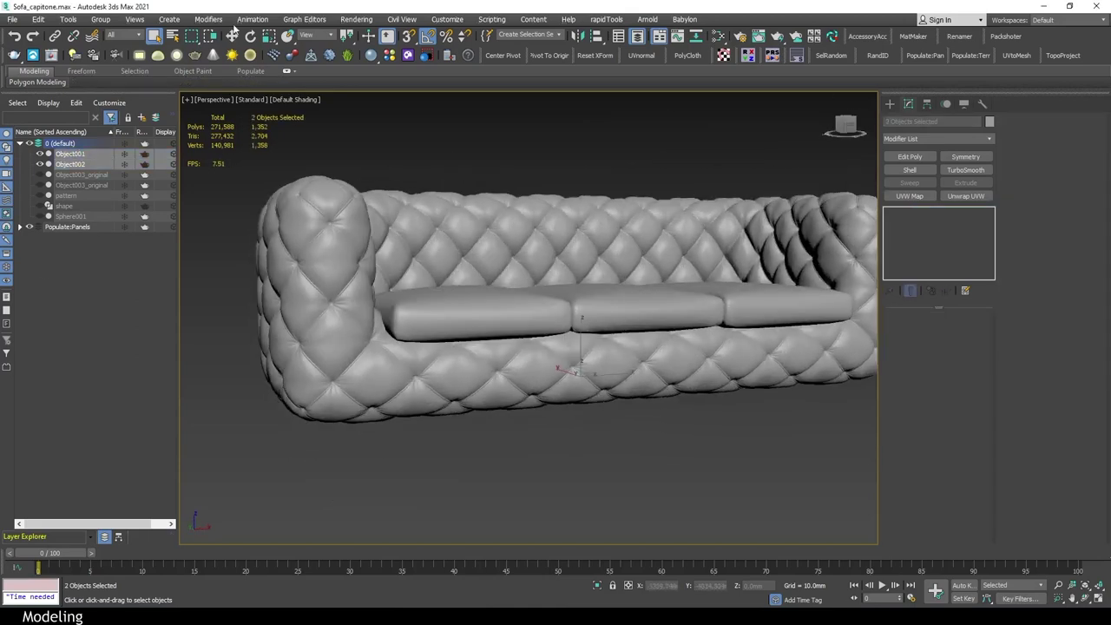
# Apply an FFD 2x2x2 deformer to the cushions and collapse them to editable poly.
pyautogui.click(208, 19)
pyautogui.click(338, 218)
pyautogui.hotkey('alt', 'w')
pyautogui.hotkey('alt', 'w')
pyautogui.moveTo(682, 417)
pyautogui.keyDown('alt'); pyautogui.mouseDown(button='middle')
pyautogui.moveTo(595, 256)
pyautogui.moveTo(598, 315)
pyautogui.moveTo(555, 264)
pyautogui.moveTo(619, 296)
pyautogui.mouseUp(button='middle'); pyautogui.keyUp('alt')
pyautogui.scroll(-2, 551, 261)
pyautogui.rightClick(743, 309)
pyautogui.click(859, 314)
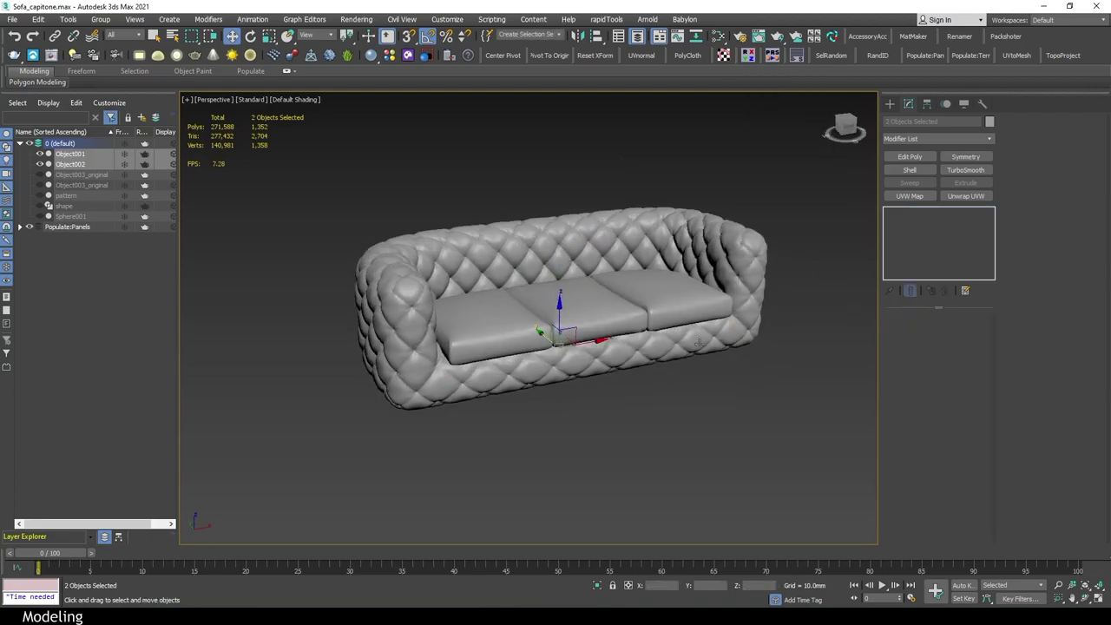
# Add TurboSmooth to the outer cushions, Object001.
pyautogui.scroll(5, 686, 309)
pyautogui.press('F4')
pyautogui.click(686, 309)
pyautogui.scroll(-2, 689, 313)
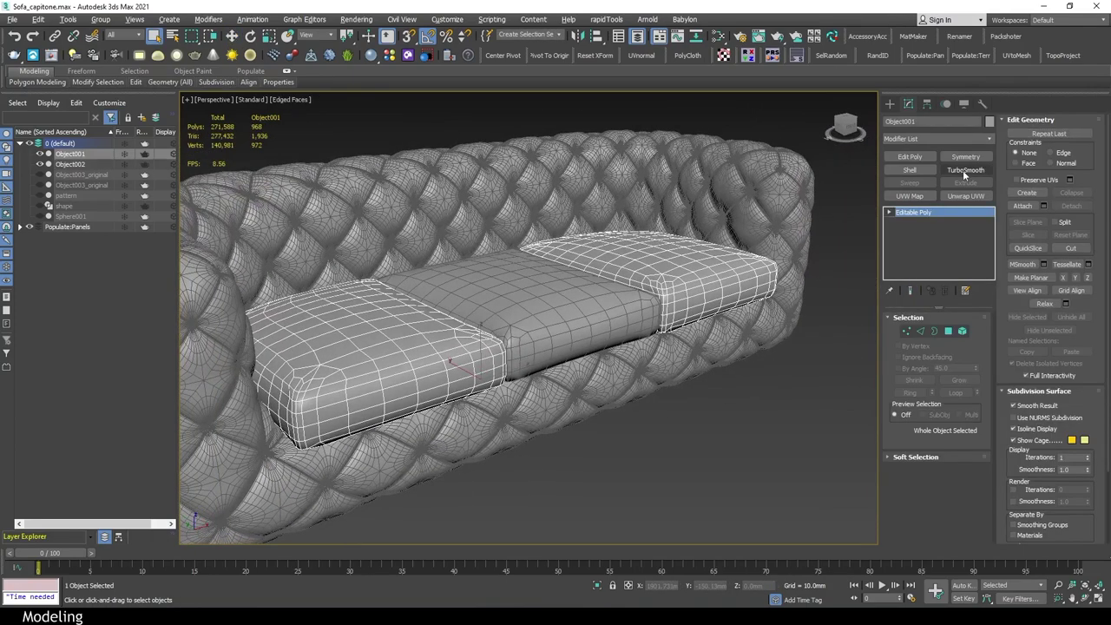
pyautogui.click(965, 169)
pyautogui.press('F4')
pyautogui.scroll(5, 399, 368)
pyautogui.scroll(-3, 399, 368)
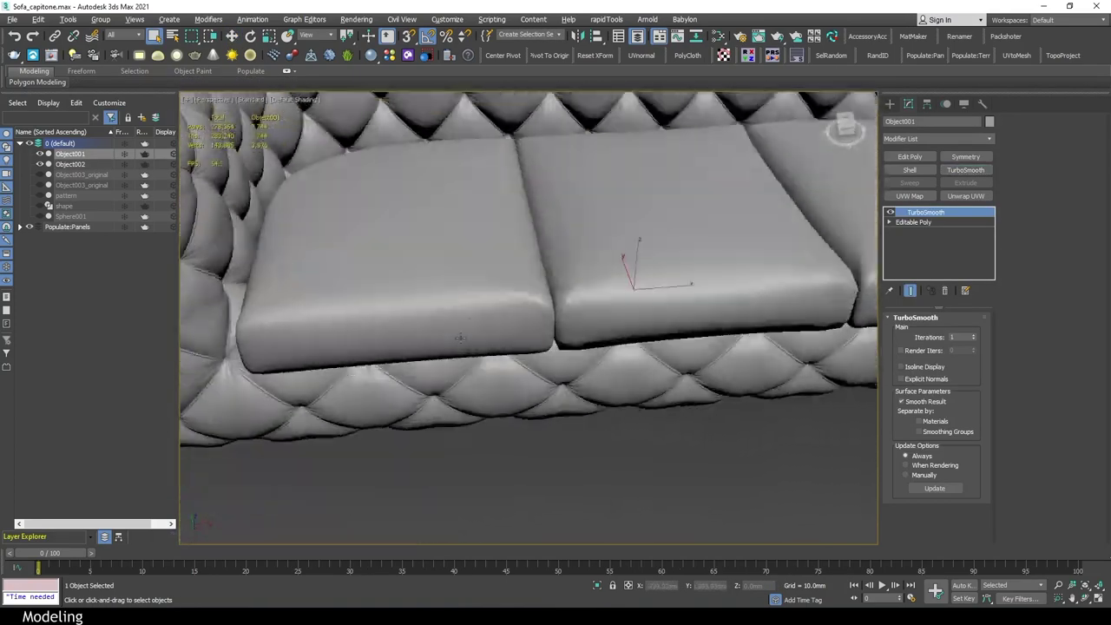
pyautogui.keyDown('alt'); pyautogui.moveTo(521, 287); pyautogui.dragTo(660, 260, button='middle'); pyautogui.keyUp('alt')
# Add Edit Poly above Object001's TurboSmooth and select the edge loop around the cushion's side.
pyautogui.click(792, 227)
pyautogui.moveTo(791, 228)
pyautogui.keyDown('alt'); pyautogui.mouseDown(button='middle')
pyautogui.moveTo(660, 261)
pyautogui.moveTo(608, 295)
pyautogui.mouseUp(button='middle'); pyautogui.keyUp('alt')
pyautogui.scroll(-3, 607, 296)
pyautogui.press('F4')
pyautogui.click(573, 321)
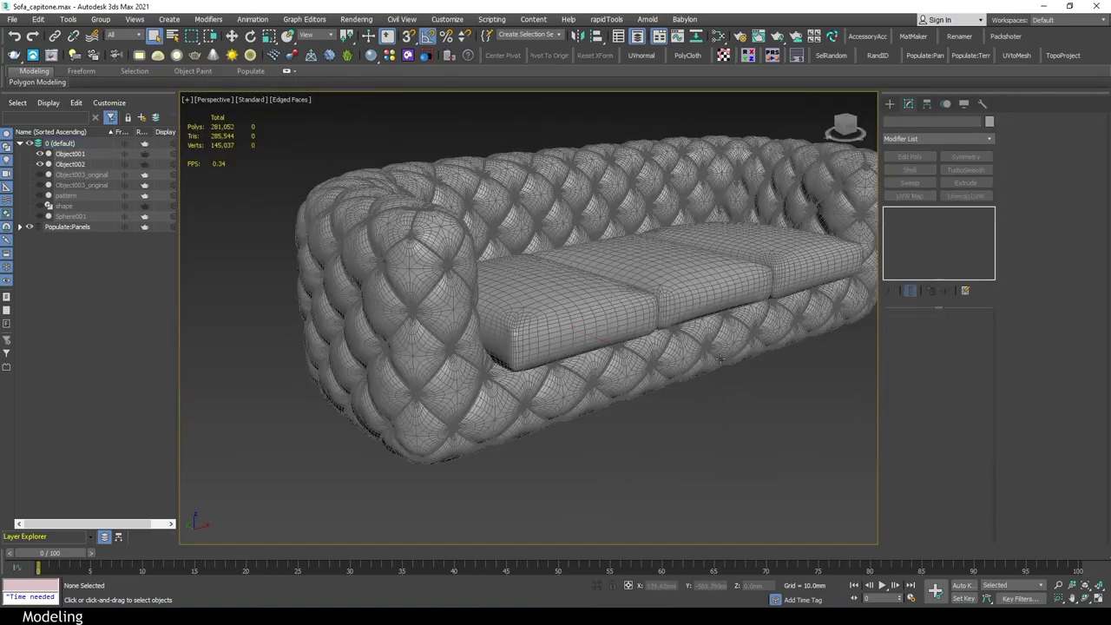
pyautogui.click(910, 156)
pyautogui.press('2')
pyautogui.scroll(4, 634, 313)
pyautogui.doubleClick(635, 300)
pyautogui.moveTo(634, 313)
pyautogui.keyDown('alt'); pyautogui.mouseDown(button='middle')
pyautogui.moveTo(555, 304)
pyautogui.moveTo(607, 286)
pyautogui.mouseUp(button='middle'); pyautogui.keyUp('alt')
# Create a shape named border_1 from the selected side edge loops.
pyautogui.scroll(-3, 556, 304)
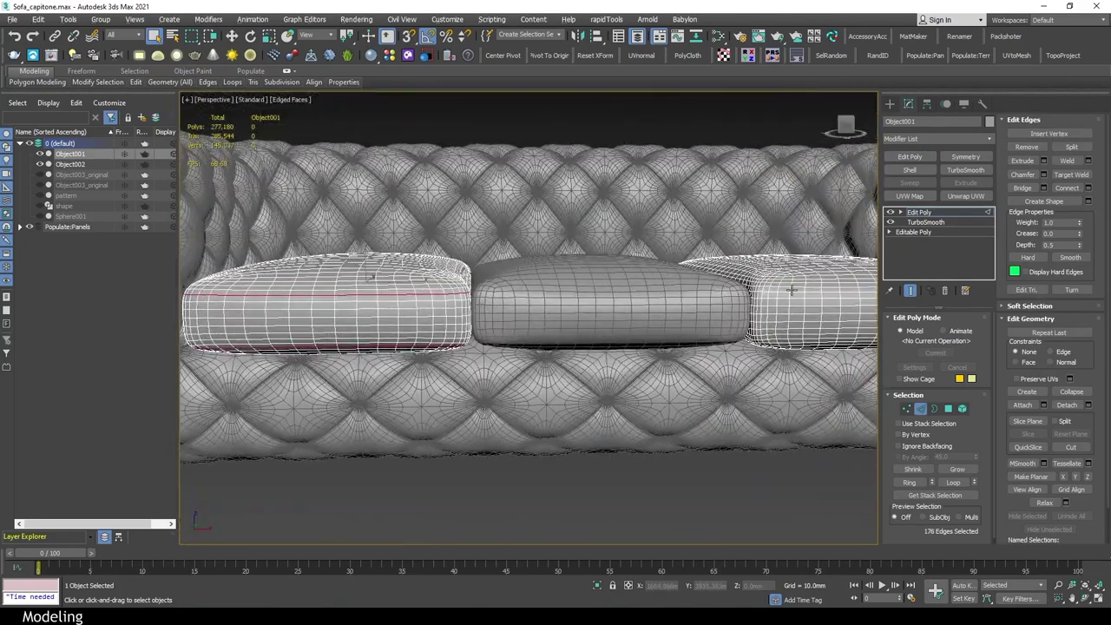
pyautogui.hotkey('alt', 'w')
pyautogui.hotkey('alt', 'w')
pyautogui.hotkey('alt', 'q')
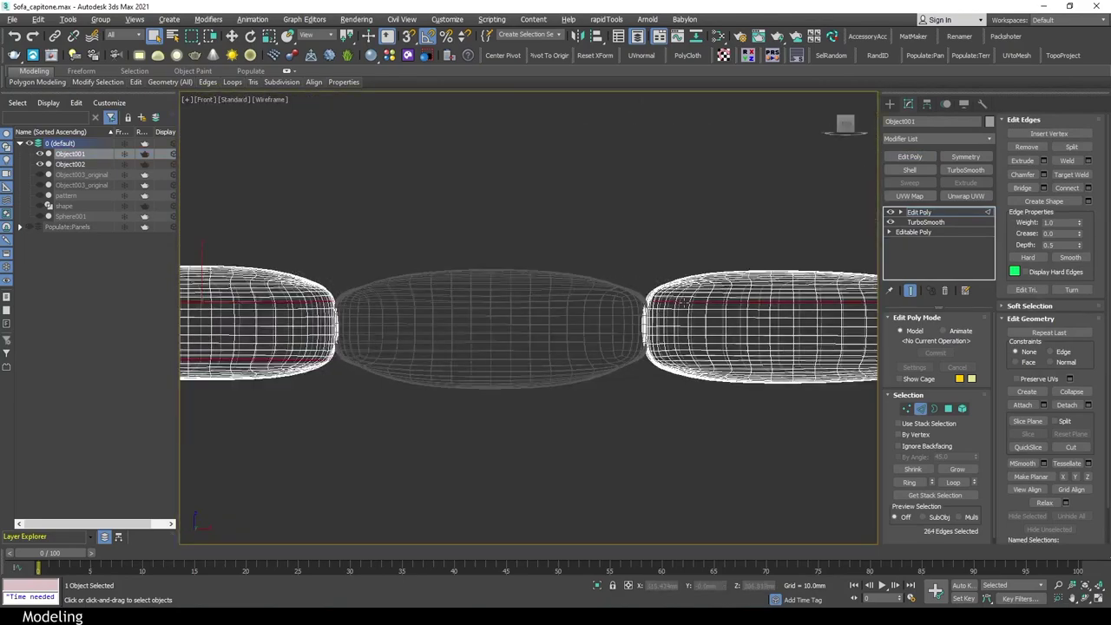
pyautogui.press('super+shift')
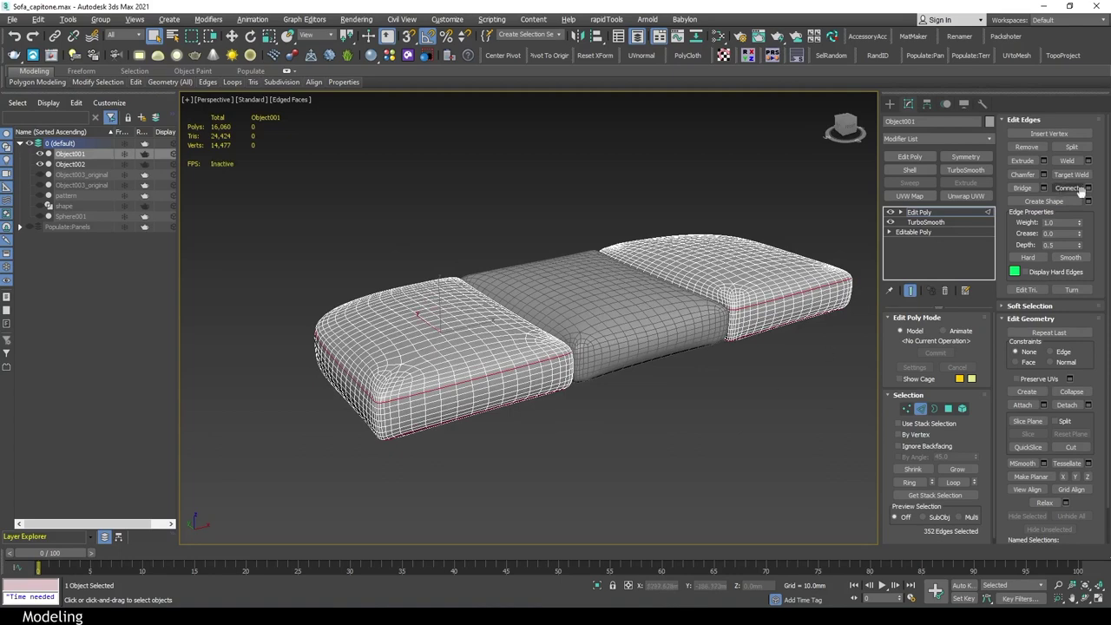
pyautogui.click(1044, 200)
pyautogui.write('1')
pyautogui.press('Return')
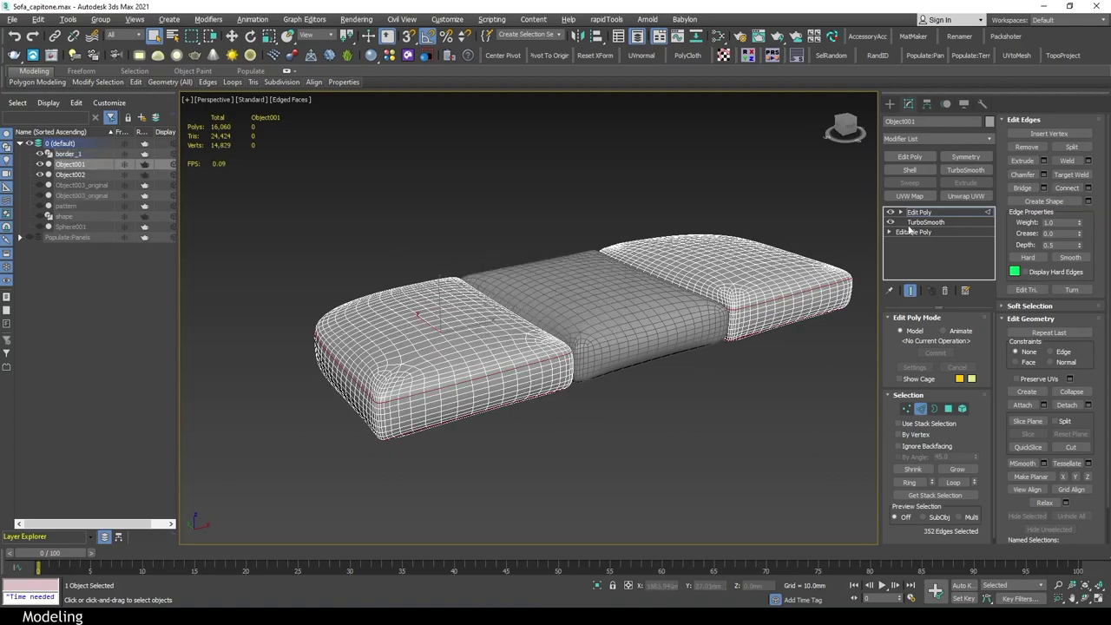
# Add a Sweep with a built-in cylinder cross section to border_1.
pyautogui.click(87, 154)
pyautogui.click(910, 183)
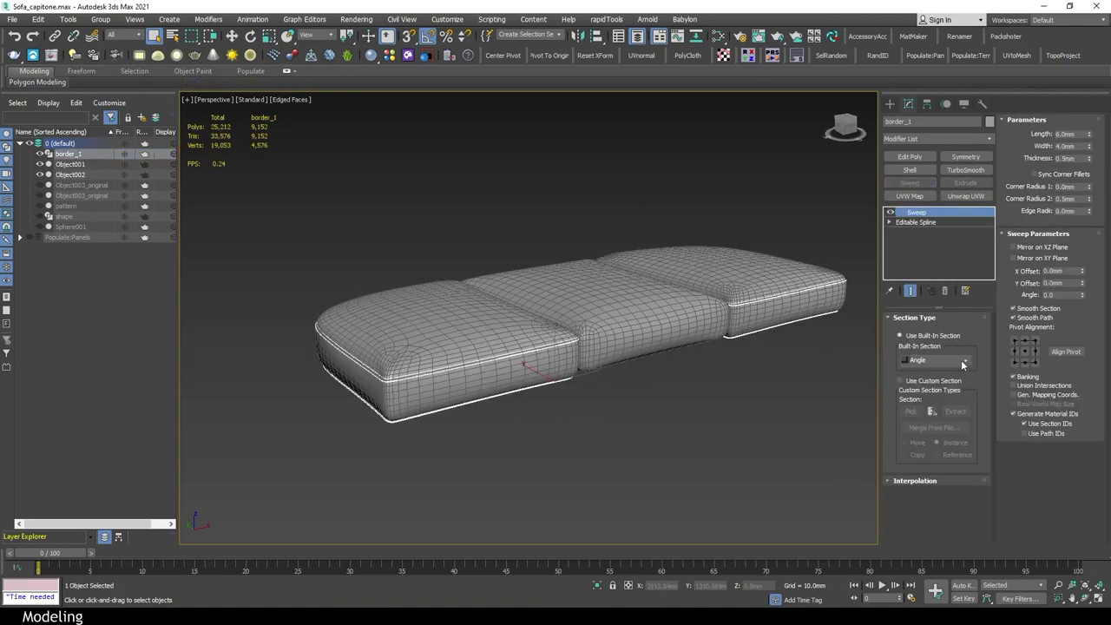
pyautogui.click(966, 360)
pyautogui.click(937, 396)
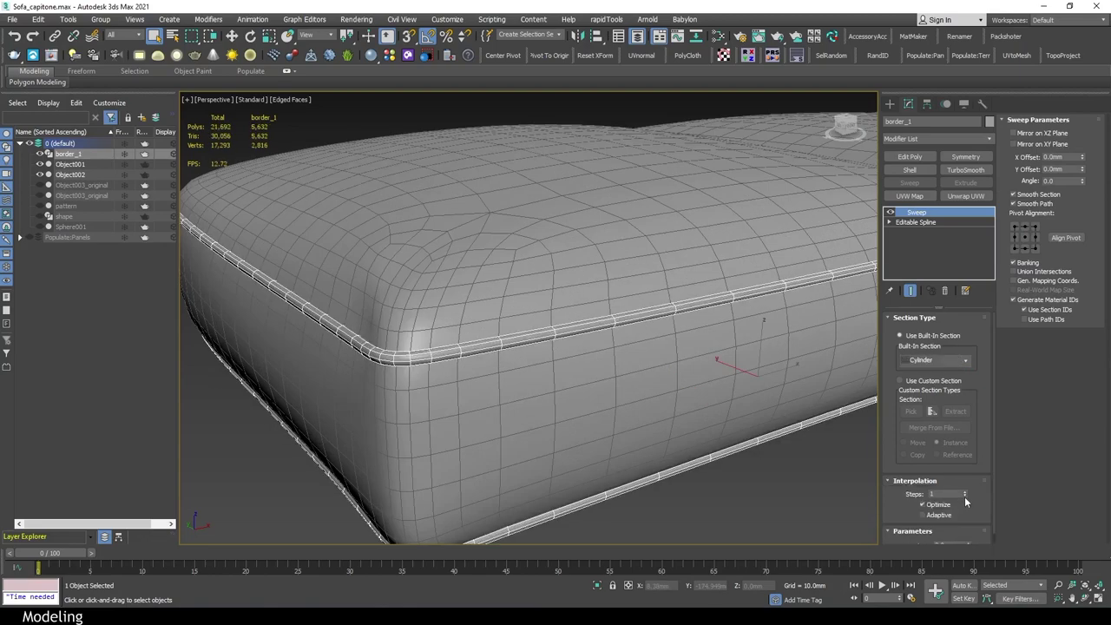
pyautogui.click(915, 222)
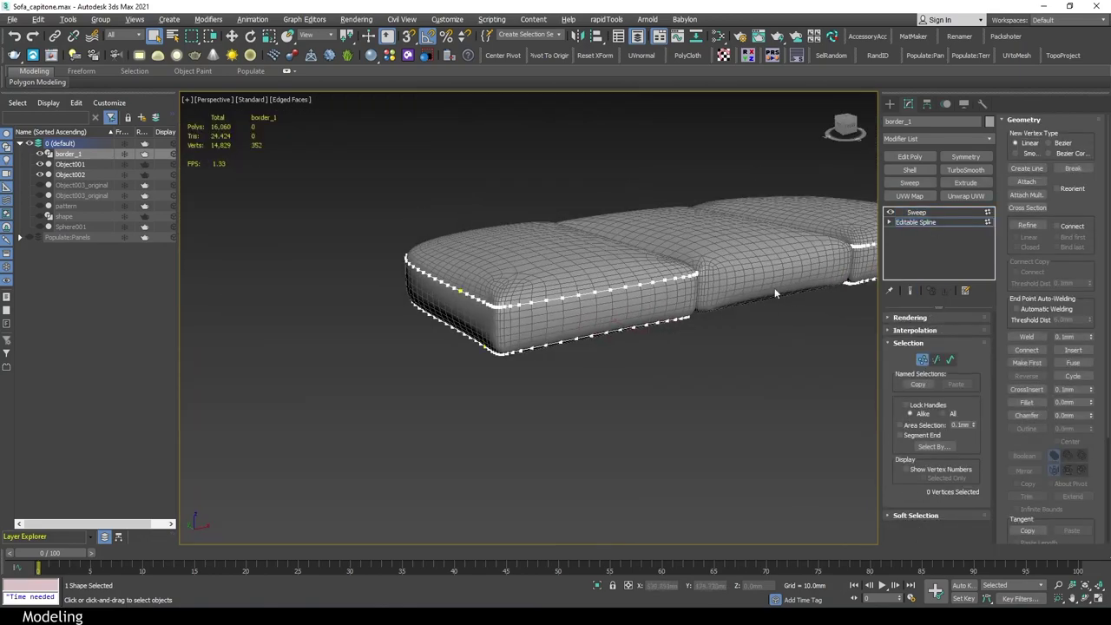
pyautogui.keyDown('alt'); pyautogui.moveTo(774, 287); pyautogui.dragTo(608, 287, button='middle'); pyautogui.keyUp('alt')
# Add a Noise modifier with 5.0mm Z strength under the sweep, and Edit Poly on top.
pyautogui.click(209, 19)
pyautogui.moveTo(337, 221)
pyautogui.click(324, 287)
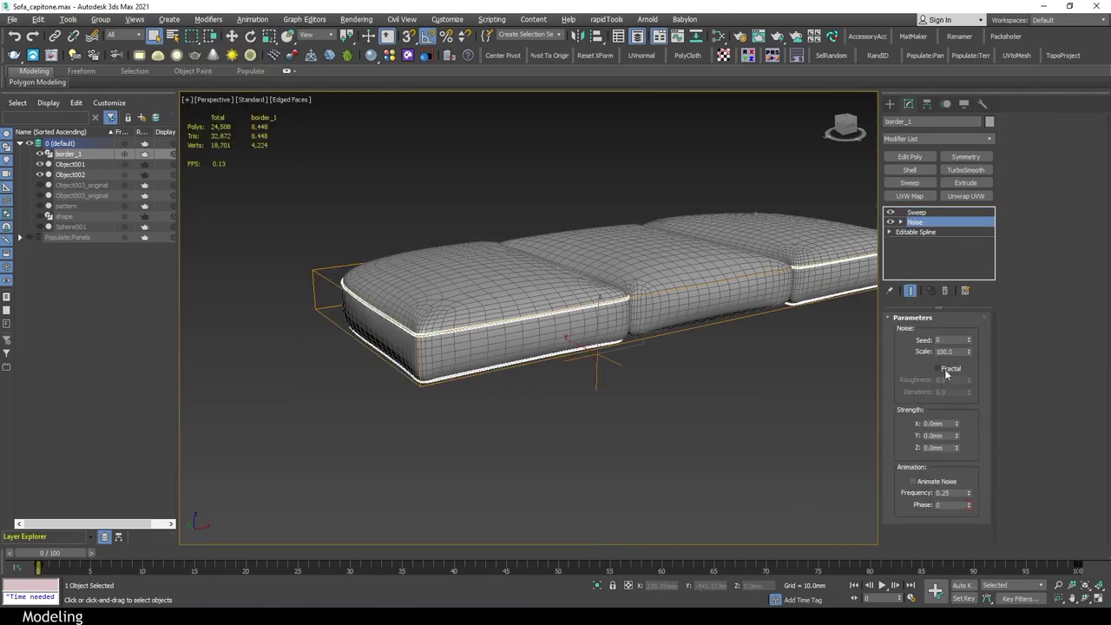
pyautogui.write('5')
pyautogui.press('Return')
pyautogui.press('F4')
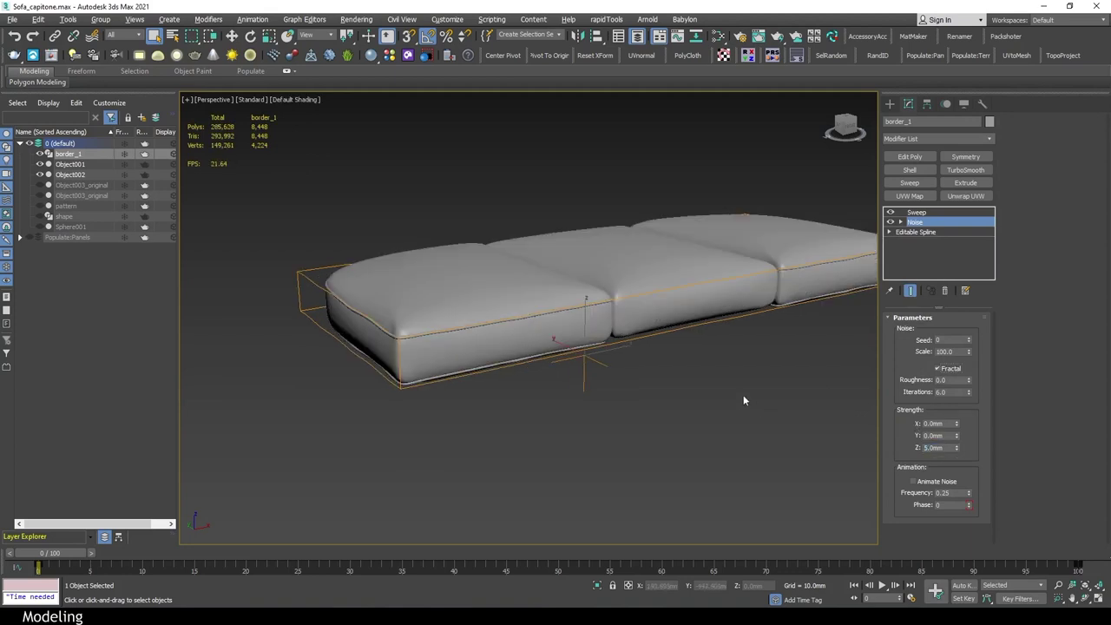
pyautogui.click(909, 156)
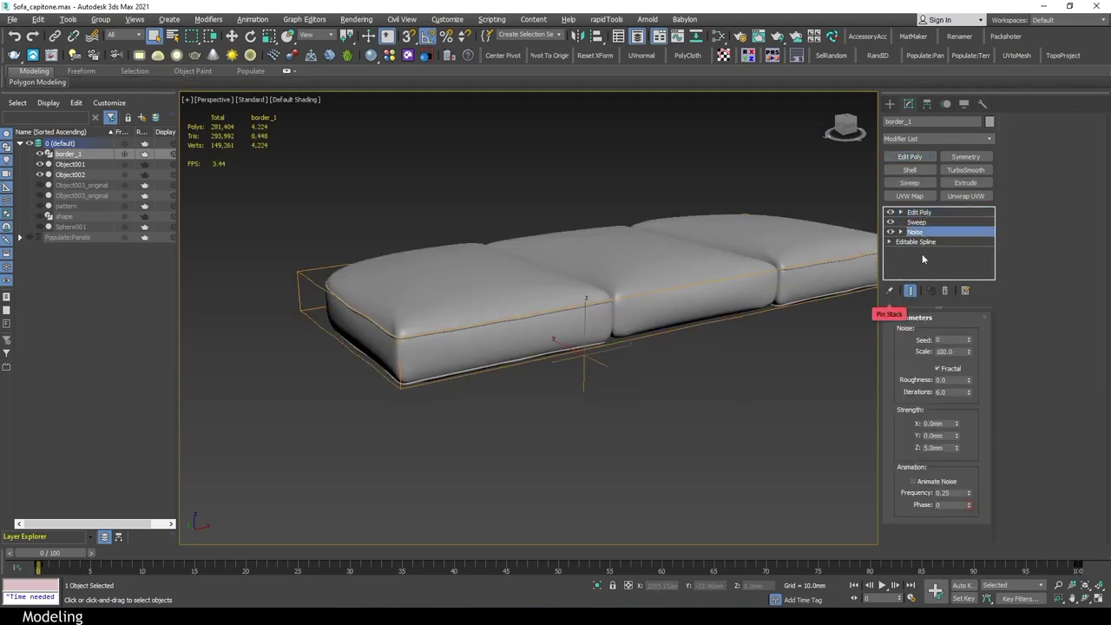
# Set the border_1 sweep radius to 4.0mm.
pyautogui.click(918, 212)
pyautogui.keyDown('alt'); pyautogui.moveTo(725, 365); pyautogui.dragTo(633, 363, button='middle'); pyautogui.keyUp('alt')
pyautogui.click(918, 222)
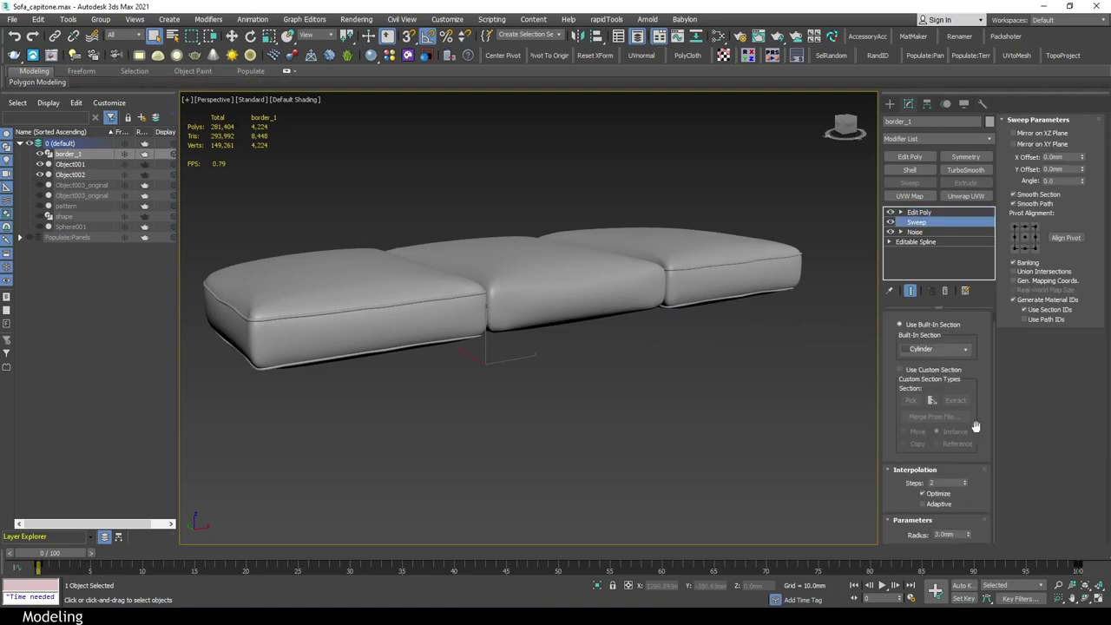
pyautogui.write('4')
pyautogui.press('Return')
# Unhide the Populate:Panels tufted sofa body.
pyautogui.click(30, 237)
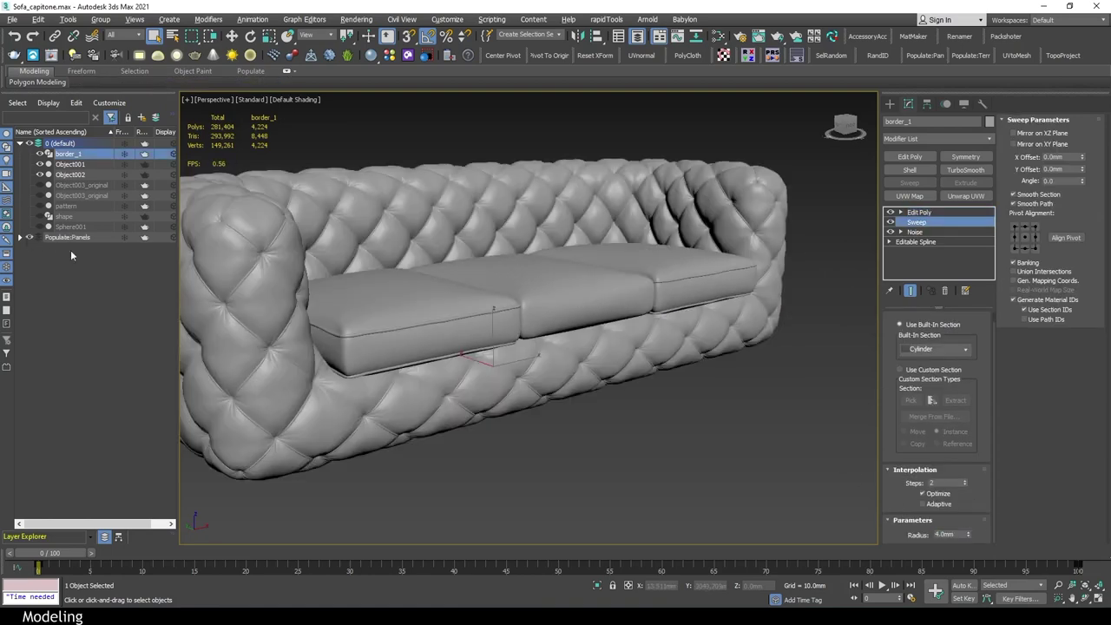
pyautogui.scroll(2, 501, 422)
pyautogui.keyDown('alt'); pyautogui.moveTo(500, 423); pyautogui.dragTo(522, 441, button='middle'); pyautogui.keyUp('alt')
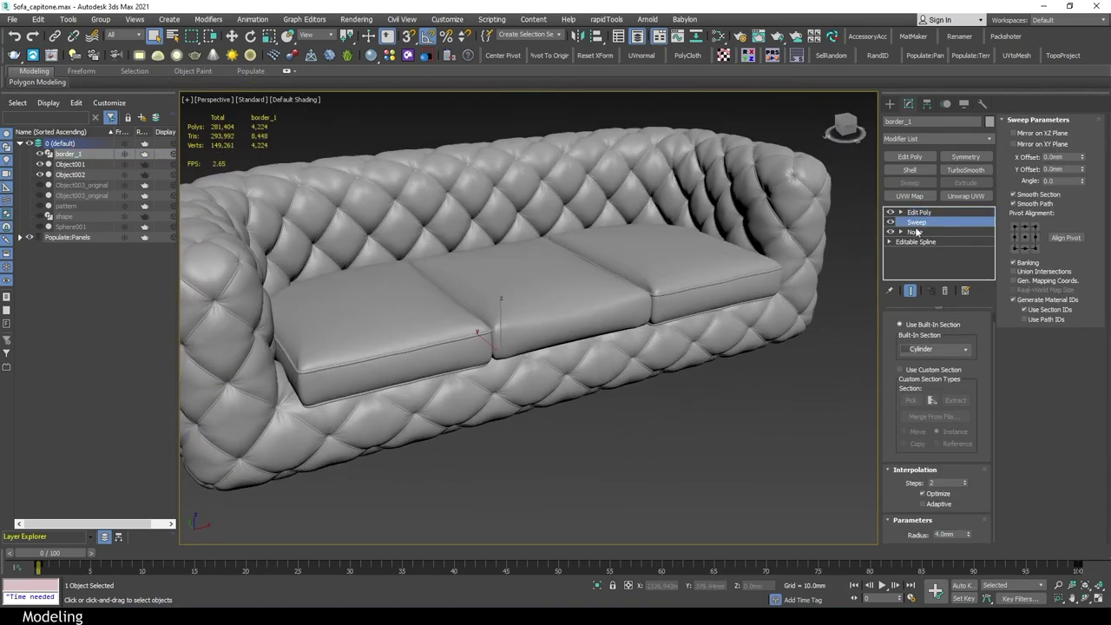
# Copy border_1's Sweep and Noise modifiers together.
pyautogui.keyDown('ctrl'); pyautogui.click(916, 231); pyautogui.keyUp('ctrl')
pyautogui.rightClick(931, 222)
pyautogui.click(955, 272)
# Select the seam edge loop around the middle seat cushion, Object002.
pyautogui.click(504, 315)
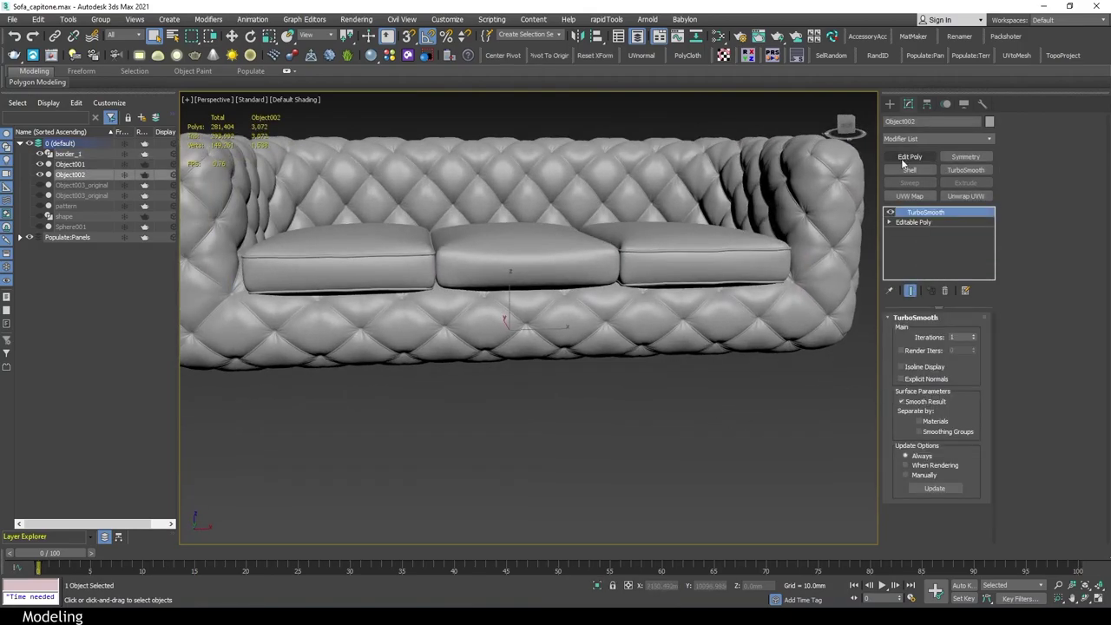
pyautogui.scroll(5, 504, 315)
pyautogui.scroll(-3, 417, 225)
pyautogui.doubleClick(512, 213)
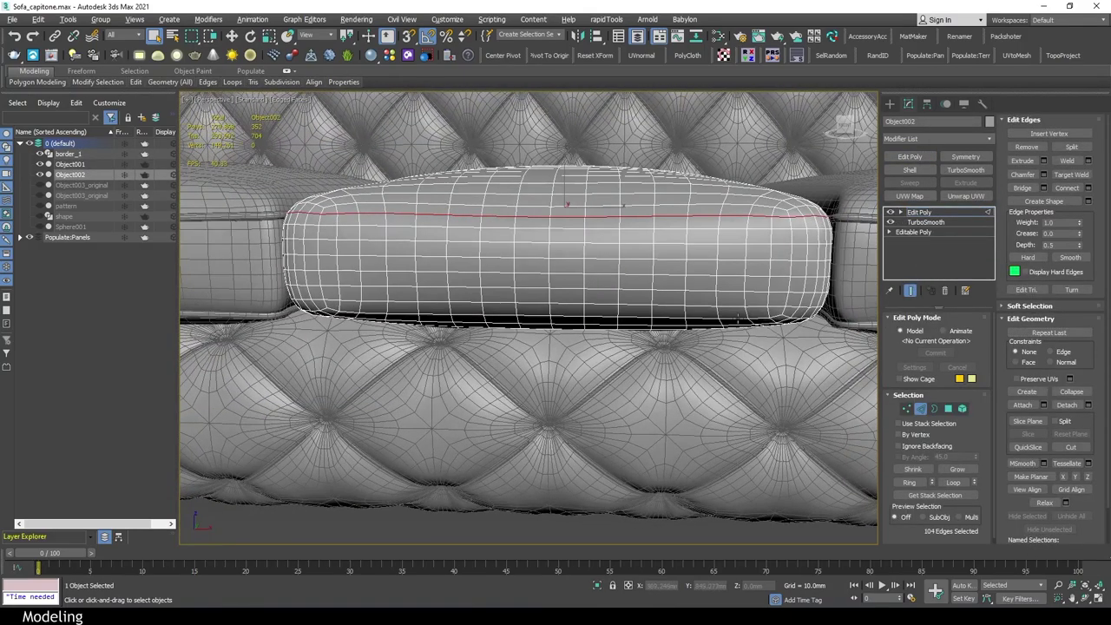
pyautogui.keyDown('alt'); pyautogui.moveTo(512, 213); pyautogui.dragTo(542, 205, button='middle'); pyautogui.keyUp('alt')
pyautogui.doubleClick(503, 289)
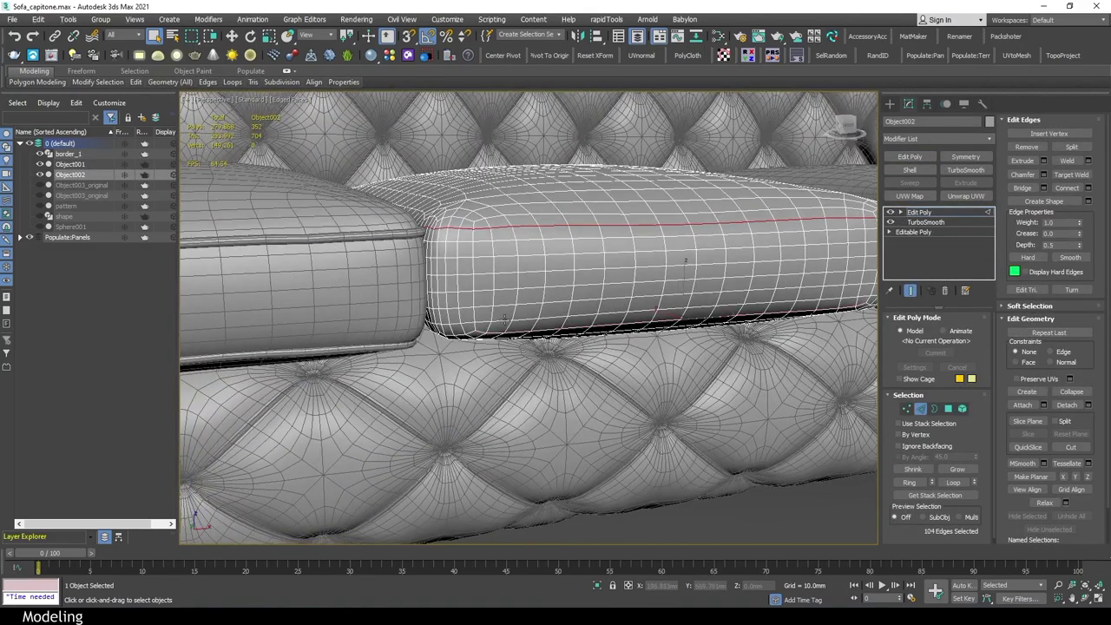
pyautogui.keyDown('alt'); pyautogui.moveTo(503, 289); pyautogui.dragTo(573, 243, button='middle'); pyautogui.keyUp('alt')
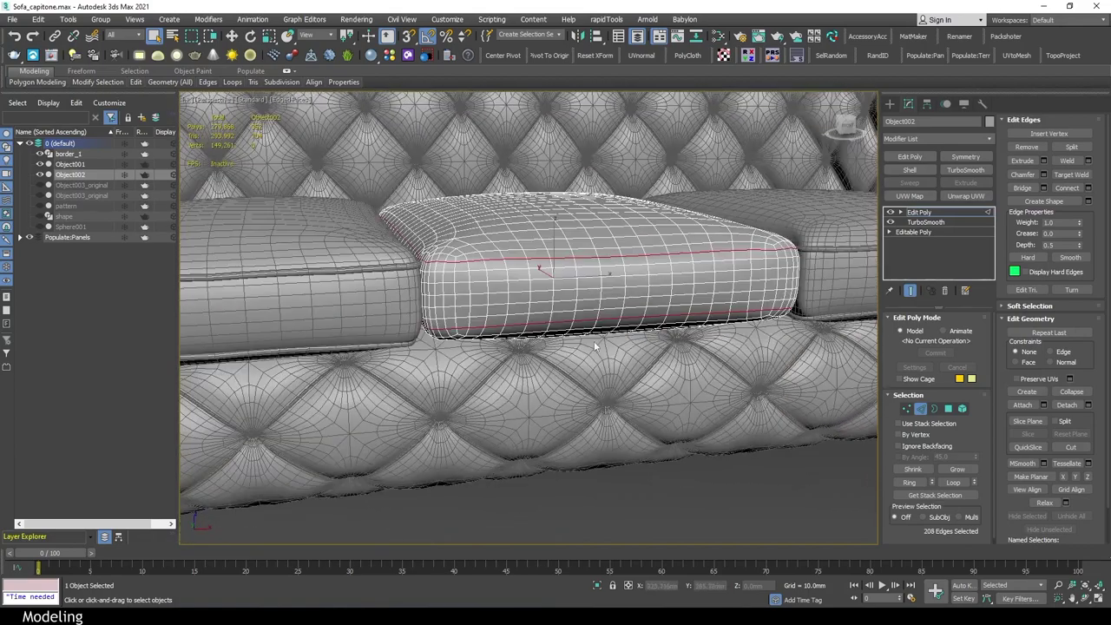
pyautogui.scroll(2, 590, 225)
pyautogui.scroll(2, 606, 198)
pyautogui.doubleClick(591, 268)
pyautogui.scroll(-2, 580, 186)
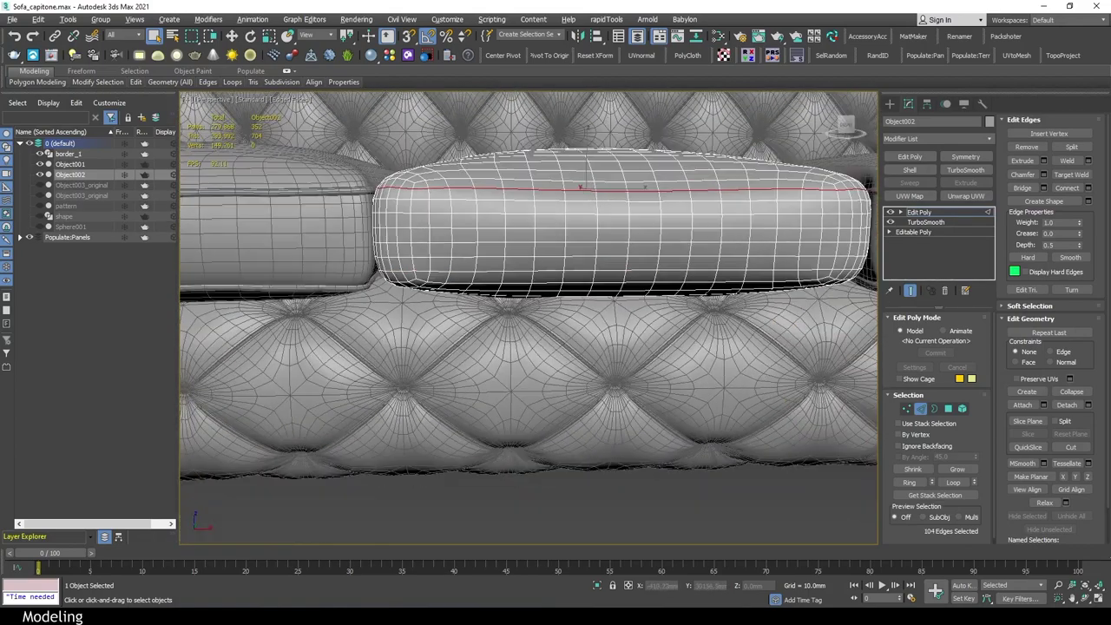
# Create shape border_2 from the seam loop and paste-instance the Sweep and Noise modifiers onto it.
pyautogui.click(1041, 201)
pyautogui.write('der_2')
pyautogui.press('Return')
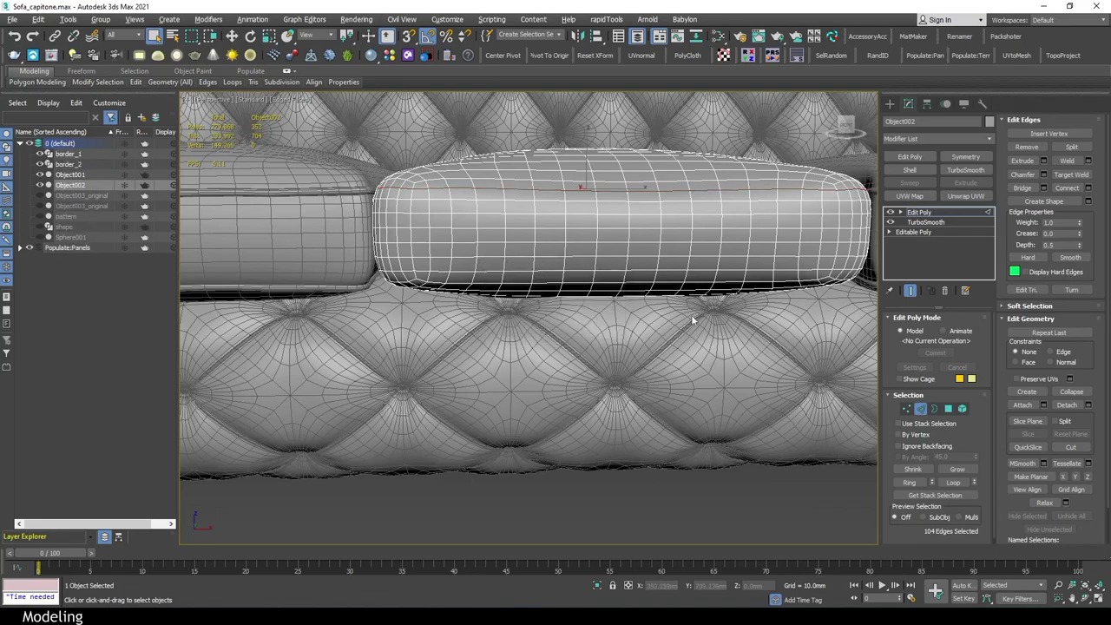
pyautogui.click(647, 189)
pyautogui.rightClick(919, 213)
pyautogui.click(948, 232)
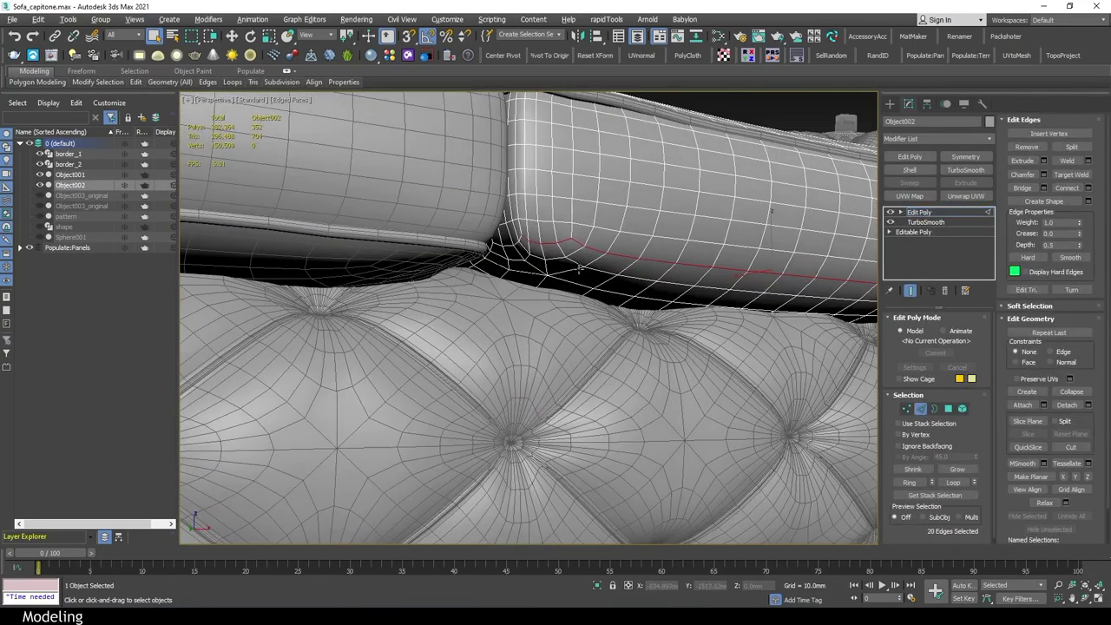
# Isolate the middle cushion and create shape border_3 from its lower edge loop.
pyautogui.hotkey('alt', 'q')
pyautogui.keyDown('alt'); pyautogui.moveTo(561, 277); pyautogui.dragTo(522, 266, button='middle'); pyautogui.keyUp('alt')
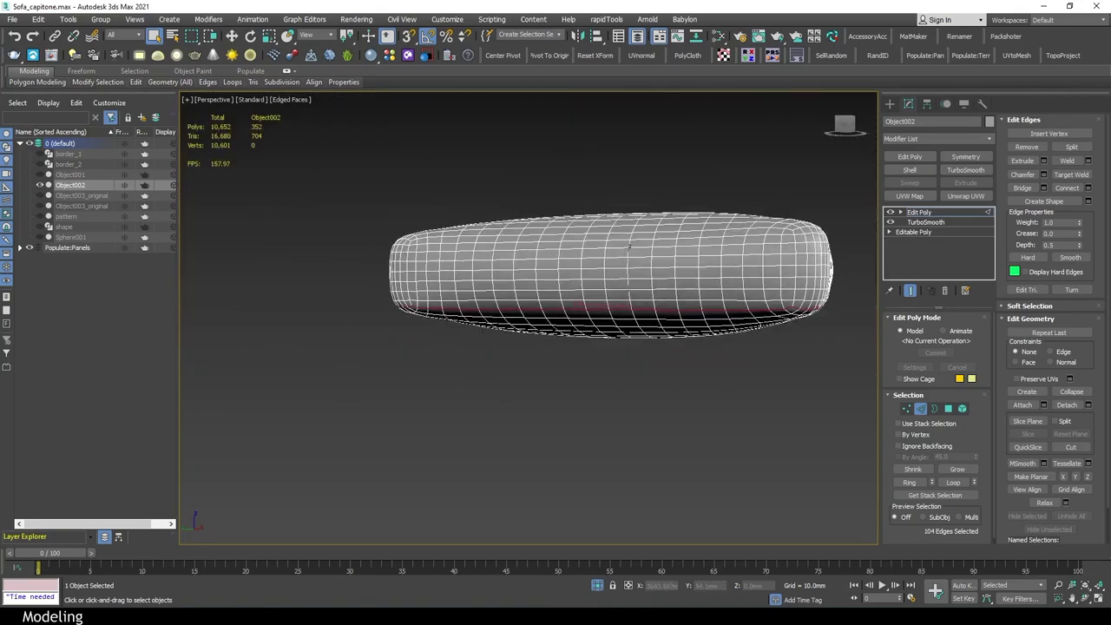
pyautogui.click(1059, 201)
pyautogui.click(536, 333)
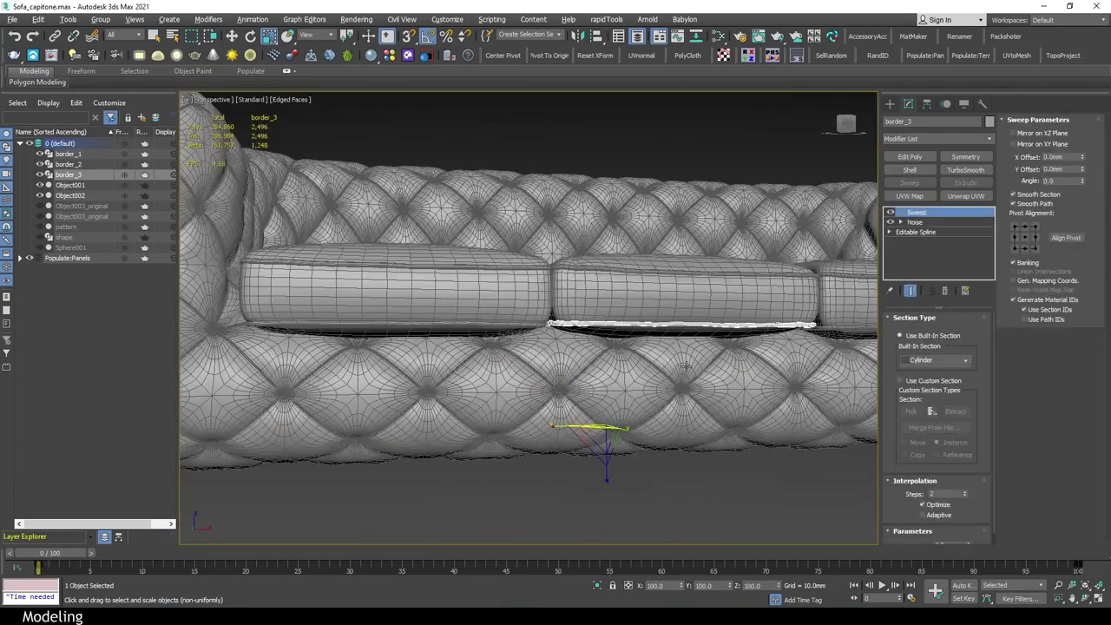
# Add an Edit Poly modifier to border_3.
pyautogui.scroll(5, 685, 366)
pyautogui.keyDown('alt'); pyautogui.moveTo(684, 366); pyautogui.dragTo(608, 330, button='middle'); pyautogui.keyUp('alt')
pyautogui.press('F4')
pyautogui.scroll(5, 608, 330)
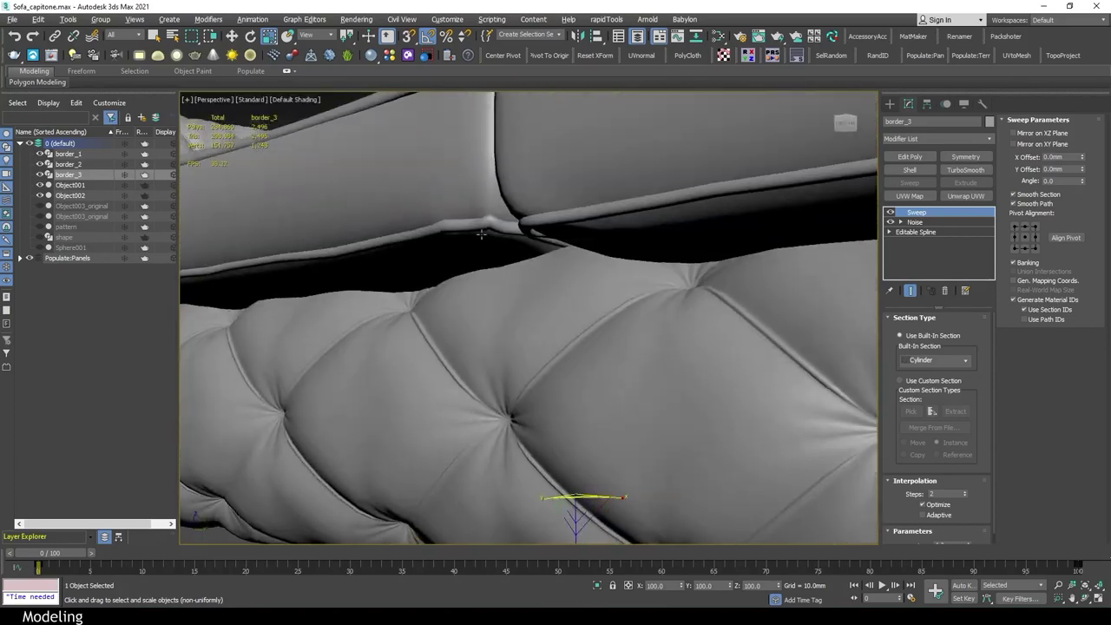
pyautogui.press('F4')
pyautogui.click(910, 156)
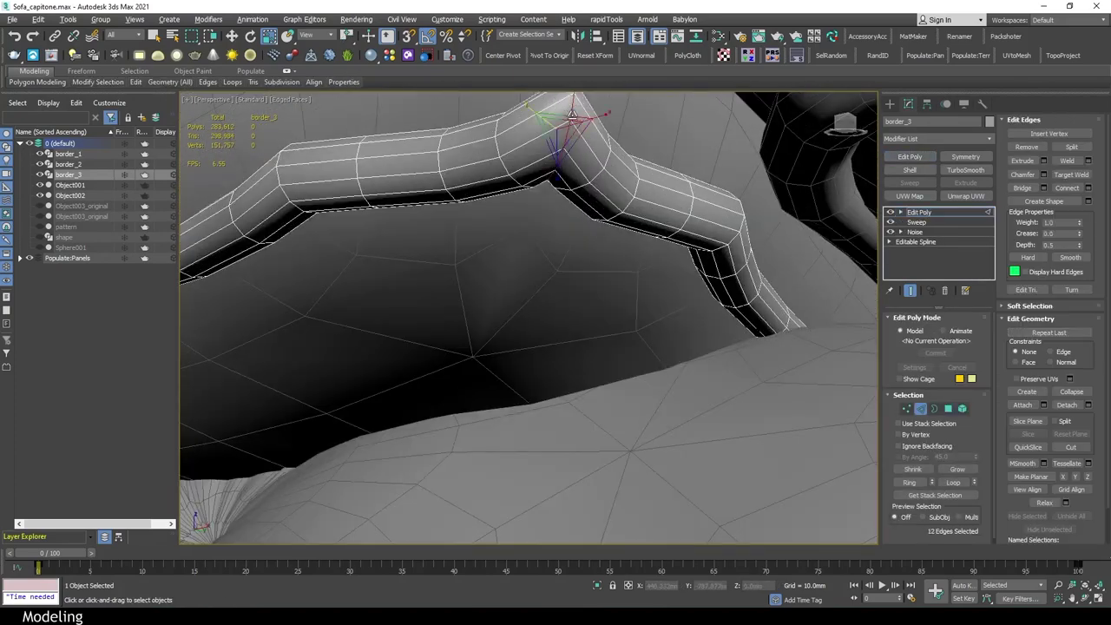
# Inspect border_3's bend and select another edge loop on it.
pyautogui.moveTo(682, 313)
pyautogui.keyDown('alt'); pyautogui.mouseDown(button='middle')
pyautogui.moveTo(686, 300)
pyautogui.moveTo(660, 287)
pyautogui.mouseUp(button='middle'); pyautogui.keyUp('alt')
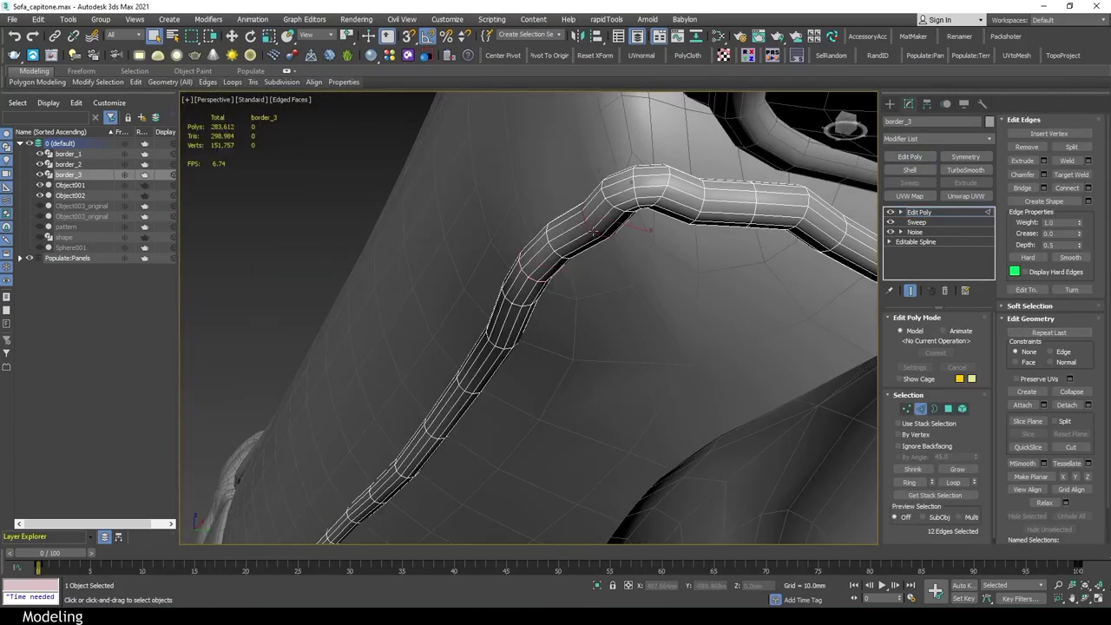
pyautogui.scroll(-5, 807, 201)
pyautogui.scroll(6, 708, 222)
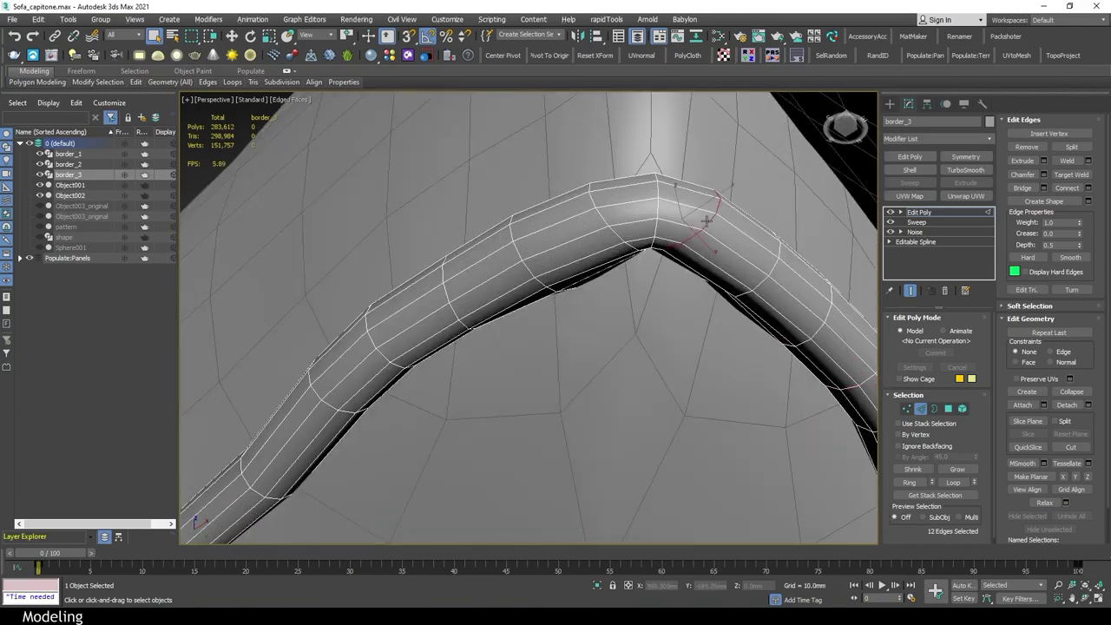
pyautogui.moveTo(614, 230)
pyautogui.keyDown('alt'); pyautogui.mouseDown(button='middle')
pyautogui.moveTo(645, 247)
pyautogui.moveTo(477, 360)
pyautogui.mouseUp(button='middle'); pyautogui.keyUp('alt')
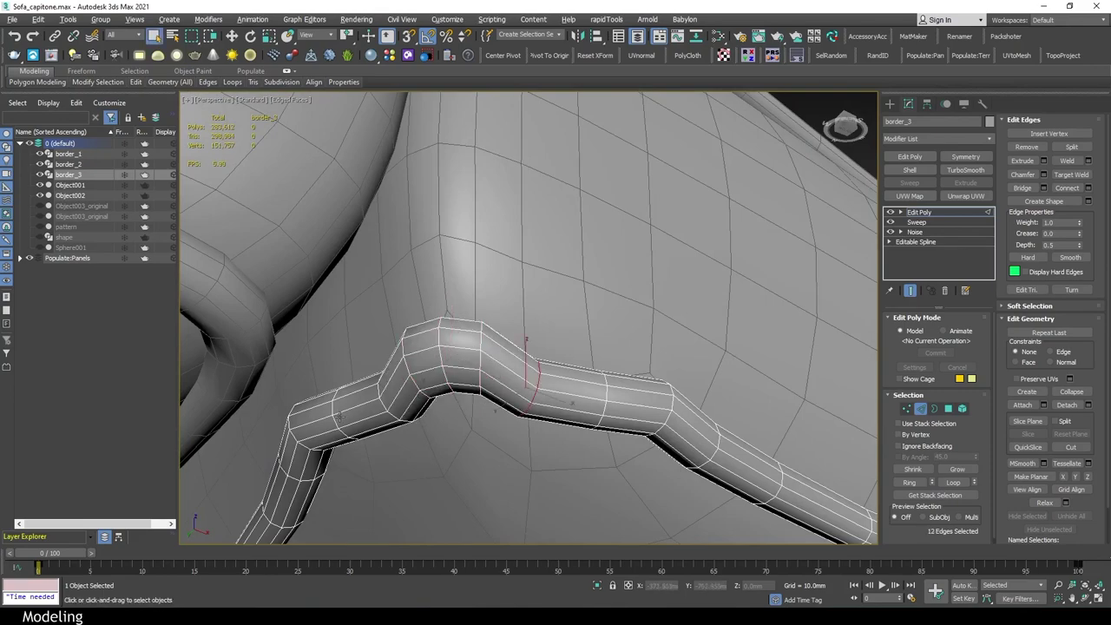
pyautogui.keyDown('alt'); pyautogui.moveTo(338, 416); pyautogui.dragTo(379, 398, button='middle'); pyautogui.keyUp('alt')
pyautogui.keyDown('ctrl'); pyautogui.doubleClick(380, 398); pyautogui.keyUp('ctrl')
pyautogui.moveTo(497, 463)
pyautogui.keyDown('alt'); pyautogui.mouseDown(button='middle')
pyautogui.moveTo(530, 408)
pyautogui.moveTo(587, 429)
pyautogui.moveTo(682, 492)
pyautogui.moveTo(654, 397)
pyautogui.moveTo(609, 398)
pyautogui.mouseUp(button='middle'); pyautogui.keyUp('alt')
pyautogui.scroll(-5, 587, 429)
# Exit edge mode, deselect everything, and view the piped sofa from its right side.
pyautogui.press('2')
pyautogui.press('F4')
pyautogui.scroll(3, 682, 492)
pyautogui.scroll(-3, 682, 491)
pyautogui.click(654, 397)
pyautogui.scroll(-2, 655, 397)
pyautogui.scroll(5, 608, 399)
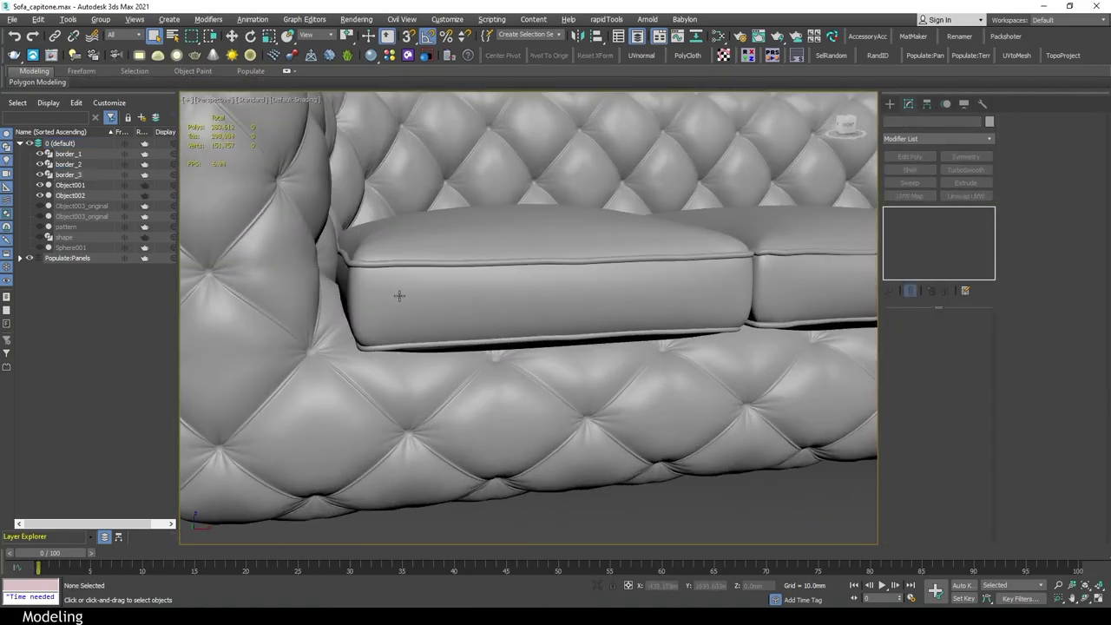
pyautogui.keyDown('alt'); pyautogui.moveTo(396, 292); pyautogui.dragTo(521, 312, button='middle'); pyautogui.keyUp('alt')
pyautogui.scroll(-5, 521, 312)
pyautogui.scroll(8, 521, 313)
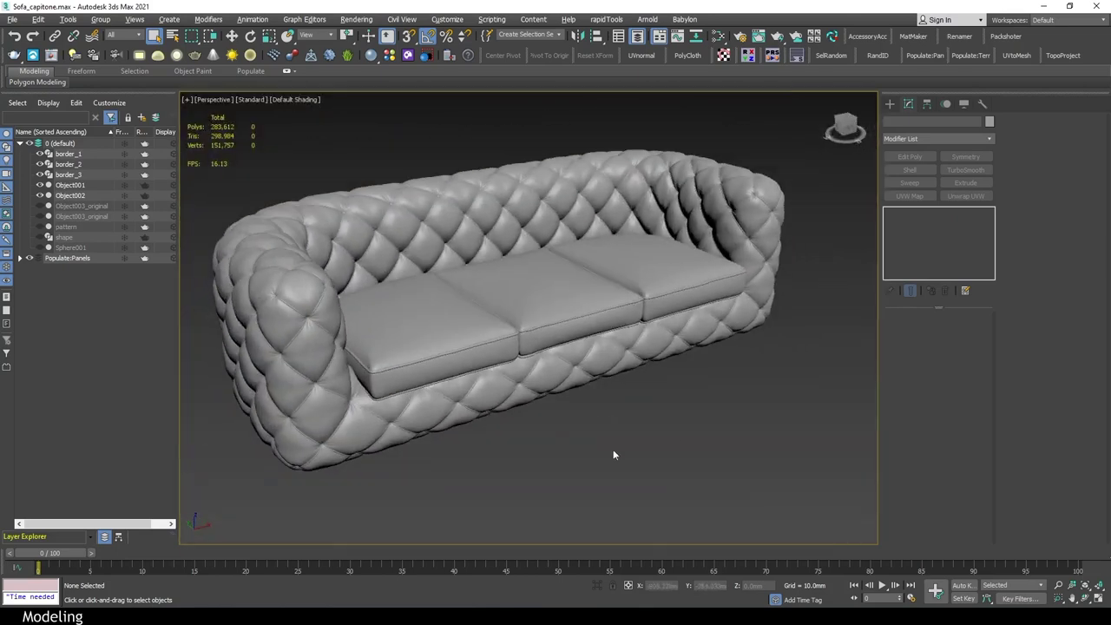
# Create a Box primitive under the sofa's front corner for the first foot.
pyautogui.hotkey('alt', 'w')
pyautogui.click(889, 103)
pyautogui.click(914, 173)
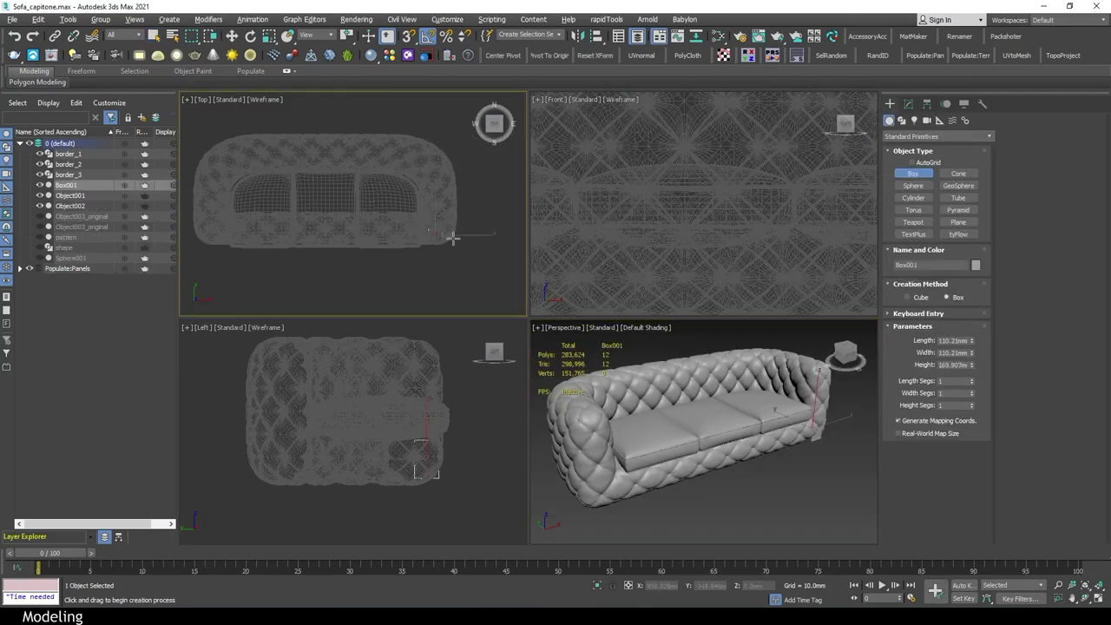
pyautogui.press('w')
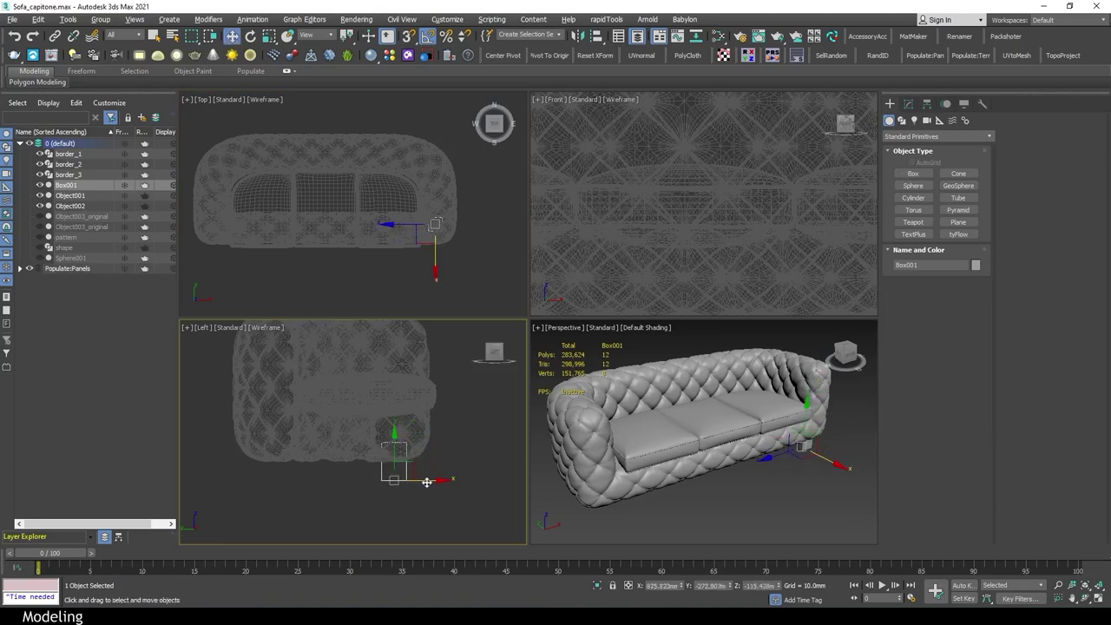
pyautogui.scroll(-3, 830, 253)
pyautogui.click(908, 103)
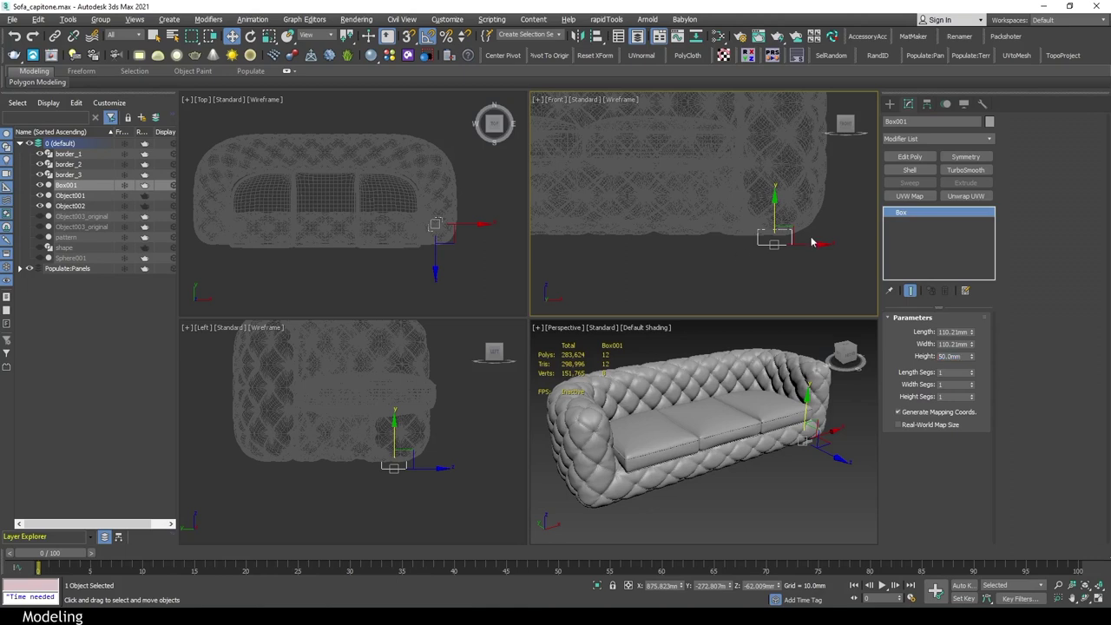
pyautogui.press('F3')
pyautogui.scroll(2, 816, 247)
# Set the box to Length 100 mm, Width 100 mm and Height 45 mm.
pyautogui.doubleClick(955, 356)
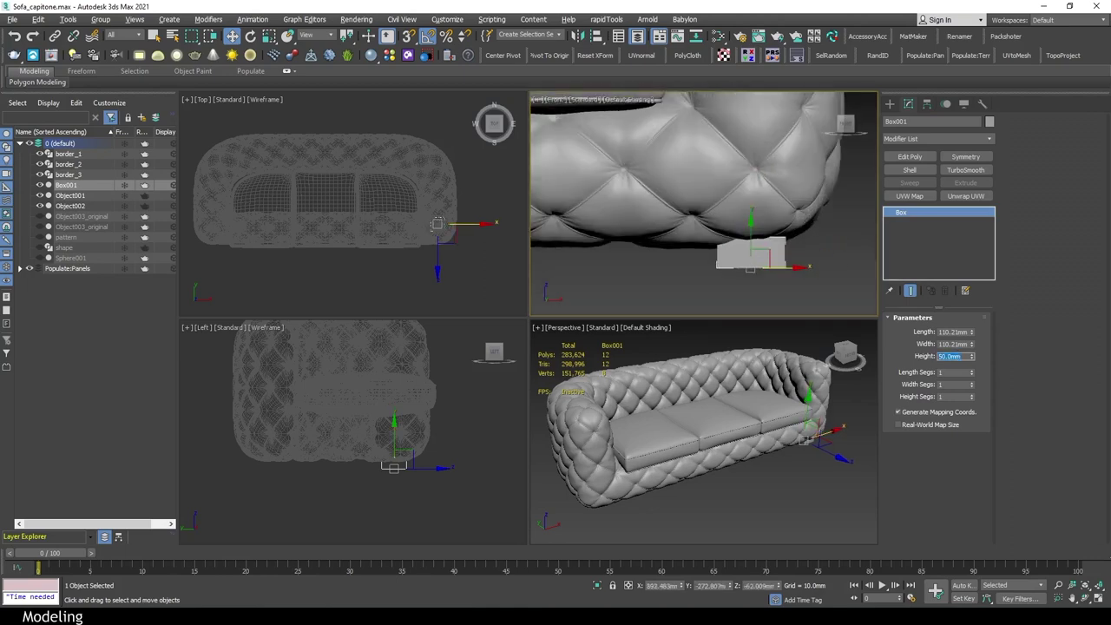
pyautogui.write('60')
pyautogui.scroll(2, 447, 253)
pyautogui.scroll(2, 416, 476)
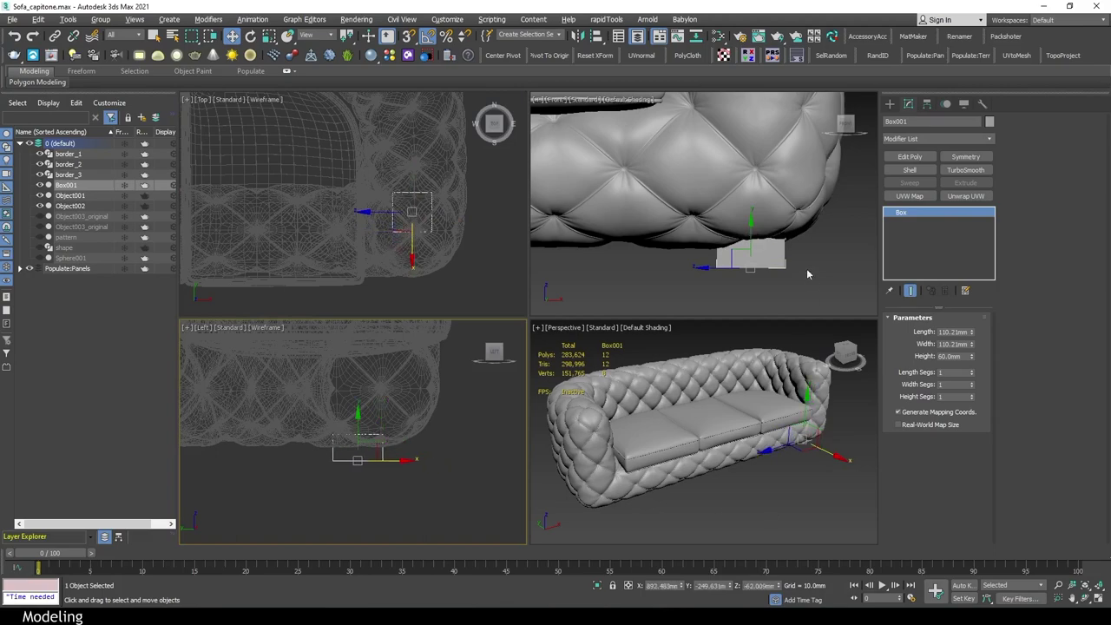
pyautogui.hotkey('alt', 'w')
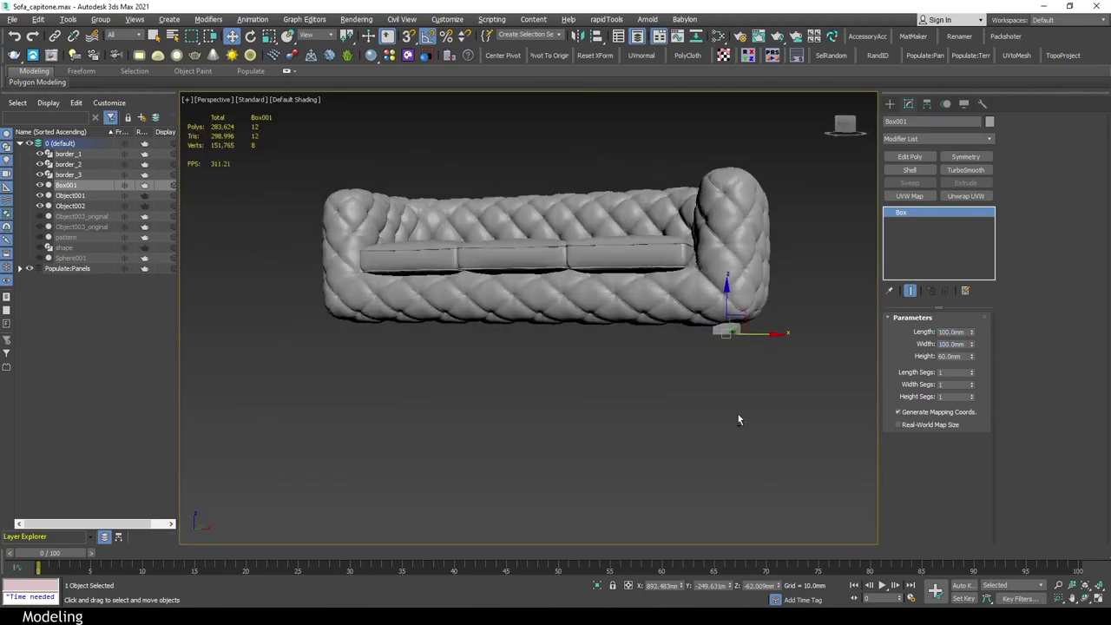
pyautogui.scroll(3, 737, 417)
pyautogui.scroll(3, 723, 299)
pyautogui.hotkey('alt', 'w')
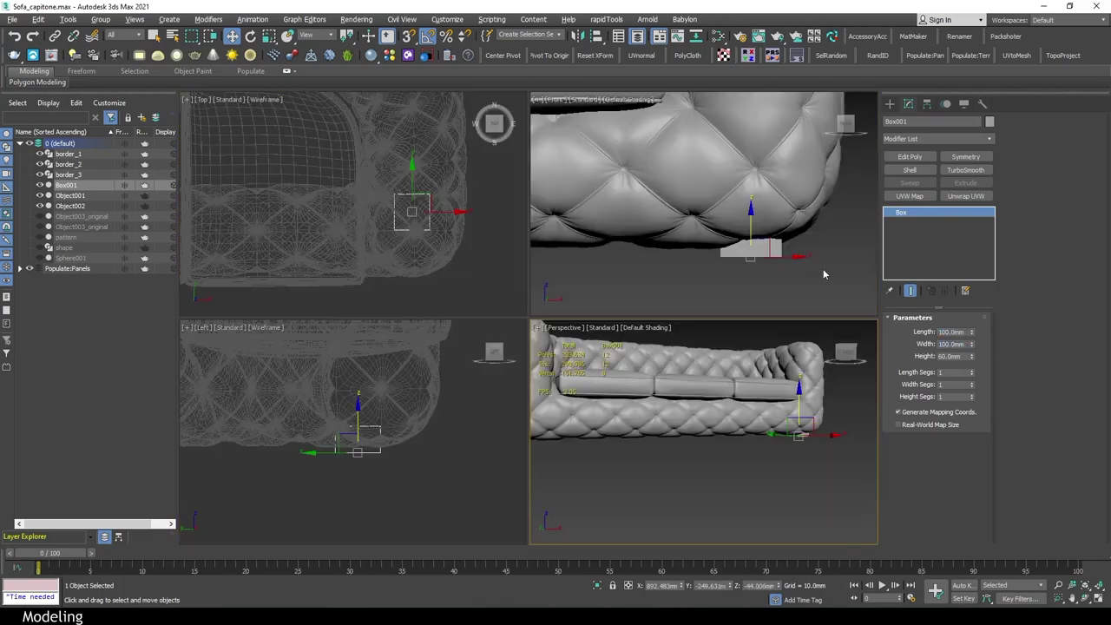
pyautogui.scroll(-2, 823, 269)
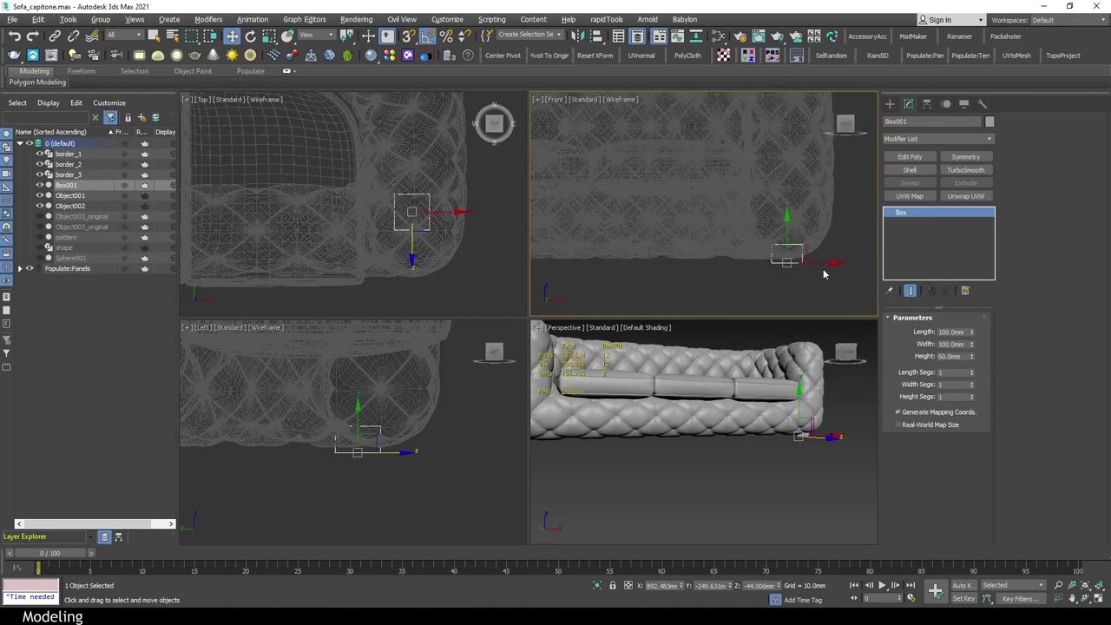
pyautogui.rightClick(447, 466)
pyautogui.rightClick(847, 311)
pyautogui.press('F3')
# Fine-tune the foot's height in the front view and add an Edit Poly modifier.
pyautogui.moveTo(972, 356); pyautogui.dragTo(970, 363)
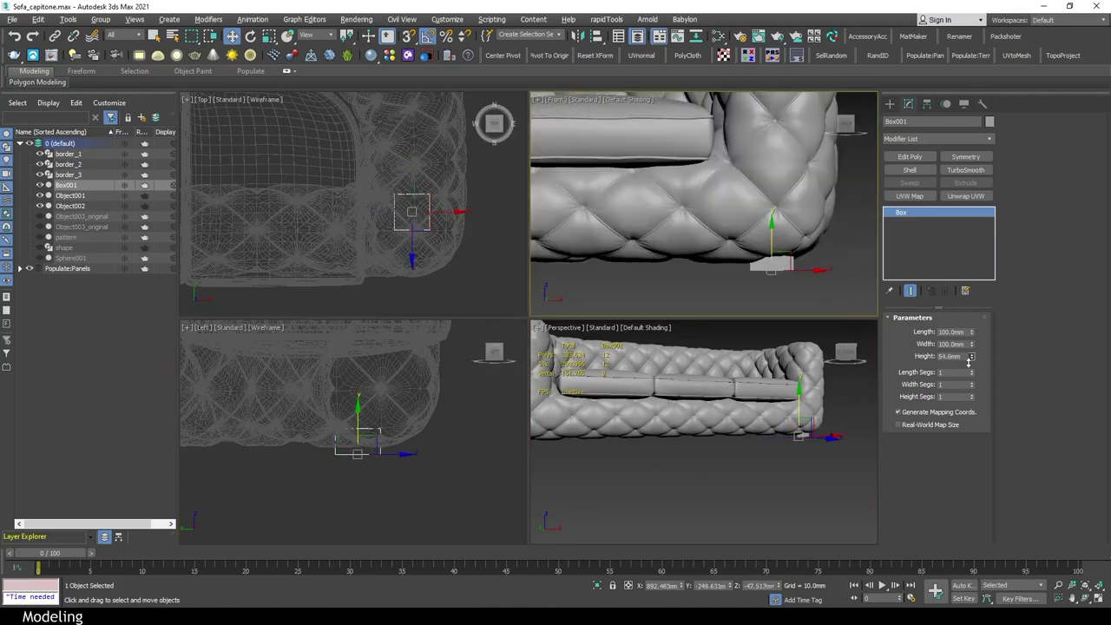
pyautogui.scroll(1, 830, 292)
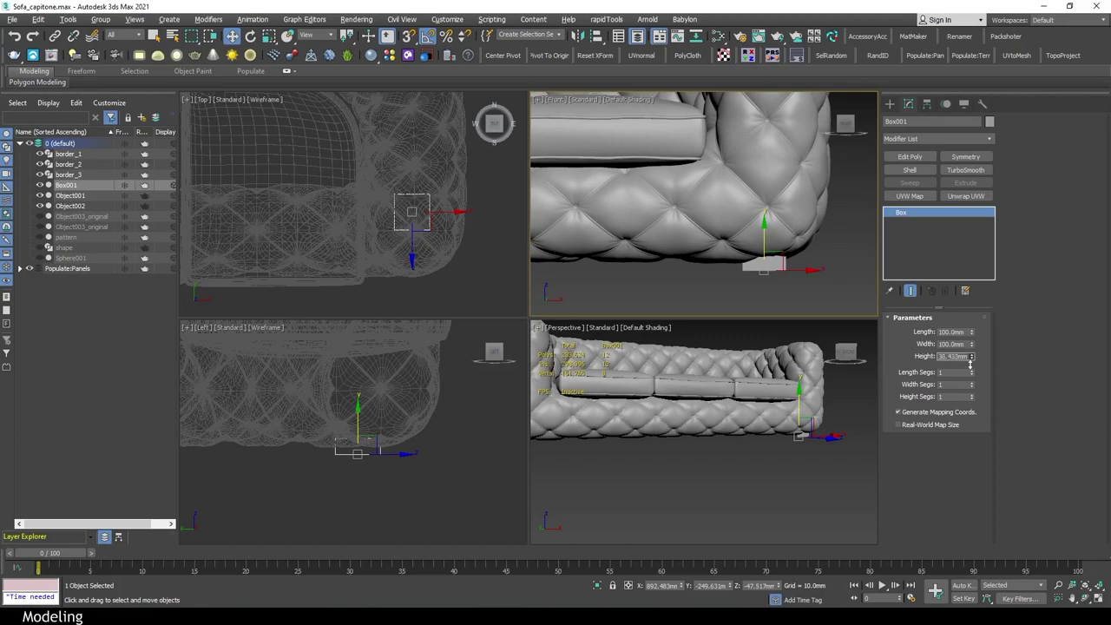
pyautogui.press('F4')
pyautogui.moveTo(971, 356); pyautogui.dragTo(972, 362)
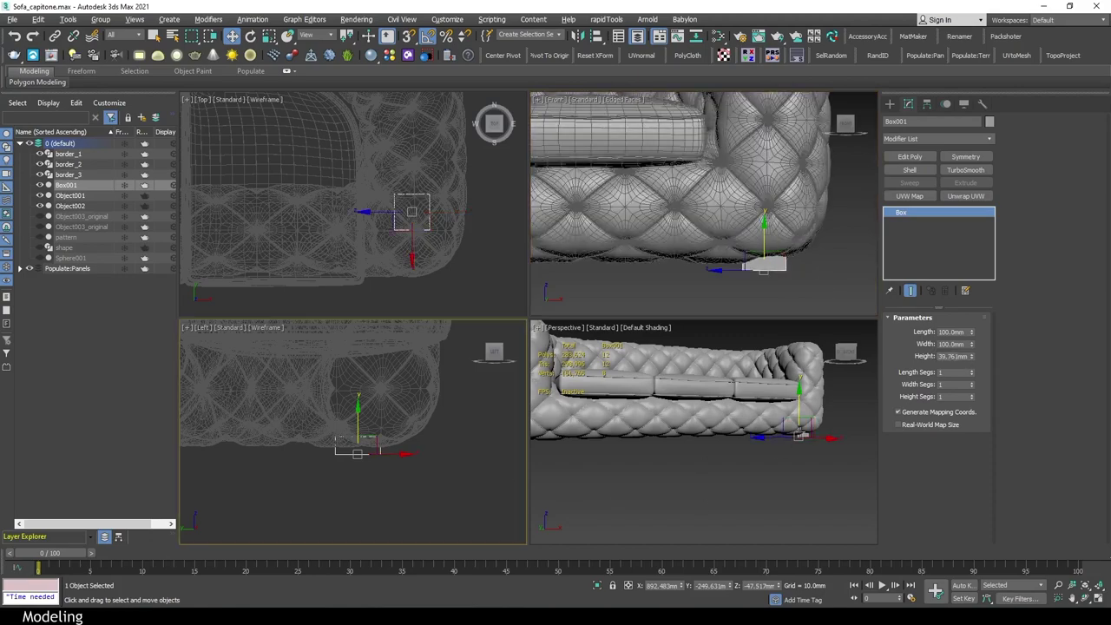
pyautogui.hotkey('alt', 'w')
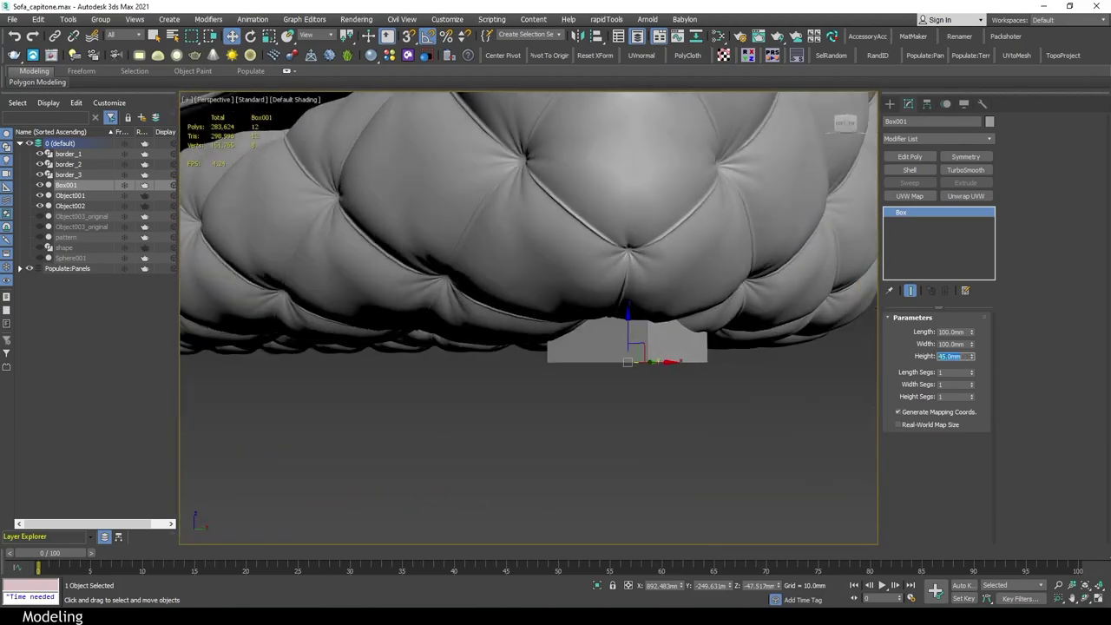
pyautogui.hotkey('ctrl', 'e')
# Scale the box's bottom vertices inward so the foot tapers downward.
pyautogui.keyDown('alt'); pyautogui.moveTo(709, 356); pyautogui.dragTo(651, 336, button='middle'); pyautogui.keyUp('alt')
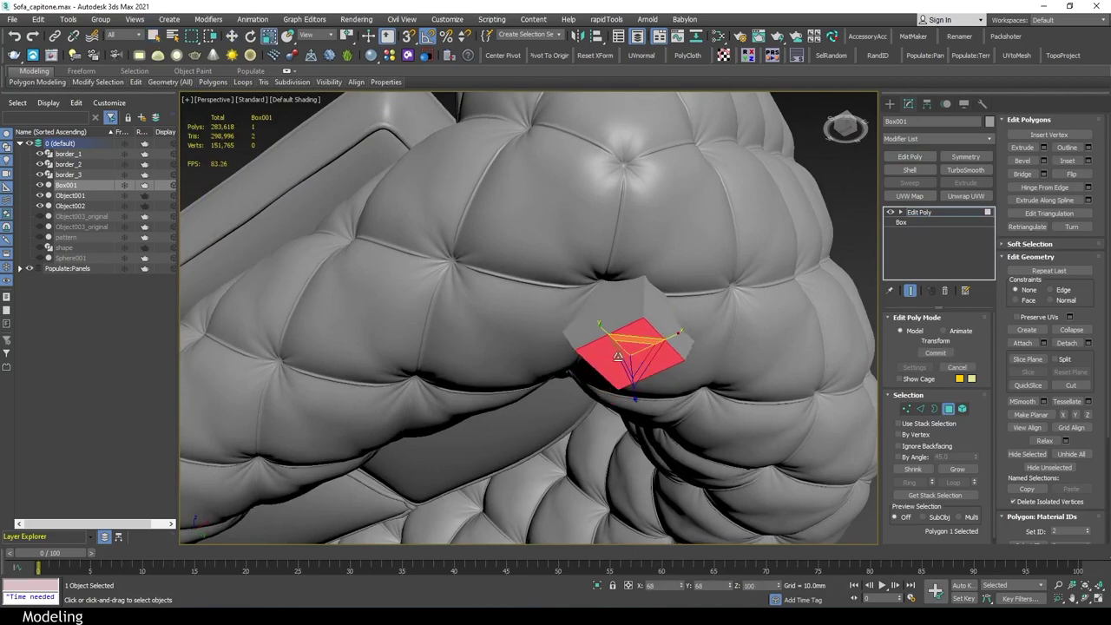
pyautogui.press('z')
pyautogui.press('t')
pyautogui.press('F3')
pyautogui.press('1')
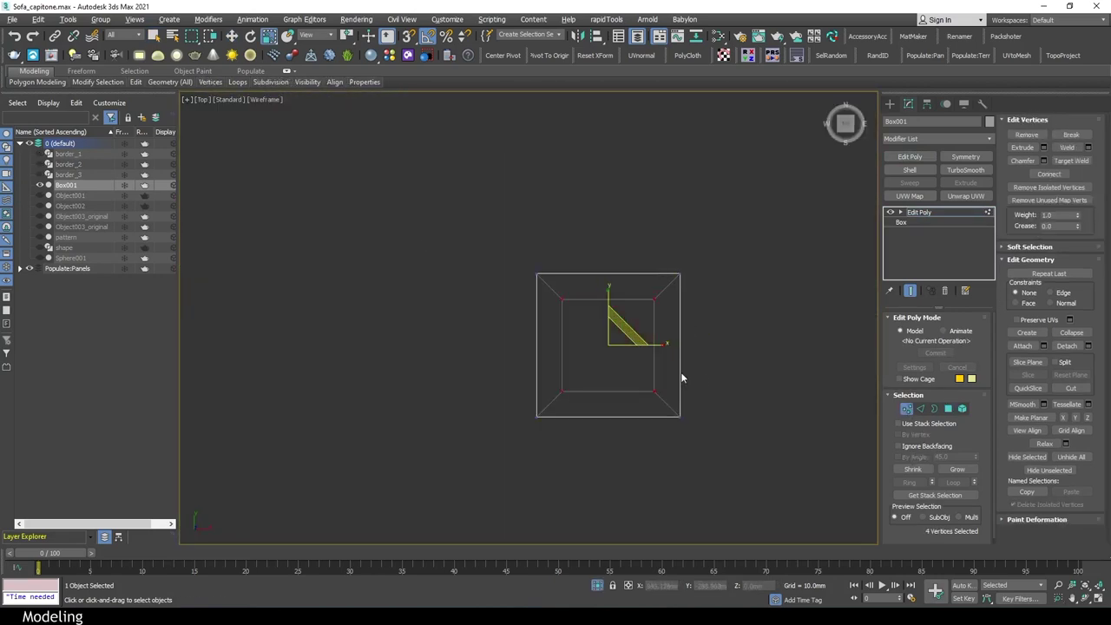
pyautogui.press('p')
pyautogui.press('F3')
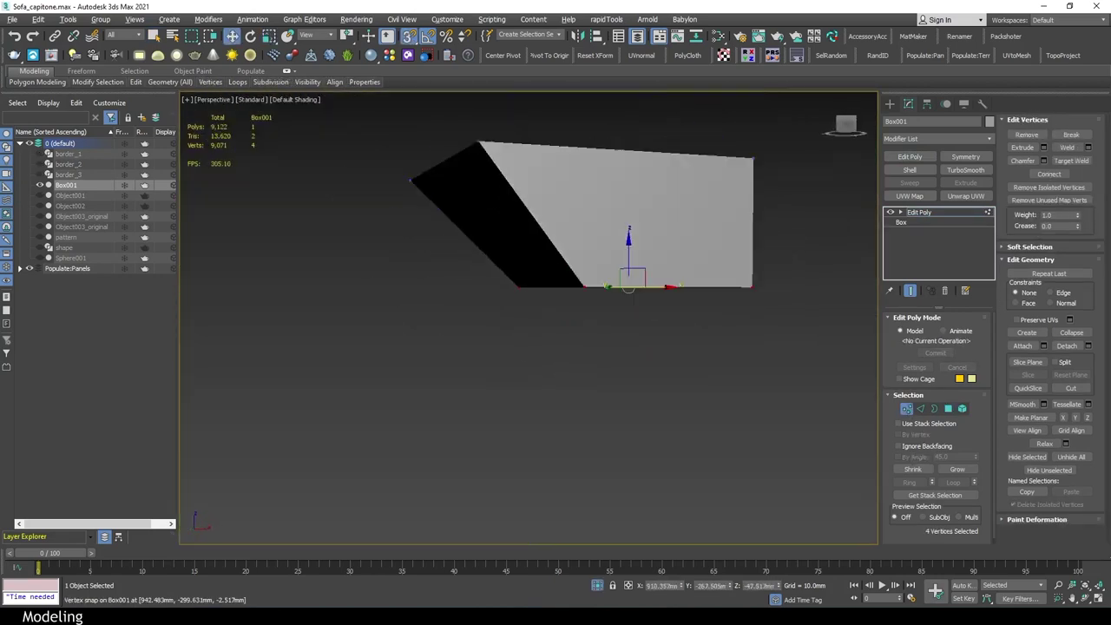
pyautogui.press('1')
# Isolate the foot and delete its top polygon.
pyautogui.hotkey('alt', 'q')
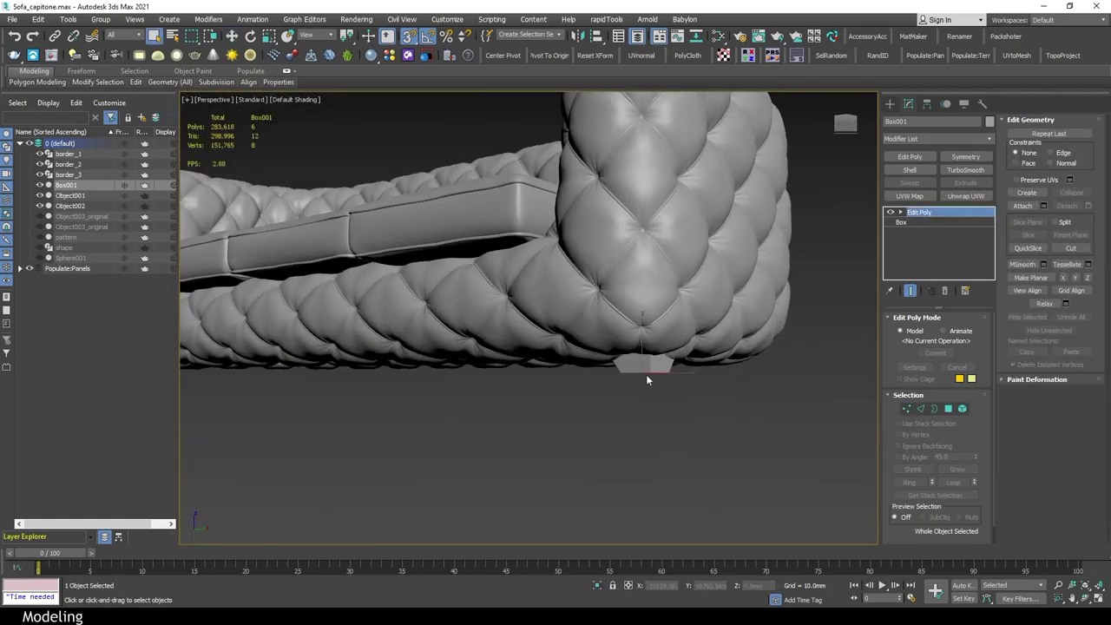
pyautogui.press('4')
pyautogui.click(669, 310)
pyautogui.press('Delete')
pyautogui.press('4')
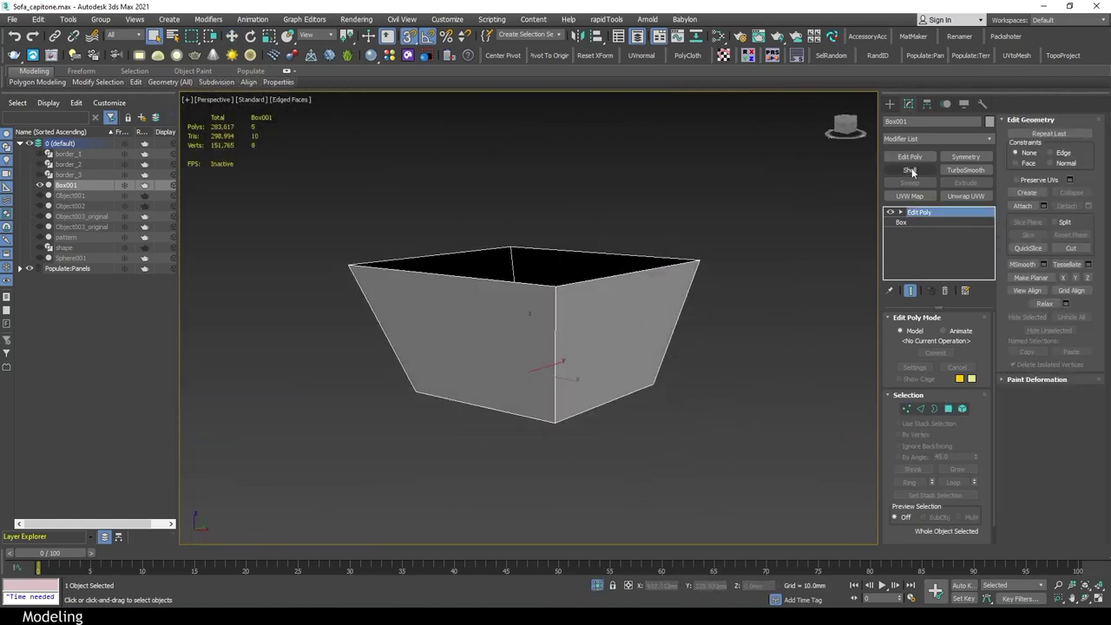
# Add a Chamfer modifier: Amount 3 mm, Segments 2, Inset Flow Loop 1.5 mm.
pyautogui.click(913, 137)
pyautogui.click(913, 361)
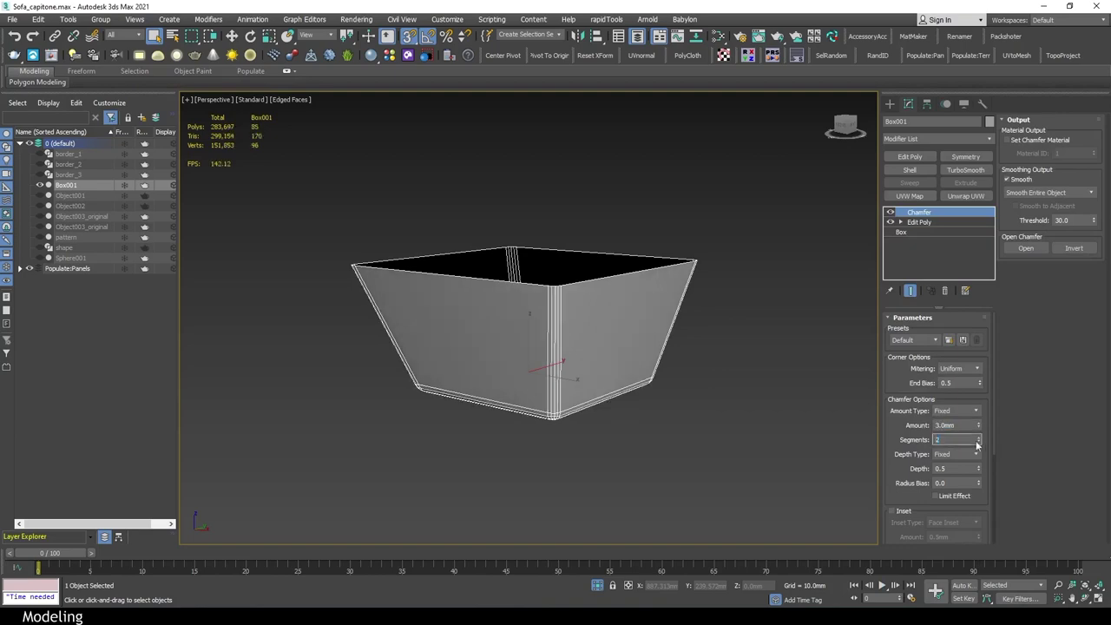
pyautogui.moveTo(895, 494); pyautogui.dragTo(895, 405)
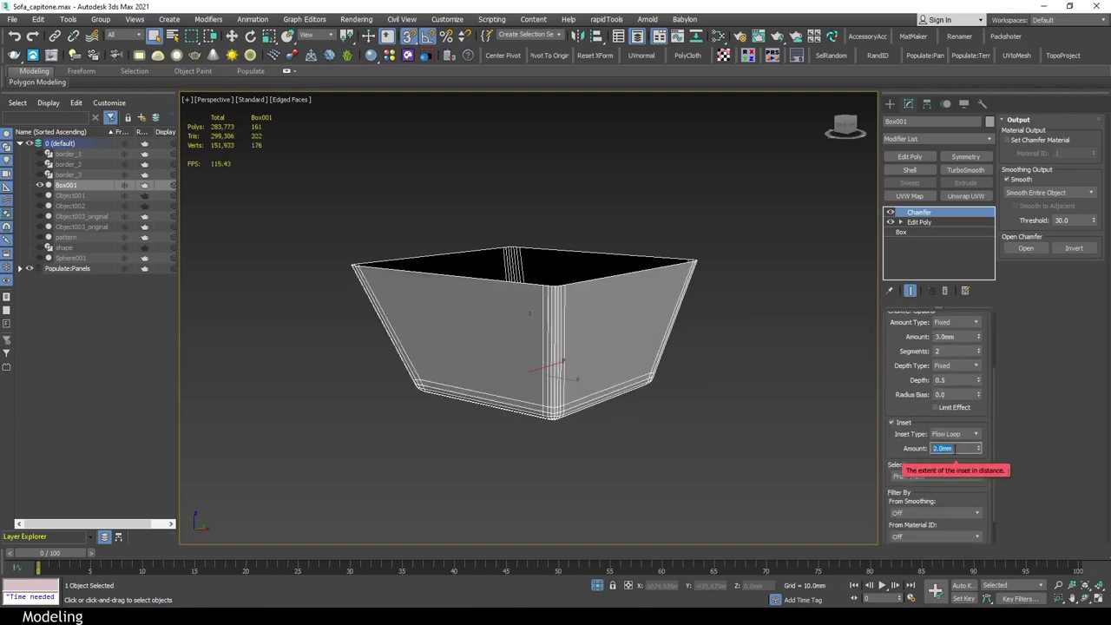
pyautogui.press('F4')
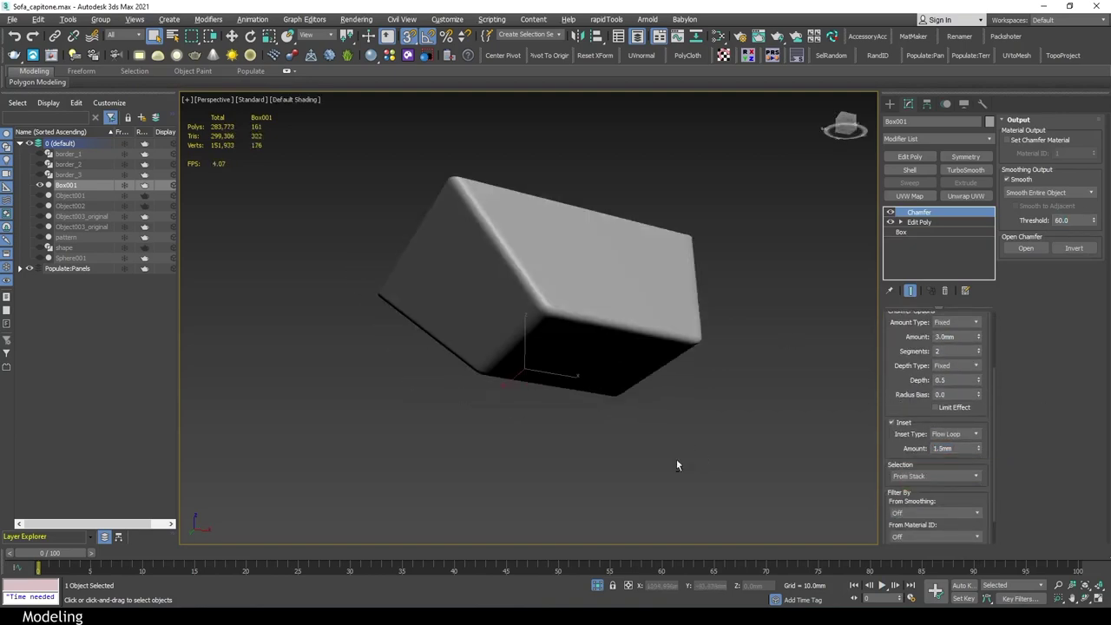
# Show the whole sofa again and shift-drag out a copy of the foot.
pyautogui.hotkey('alt', 'q')
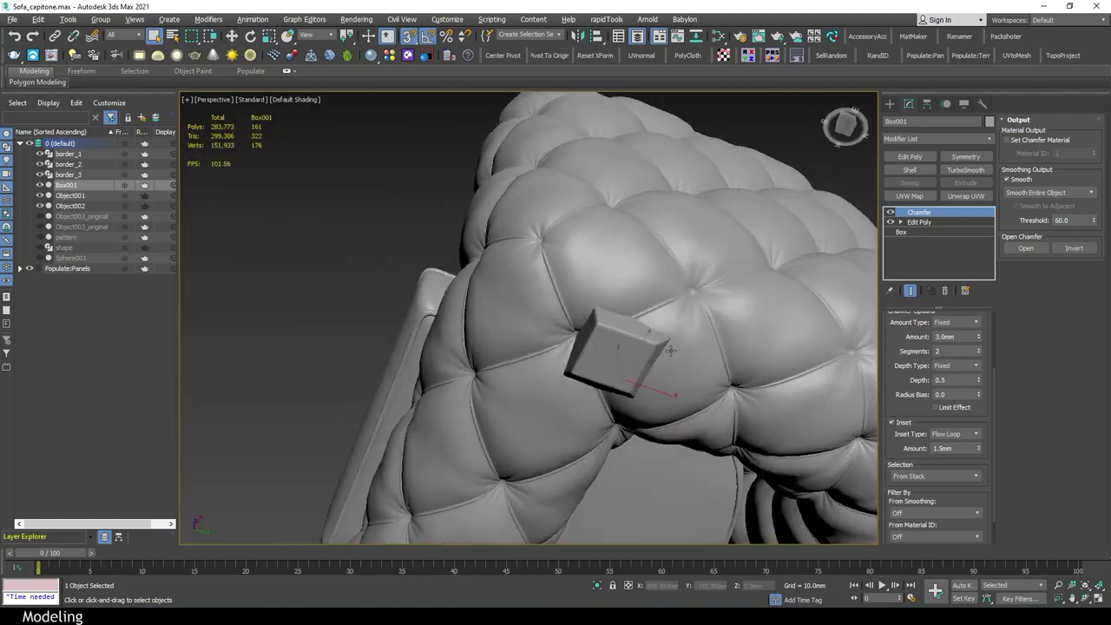
pyautogui.keyDown('alt'); pyautogui.moveTo(670, 350); pyautogui.dragTo(727, 414, button='middle'); pyautogui.keyUp('alt')
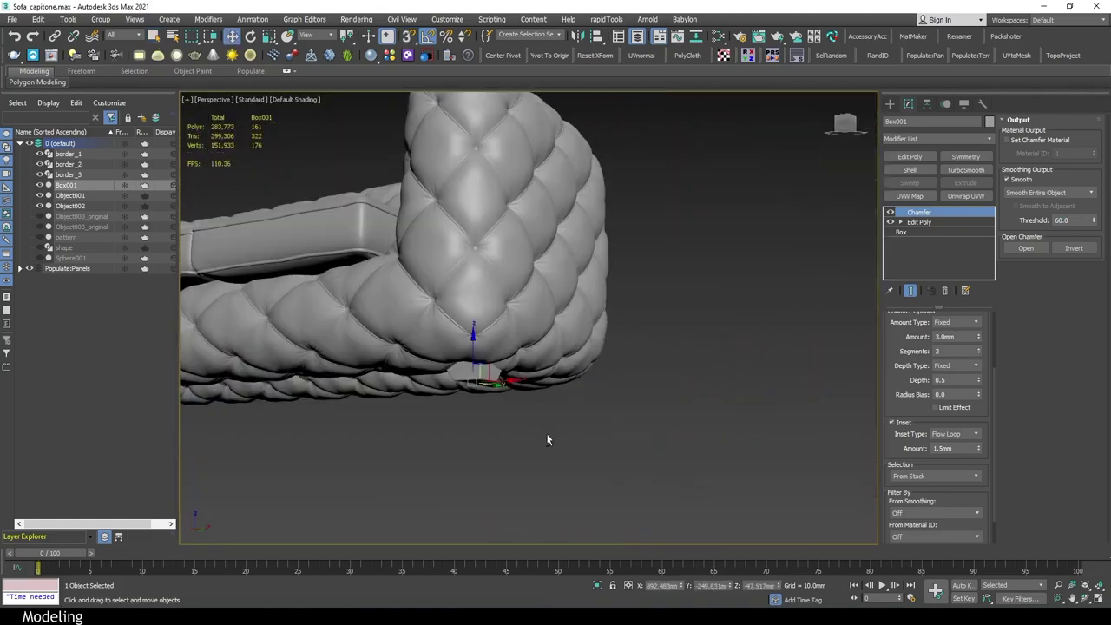
pyautogui.hotkey('ctrl', 'v')
pyautogui.moveTo(547, 441)
pyautogui.keyDown('alt'); pyautogui.mouseDown(button='middle')
pyautogui.moveTo(577, 449)
pyautogui.moveTo(521, 391)
pyautogui.mouseUp(button='middle'); pyautogui.keyUp('alt')
# Confirm the Box002 copy and start rotating it in the Top view.
pyautogui.press('Return')
pyautogui.hotkey('alt', 'w')
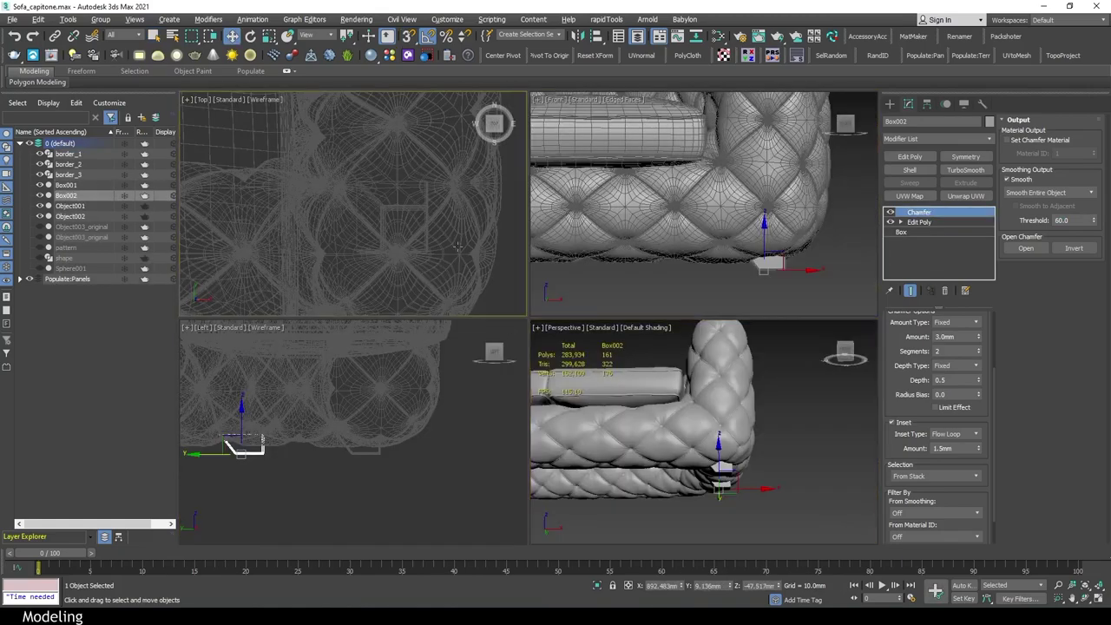
pyautogui.hotkey('alt', 'w')
pyautogui.press('e')
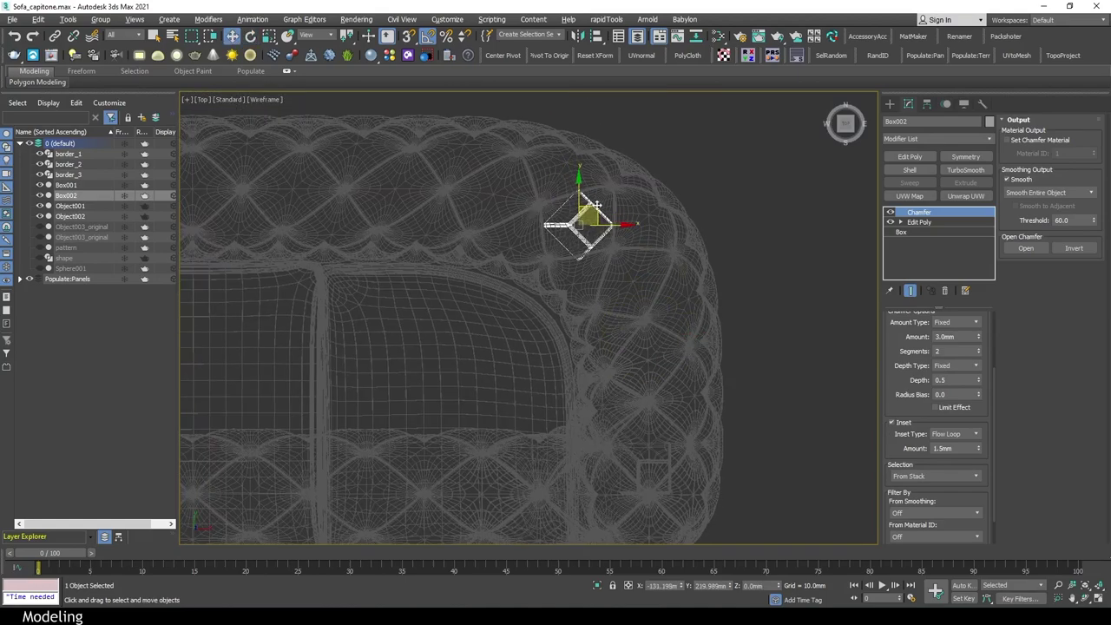
pyautogui.press('p')
pyautogui.moveTo(592, 203)
pyautogui.keyDown('alt'); pyautogui.mouseDown(button='middle')
pyautogui.moveTo(521, 408)
pyautogui.moveTo(525, 434)
pyautogui.moveTo(556, 364)
pyautogui.moveTo(599, 347)
pyautogui.mouseUp(button='middle'); pyautogui.keyUp('alt')
pyautogui.hotkey('alt', 'w')
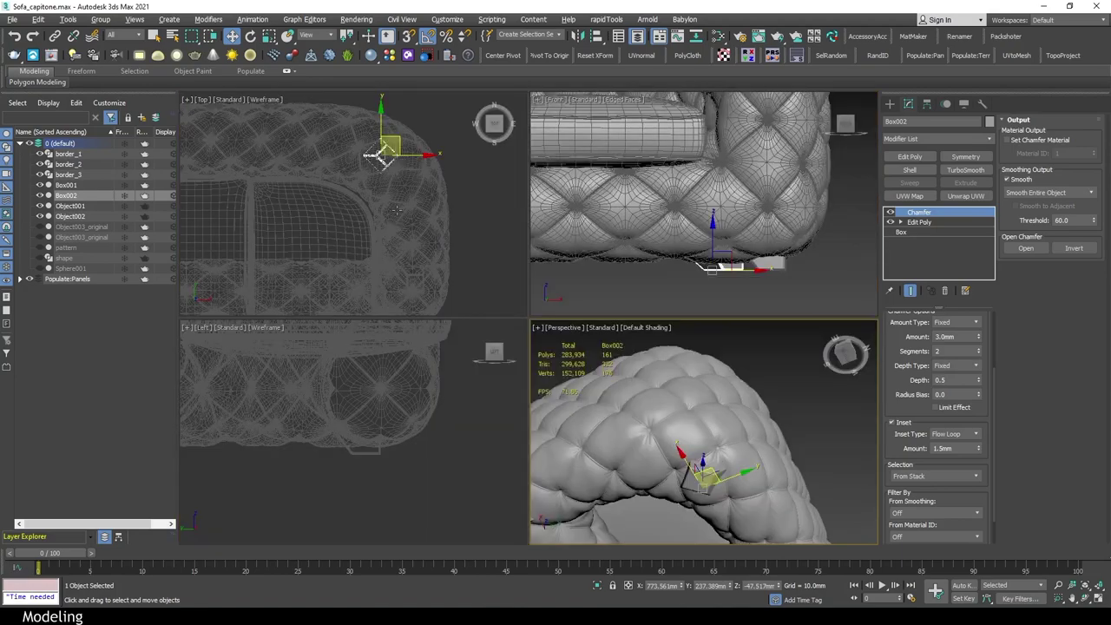
pyautogui.hotkey('alt', 'w')
pyautogui.press('e')
pyautogui.press('p')
pyautogui.keyDown('alt'); pyautogui.moveTo(623, 408); pyautogui.dragTo(599, 382, button='middle'); pyautogui.keyUp('alt')
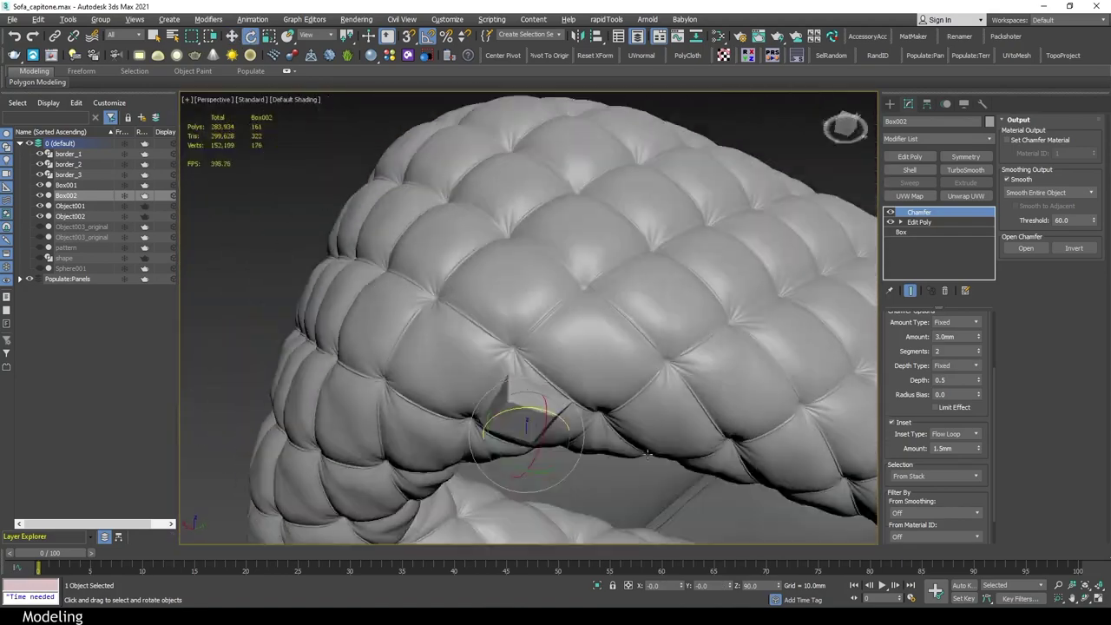
# Move and rotate Box002 into place under the same end of the sofa.
pyautogui.hotkey('alt', 'w')
pyautogui.press('w')
pyautogui.press('p')
pyautogui.hotkey('alt', 'w')
pyautogui.moveTo(399, 191)
pyautogui.keyDown('alt'); pyautogui.mouseDown(button='middle')
pyautogui.moveTo(589, 412)
pyautogui.moveTo(560, 467)
pyautogui.moveTo(743, 430)
pyautogui.moveTo(625, 469)
pyautogui.moveTo(564, 511)
pyautogui.mouseUp(button='middle'); pyautogui.keyUp('alt')
pyautogui.hotkey('alt', 'w')
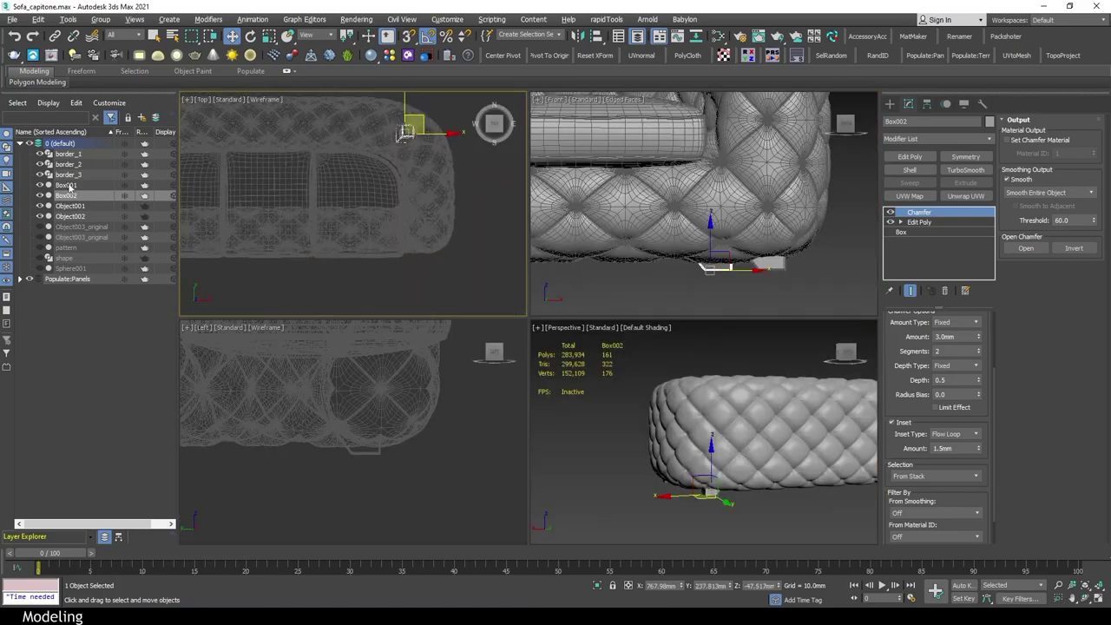
pyautogui.press('e')
pyautogui.scroll(5, 415, 132)
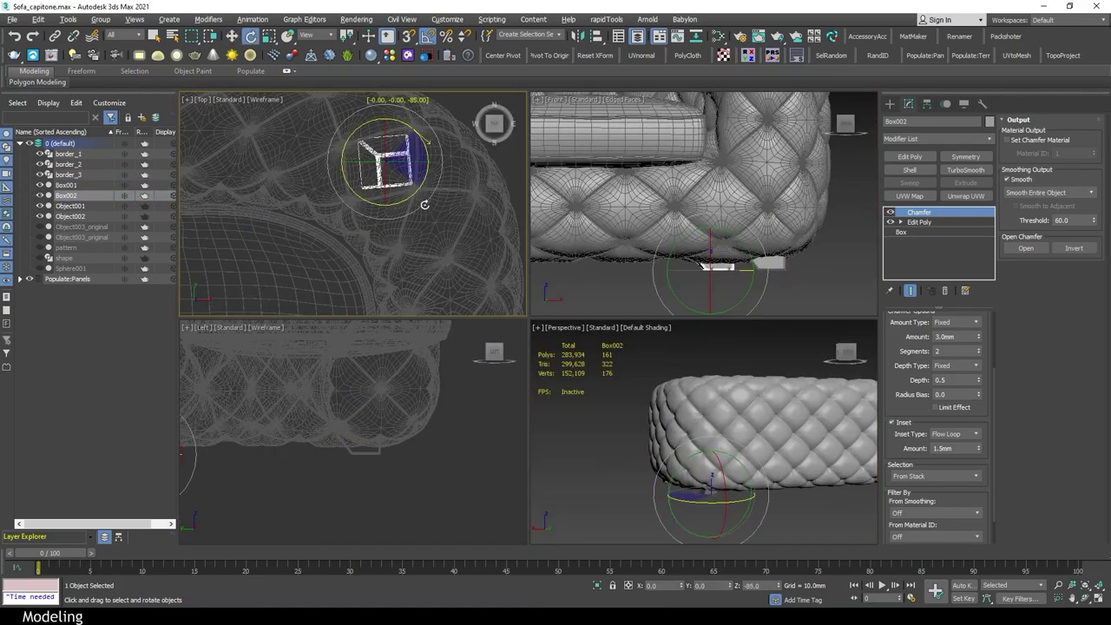
pyautogui.hotkey('alt', 'w')
pyautogui.scroll(-6, 528, 321)
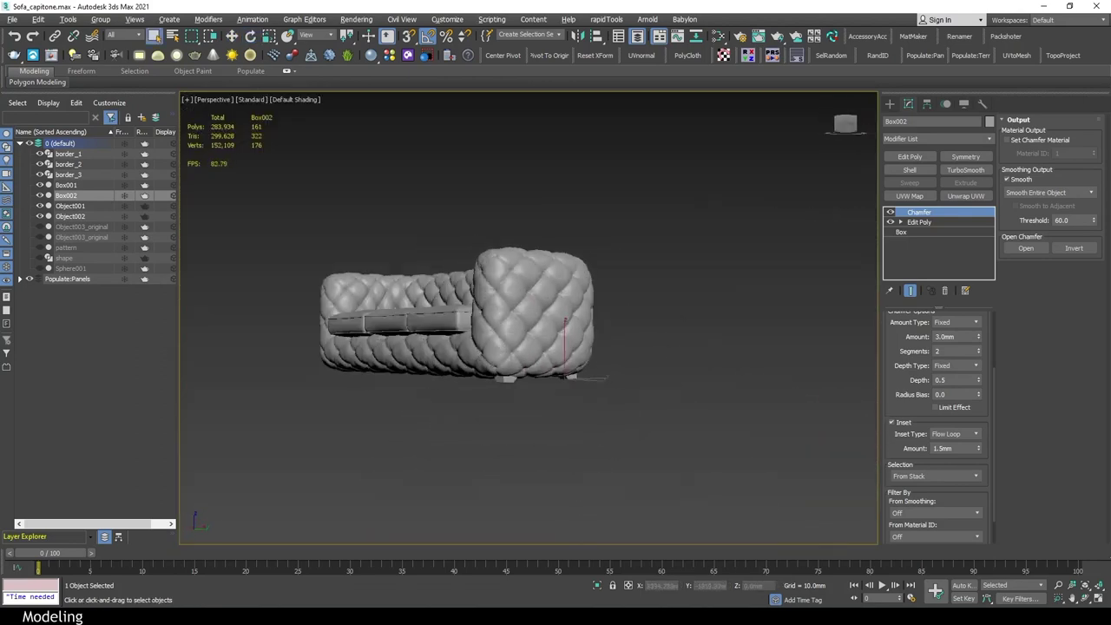
# Hide the Populate:Panels layer and collapse Box002's modifier stack.
pyautogui.press('q')
pyautogui.click(28, 280)
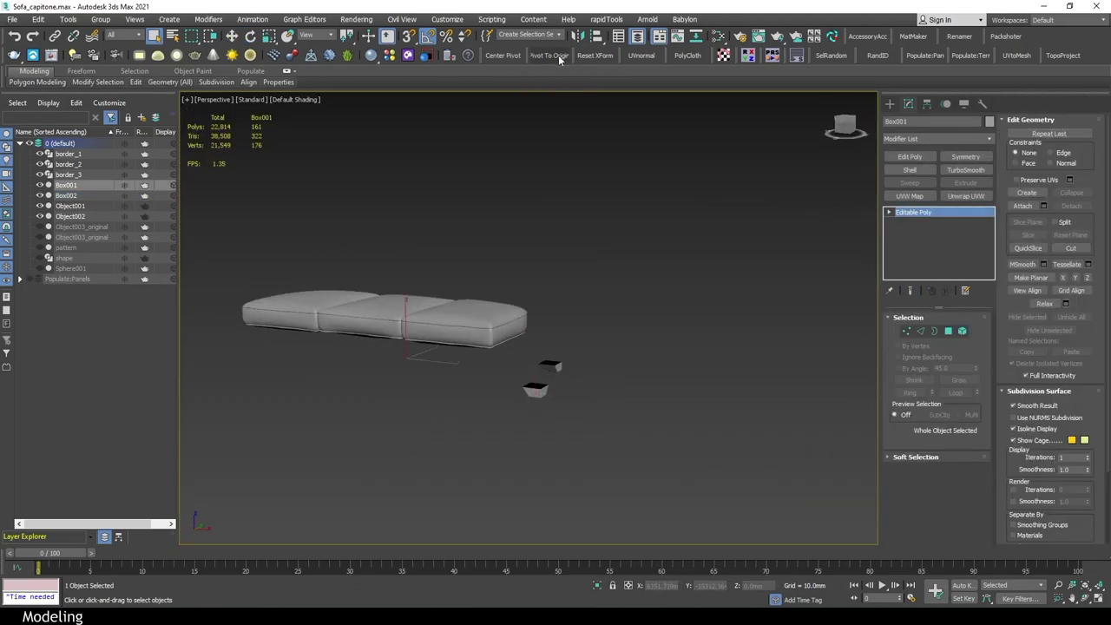
pyautogui.click(536, 389)
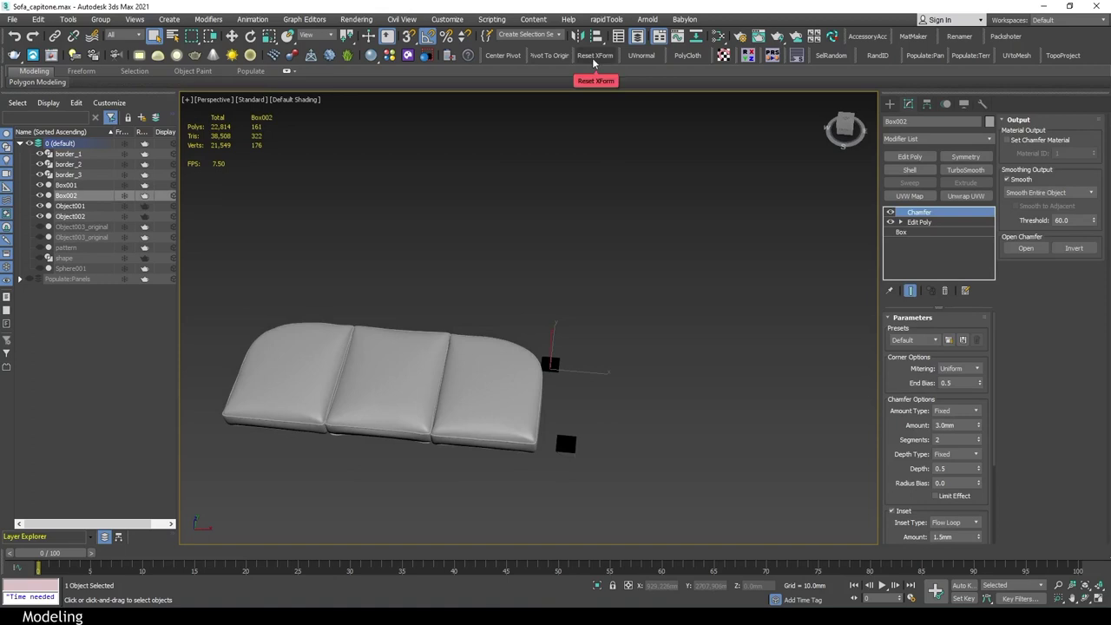
pyautogui.click(593, 56)
pyautogui.keyDown('alt'); pyautogui.moveTo(640, 380); pyautogui.dragTo(623, 289, button='middle'); pyautogui.keyUp('alt')
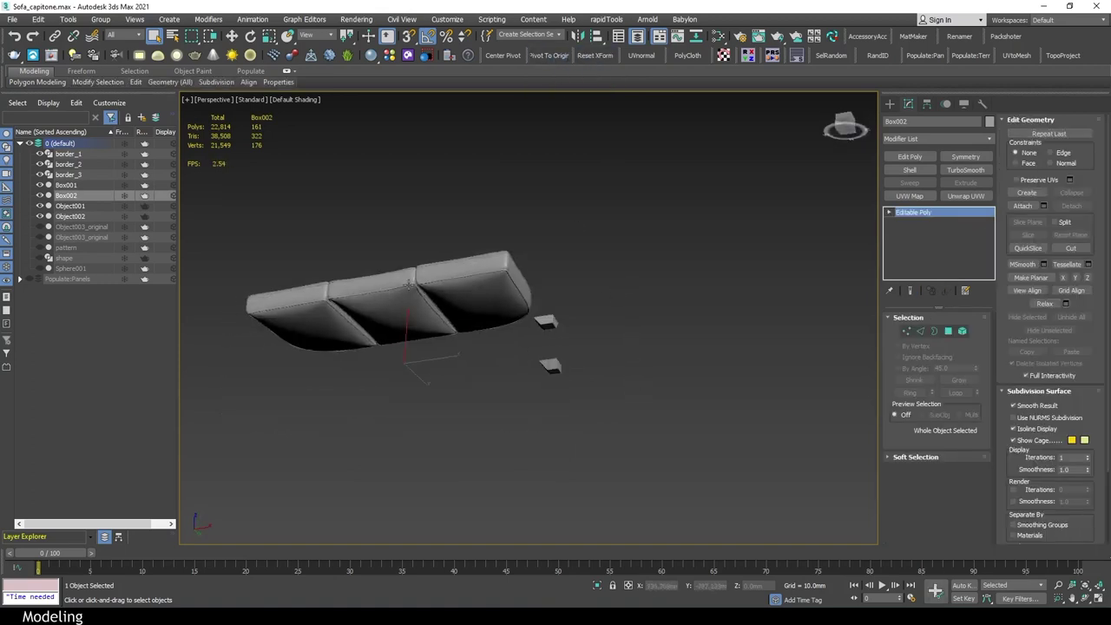
# Add a Symmetry modifier on X to Box001 and unhide the Populate:Panels layer.
pyautogui.click(965, 157)
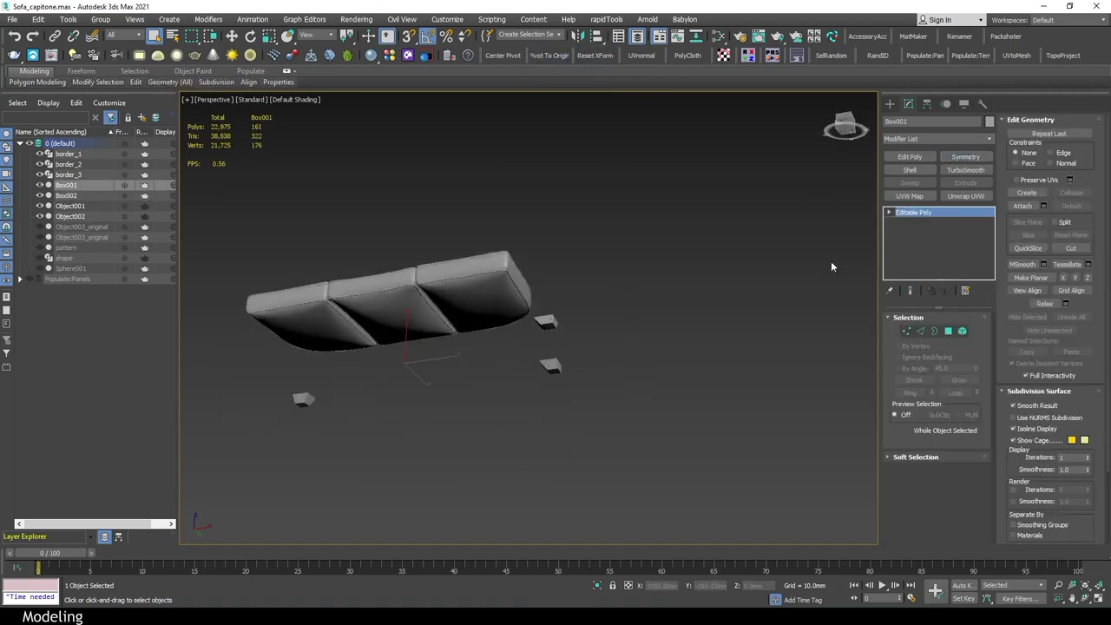
pyautogui.click(965, 157)
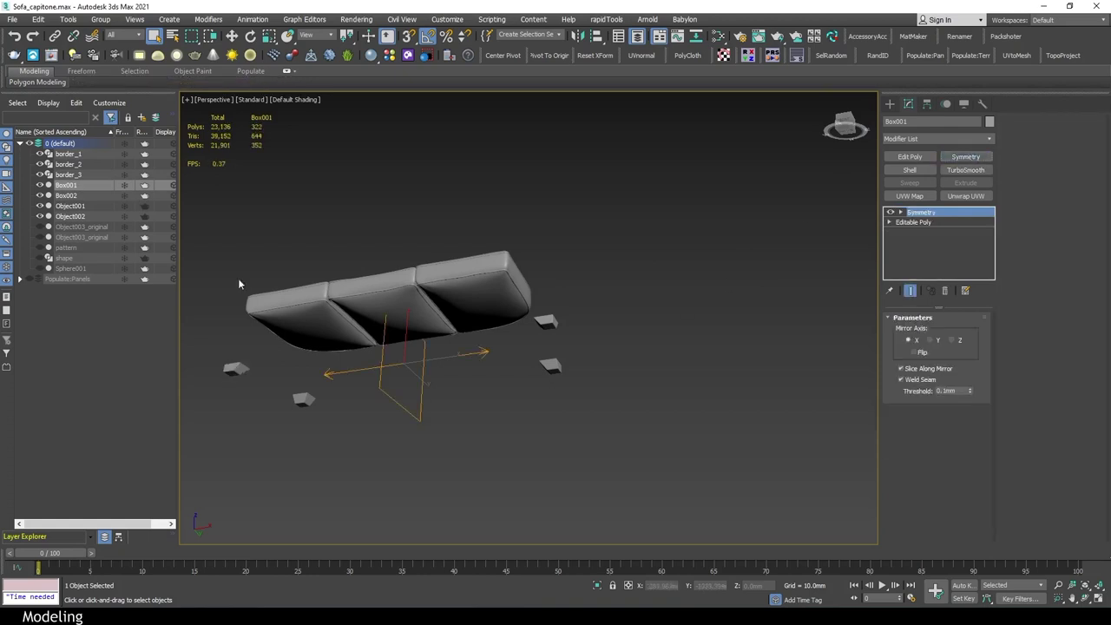
pyautogui.click(29, 279)
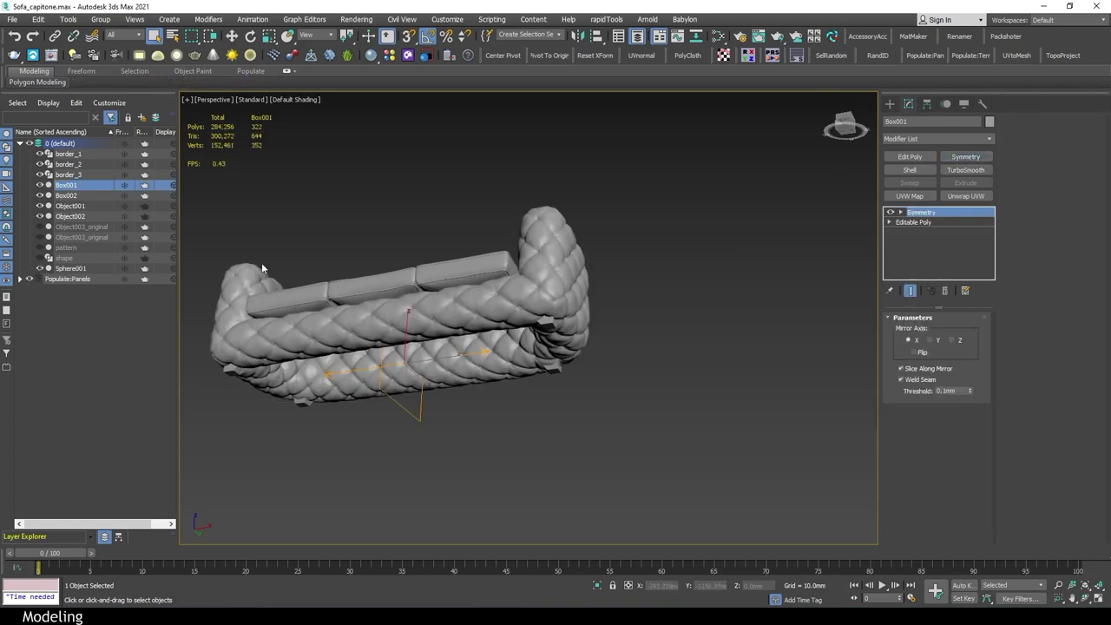
pyautogui.moveTo(263, 269)
pyautogui.keyDown('alt'); pyautogui.mouseDown(button='middle')
pyautogui.moveTo(359, 257)
pyautogui.moveTo(416, 313)
pyautogui.mouseUp(button='middle'); pyautogui.keyUp('alt')
pyautogui.click(551, 378)
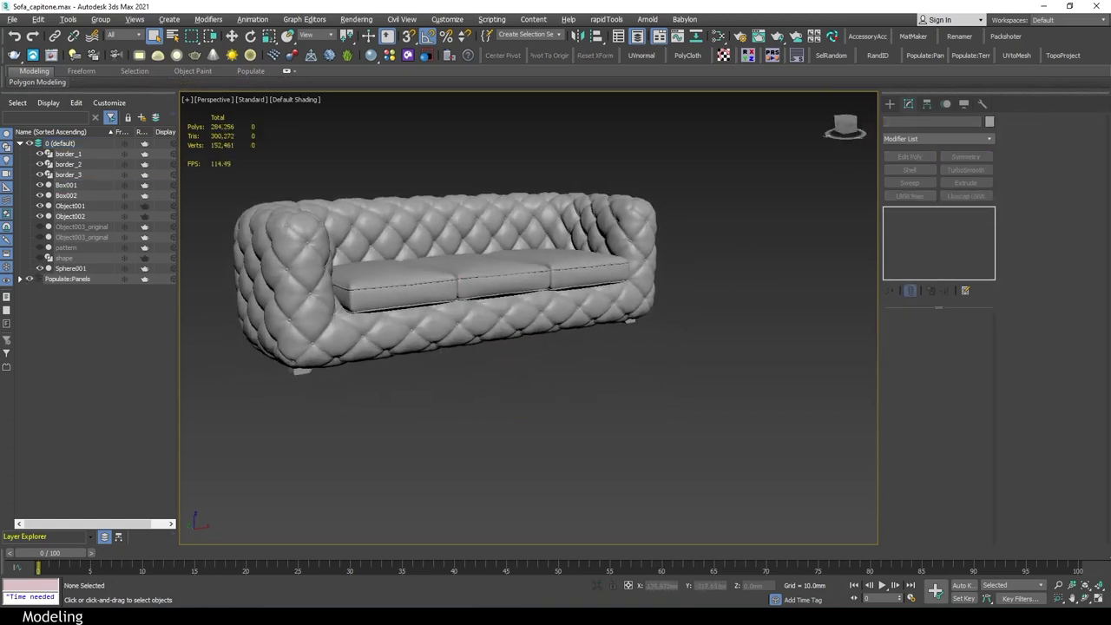
pyautogui.moveTo(550, 377)
pyautogui.keyDown('alt'); pyautogui.mouseDown(button='middle')
pyautogui.moveTo(652, 305)
pyautogui.moveTo(599, 325)
pyautogui.moveTo(570, 368)
pyautogui.moveTo(384, 372)
pyautogui.moveTo(556, 380)
pyautogui.moveTo(625, 402)
pyautogui.moveTo(600, 466)
pyautogui.mouseUp(button='middle'); pyautogui.keyUp('alt')
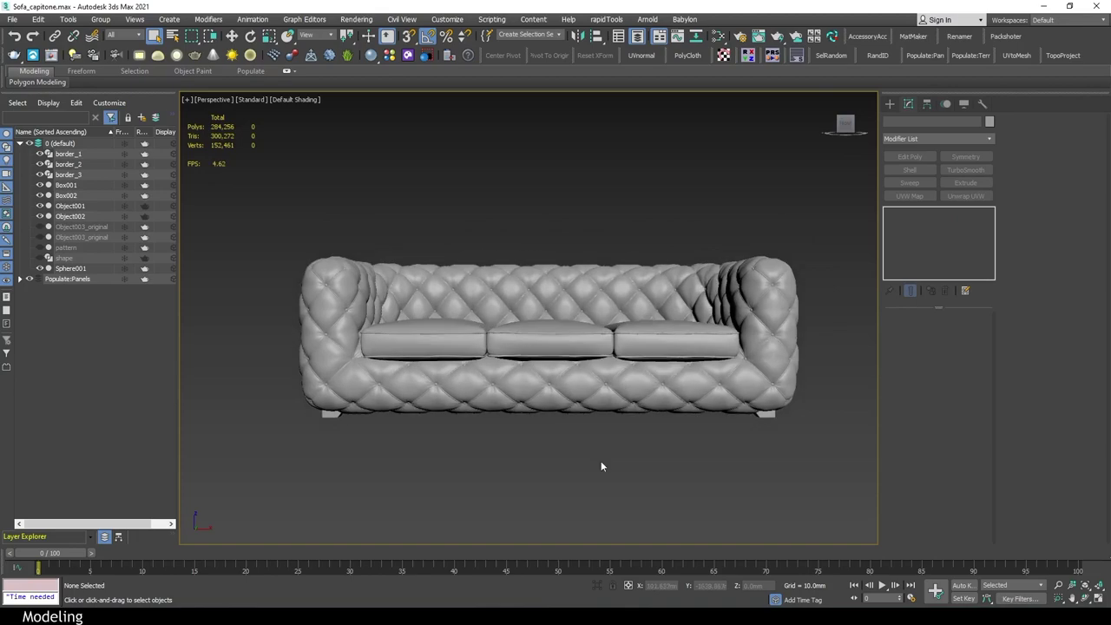